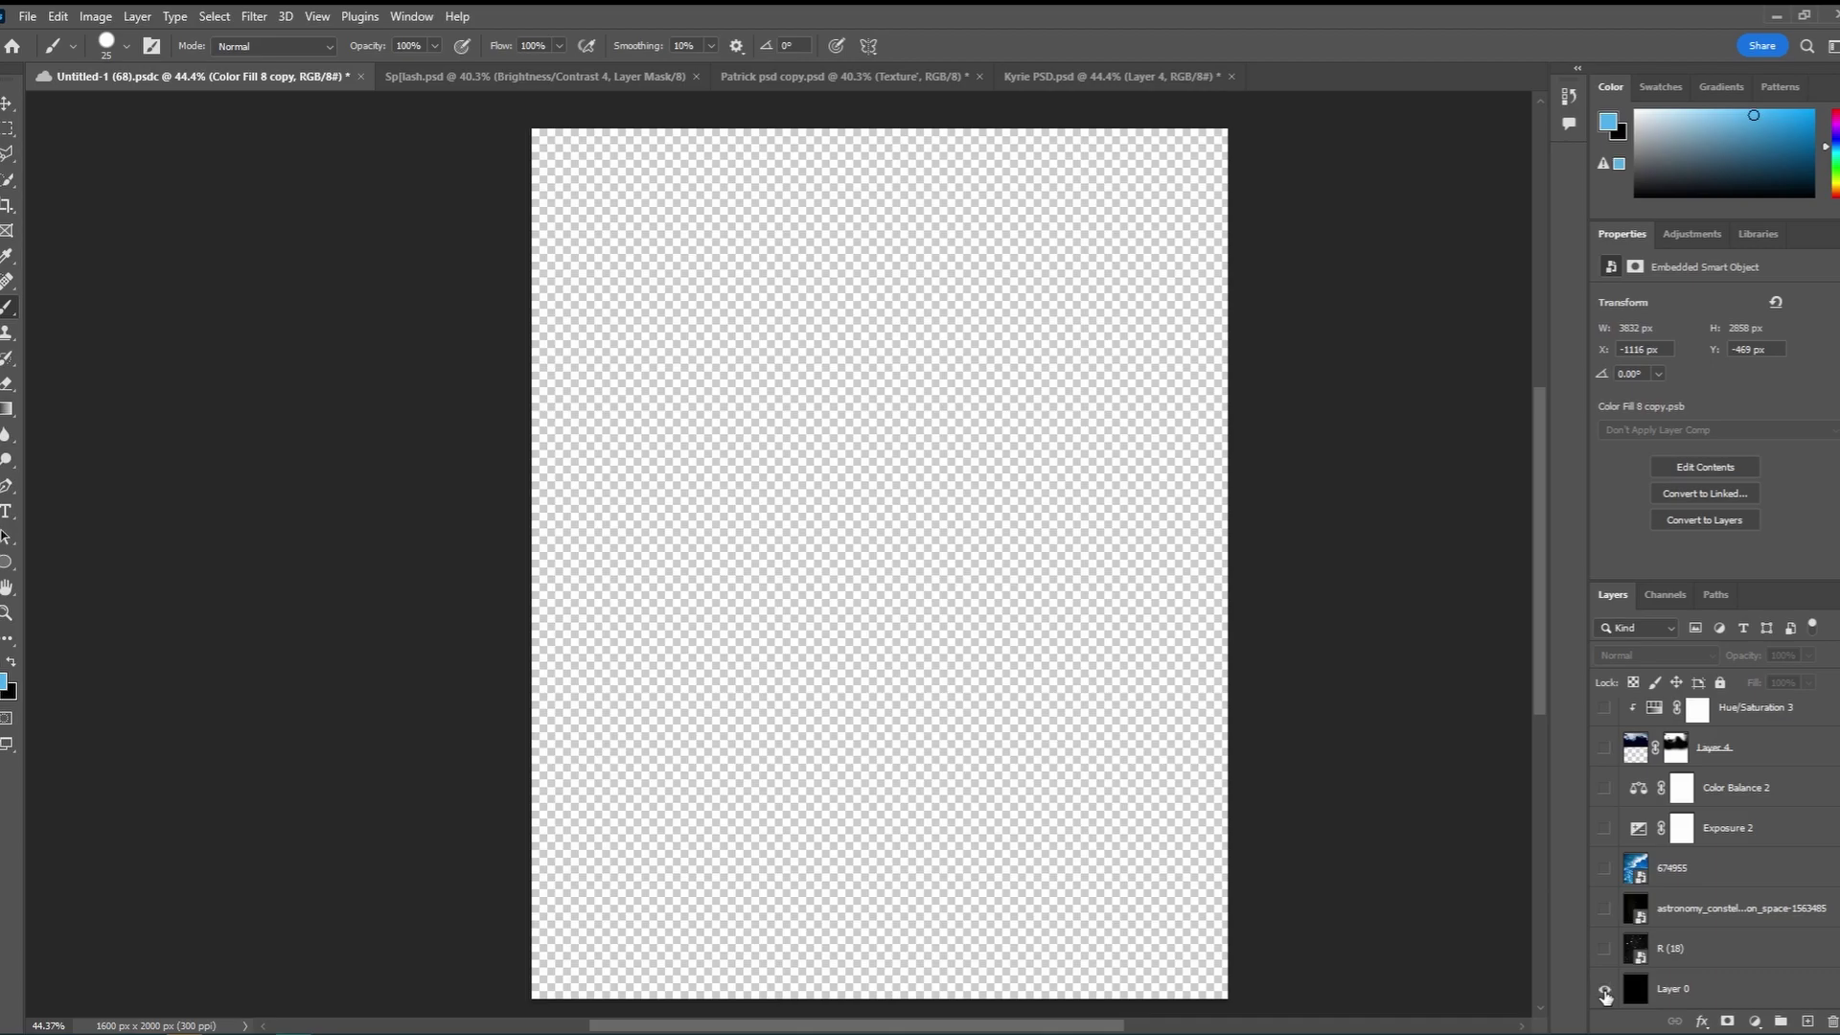
Show Layer 0, R (18) and astronomy, and check the star layers' 7% and 24% opacities
left_click(1604, 990)
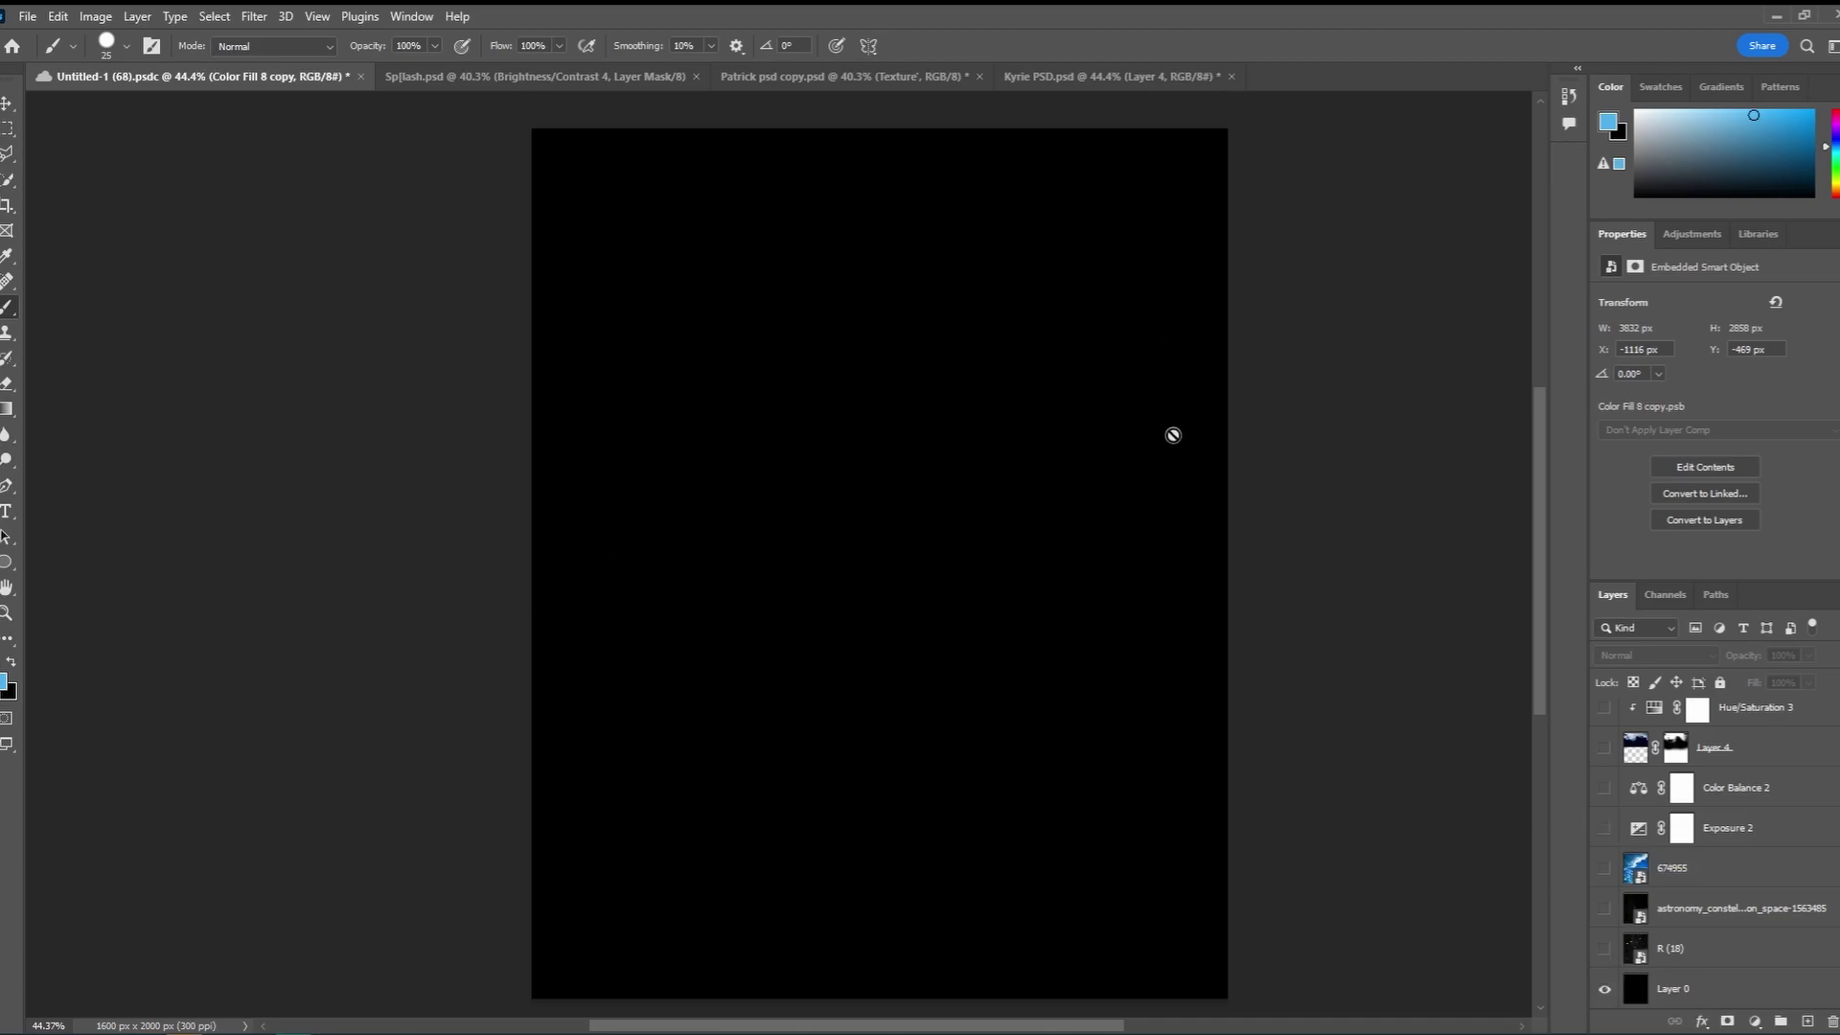
left_click(1605, 948)
left_click(1606, 912)
left_click(1637, 949)
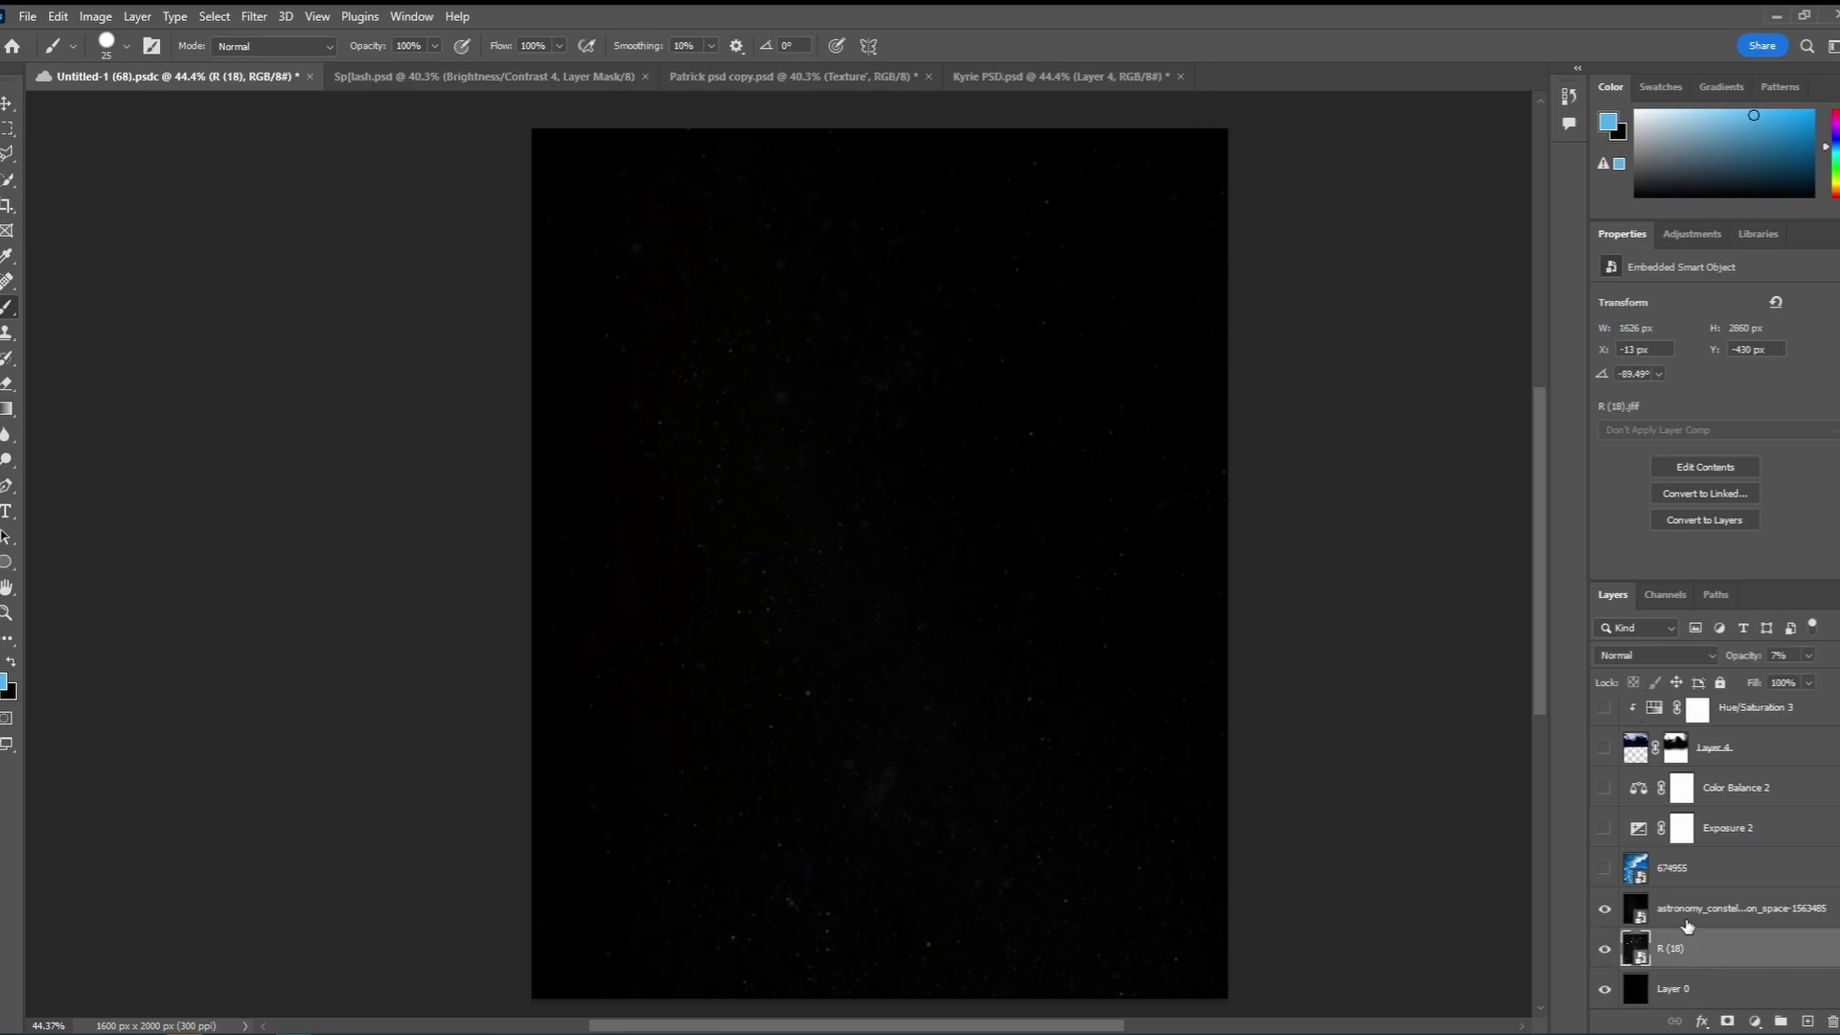
left_click(1652, 918)
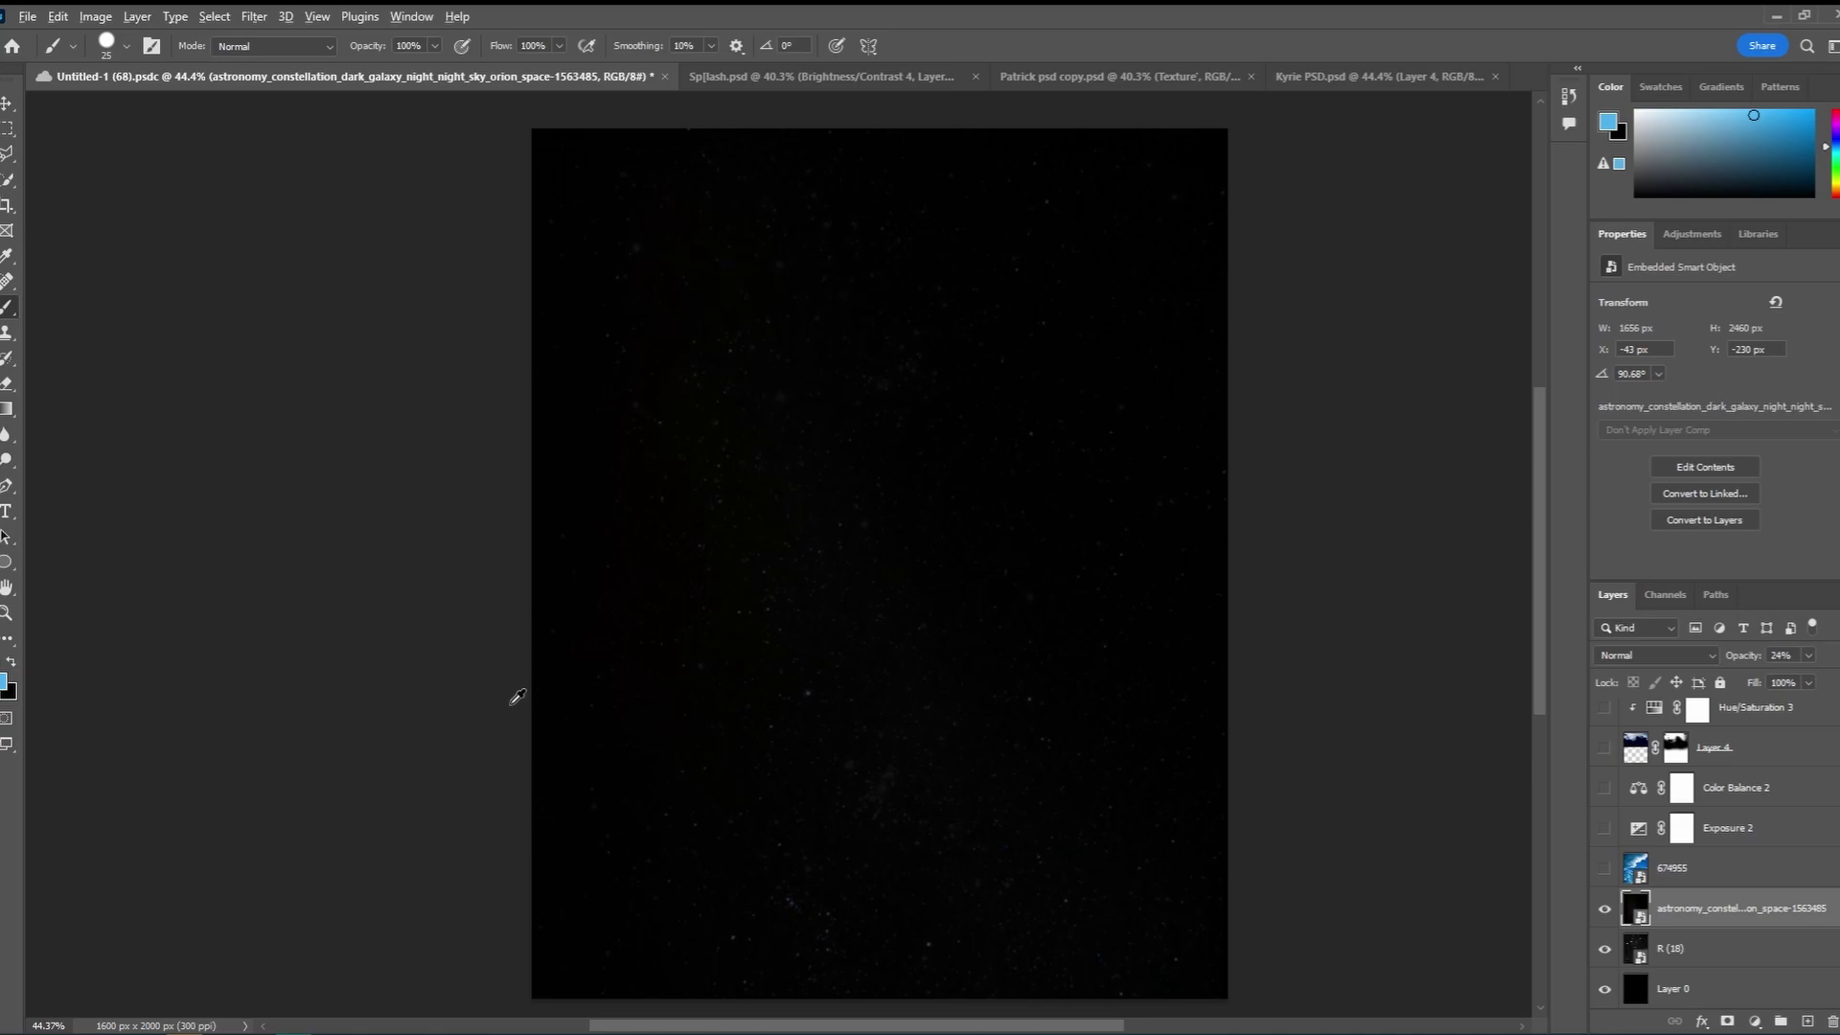
left_click(1715, 951)
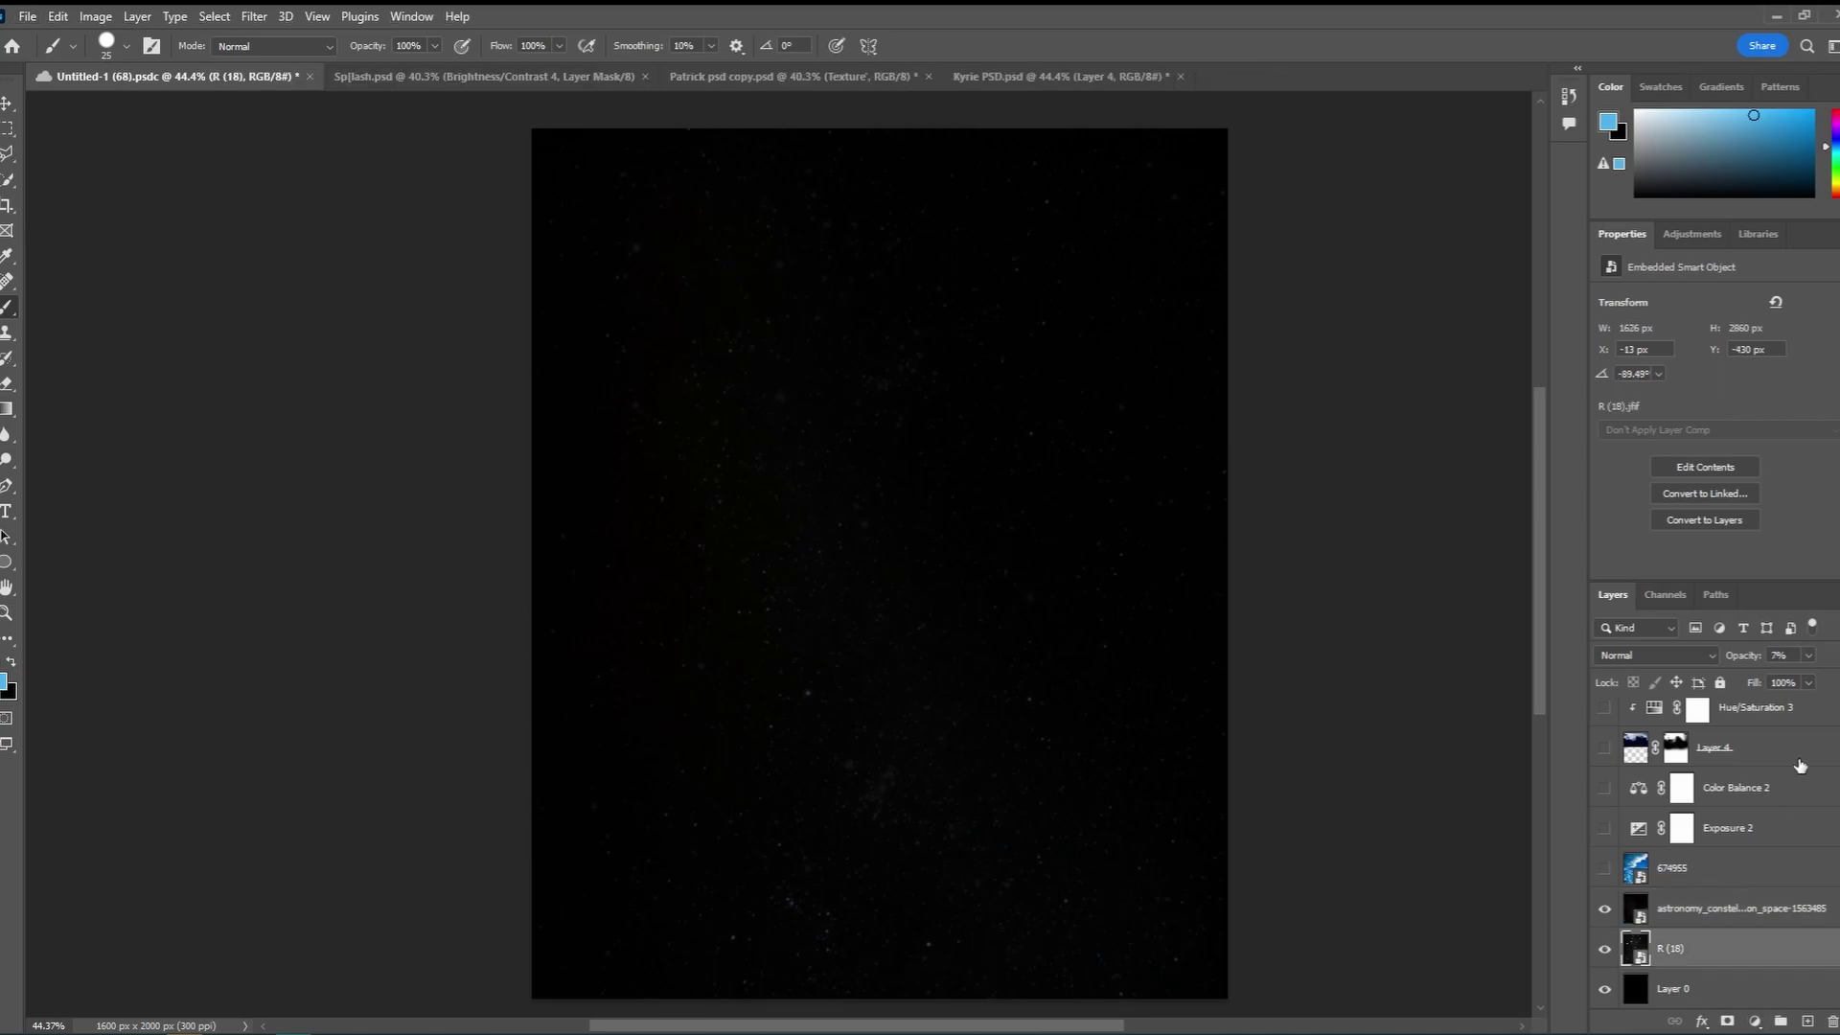
Show the 674955 cloudy sky layer over the stars, toggling it to compare
left_click(1720, 910)
left_click(1638, 870)
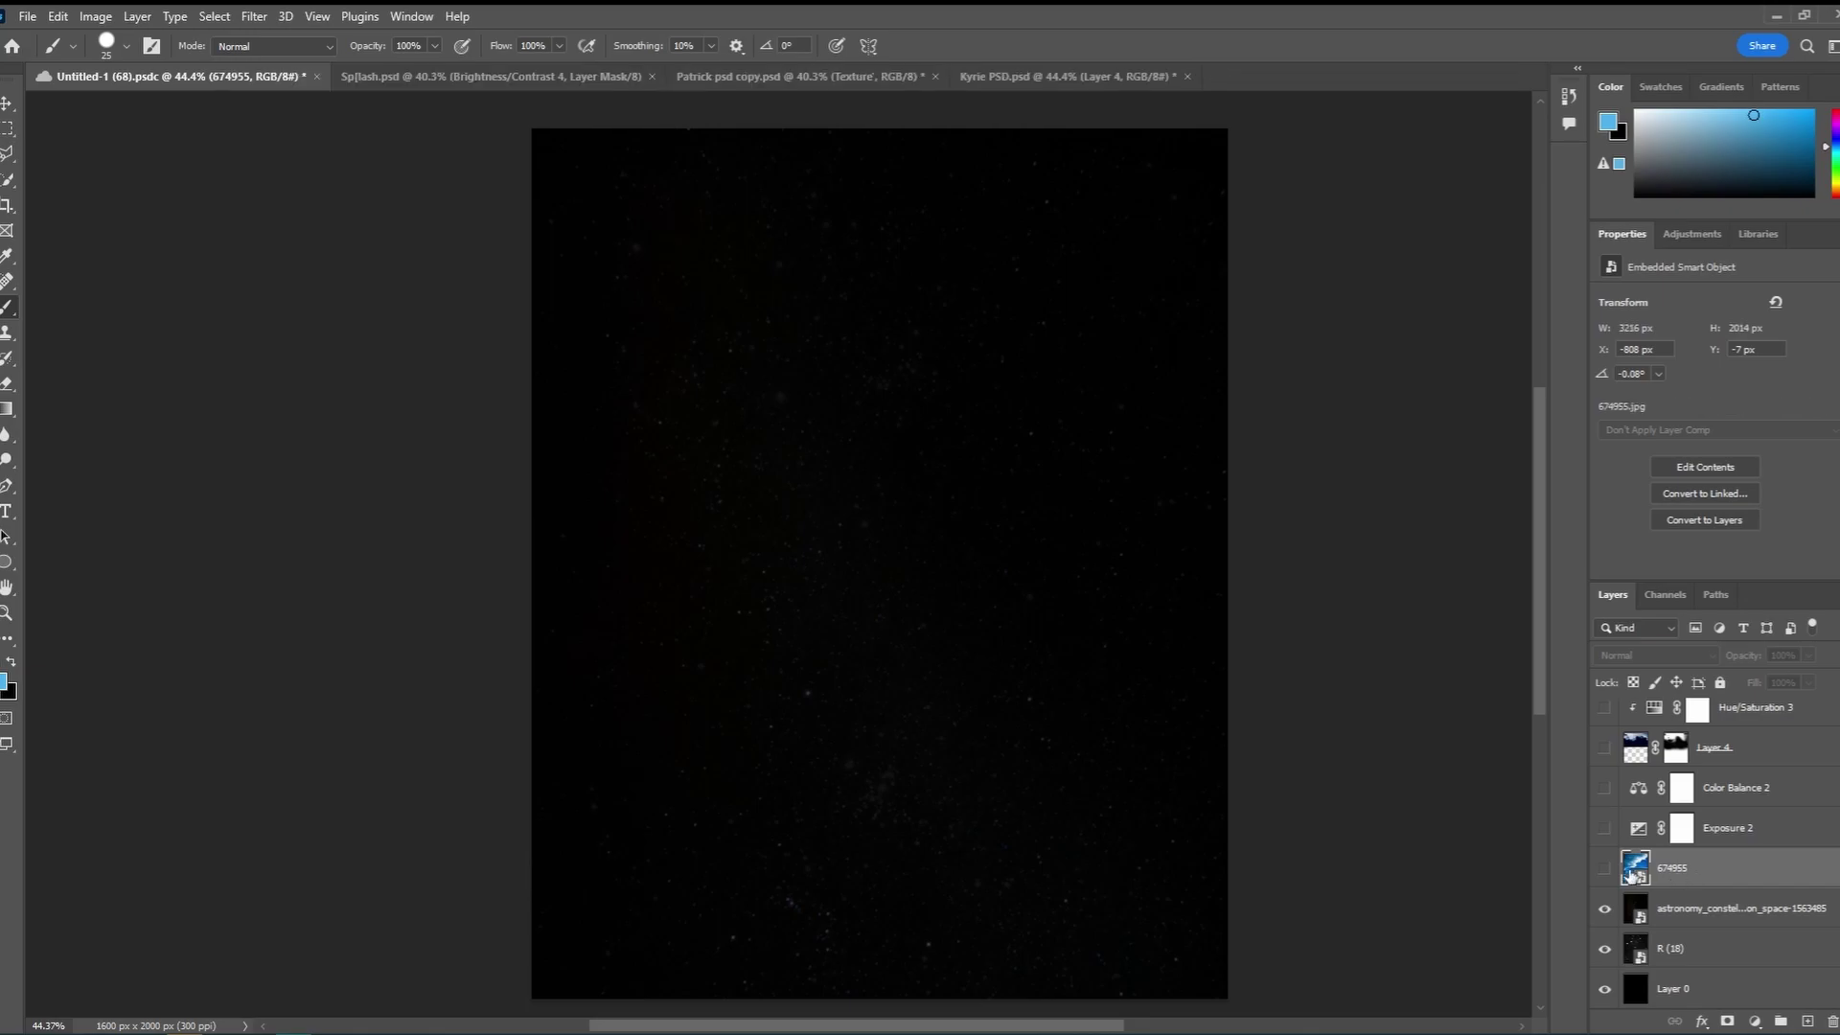
left_click(1605, 869)
left_click(1606, 869)
left_click(1605, 869)
scroll(822, 690, "down", 1)
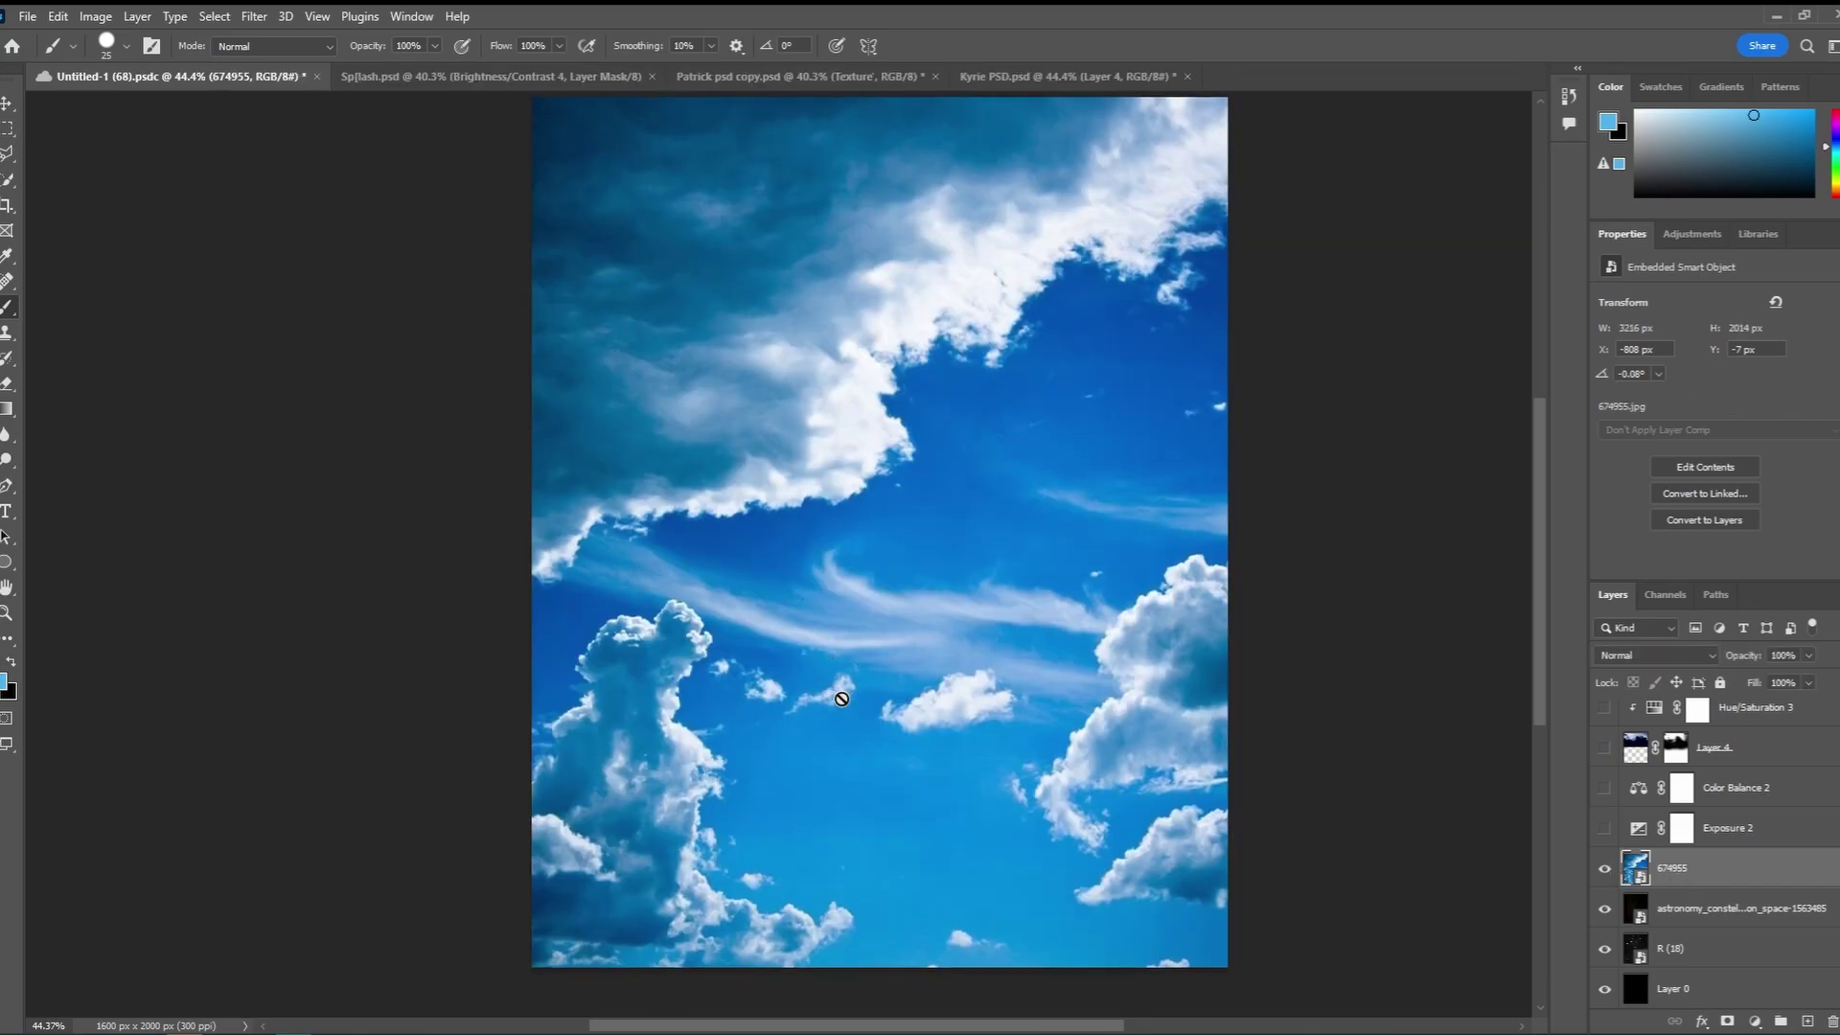
scroll(862, 696, "left", 1)
scroll(862, 696, "up", 1)
scroll(887, 670, "right", 1)
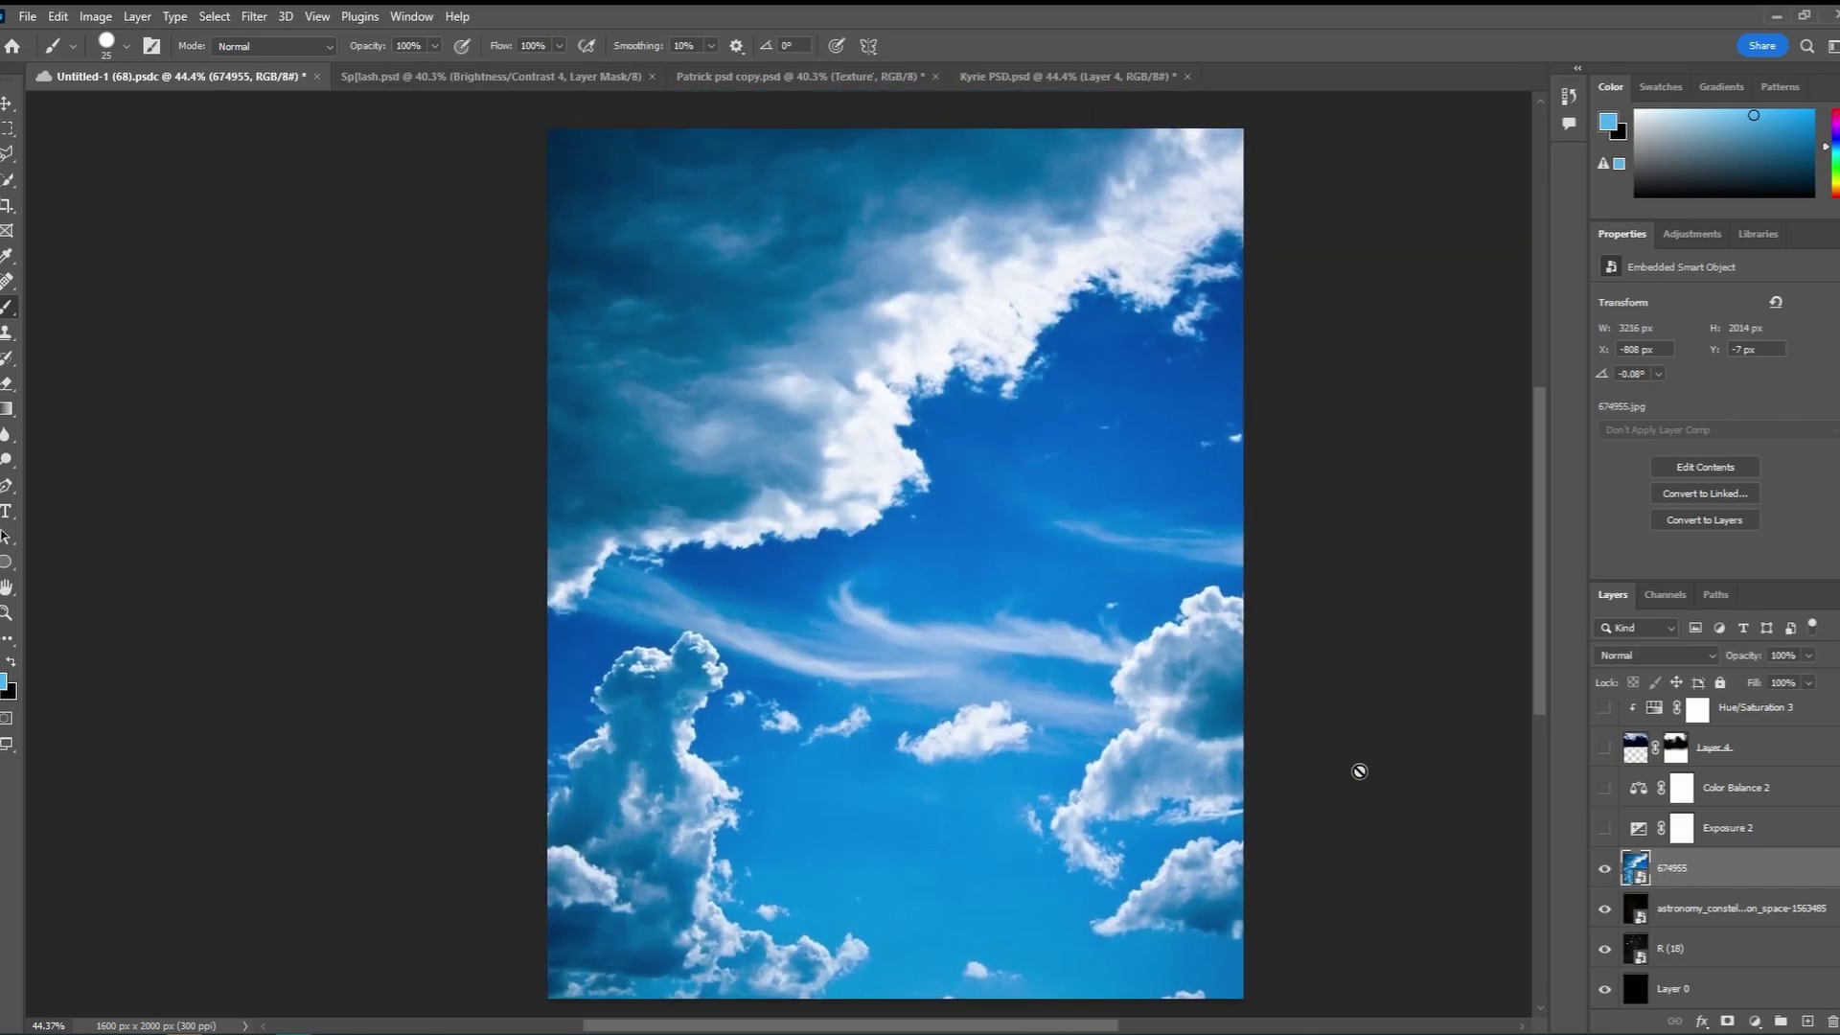
left_click(1605, 869)
left_click(1605, 869)
scroll(977, 575, "right", 1)
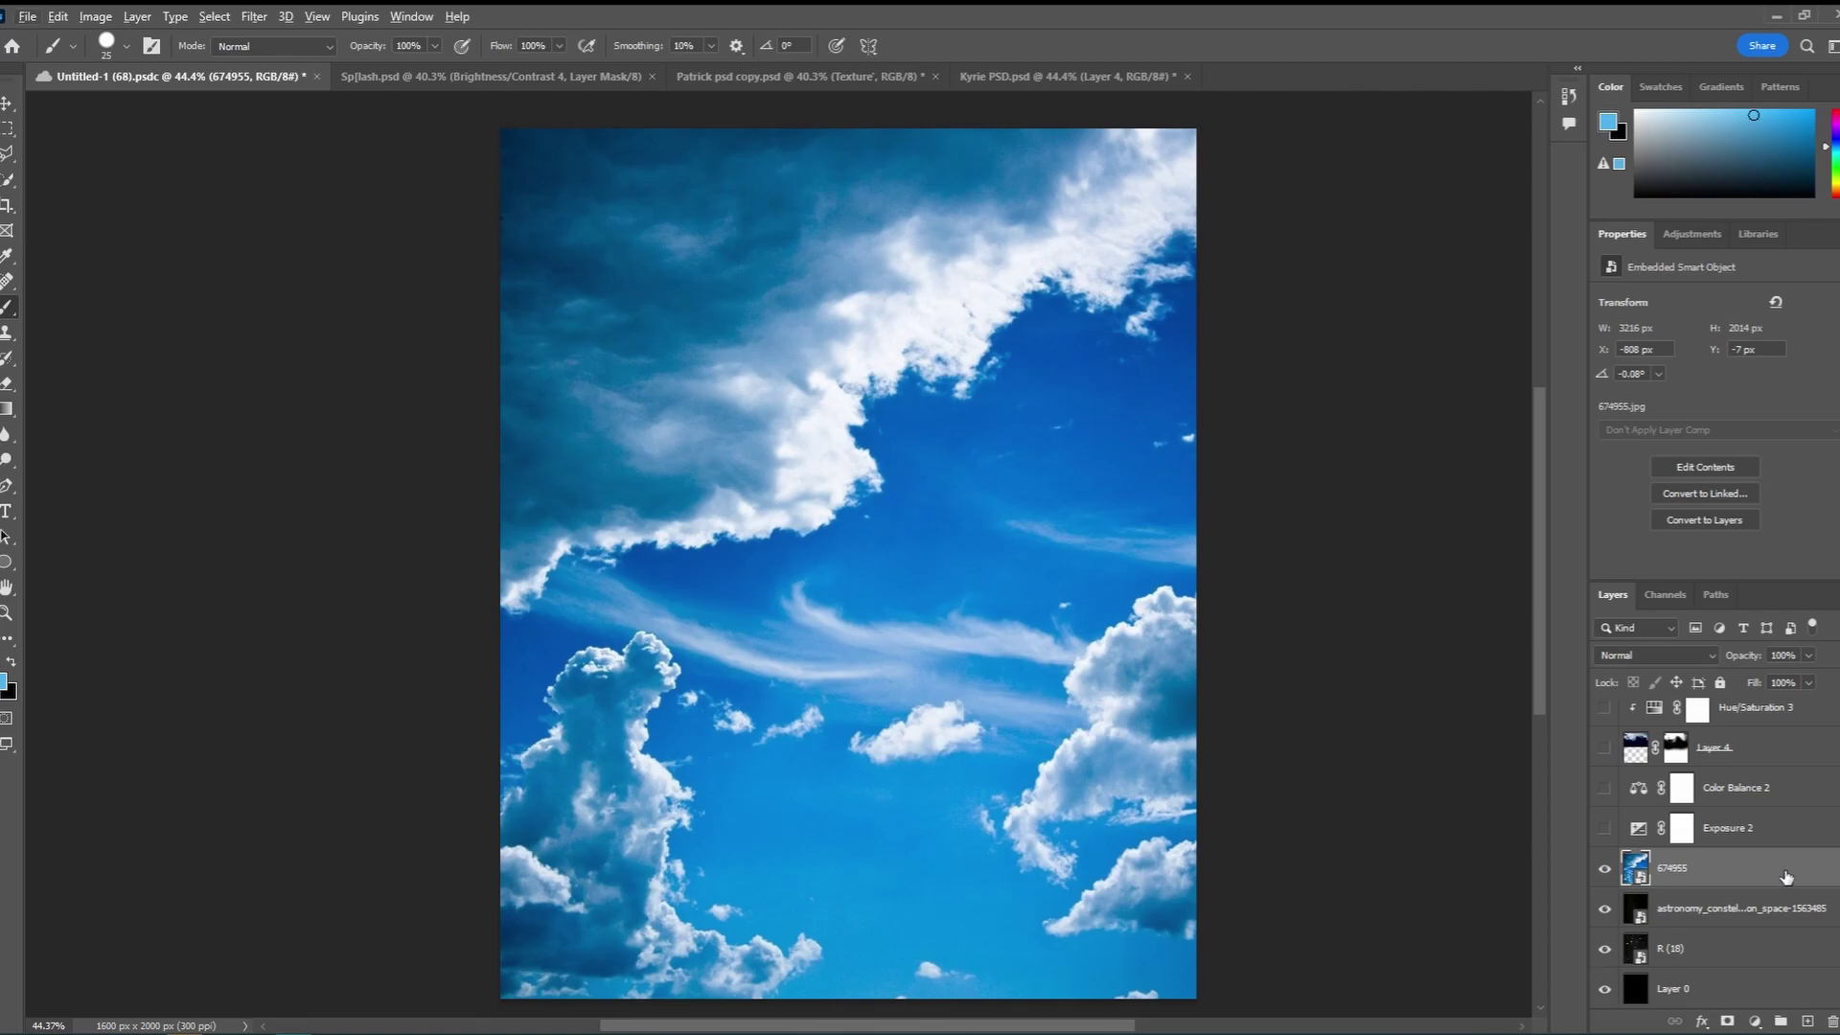
Turn on Exposure 2 (-0.95) to darken the sky, then save the document
left_click(1605, 830)
left_click(1605, 830)
left_click(1606, 830)
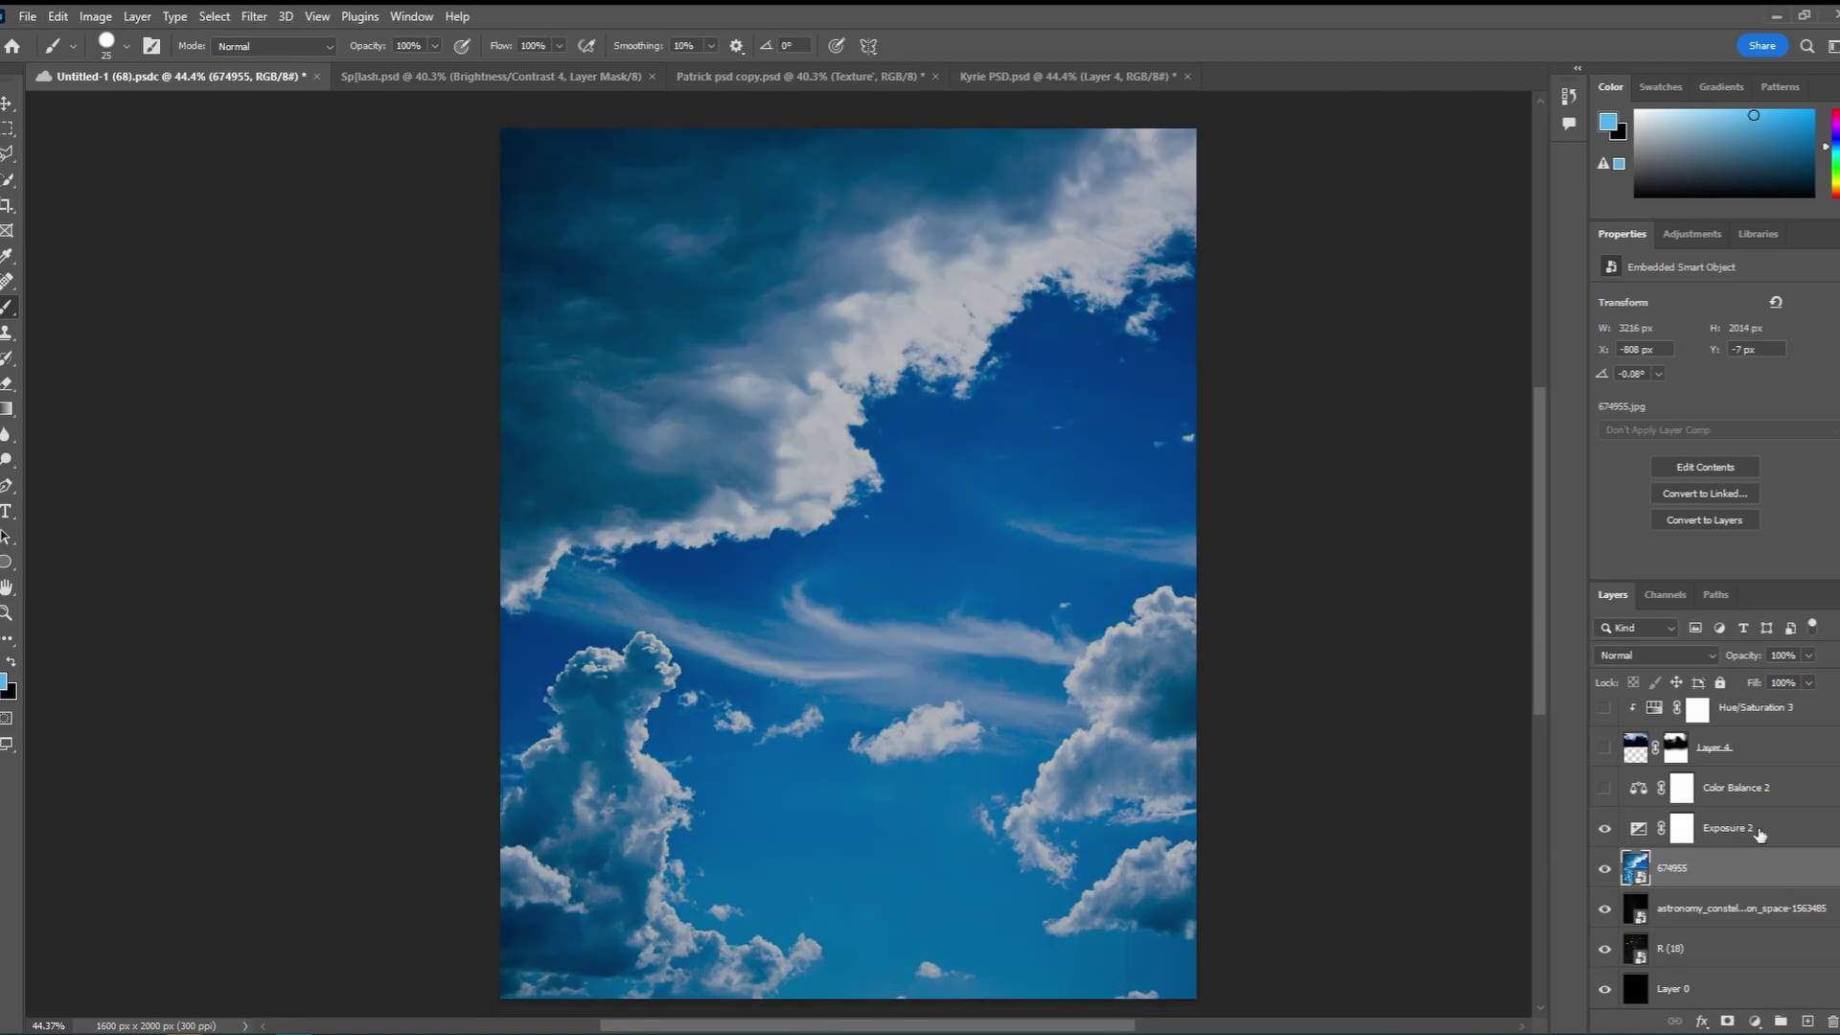
left_click(1639, 828)
key("ctrl+s")
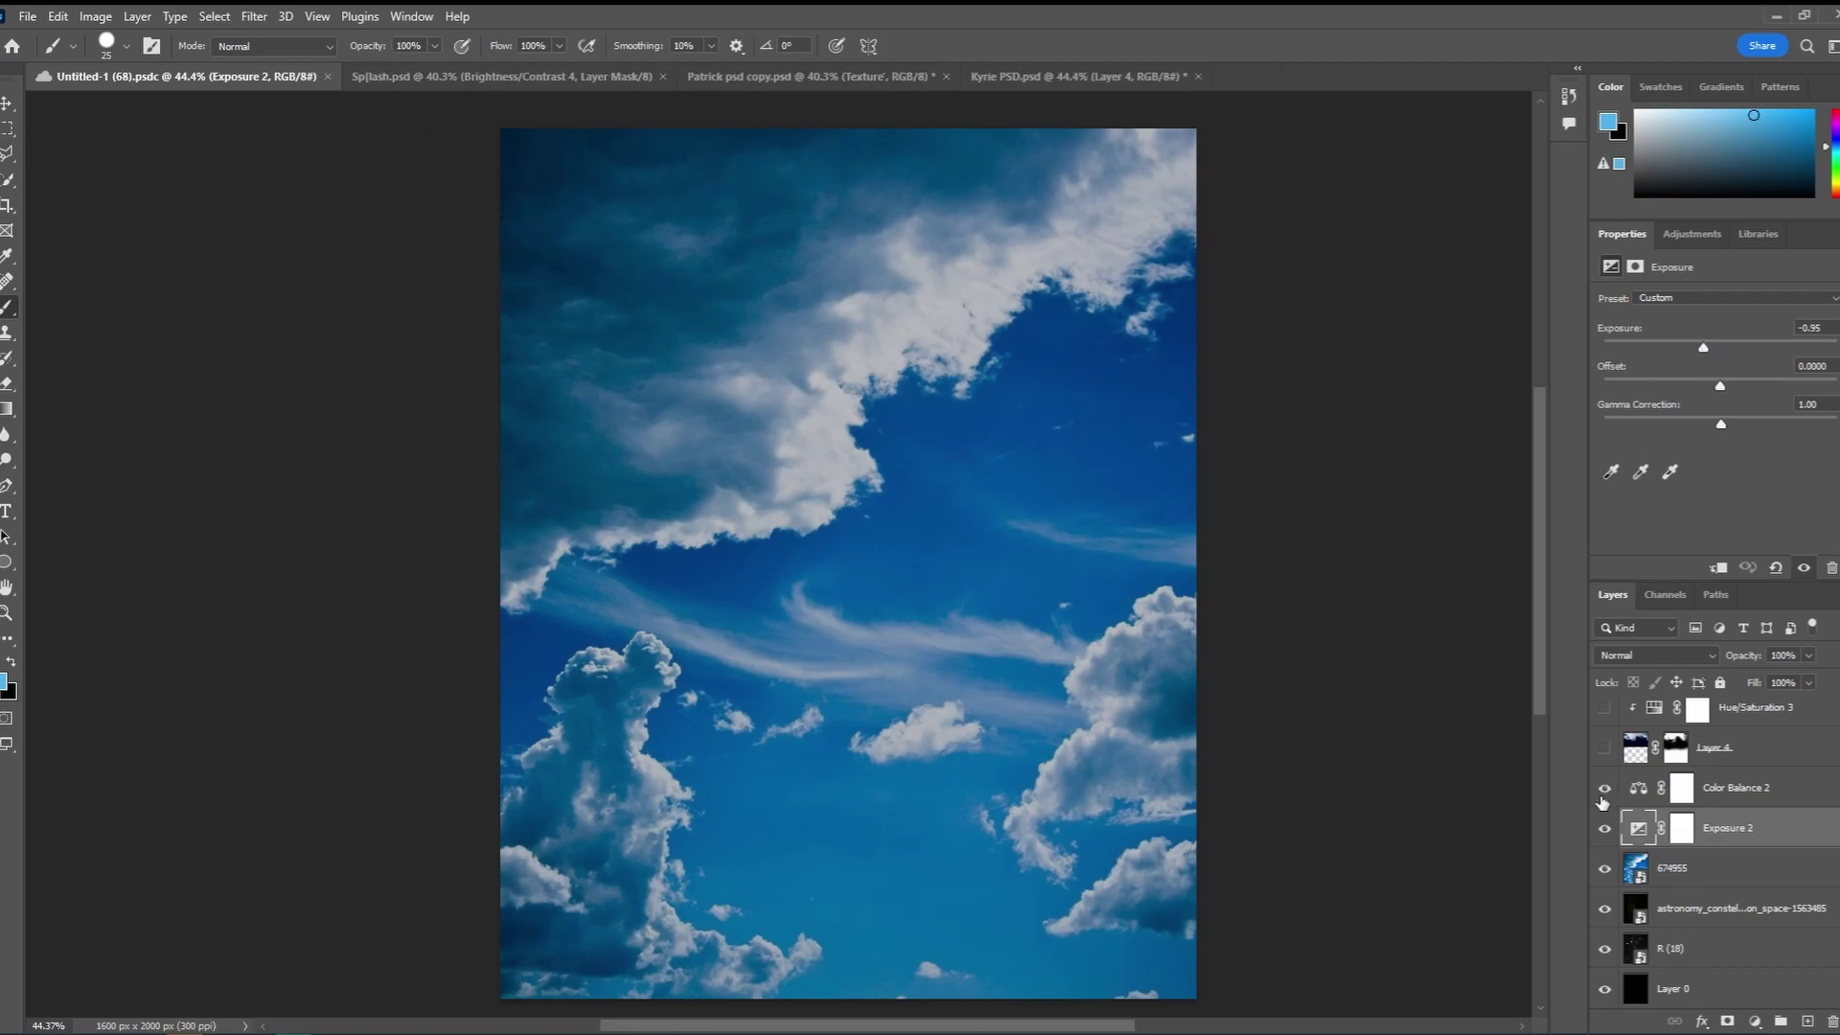
Turn on Color Balance 2 to cool the sky, comparing it on and off
left_click(1639, 791)
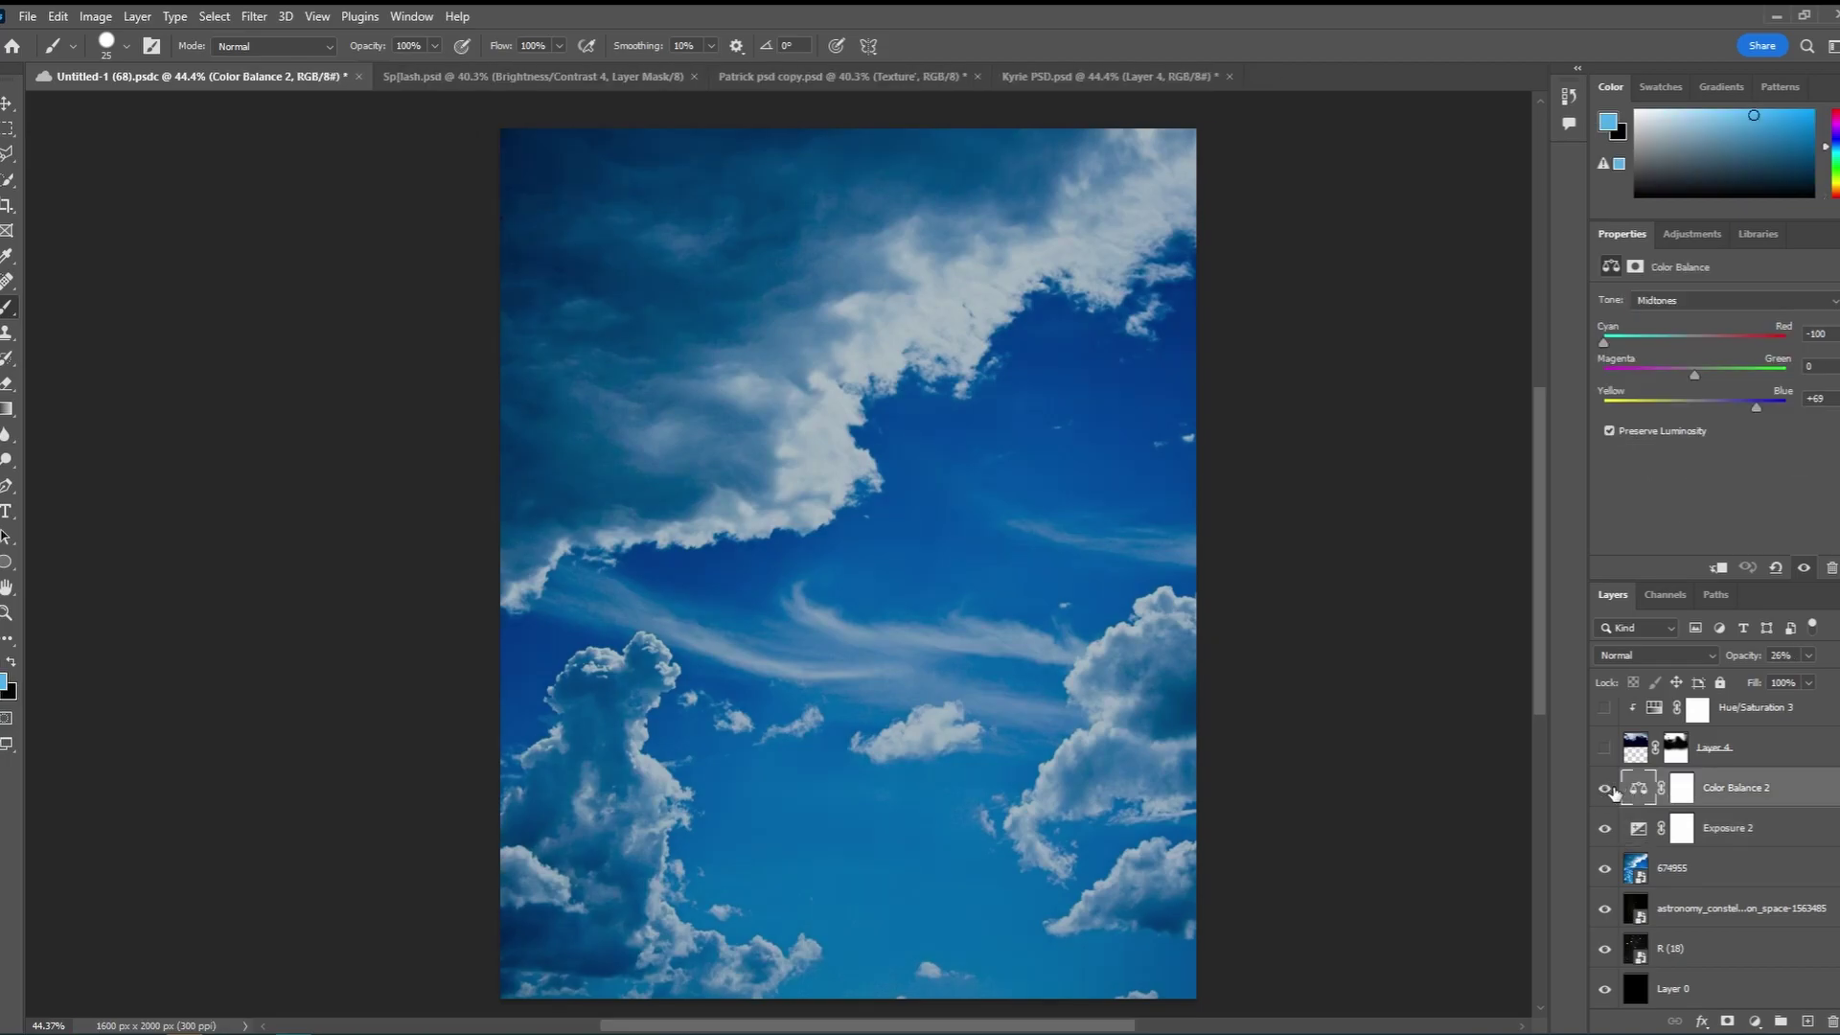
left_click(1607, 789)
left_click(1607, 789)
left_click(1607, 789)
left_click(1607, 790)
left_click(1607, 789)
left_click(1607, 790)
Show Layer 4's extra clouds at the top of the sky, comparing on and off
left_click(1619, 749)
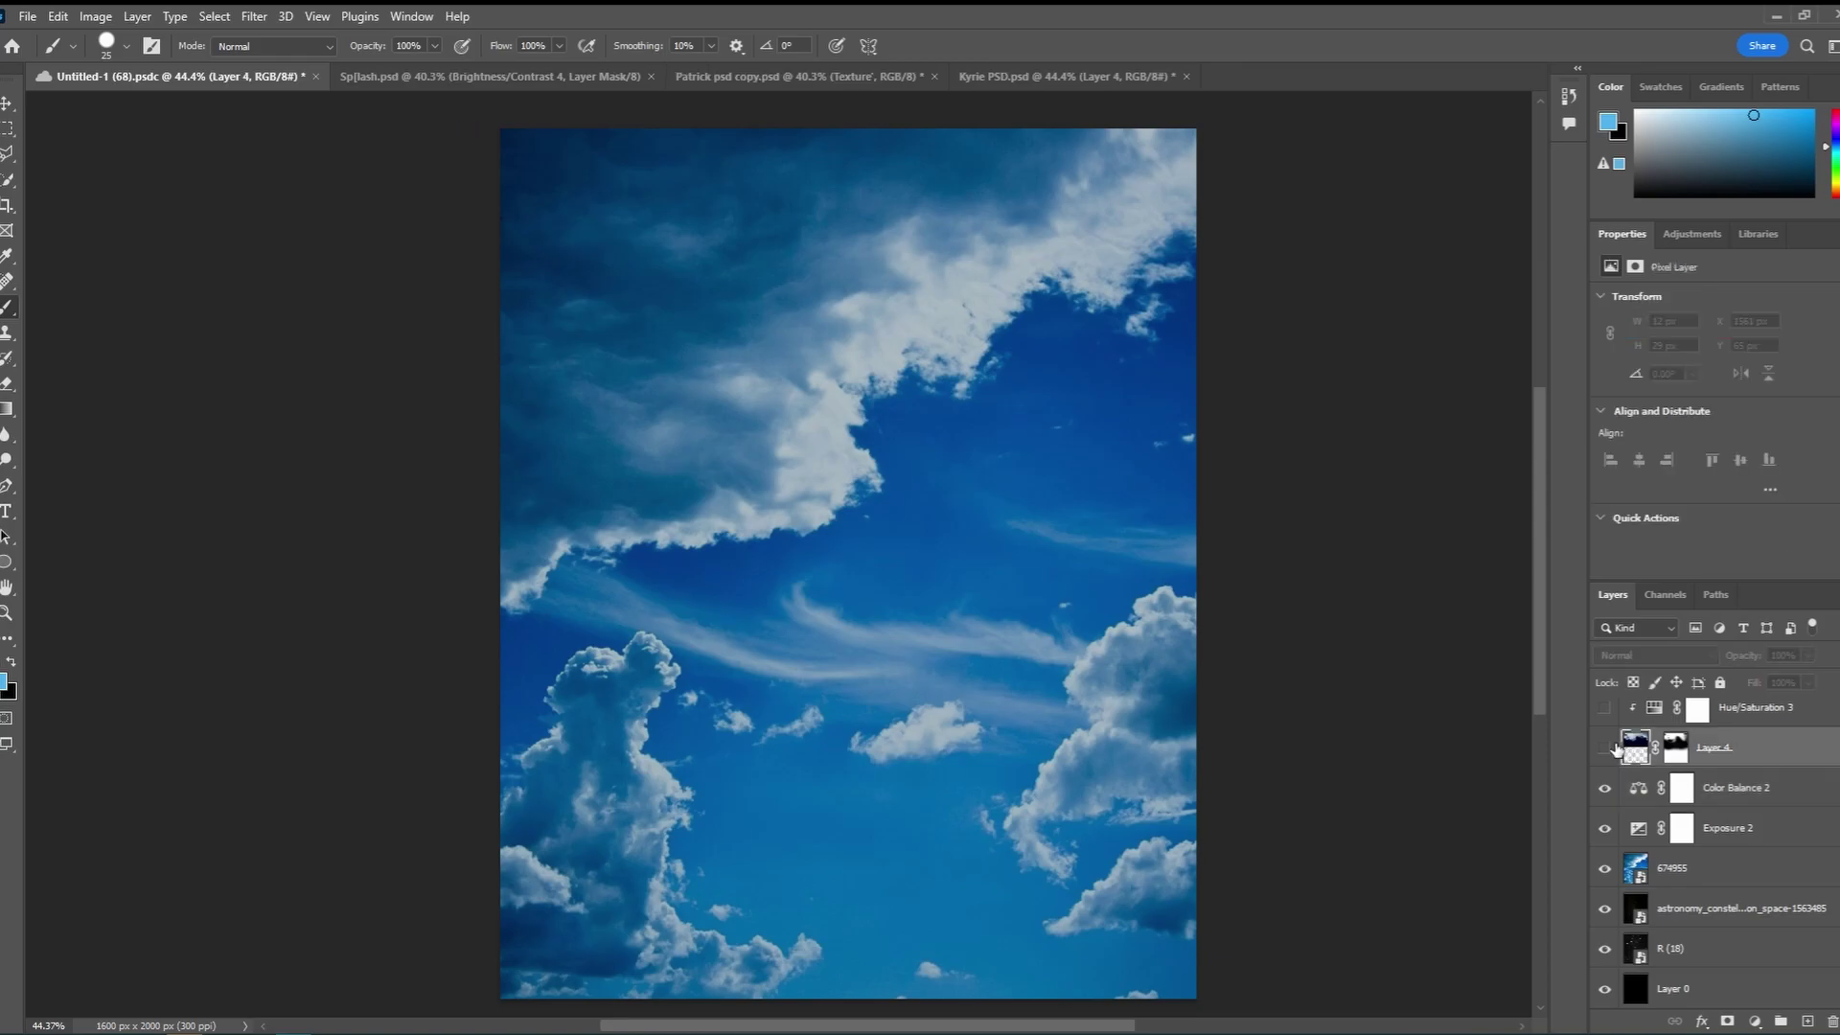
left_click(1604, 749)
left_click(1604, 749)
left_click(1605, 748)
scroll(906, 645, "left", 1)
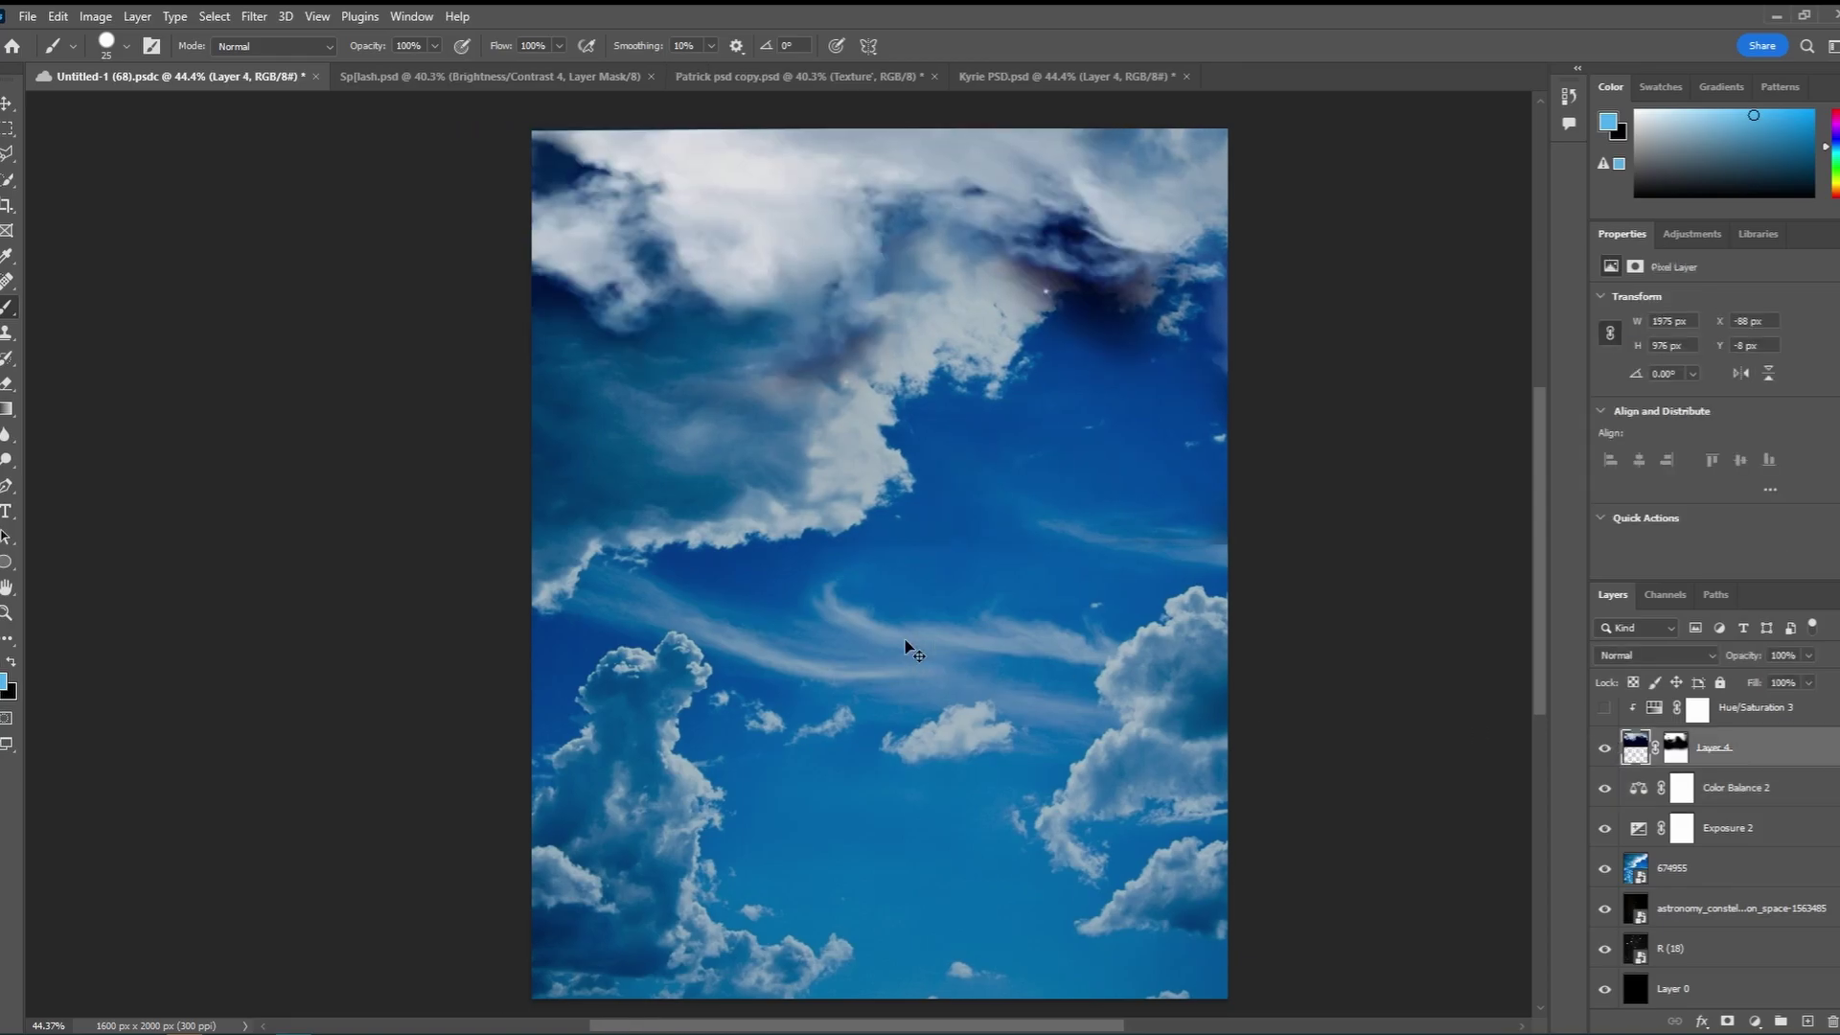
scroll(974, 251, "left", 1)
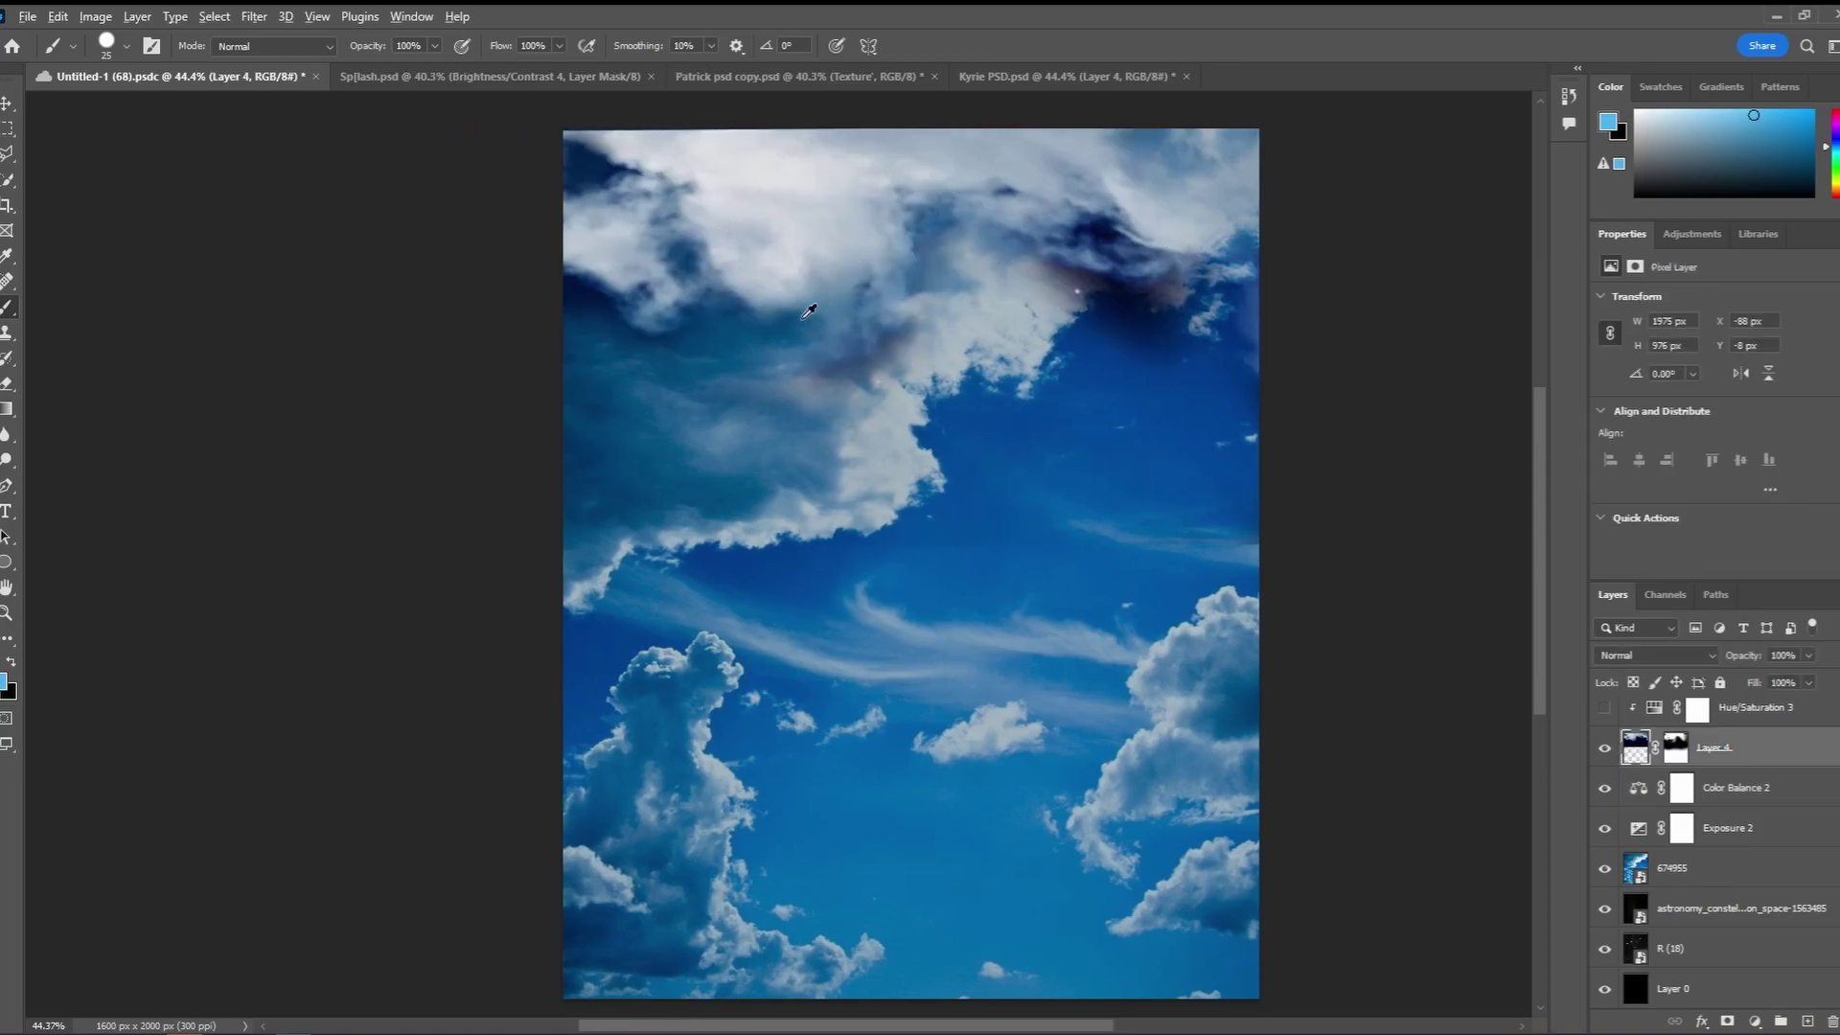
scroll(1722, 781, "up", 3)
Target Layer 4's mask and enlarge the brush to 309 px
left_click(1662, 913)
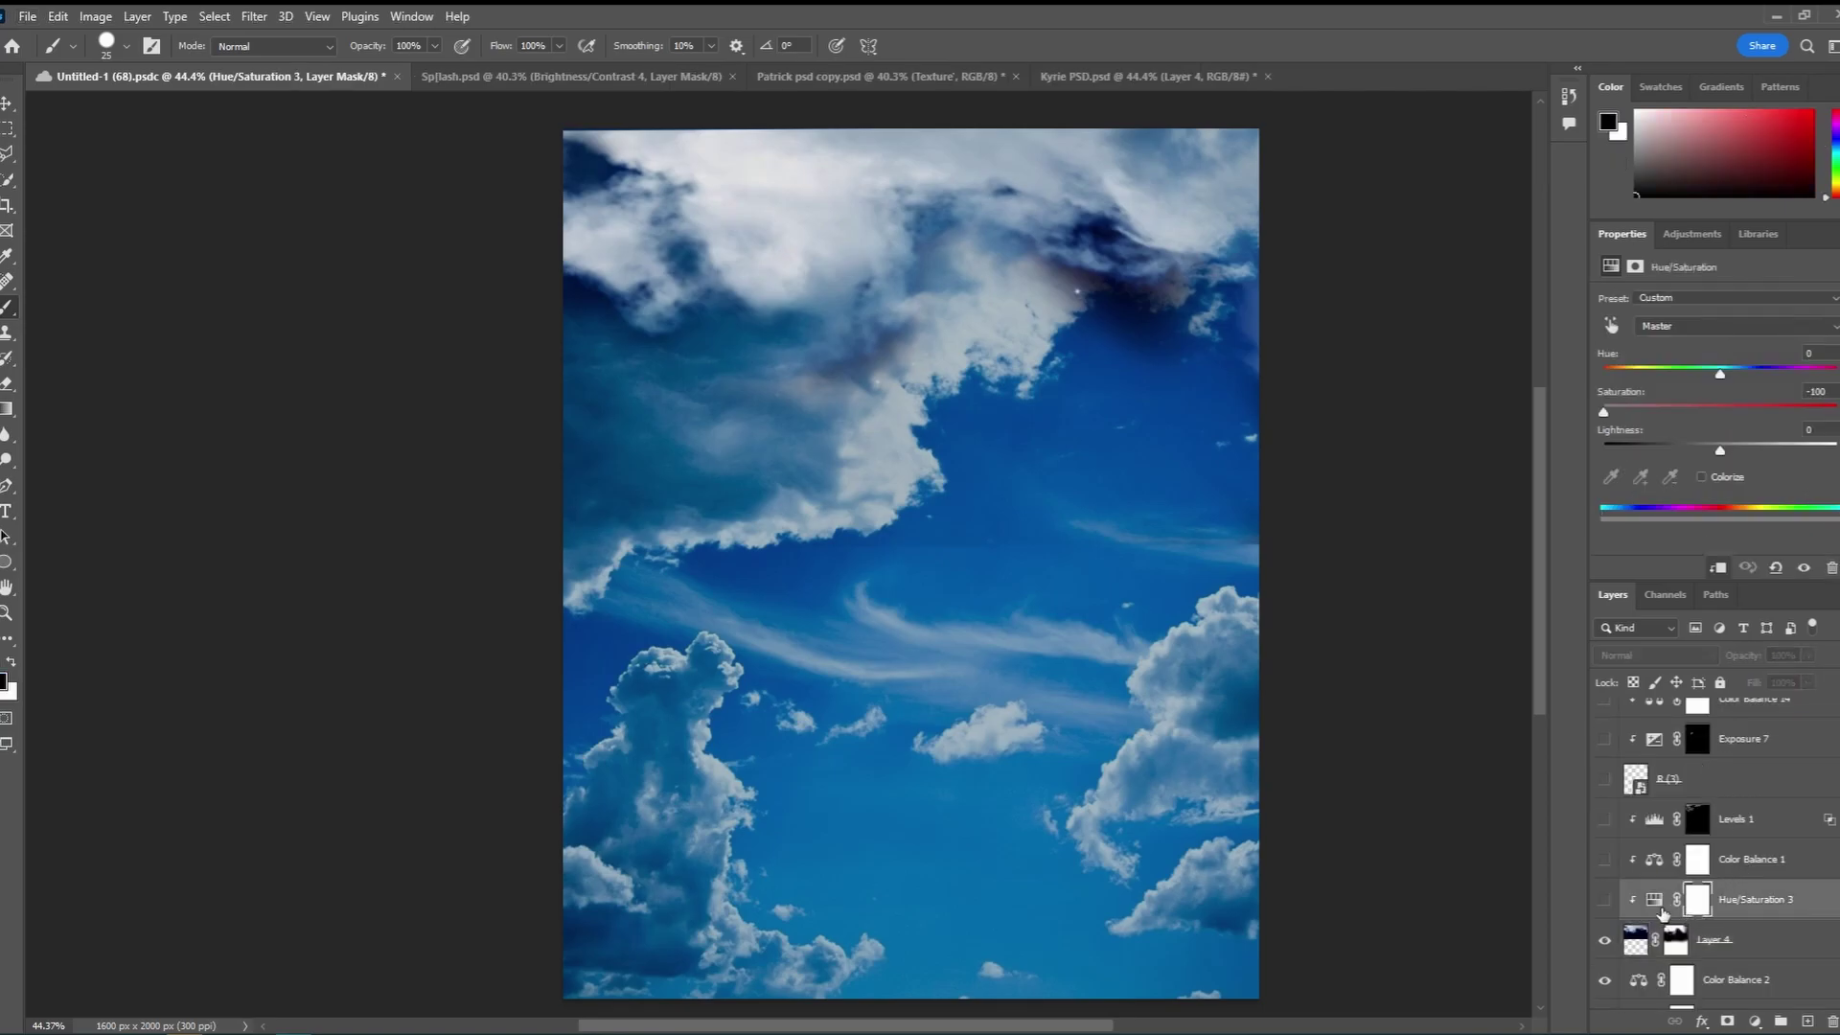
left_click(1637, 926)
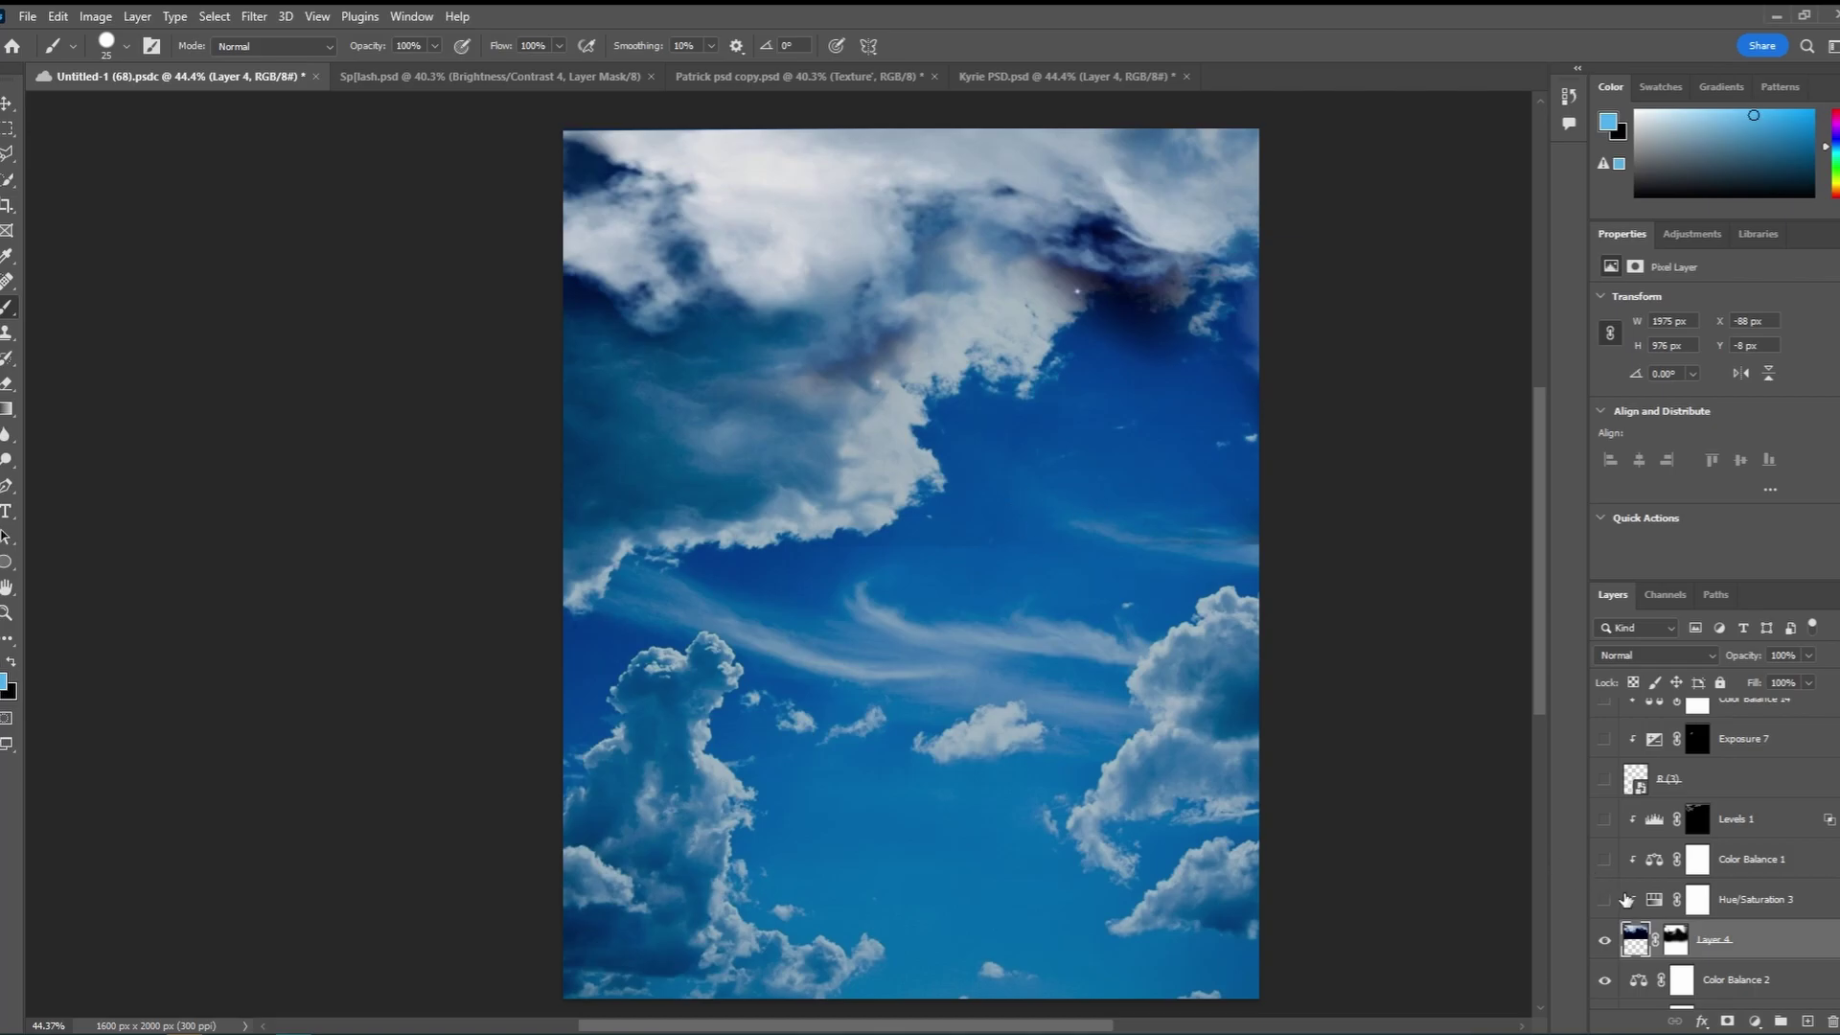
left_click(1674, 942)
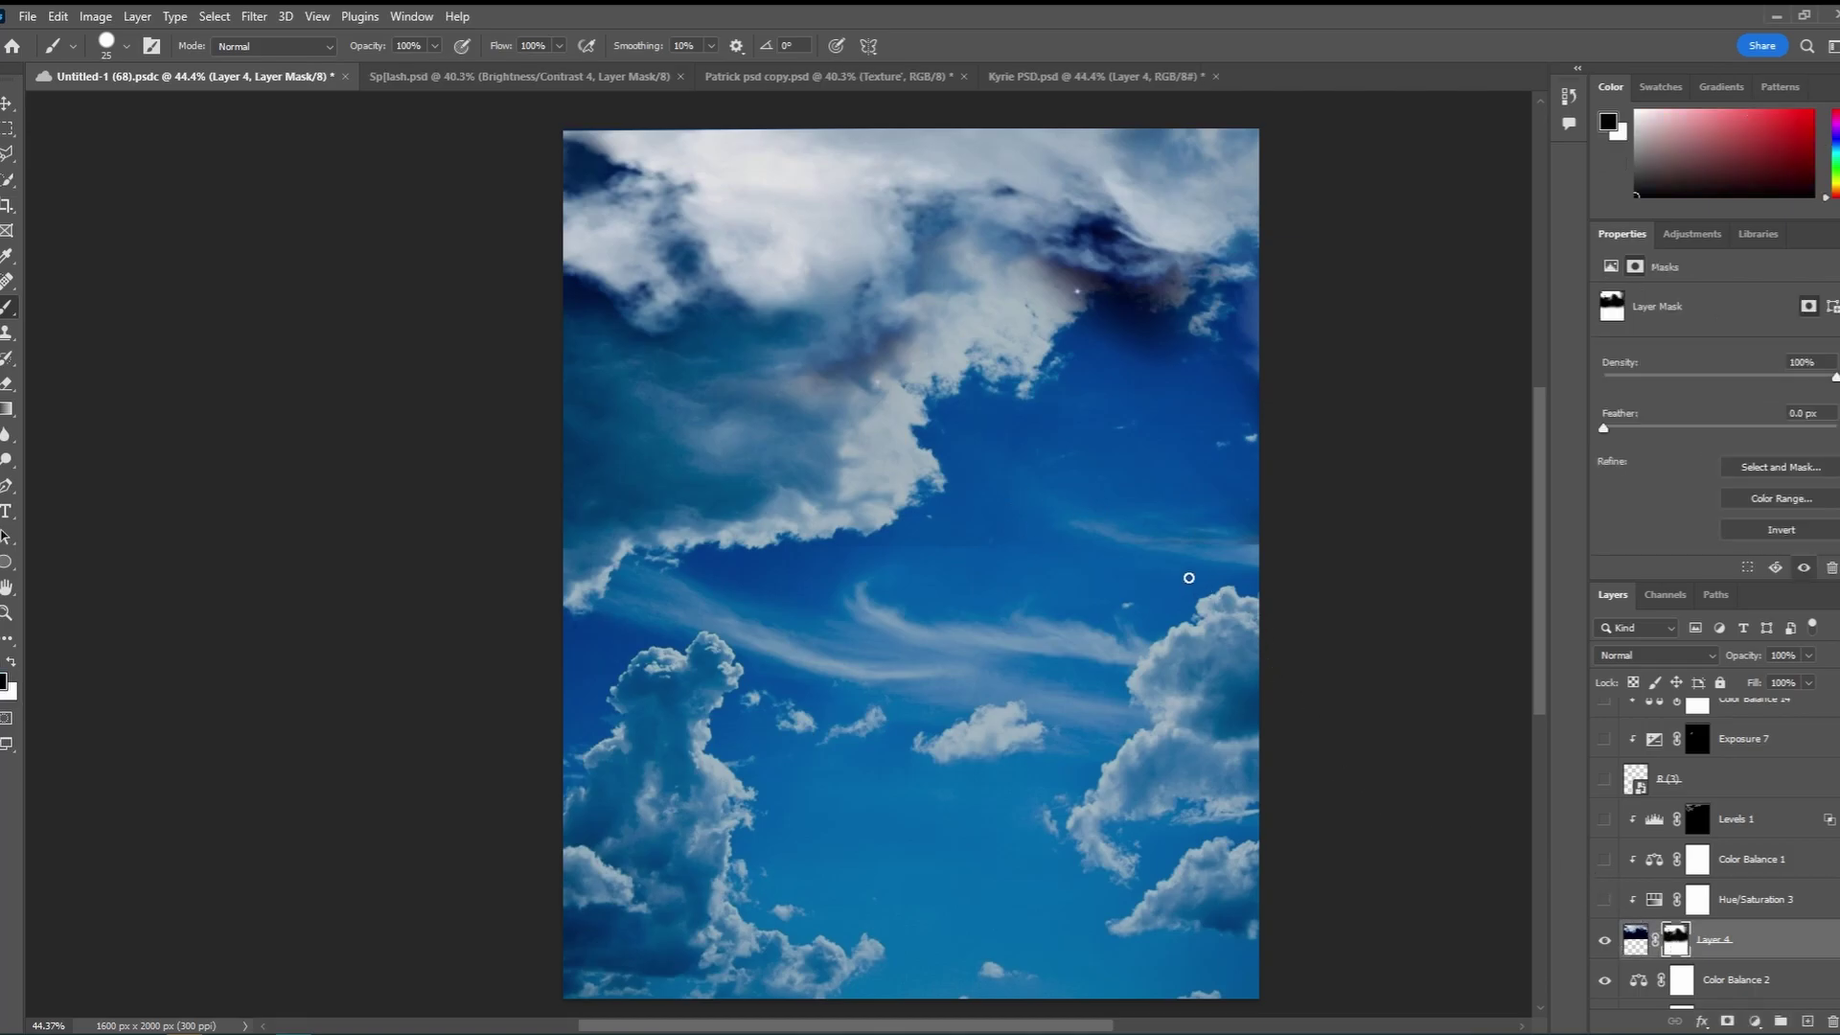
right_click(1135, 599)
left_click_drag(1309, 633, 1202, 654)
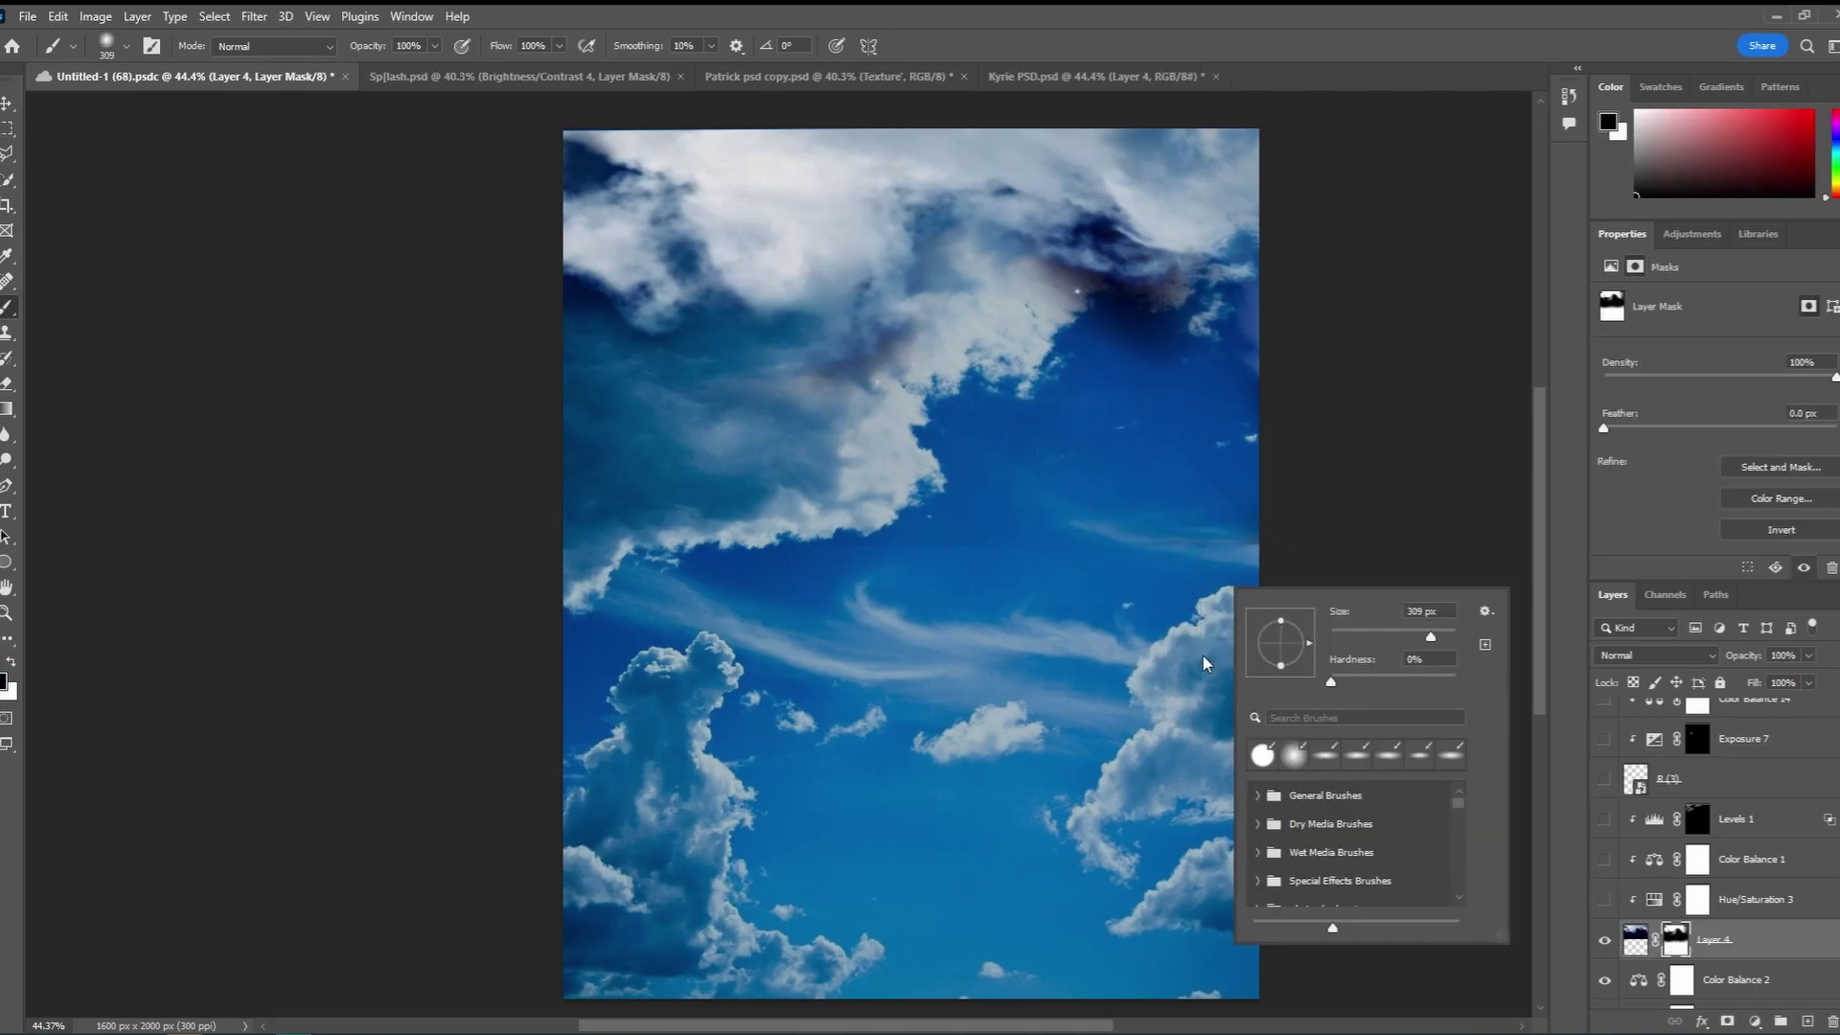
left_click(1253, 544)
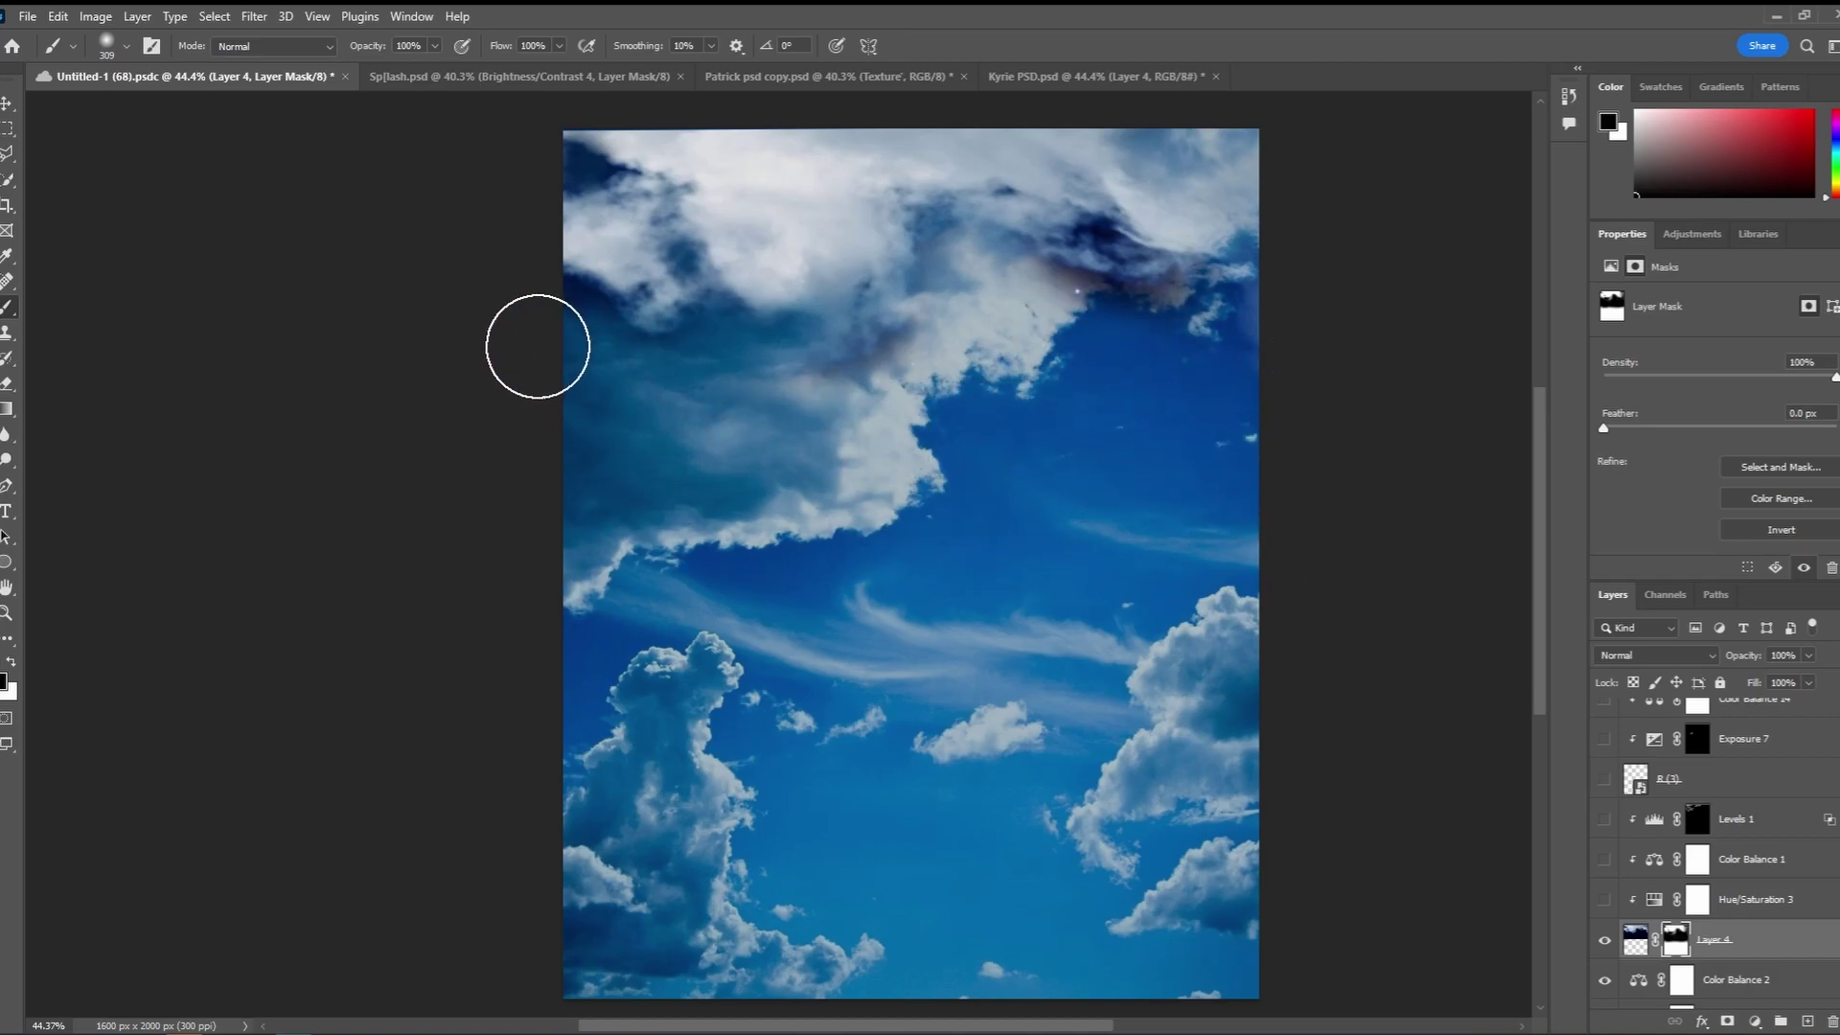
scroll(954, 645, "left", 1)
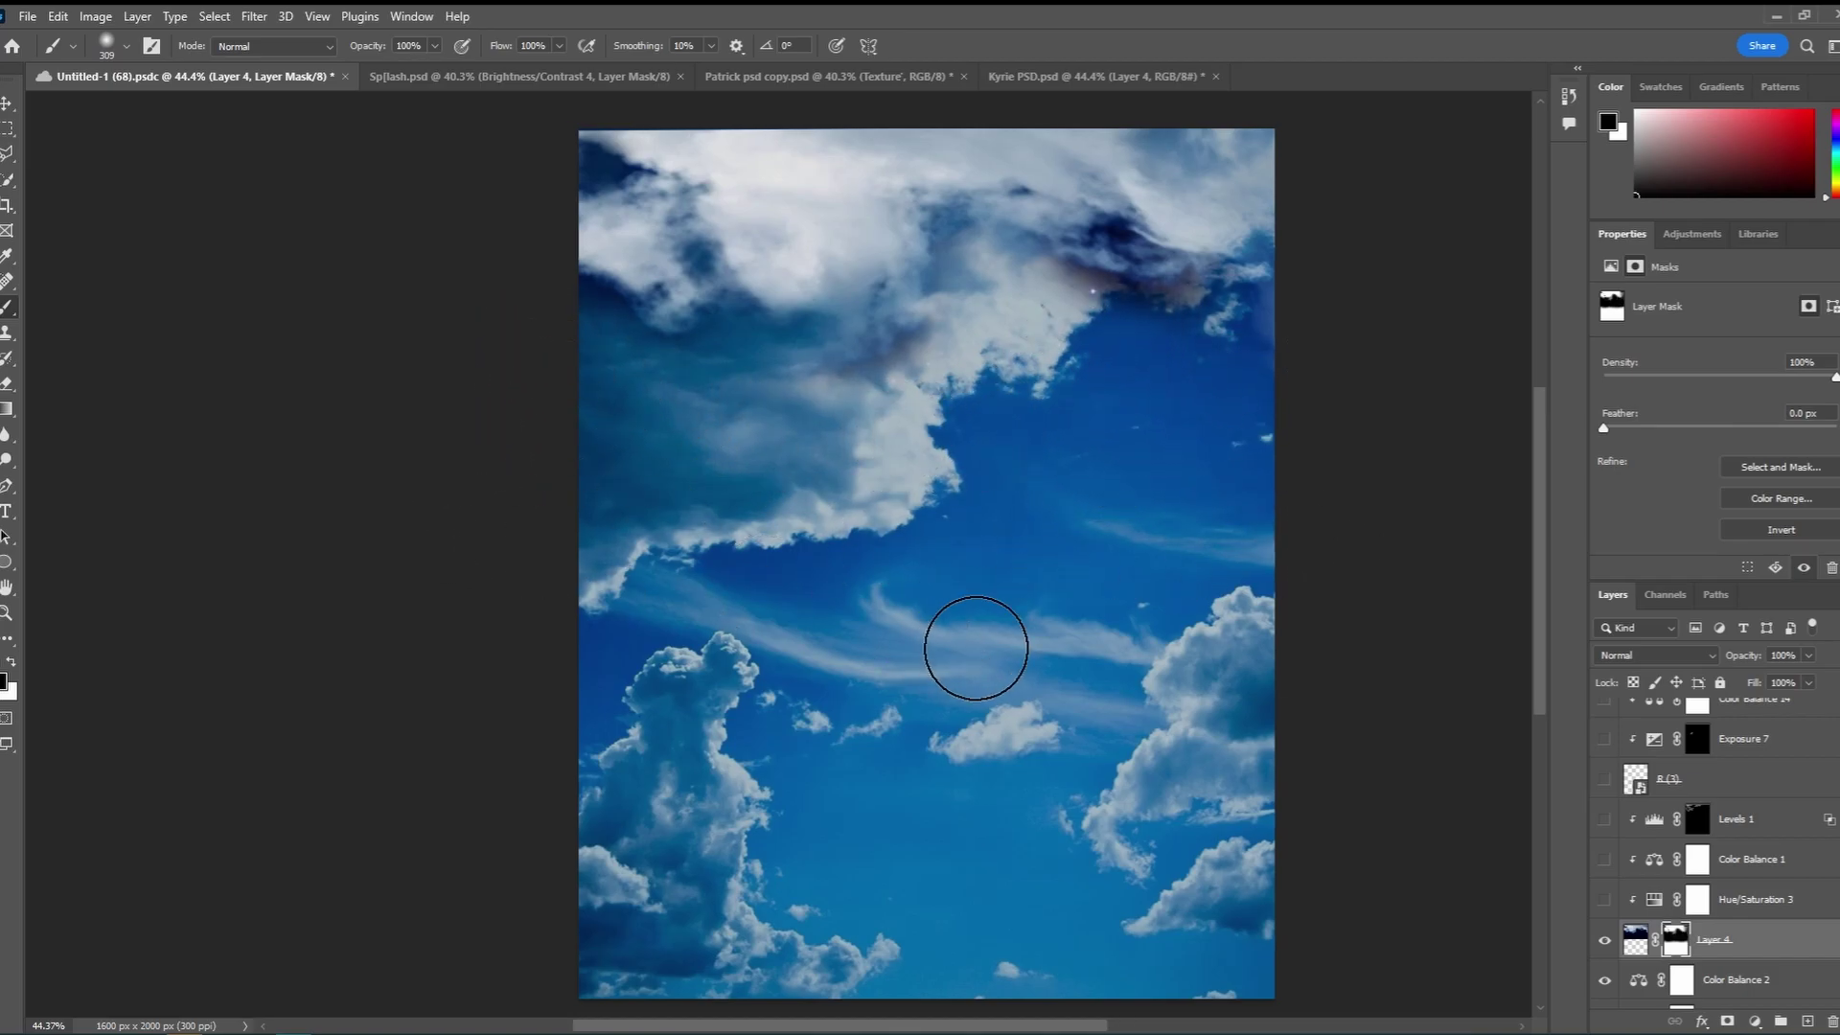
Turn on Hue/Saturation 3 (Saturation -100) and Color Balance 1 (Cyan -100, Blue +77)
left_click(1749, 904)
left_click(1602, 901)
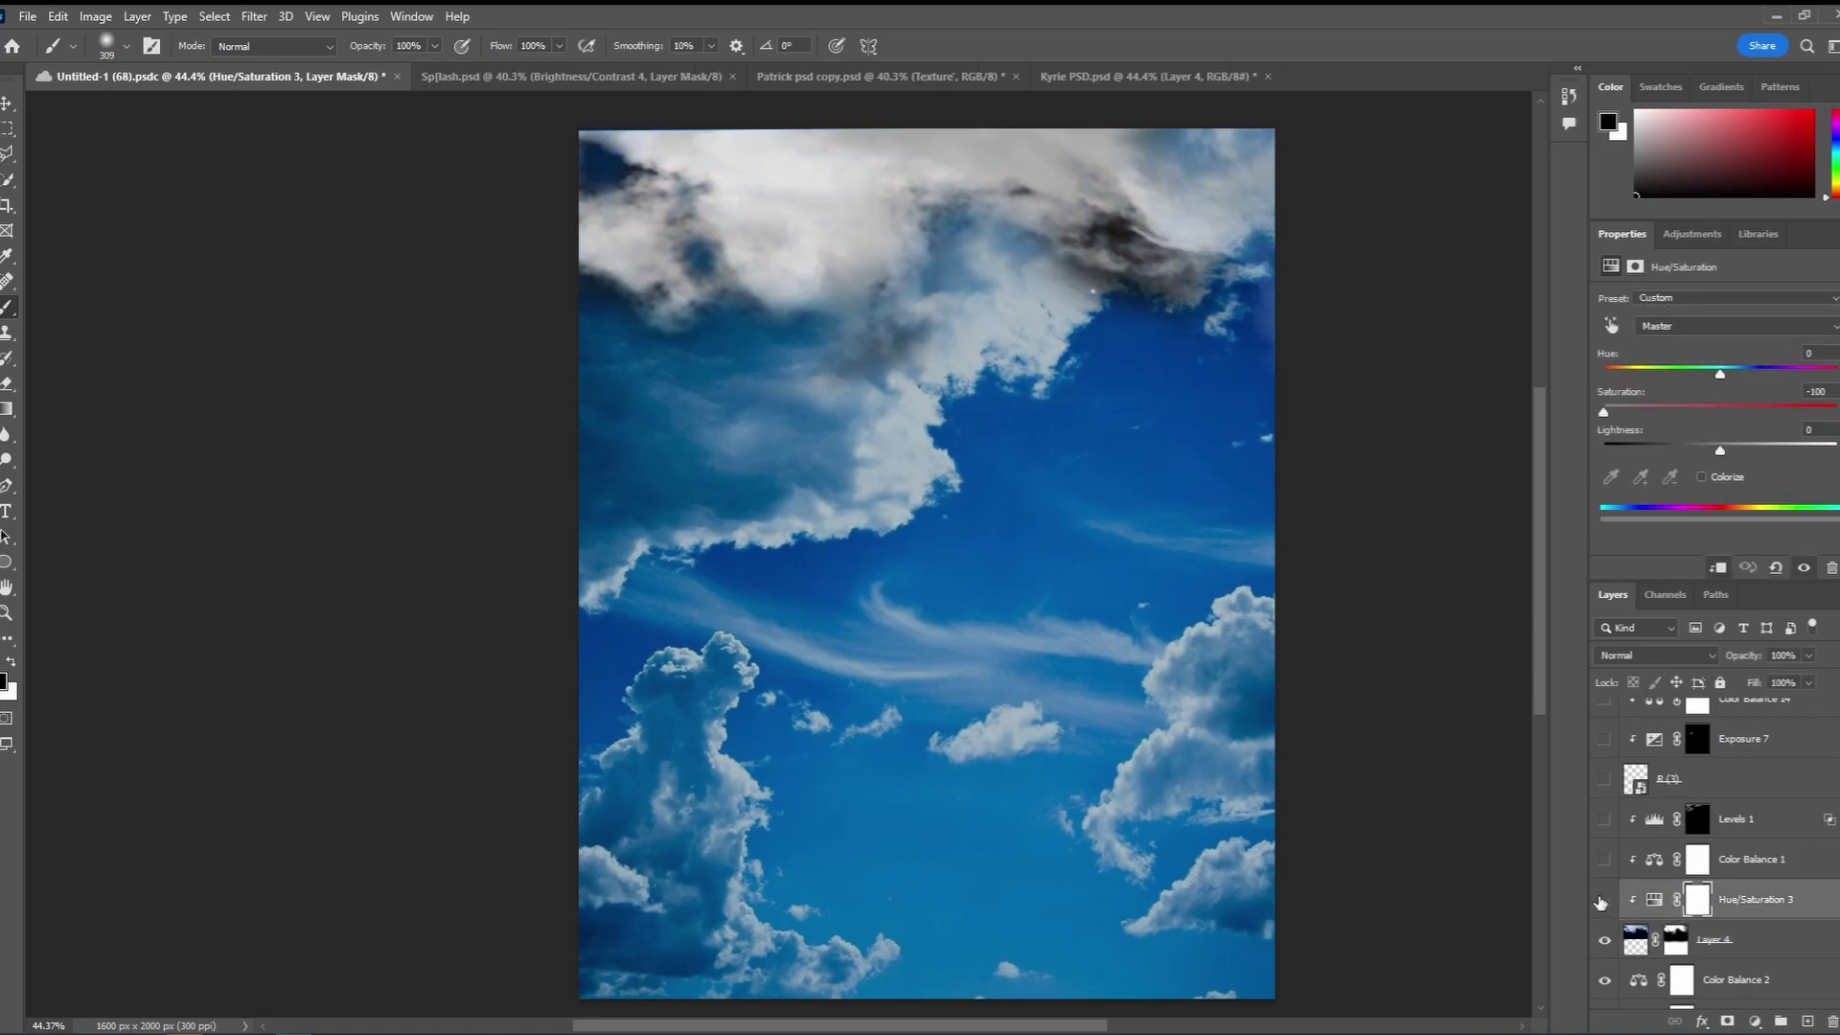
left_click(1601, 901)
left_click(1602, 901)
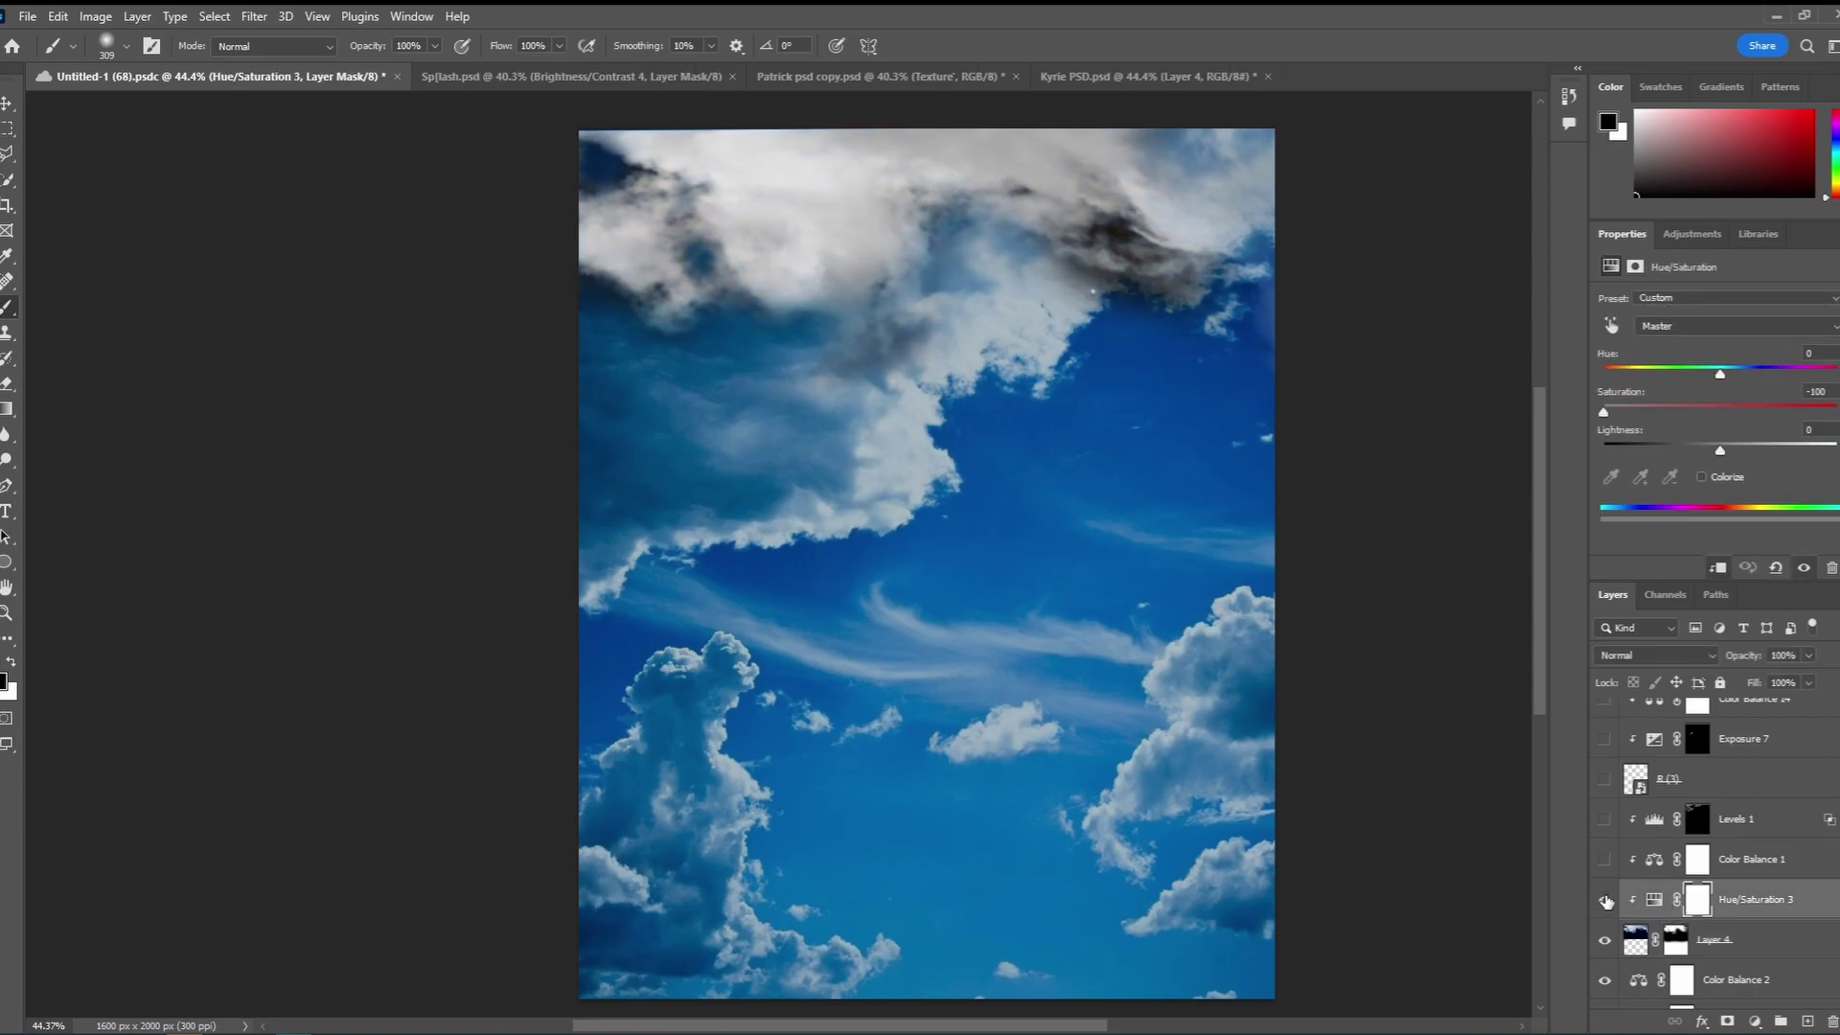
left_click(1761, 866)
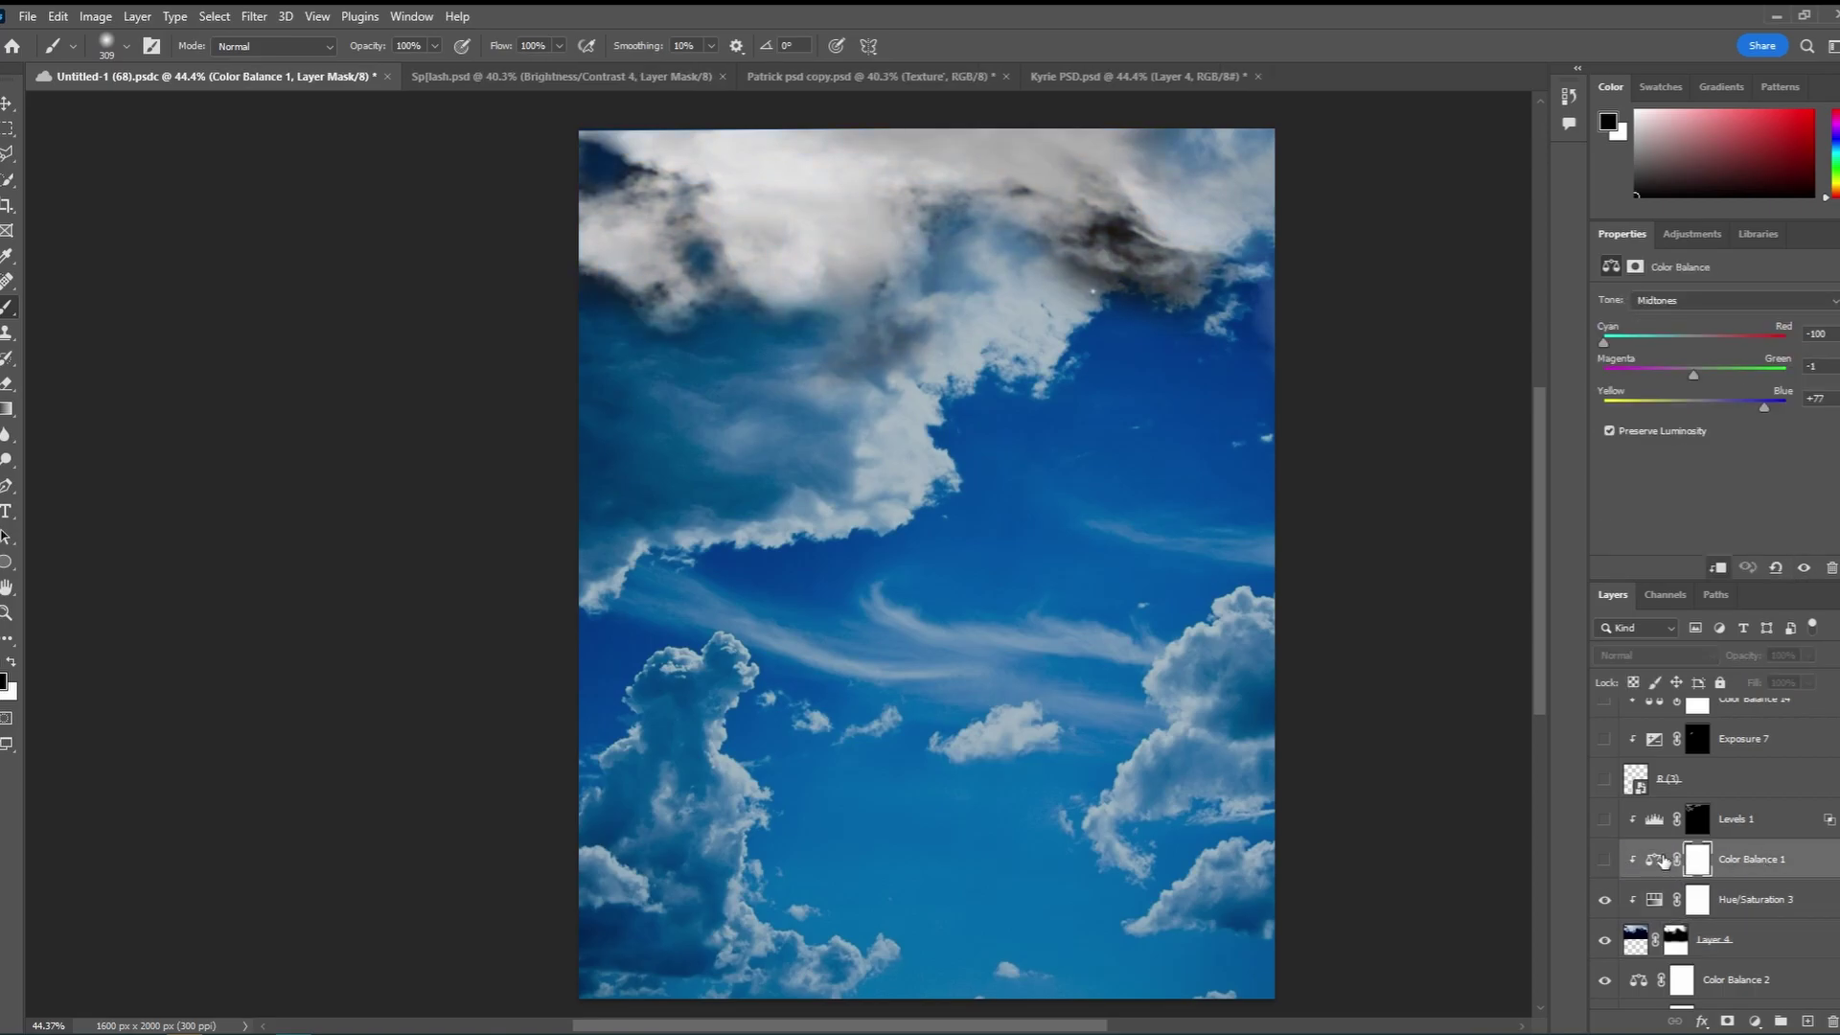
left_click(1606, 862)
left_click(1606, 863)
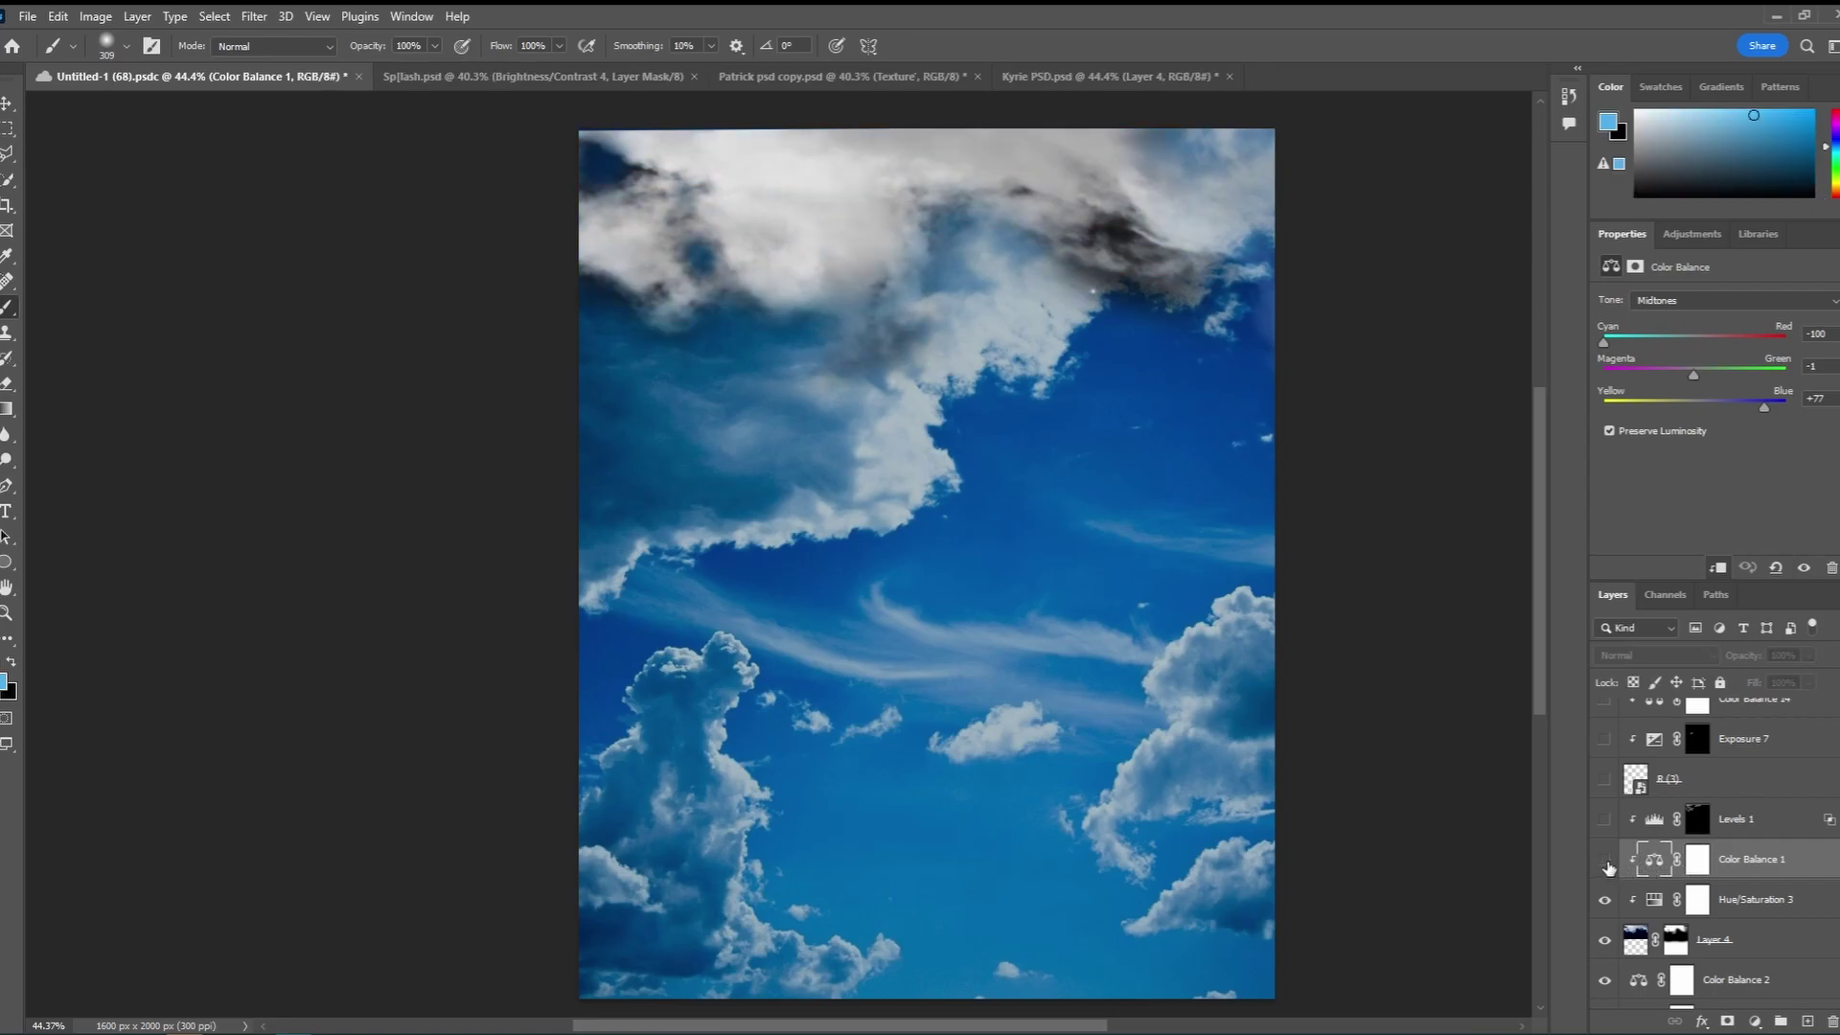
left_click(1607, 863)
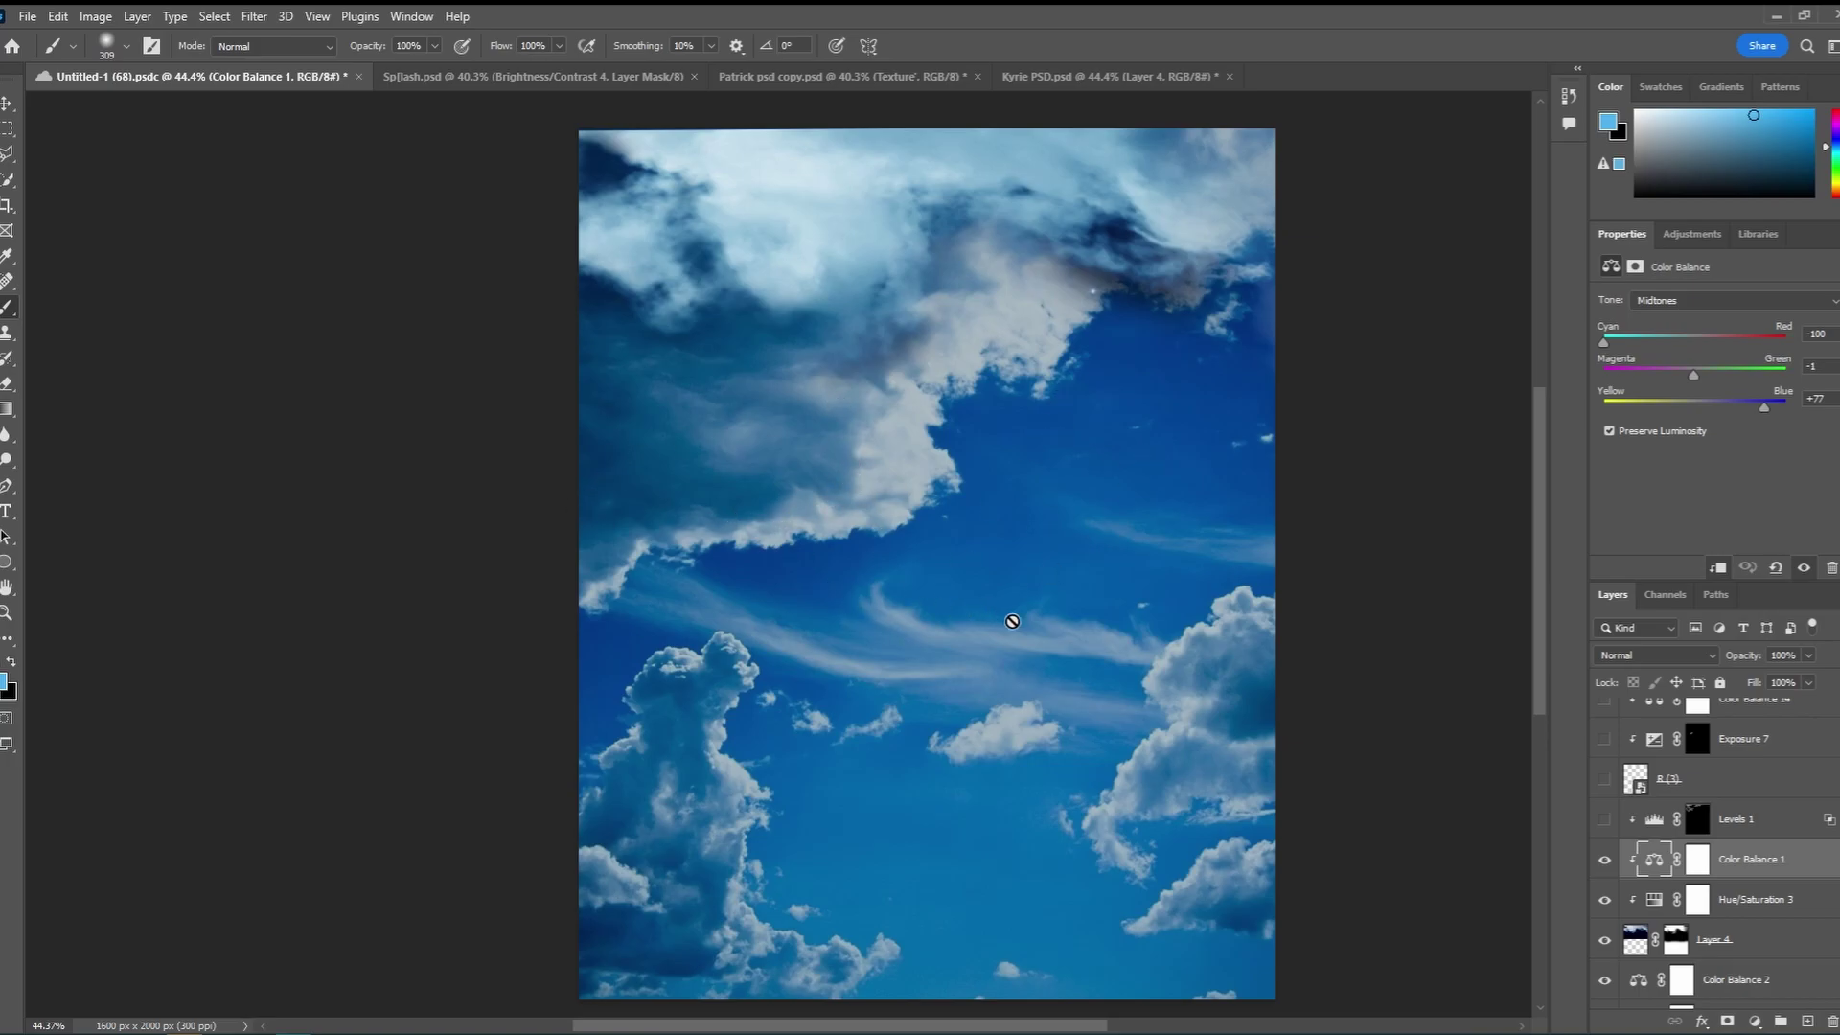
left_click(1652, 822)
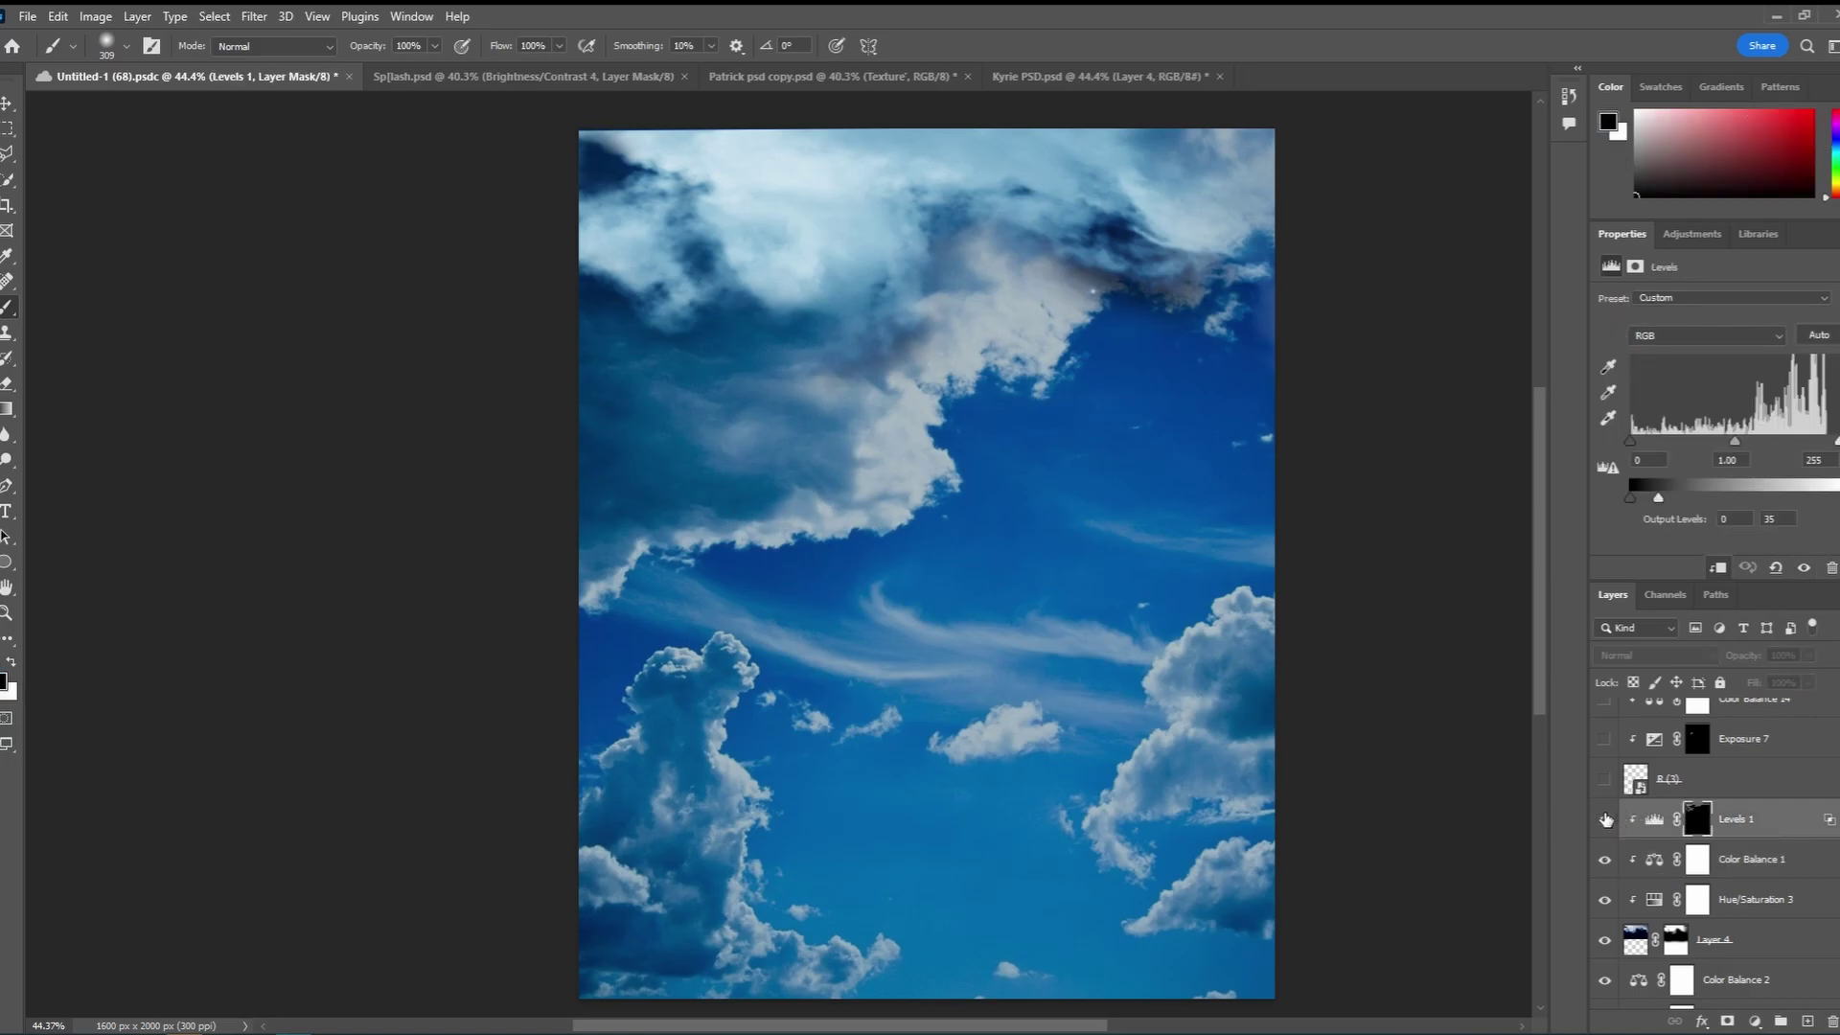
Turn on Levels 1, target its mask, and set a white 178 px brush at 6% flow
left_click(1605, 818)
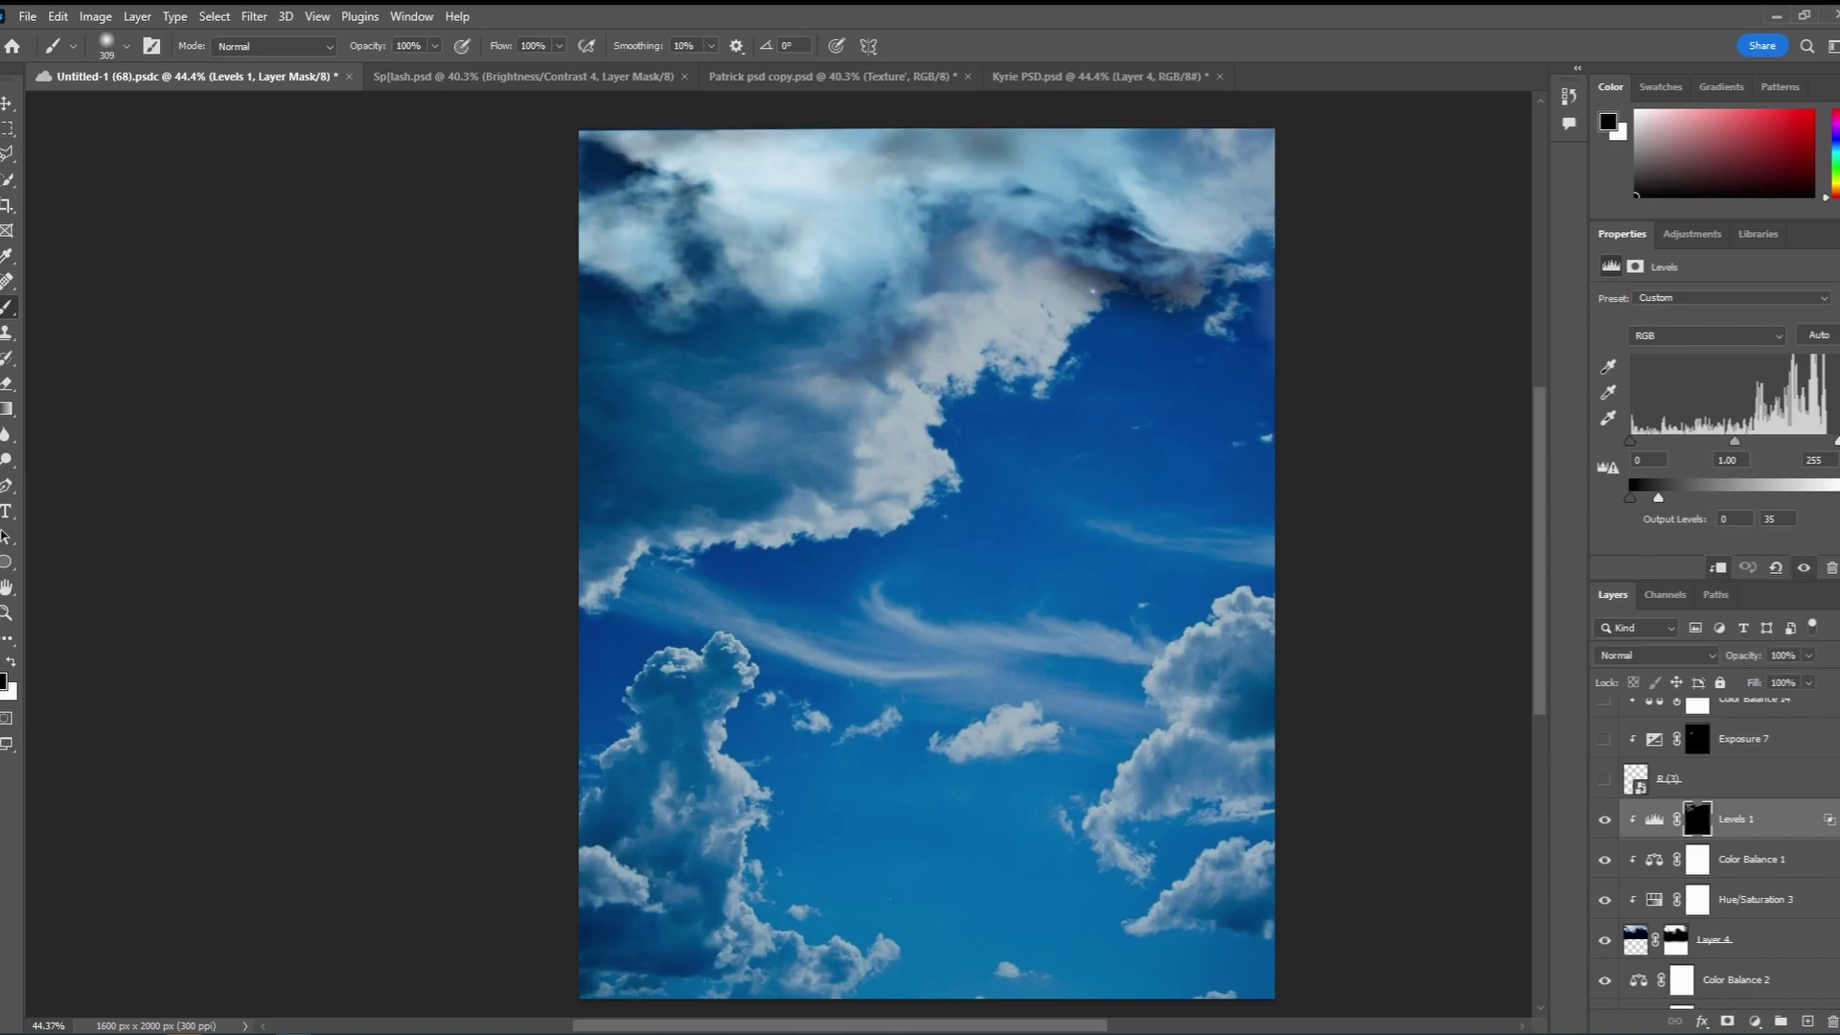
right_click(1093, 468, "alt")
left_click(1695, 822)
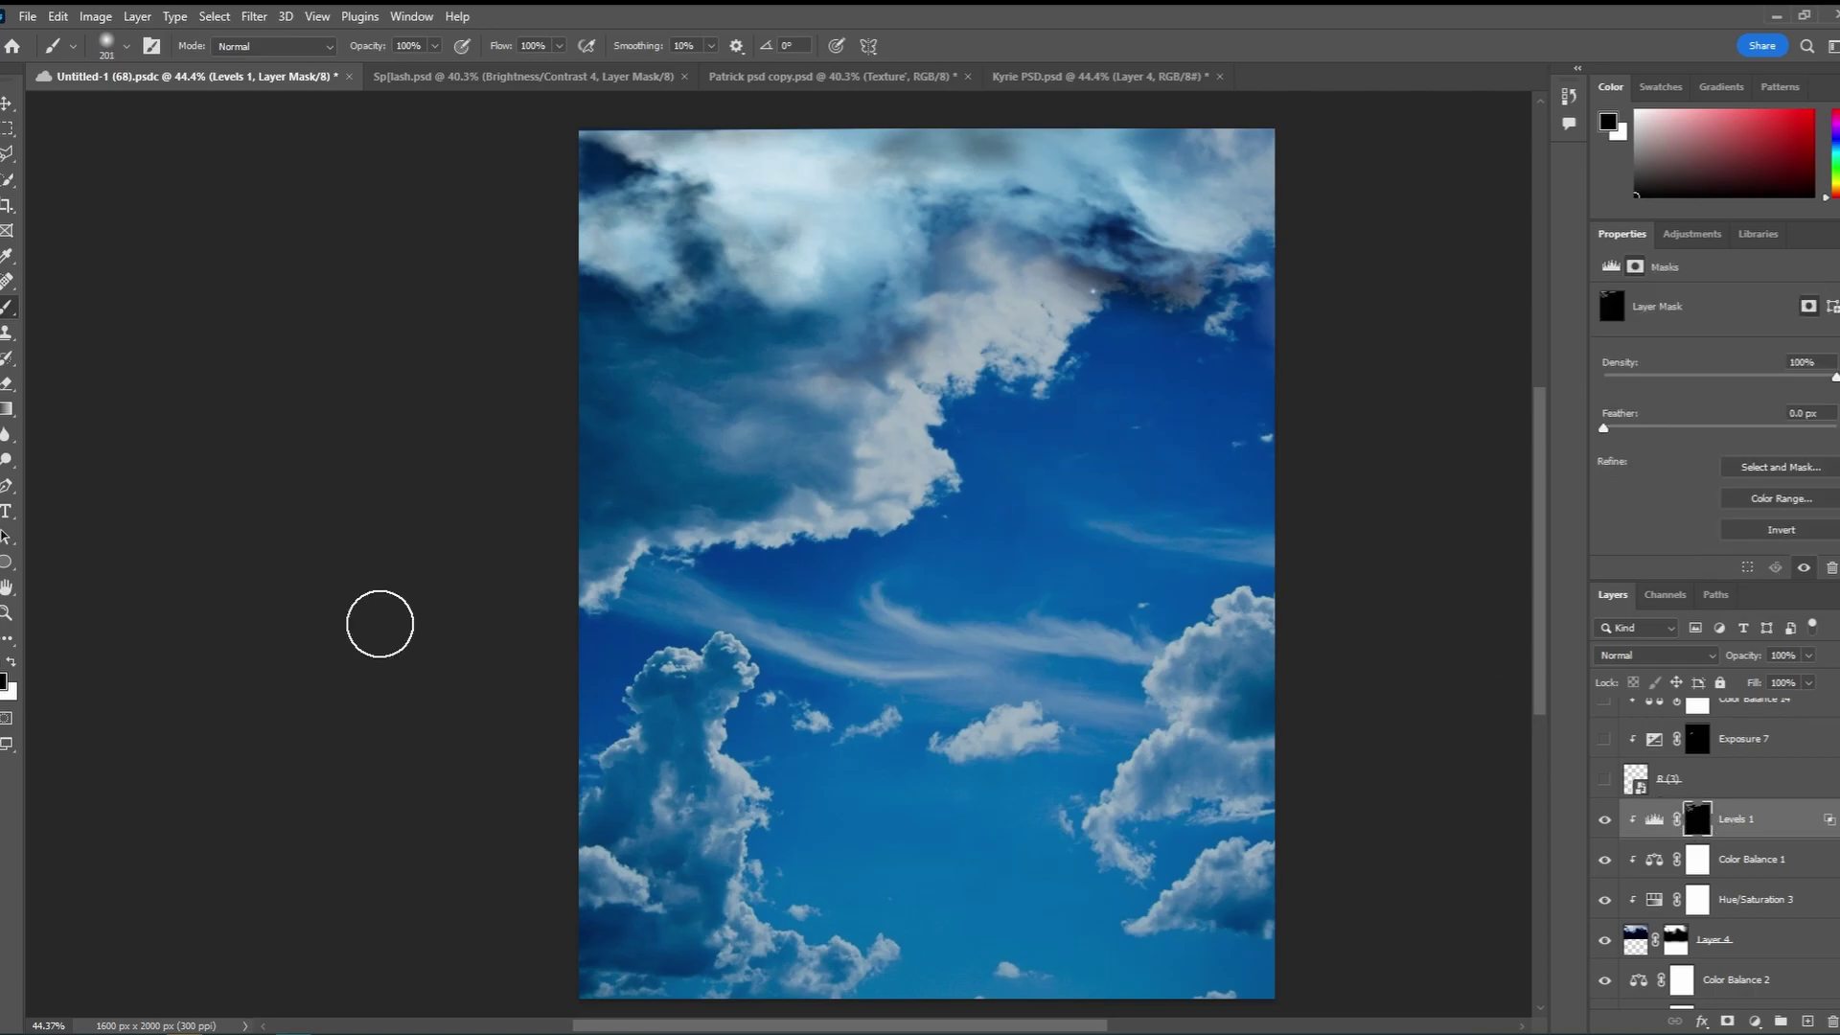
left_click(12, 664)
right_click(834, 567, "alt")
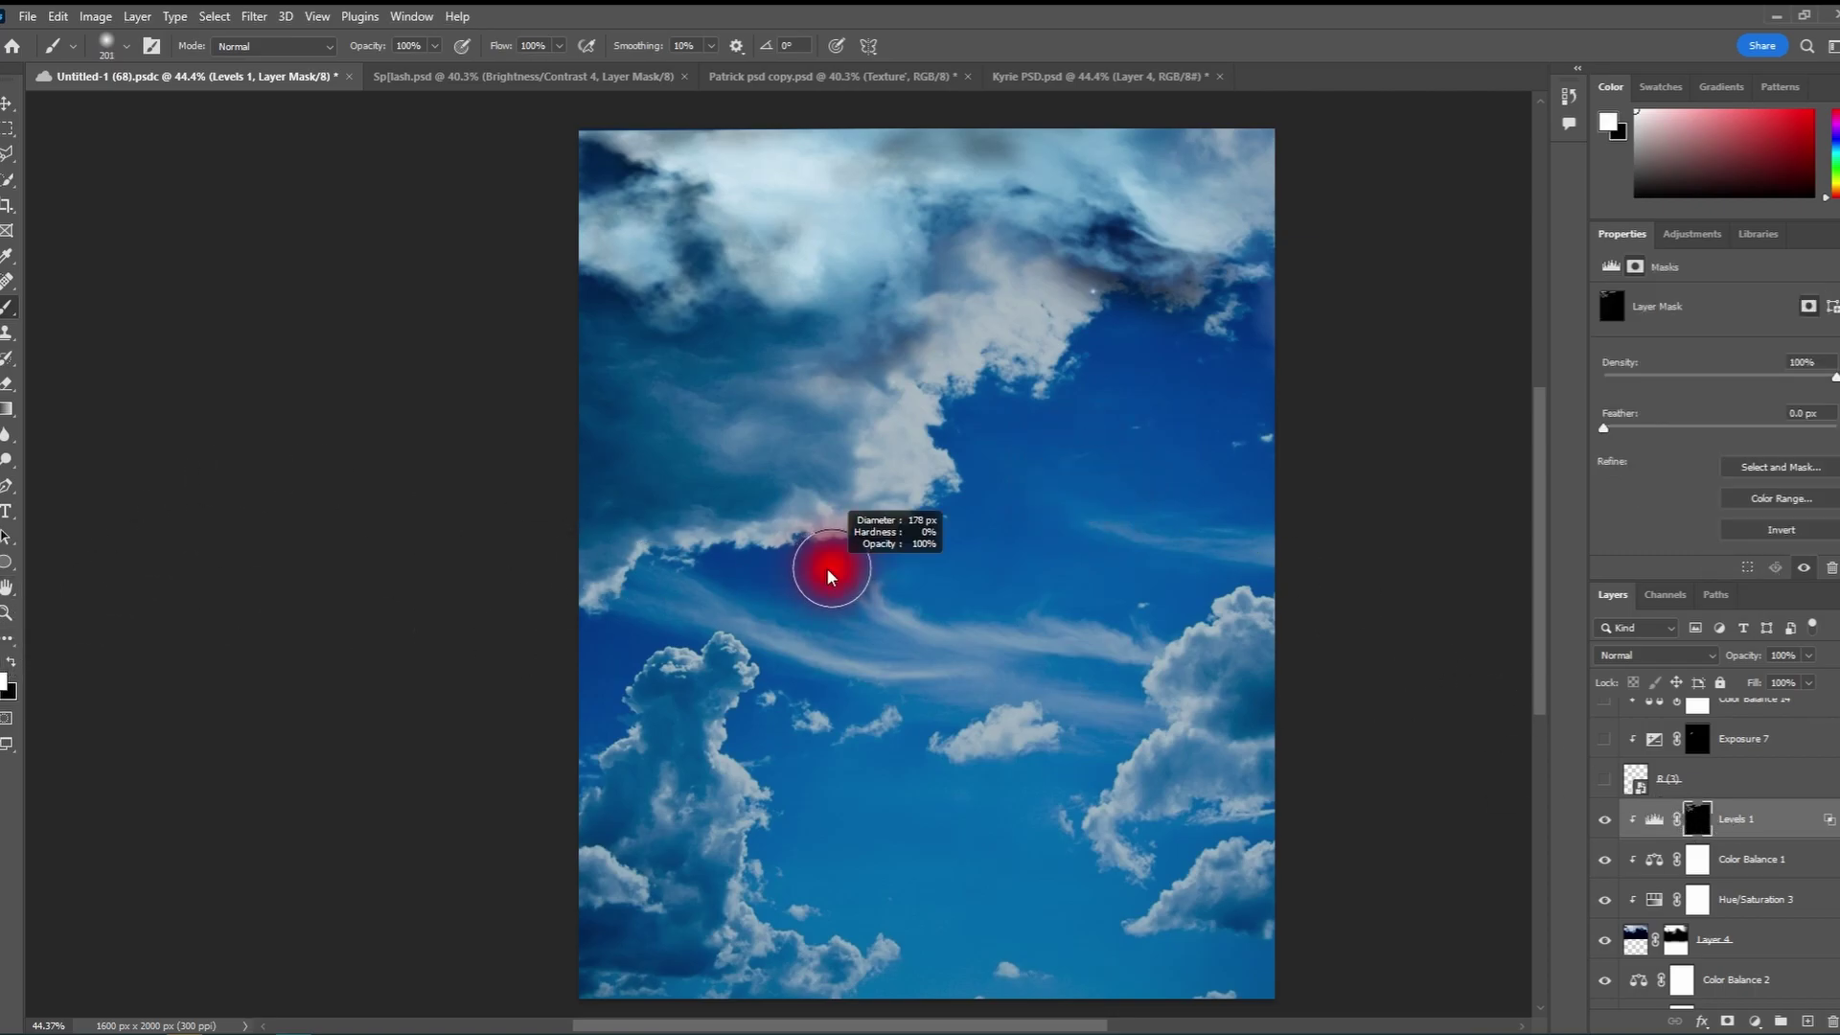
left_click(560, 46)
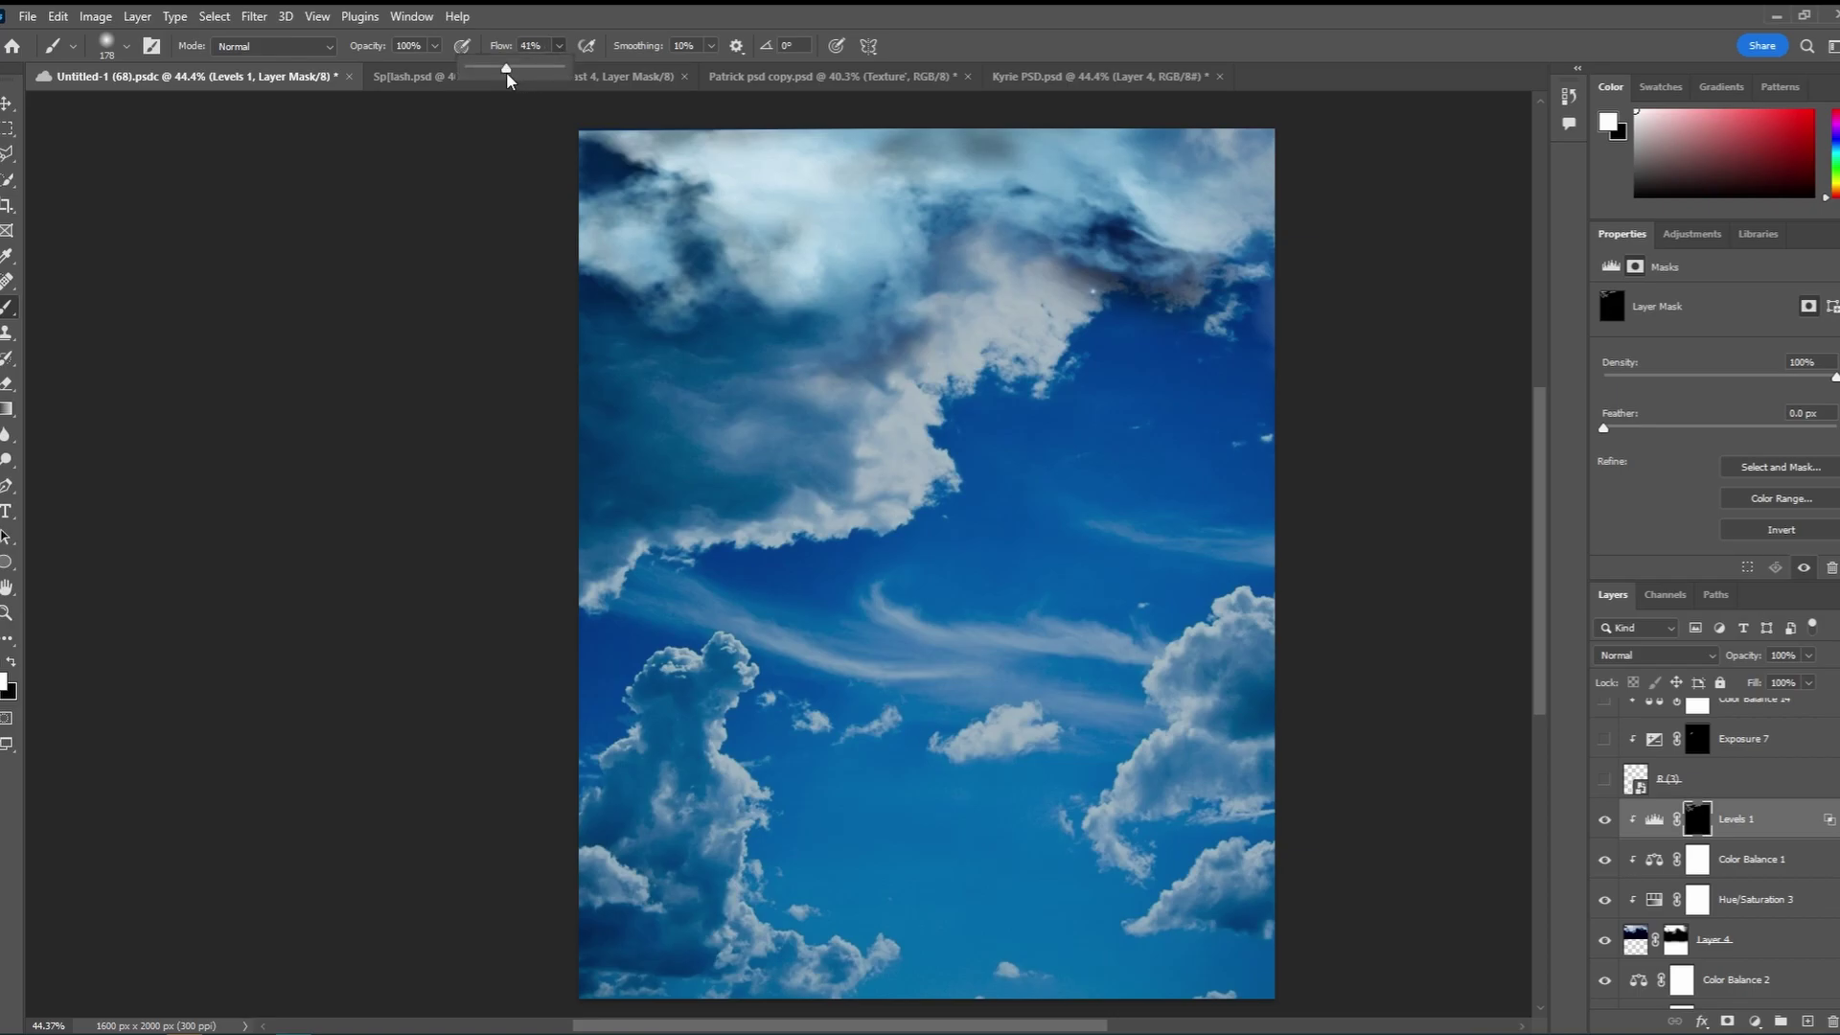
left_click_drag(478, 77, 473, 76)
Paint the Levels 1 mask over the upper-left clouds, undo the stroke, and compare Levels 1
right_click(821, 182, "alt")
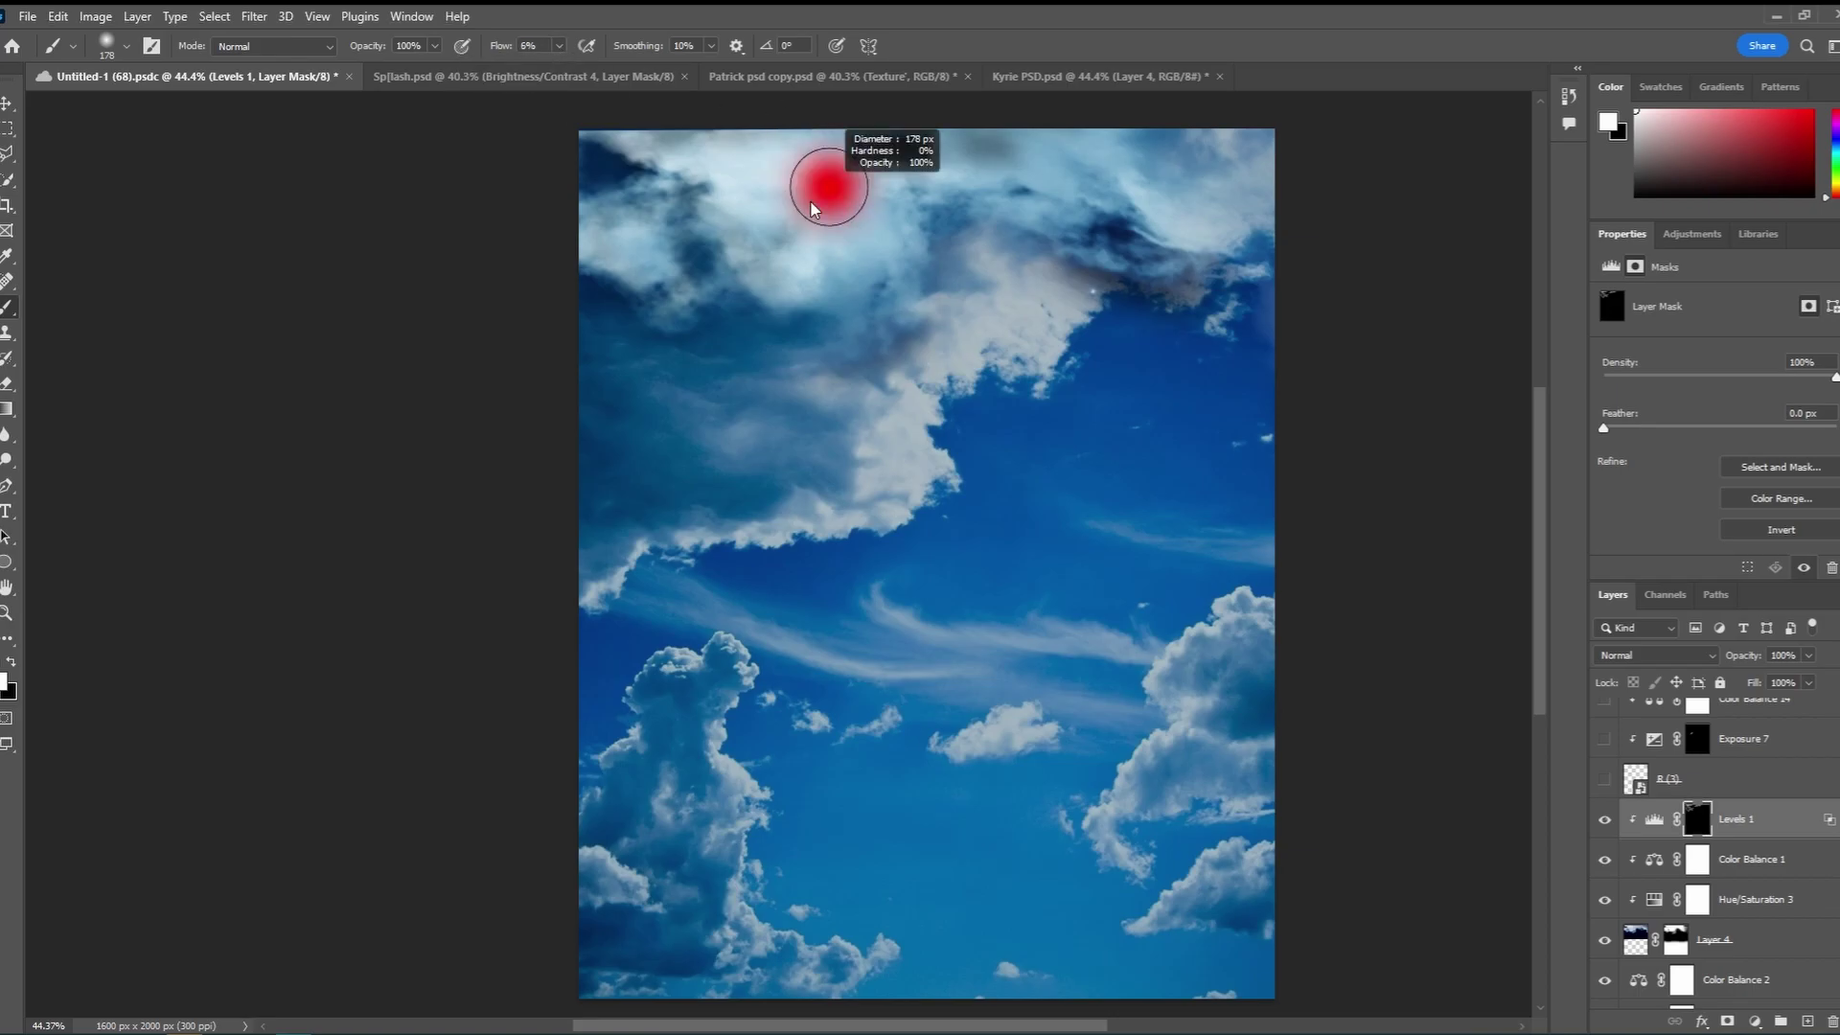
mouse_move(851, 142)
left_mouse_down()
mouse_move(739, 195)
mouse_move(679, 188)
mouse_move(767, 170)
mouse_move(764, 209)
mouse_move(739, 221)
mouse_move(635, 216)
left_mouse_up()
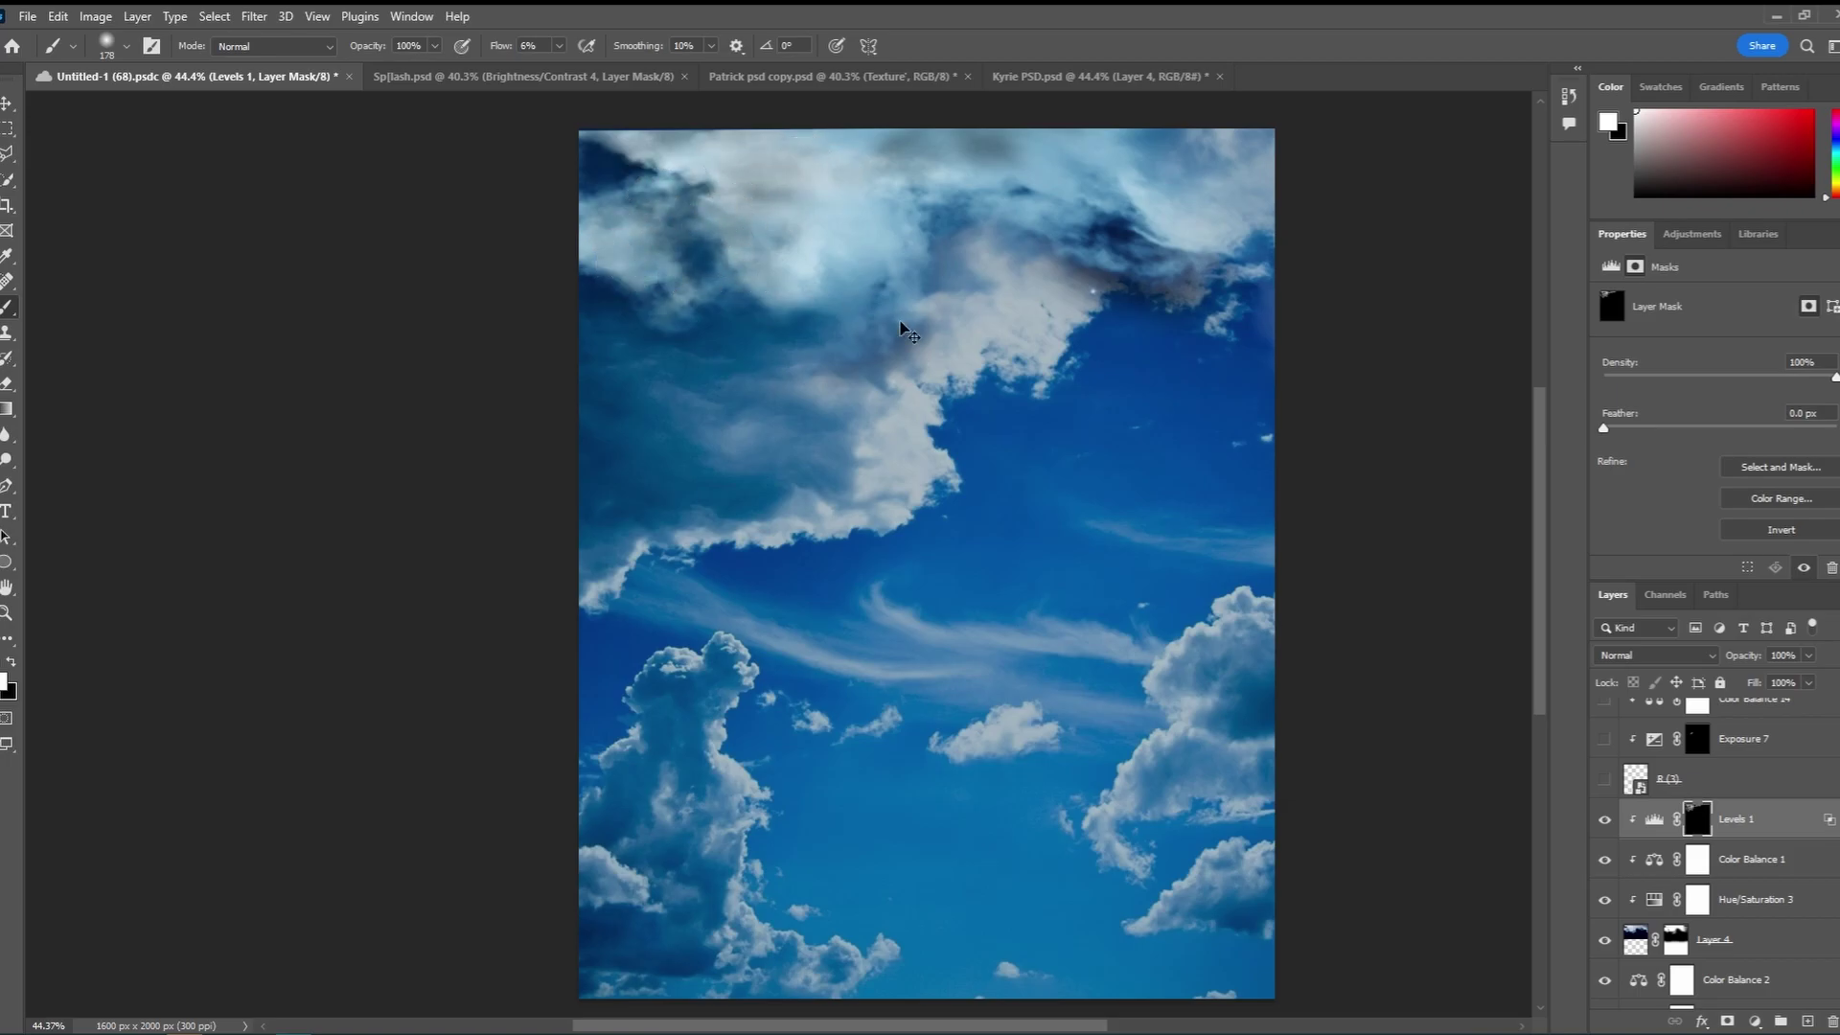
key("ctrl+z")
left_click(1606, 821)
left_click(1605, 820)
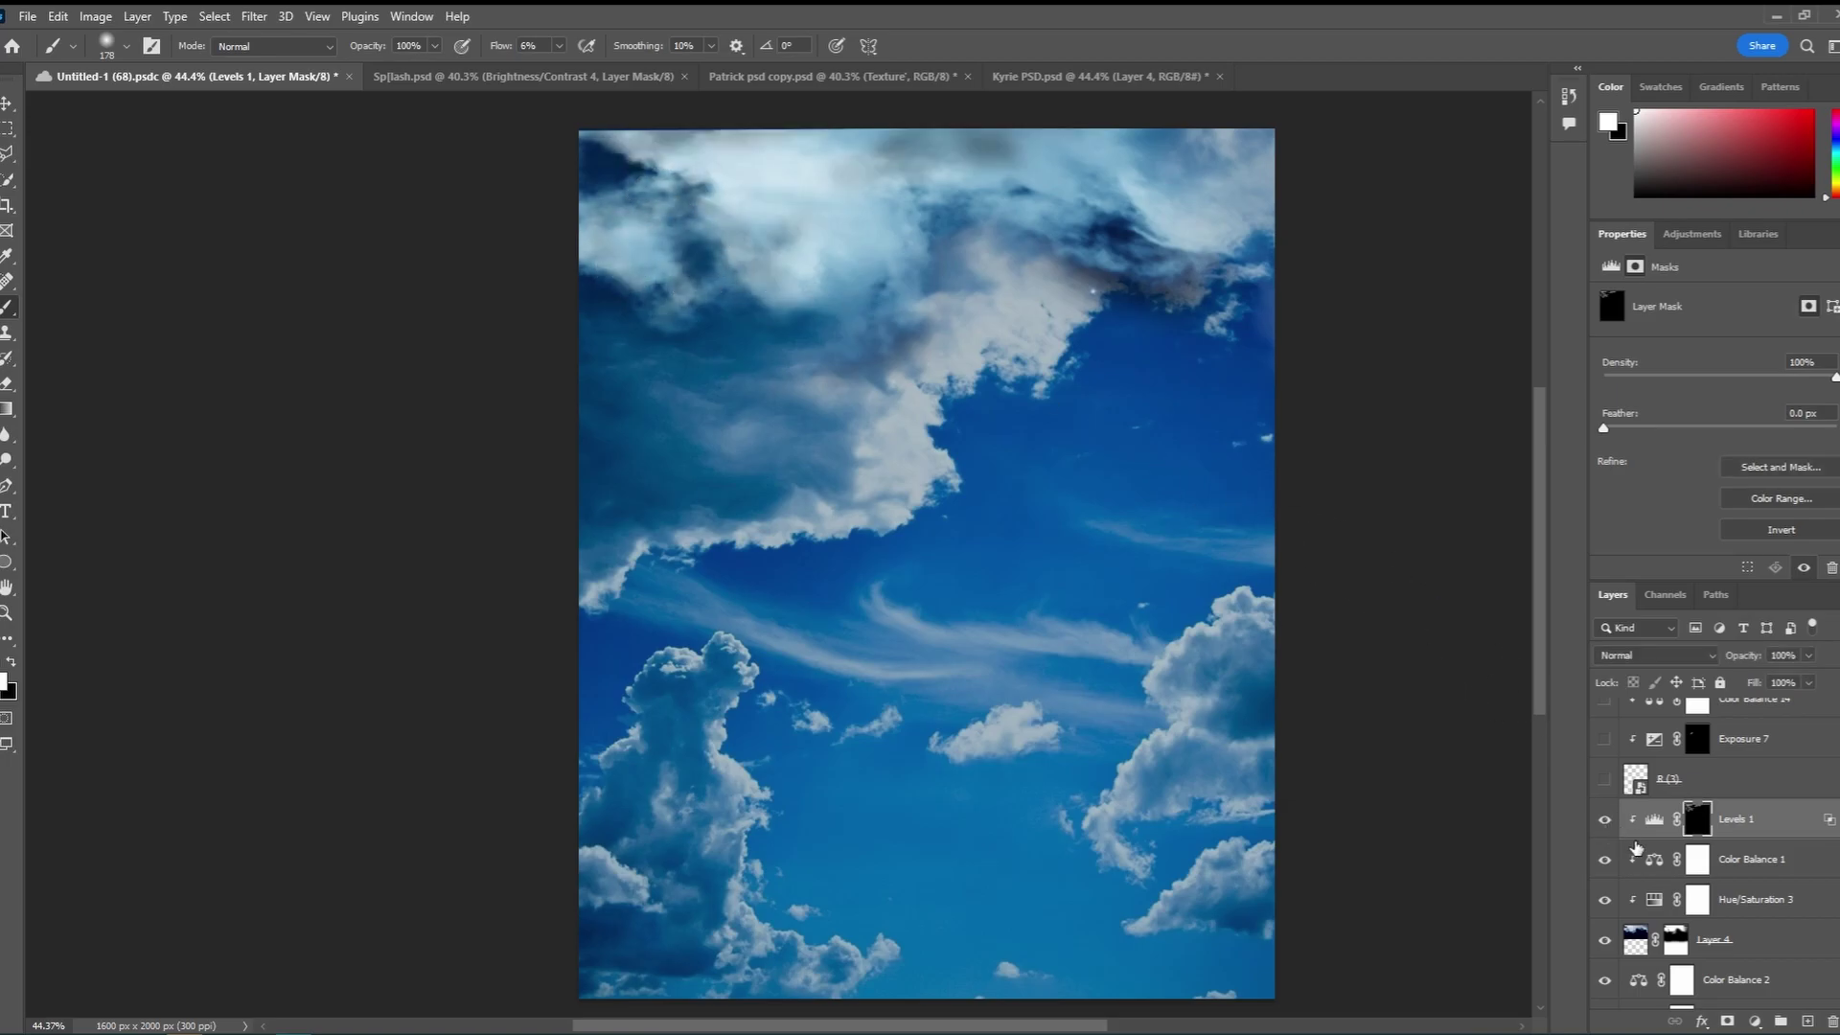
scroll(1619, 853, "up", 2)
left_click(1606, 874)
Show the R (3) birds layer with two doves in the upper-left sky and select it
left_click(1606, 874)
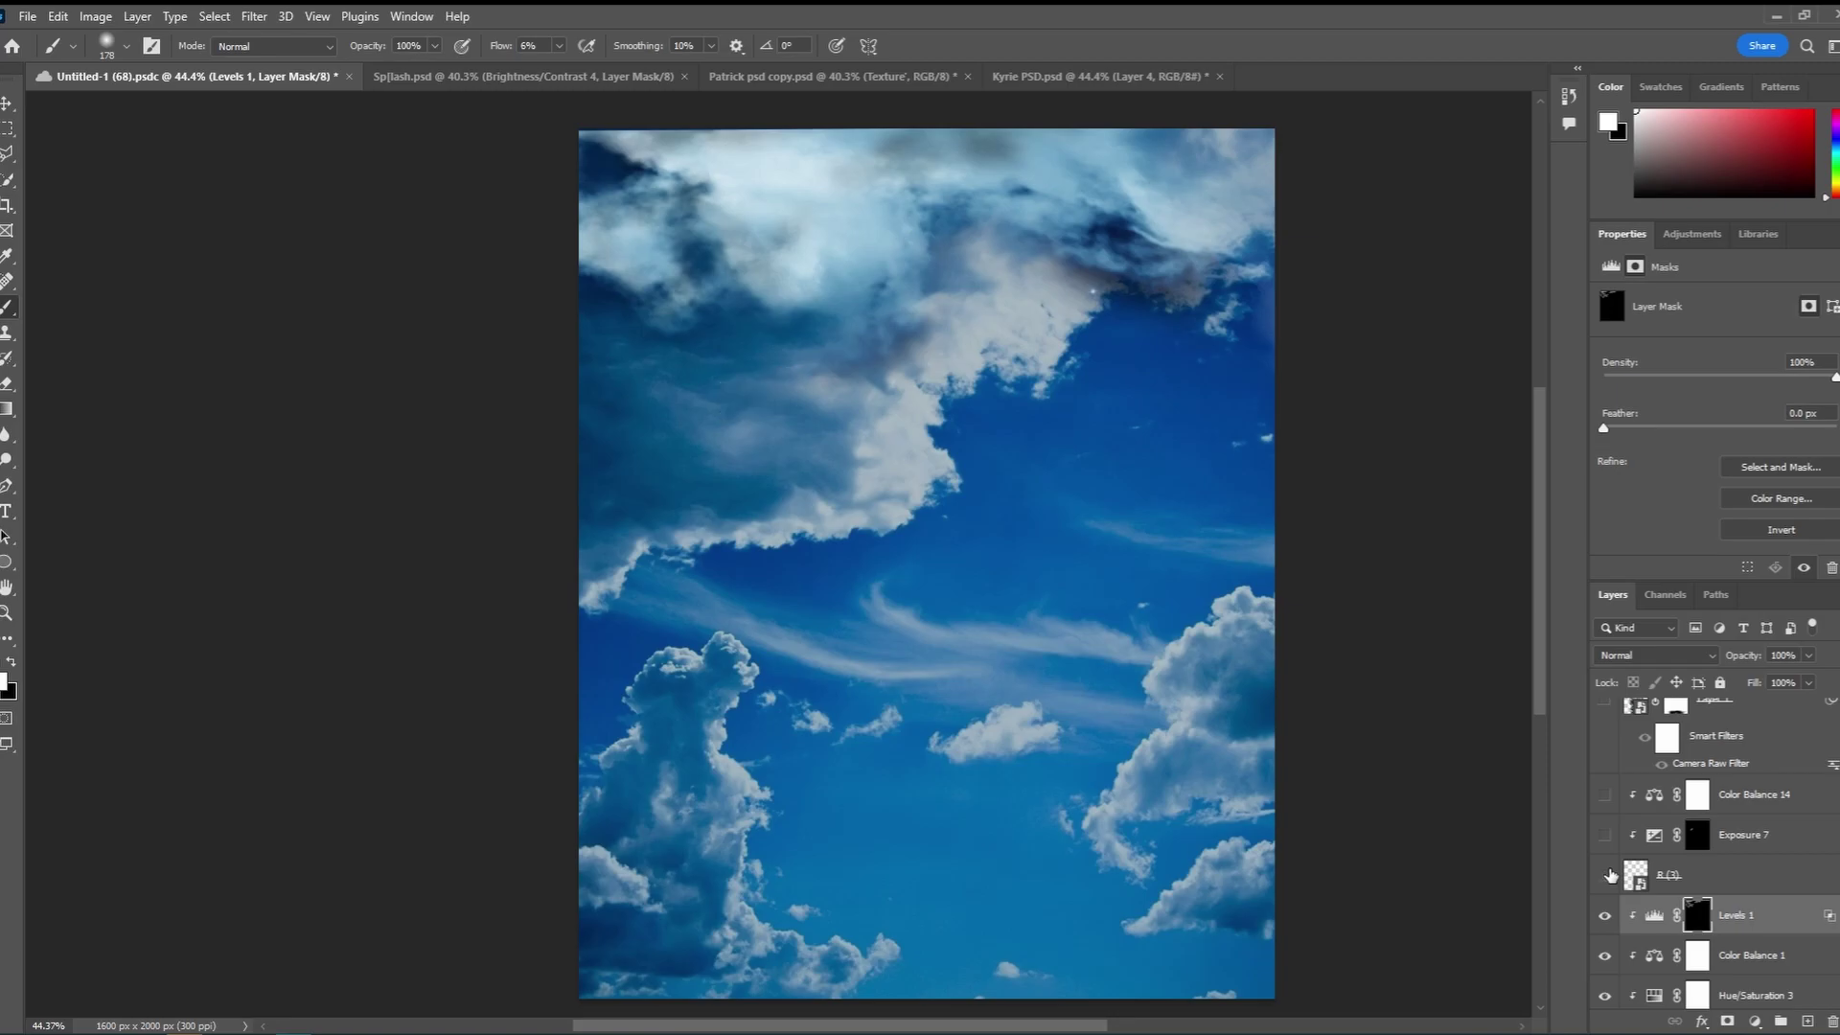
left_click(1606, 874)
left_click(1672, 875)
scroll(825, 429, "up", 6)
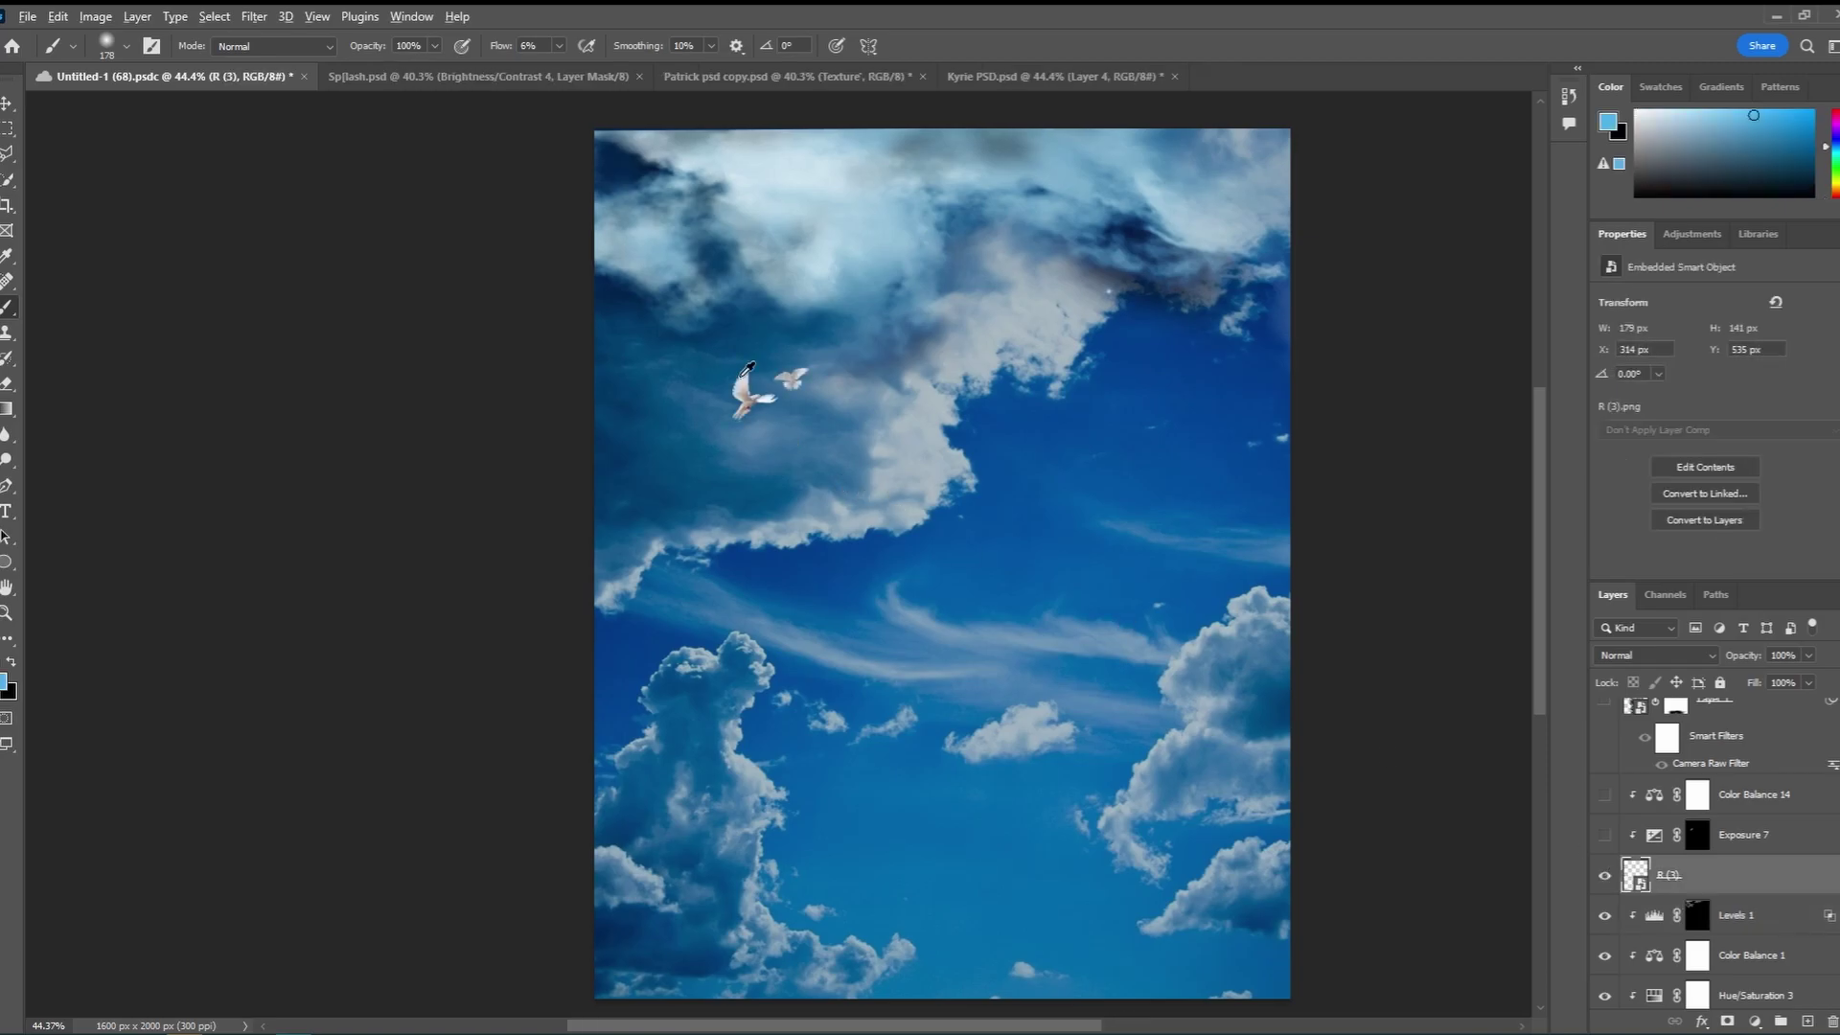
scroll(825, 428, "down", 6)
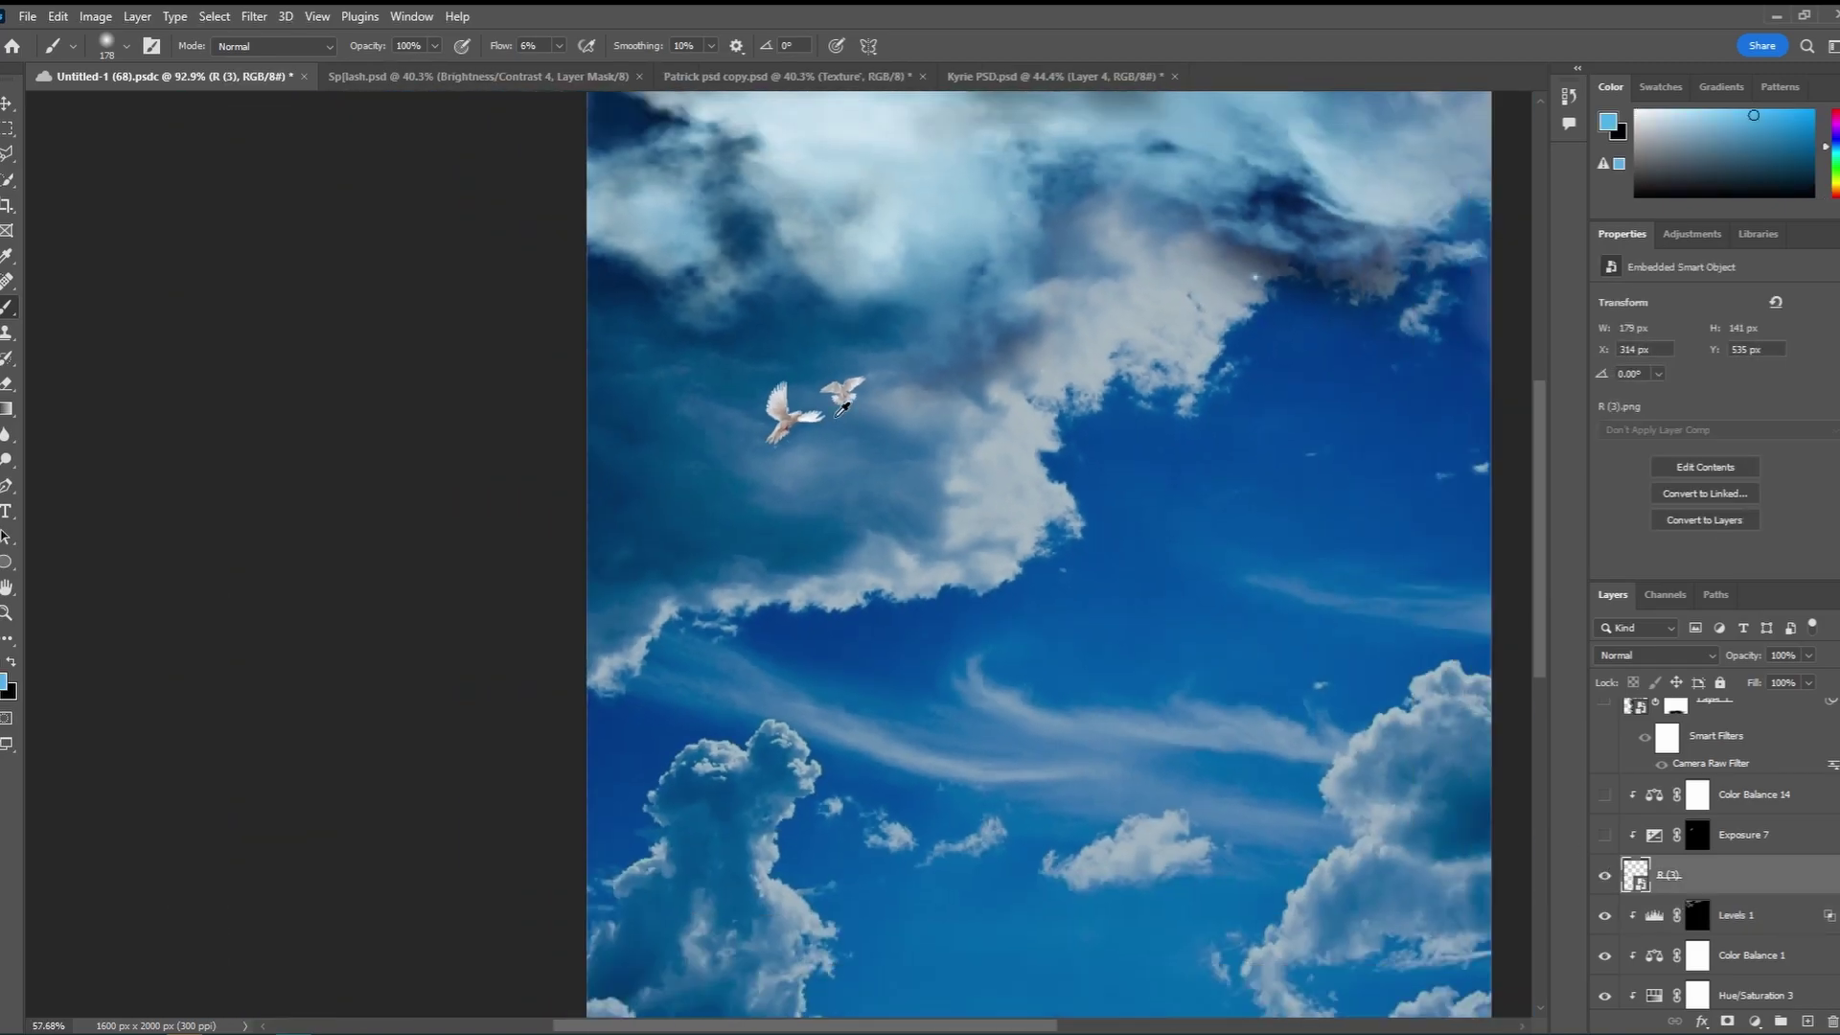
scroll(1153, 677, "down", 1)
scroll(1153, 677, "right", 1)
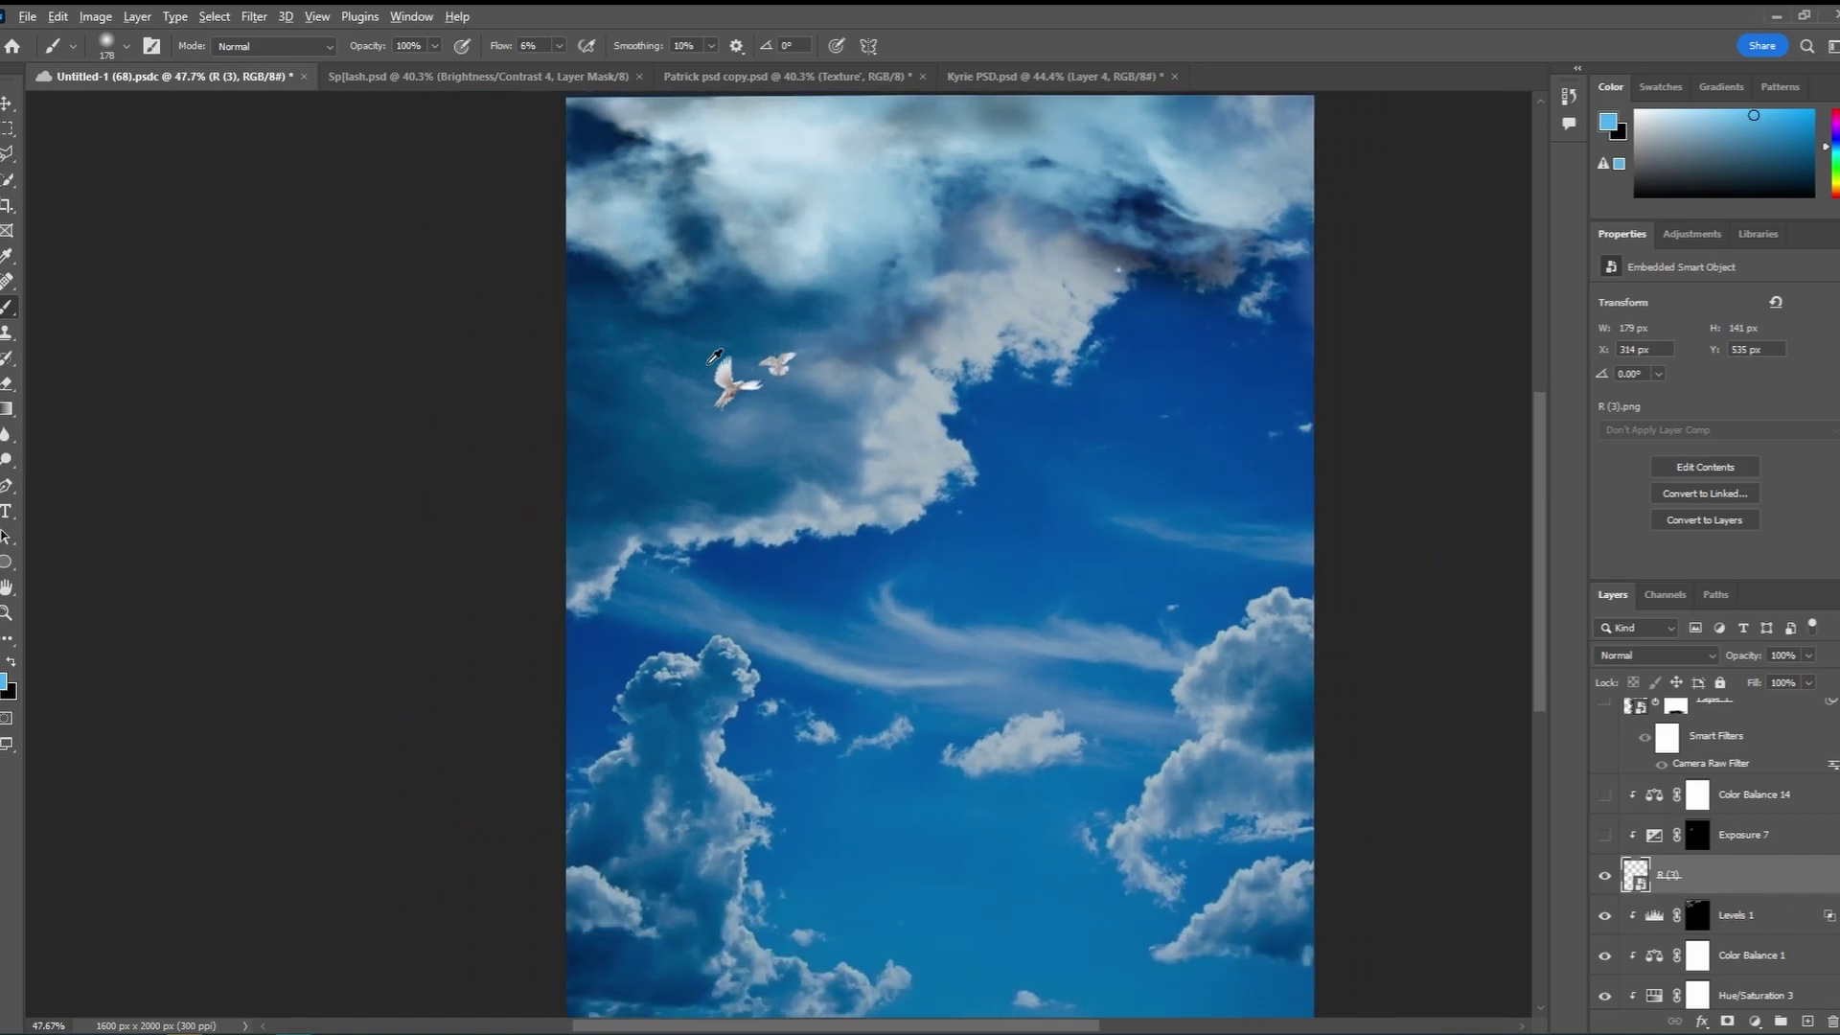
Turn on Exposure 7 to darken the birds and select Color Balance 14 (Cyan -32, Blue +43)
left_click(1605, 835)
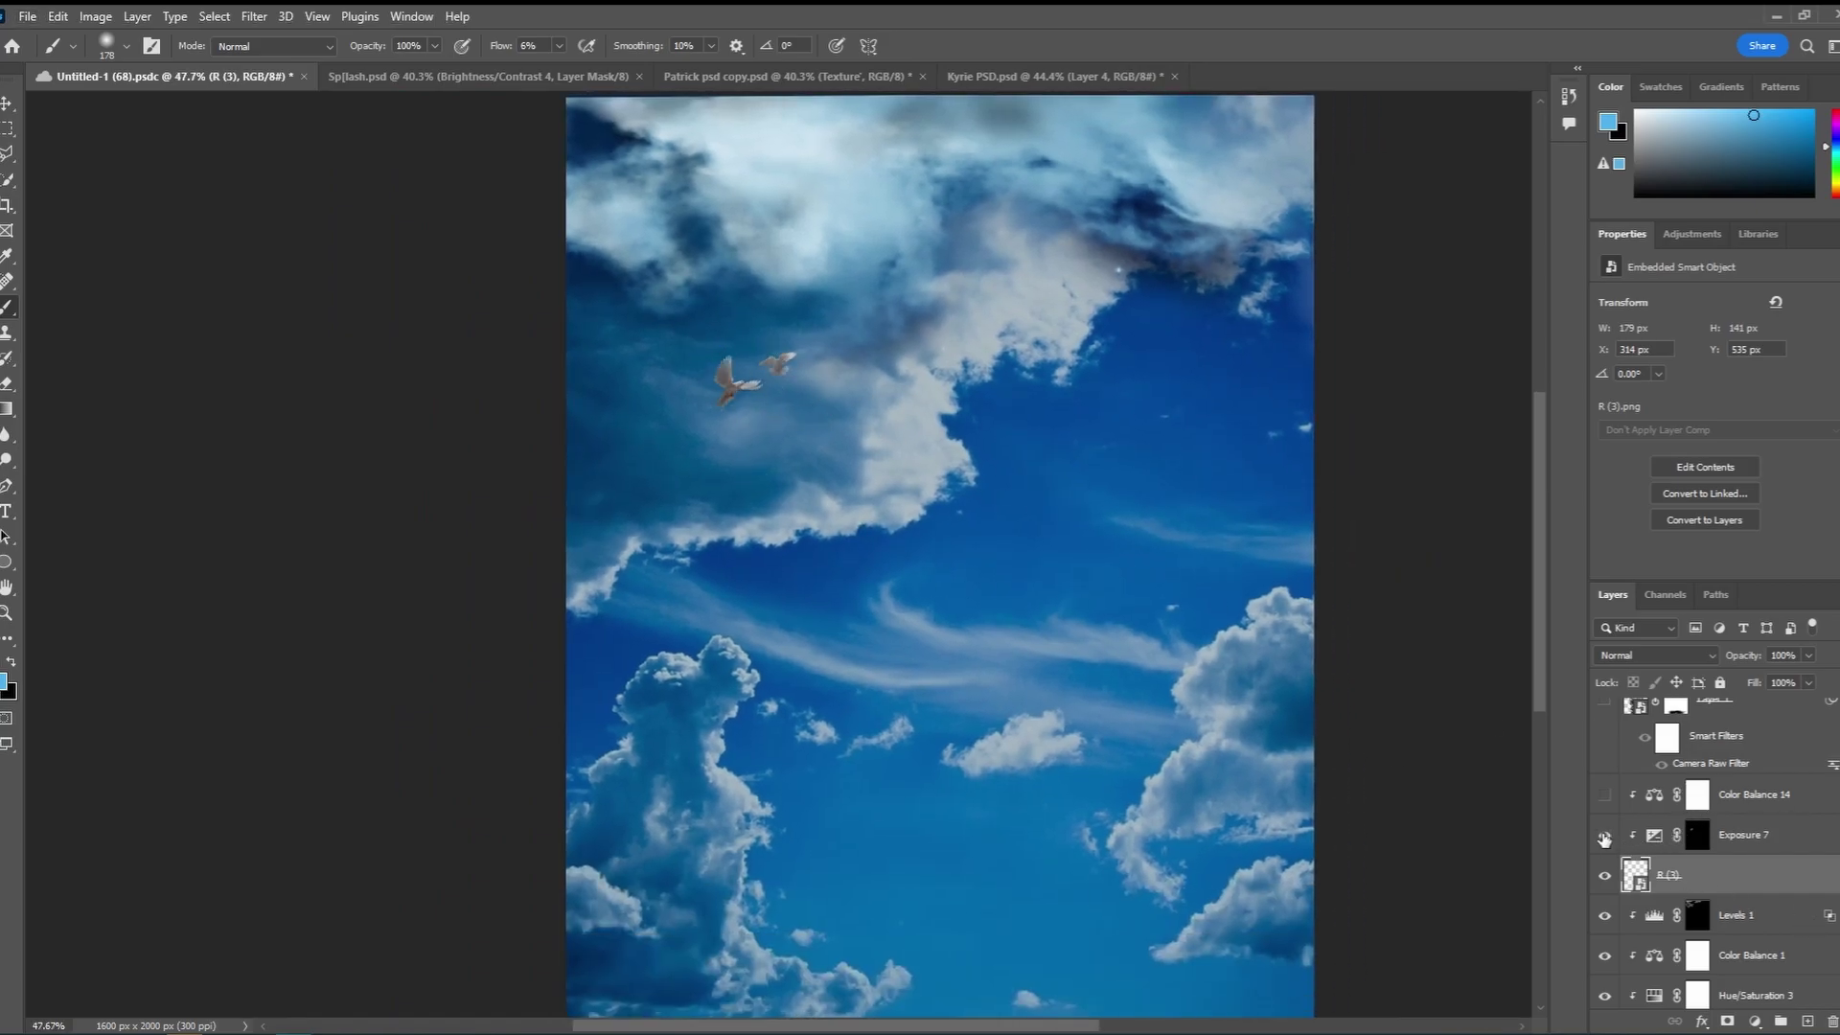
left_click(1605, 834)
left_click(1605, 835)
scroll(700, 426, "up", 3)
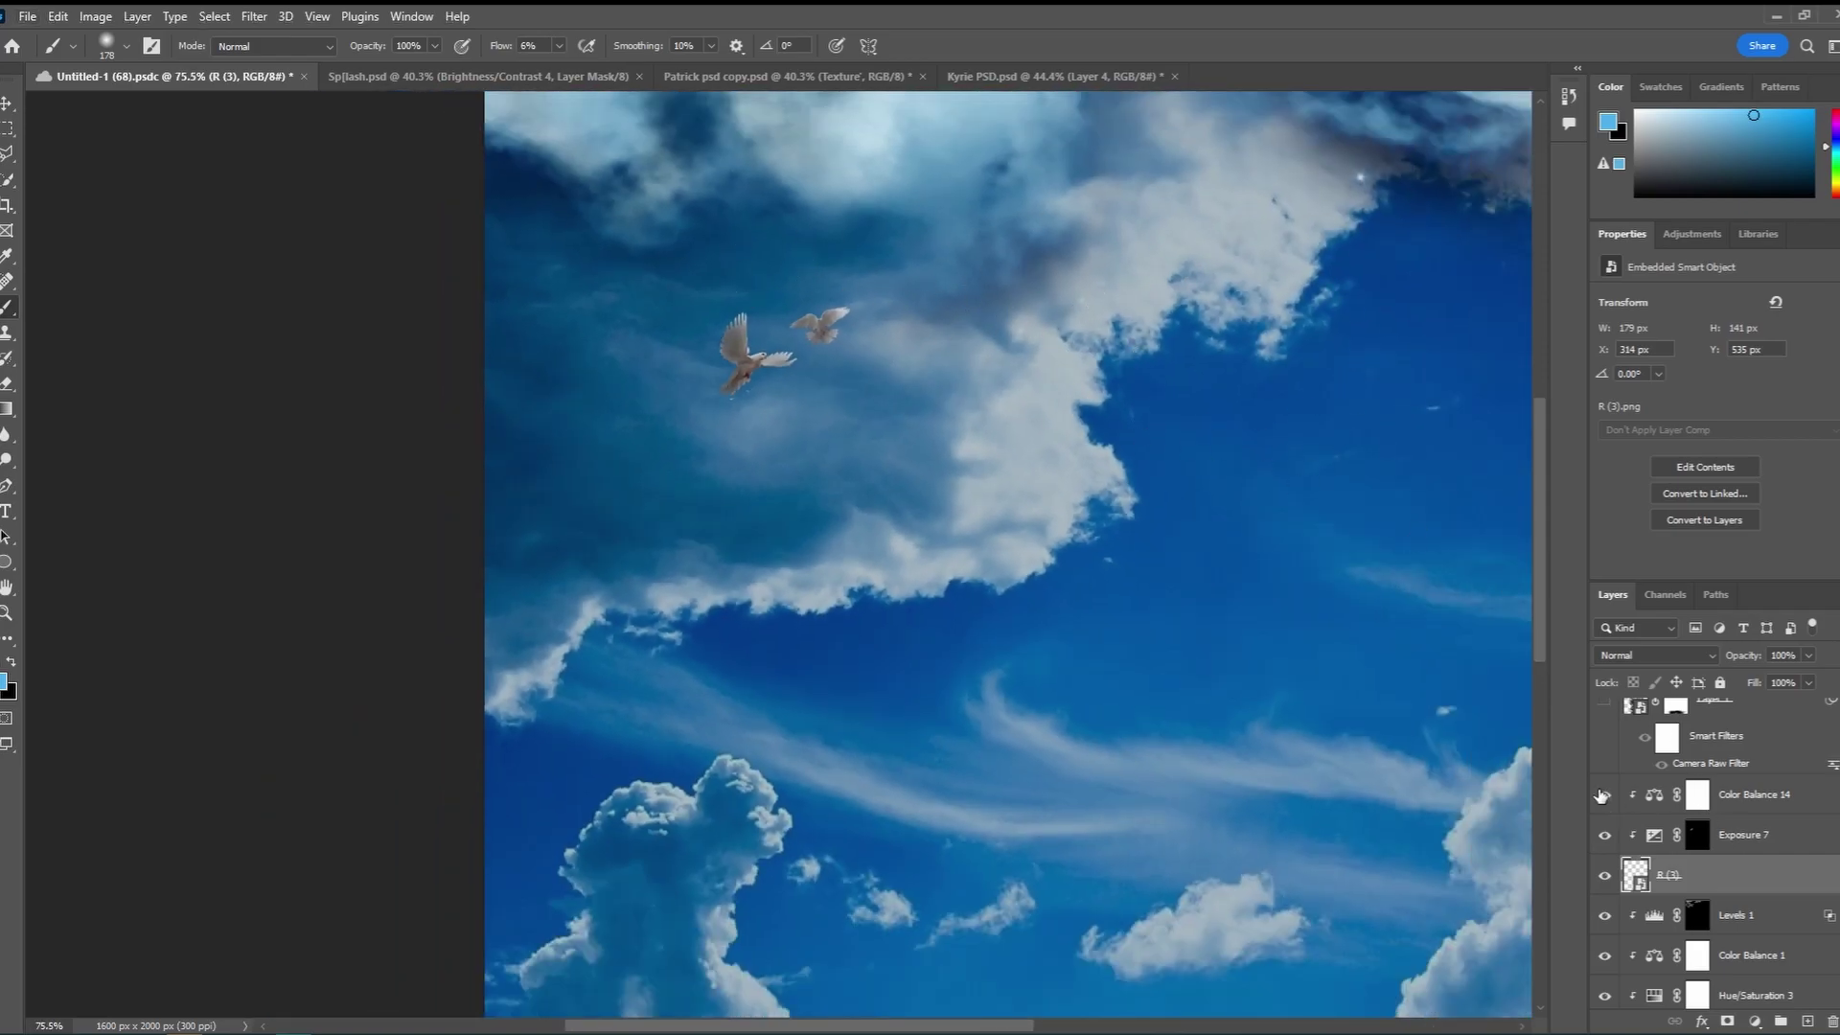
scroll(781, 460, "down", 3)
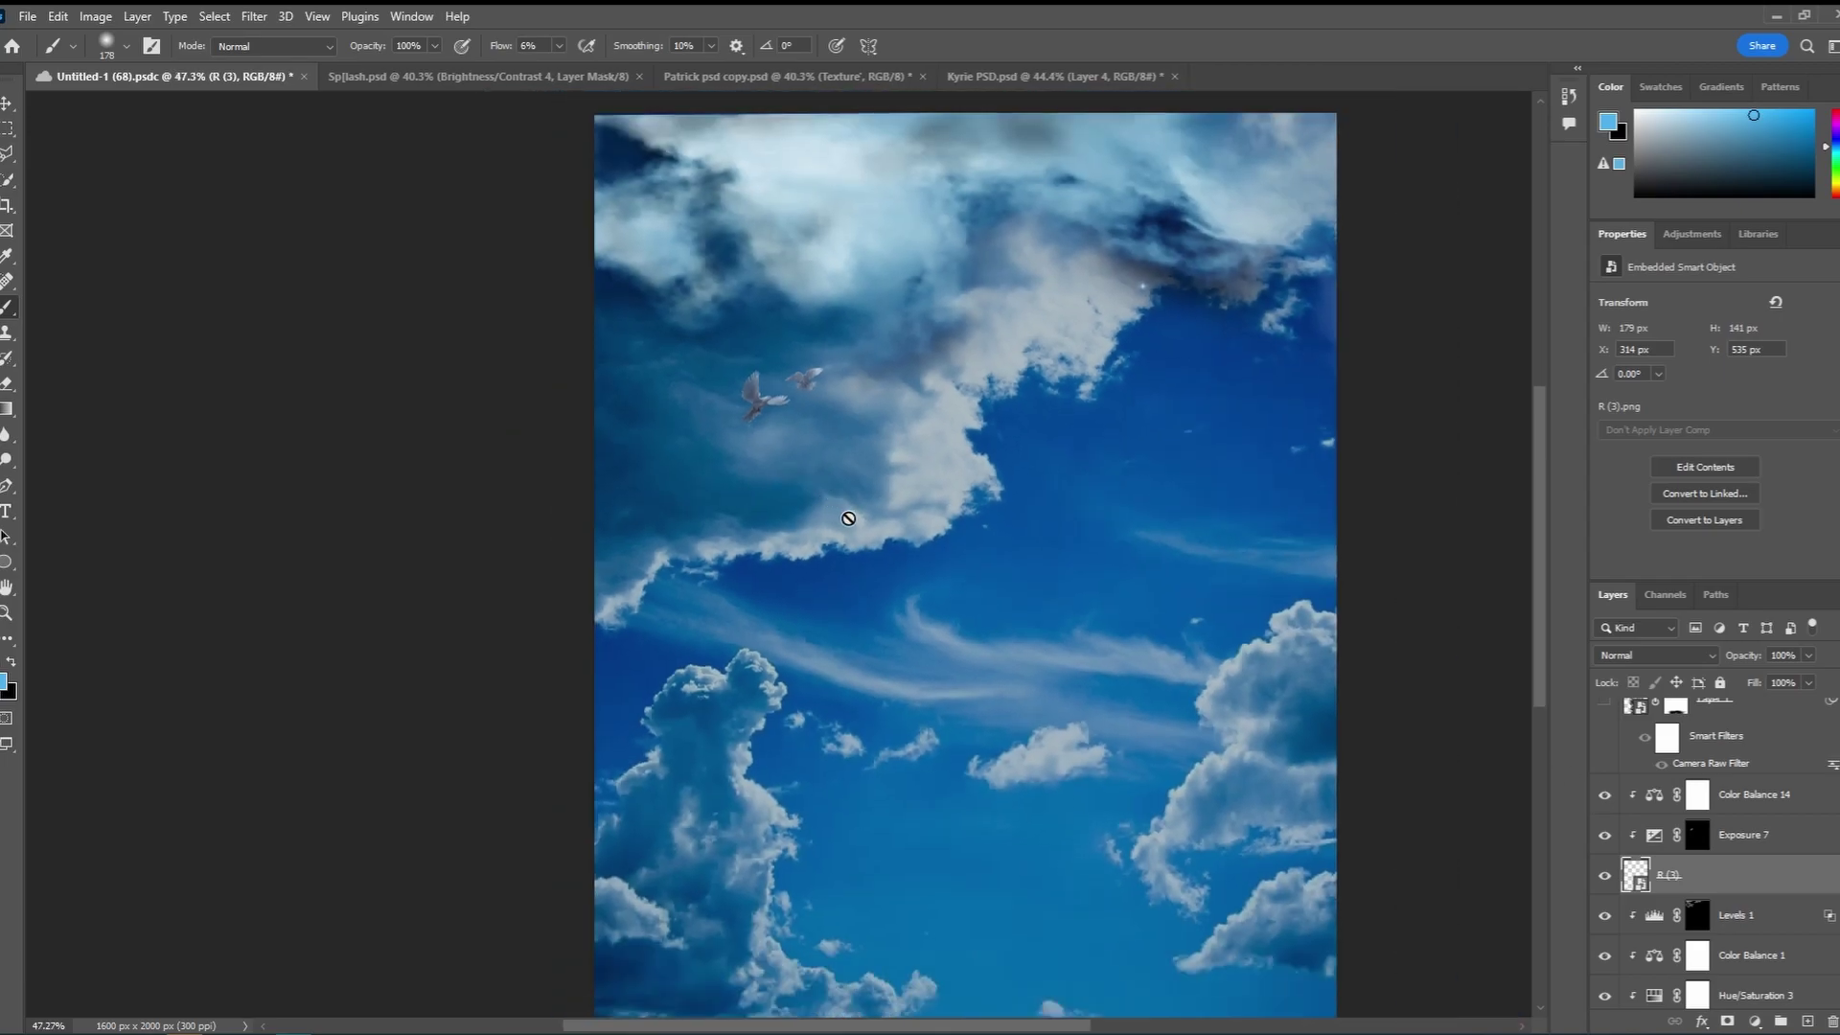
left_click(1655, 796)
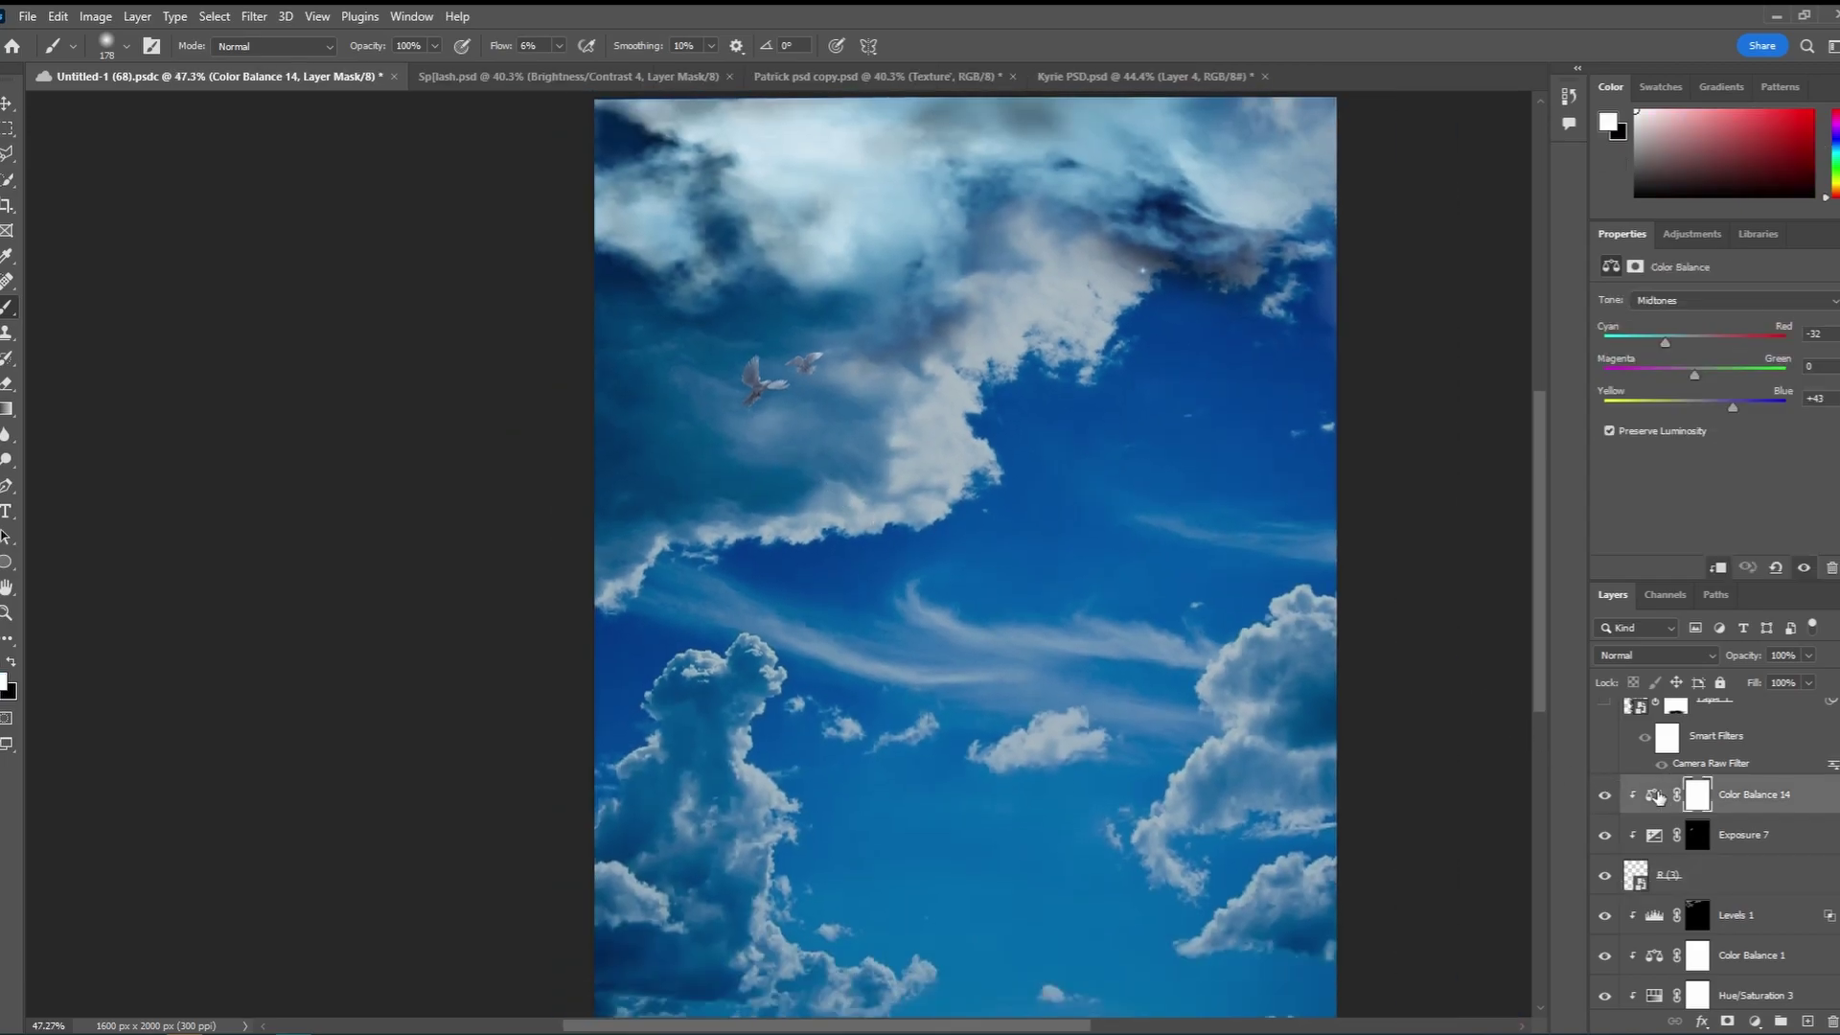
scroll(1702, 816, "up", 2)
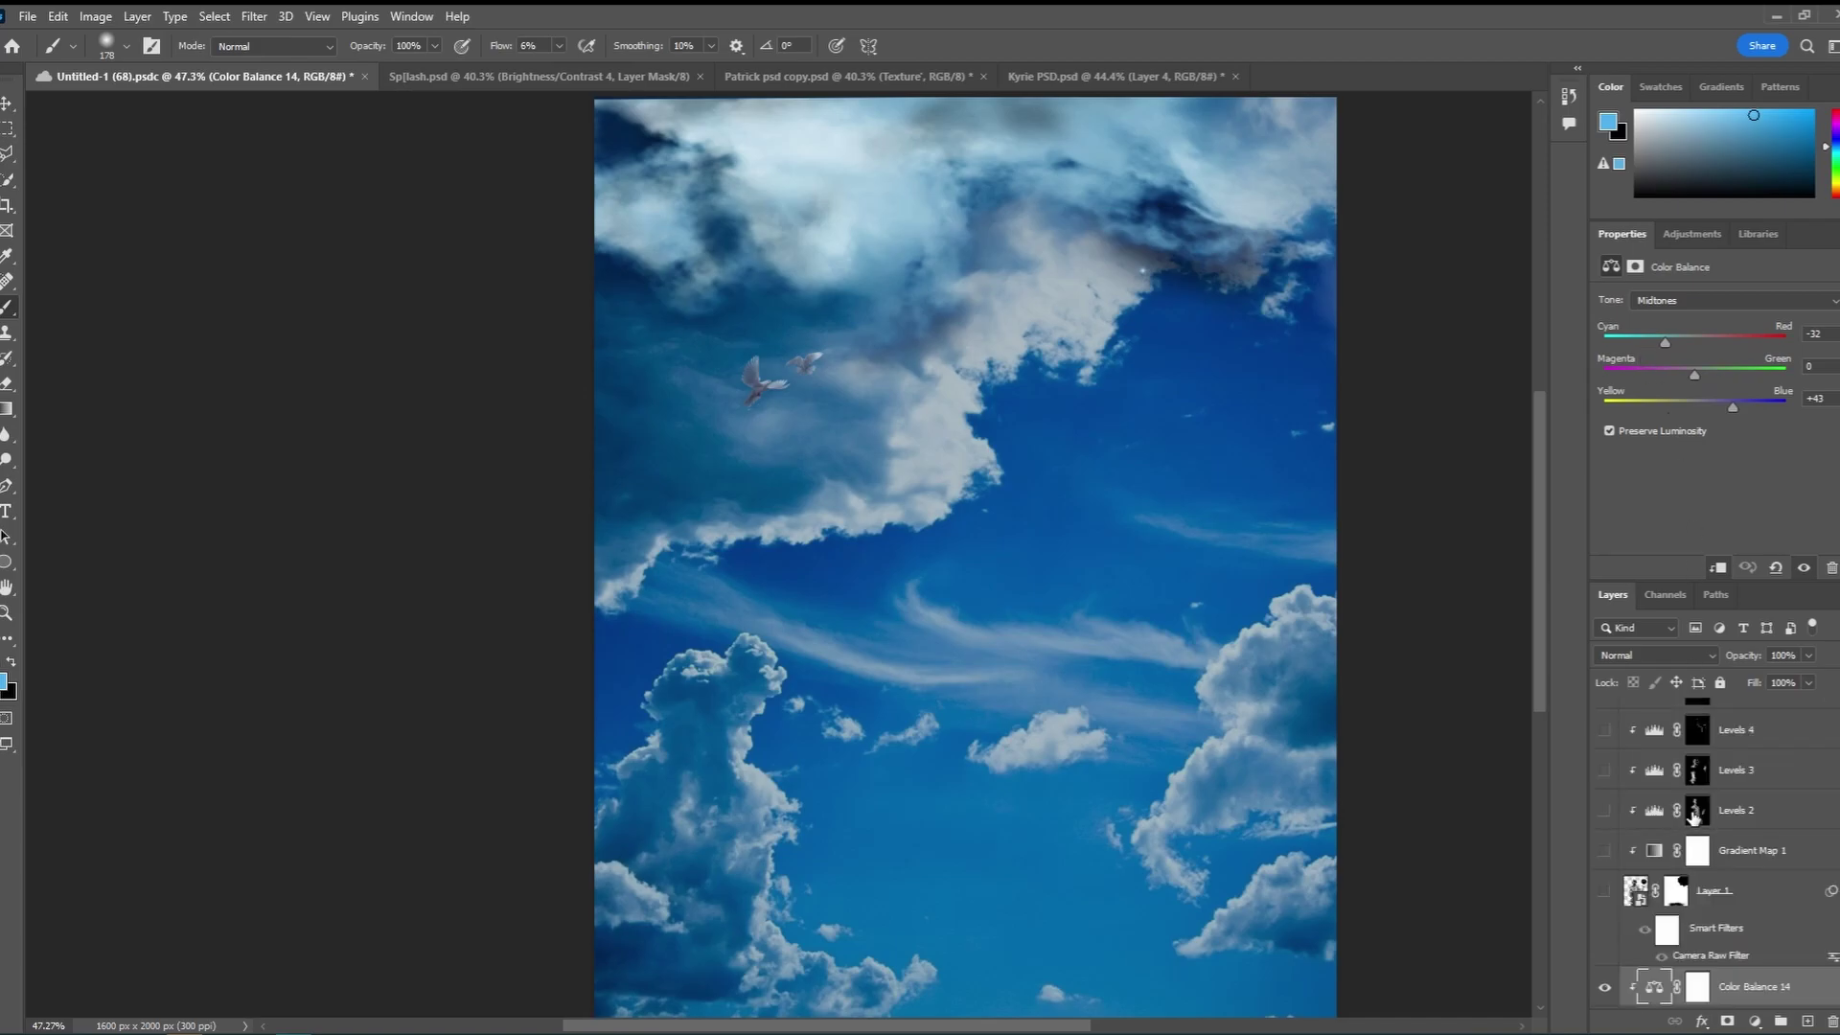
Show the leopard-shirt man on Layer 1, toggling him to compare against the sky
left_click(1631, 891)
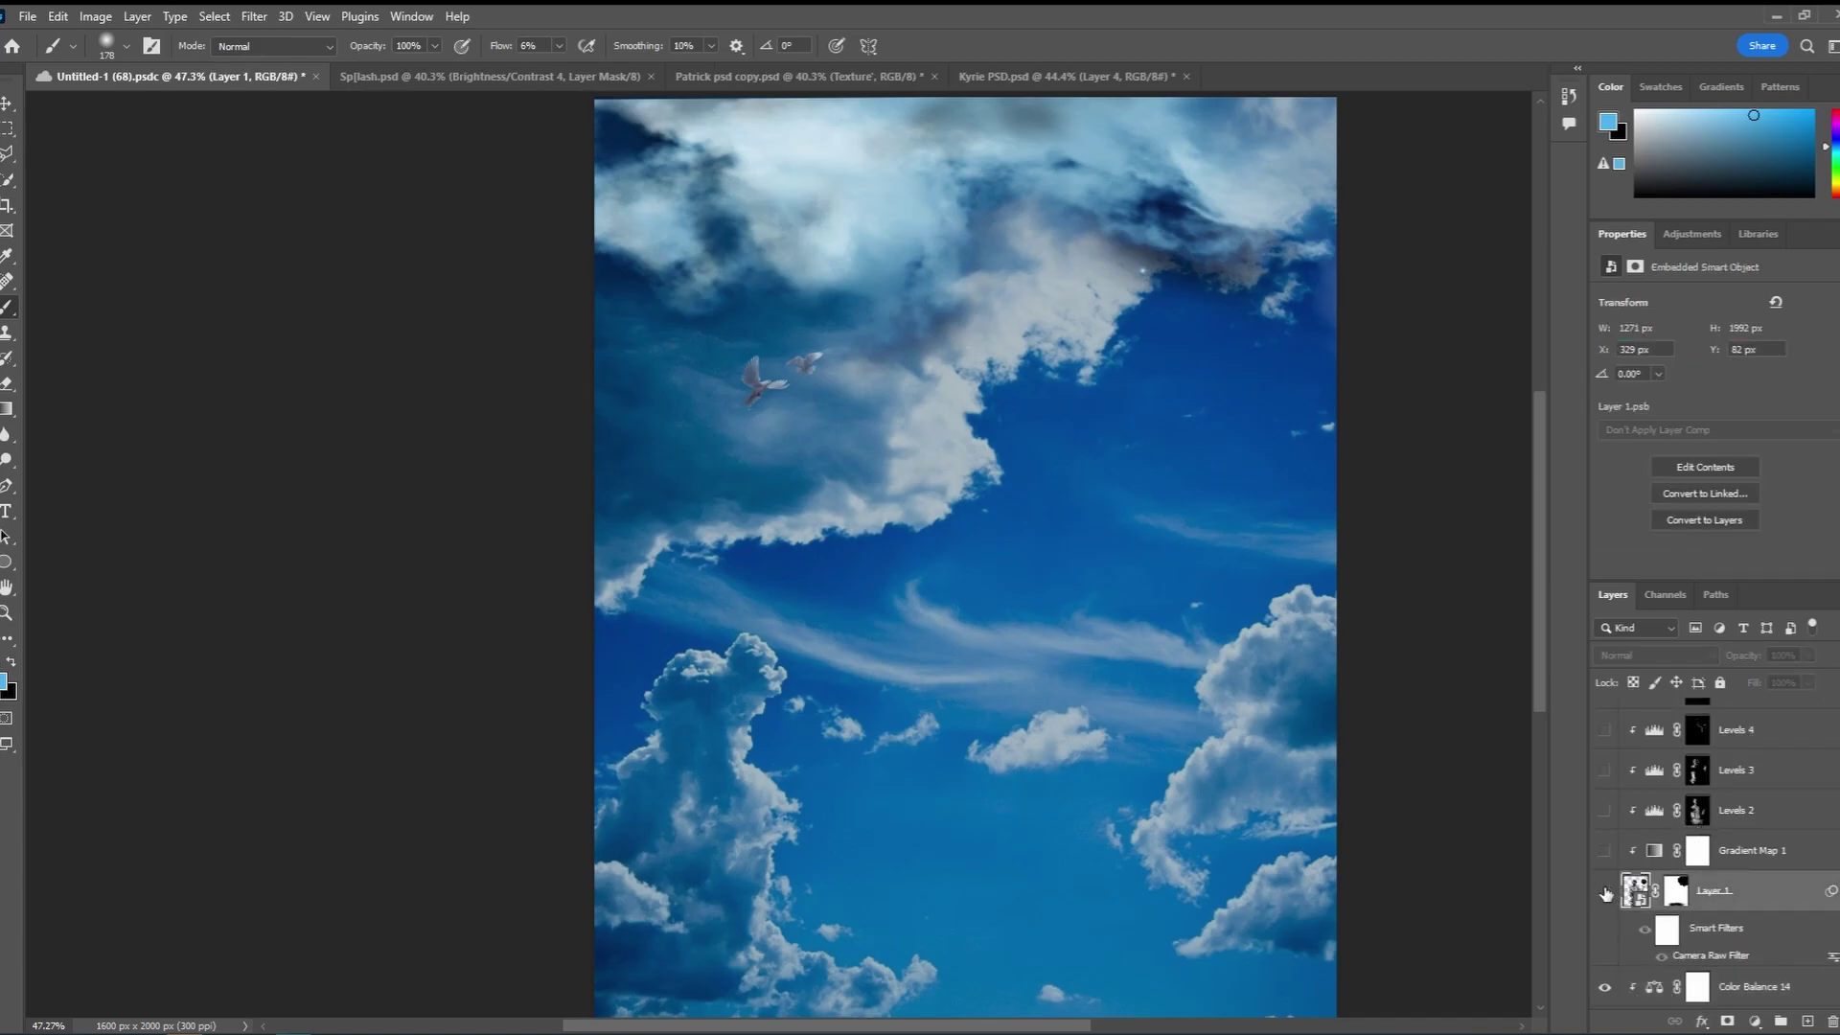
left_click(1606, 894)
scroll(1154, 714, "down", 1)
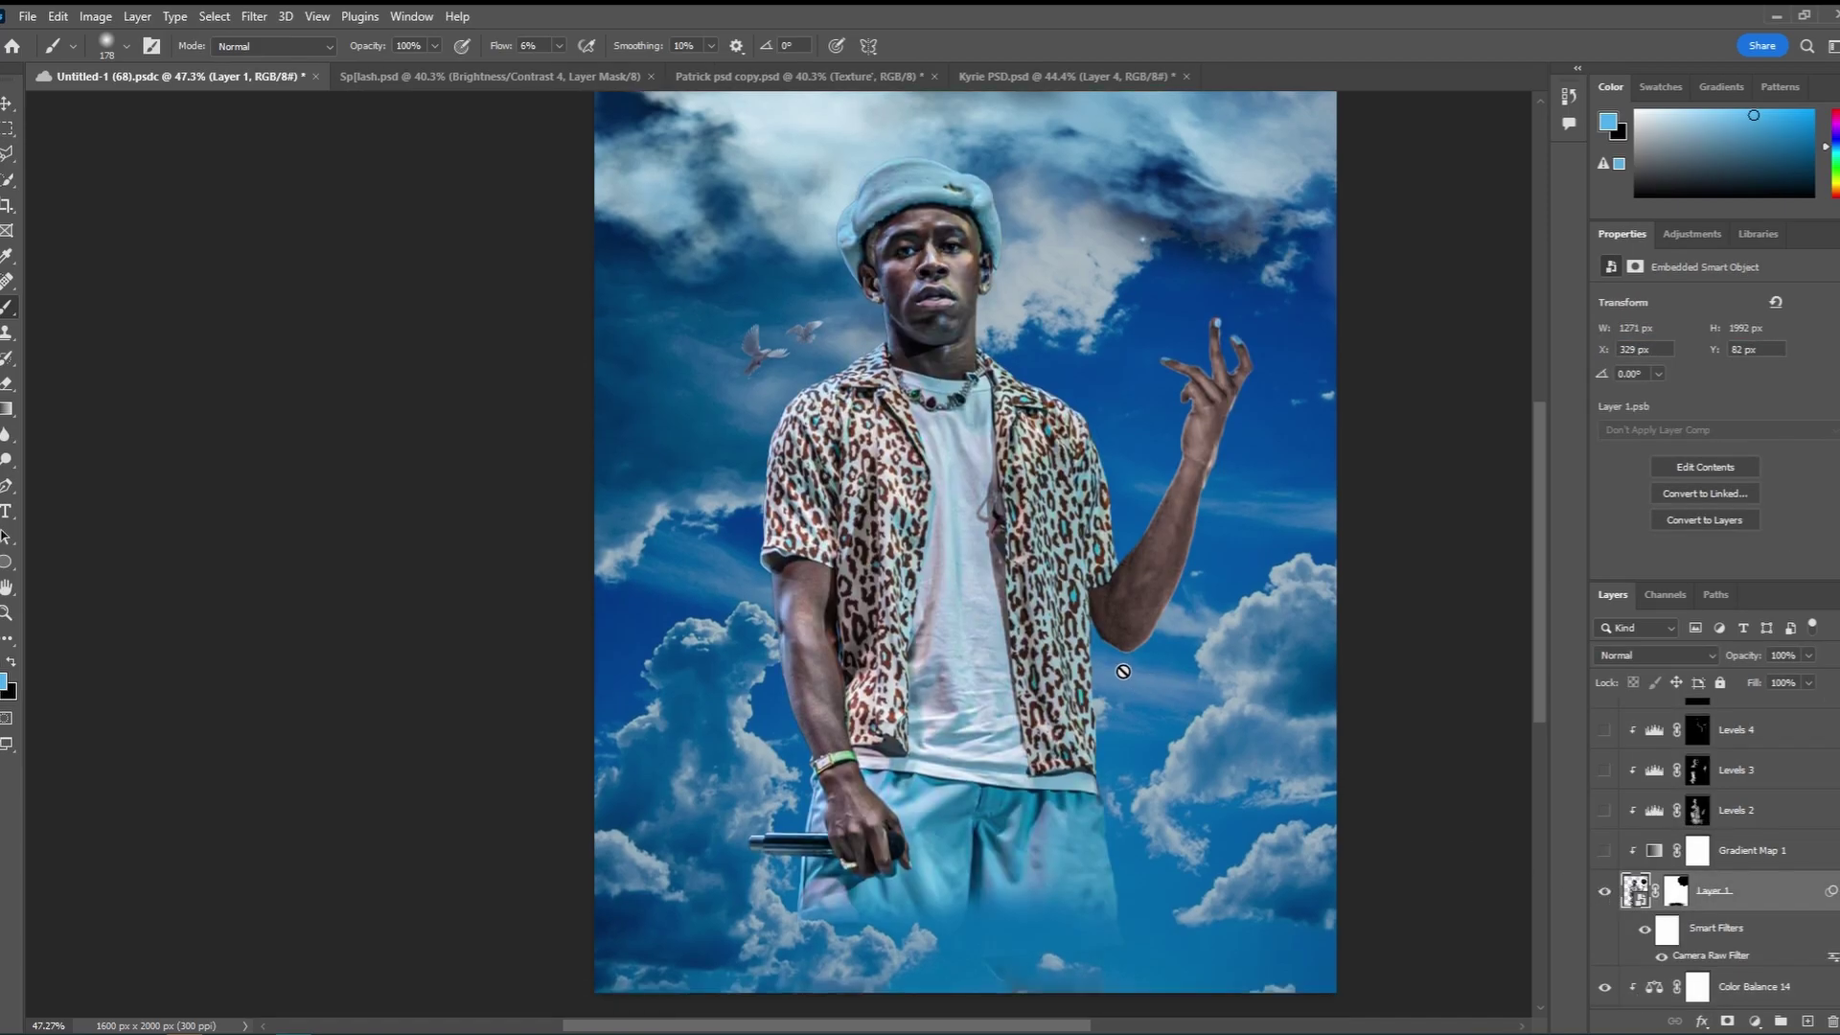
scroll(1118, 667, "right", 1)
scroll(1111, 658, "right", 1)
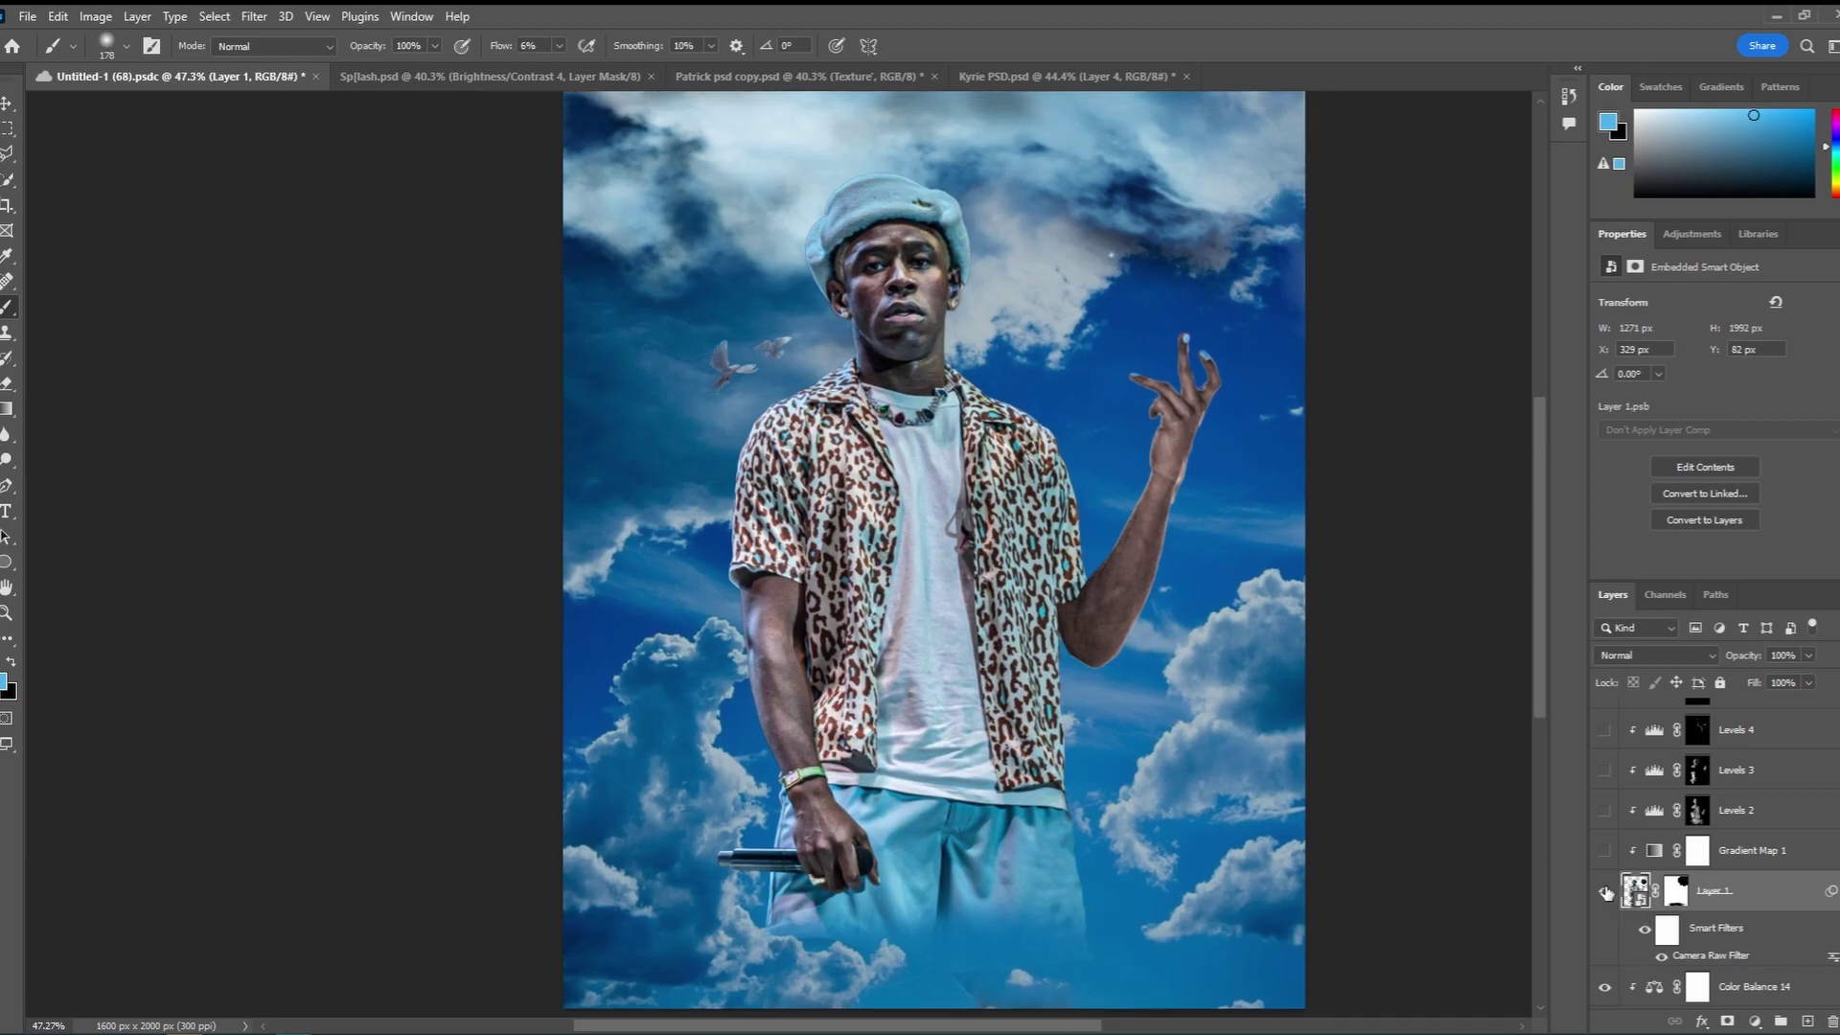
left_click(1607, 895)
left_click(1606, 895)
left_click(1606, 894)
left_click(1606, 894)
Zoom and pan around the canvas to inspect the man in the composite
scroll(962, 593, "down", 1)
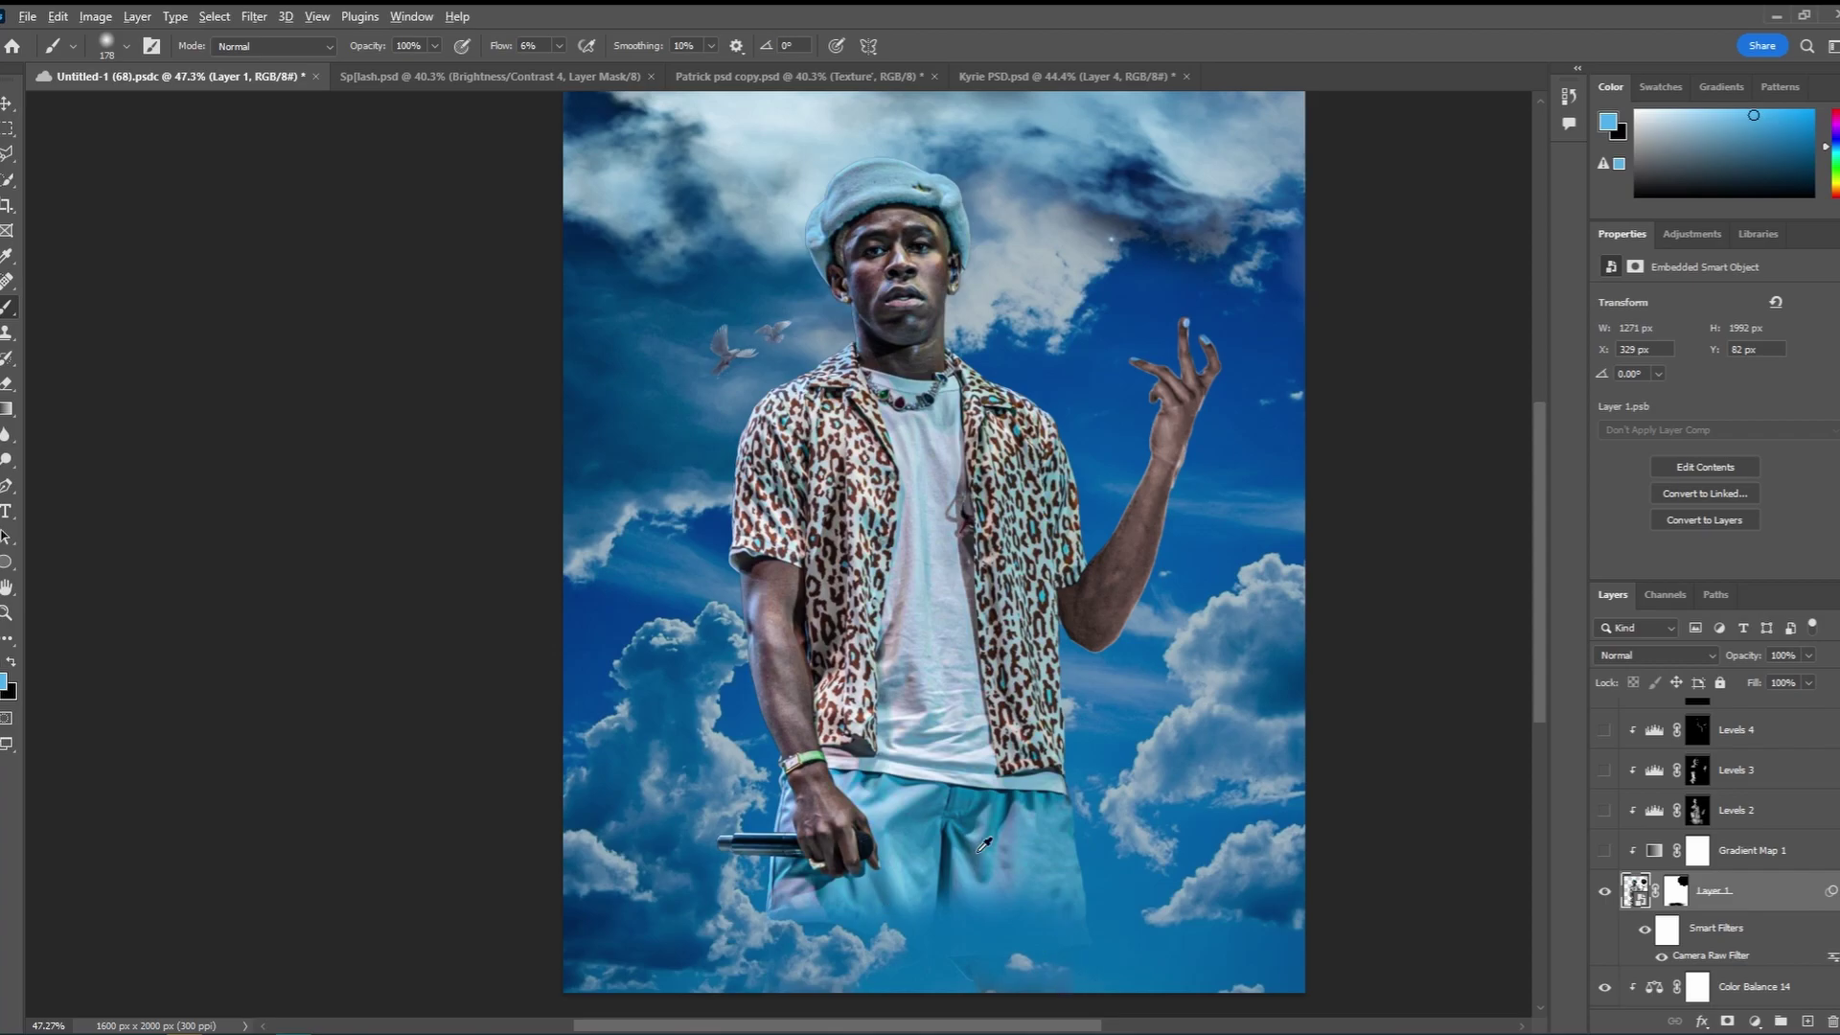
scroll(1141, 570, "up", 1)
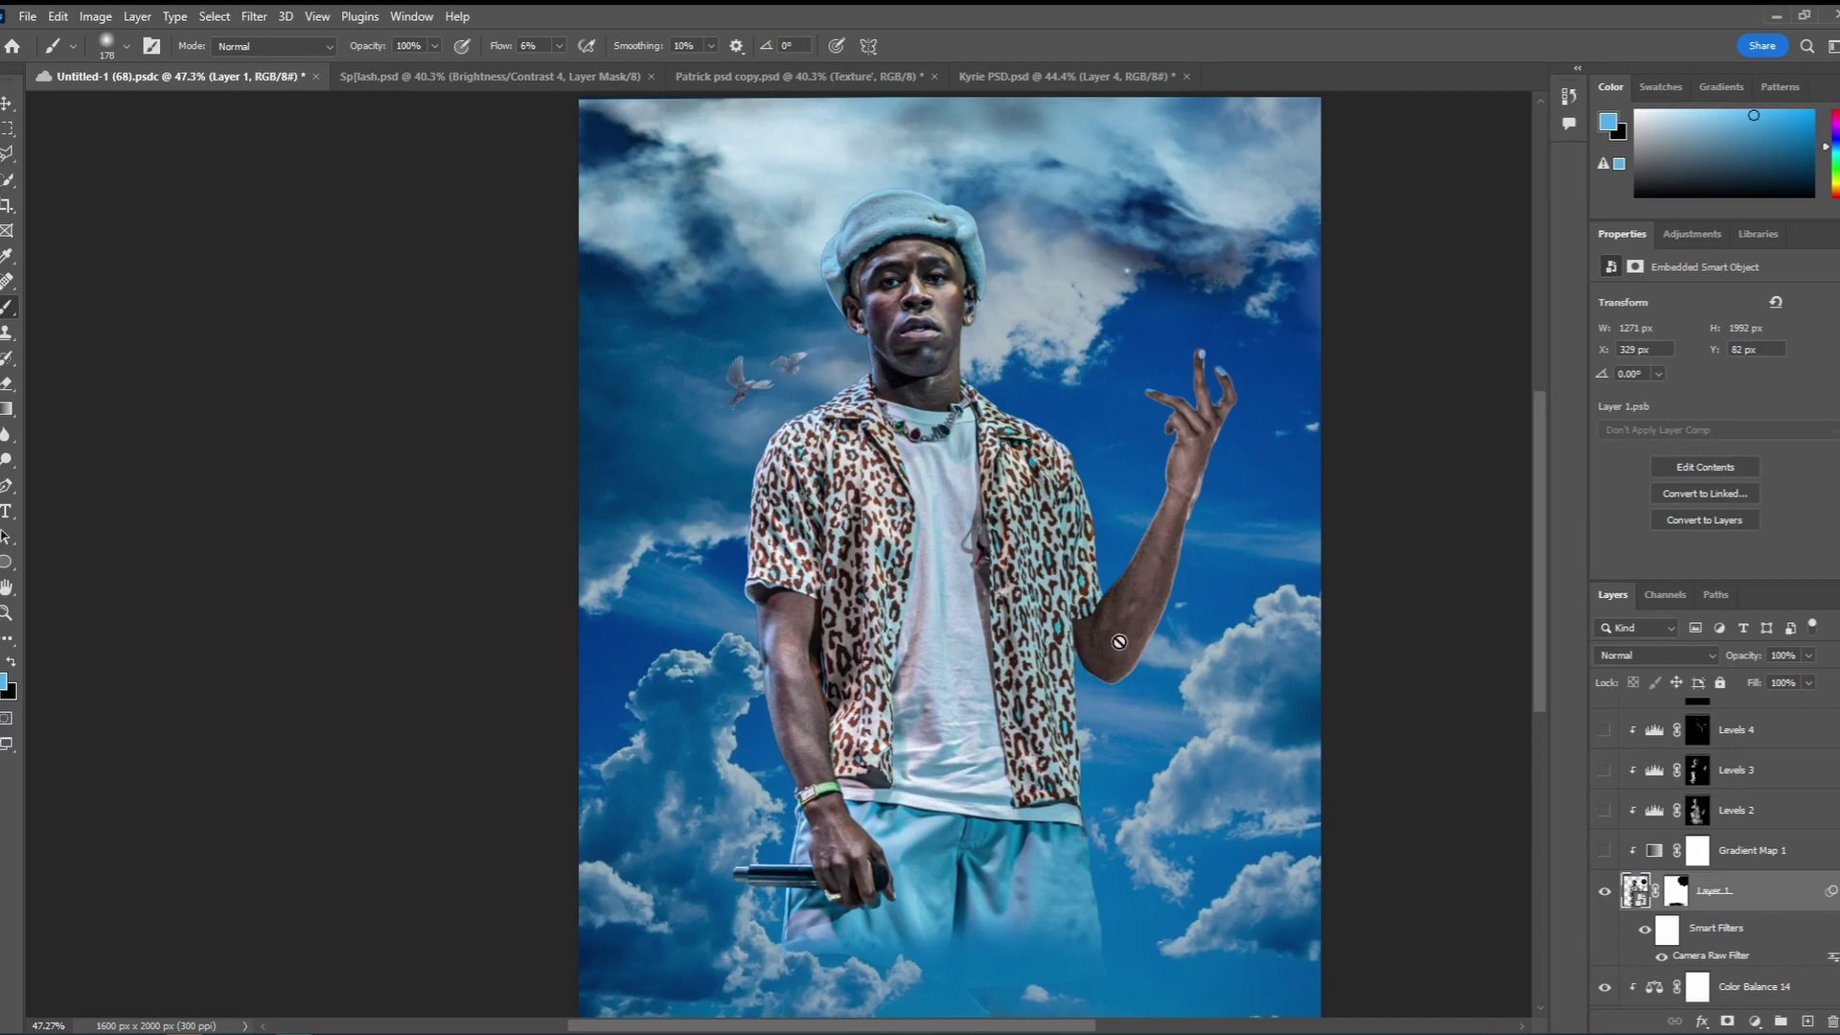
scroll(1102, 647, "right", 1)
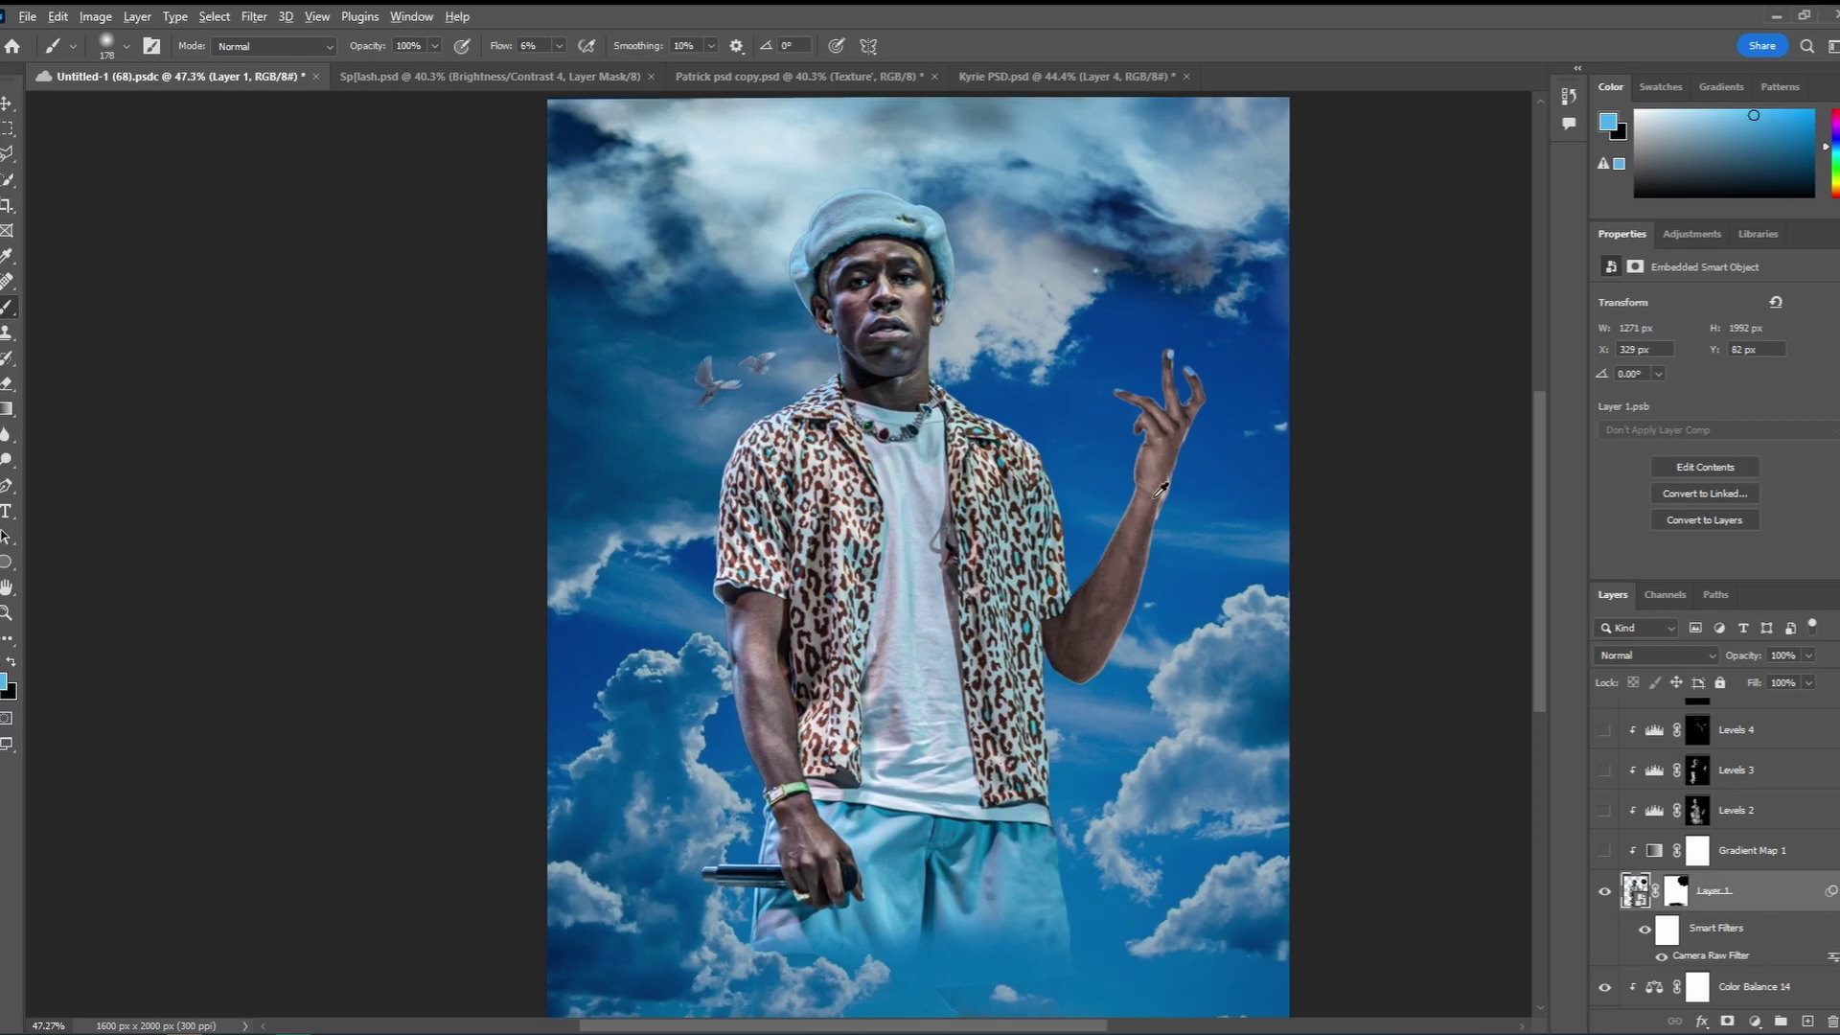
scroll(1062, 682, "up", 5)
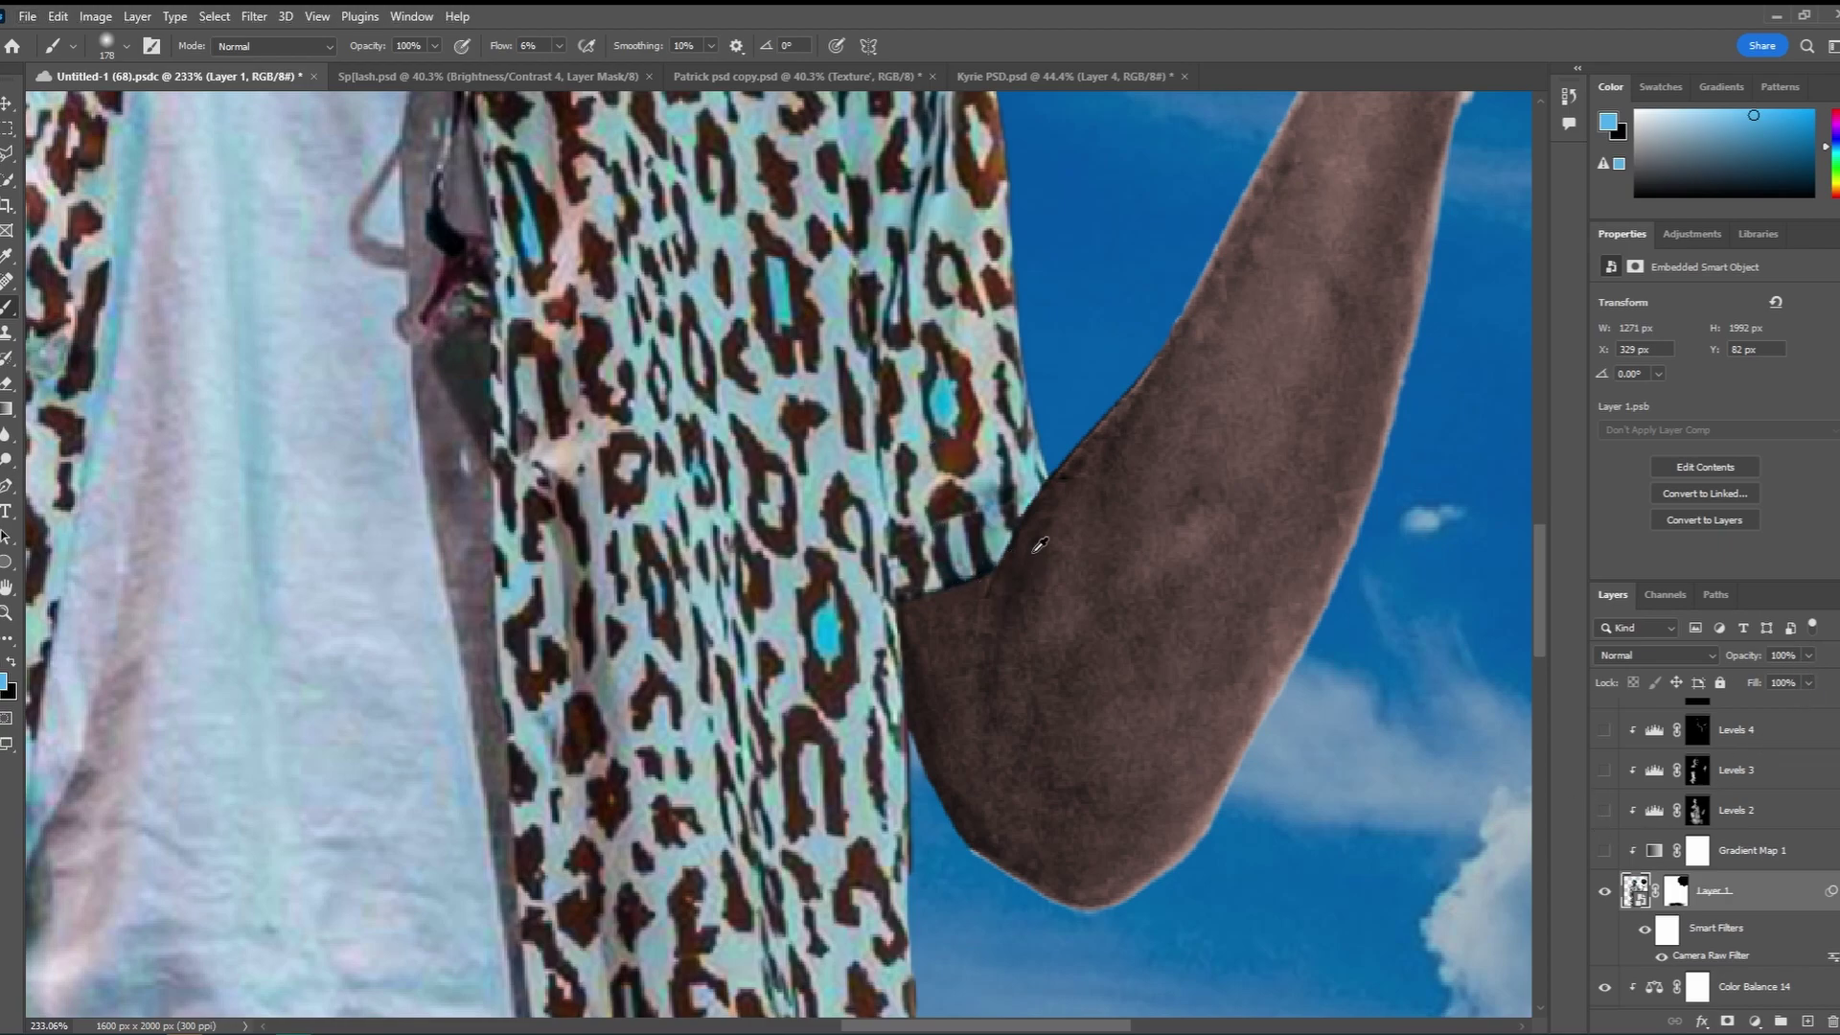
scroll(1246, 431, "down", 5)
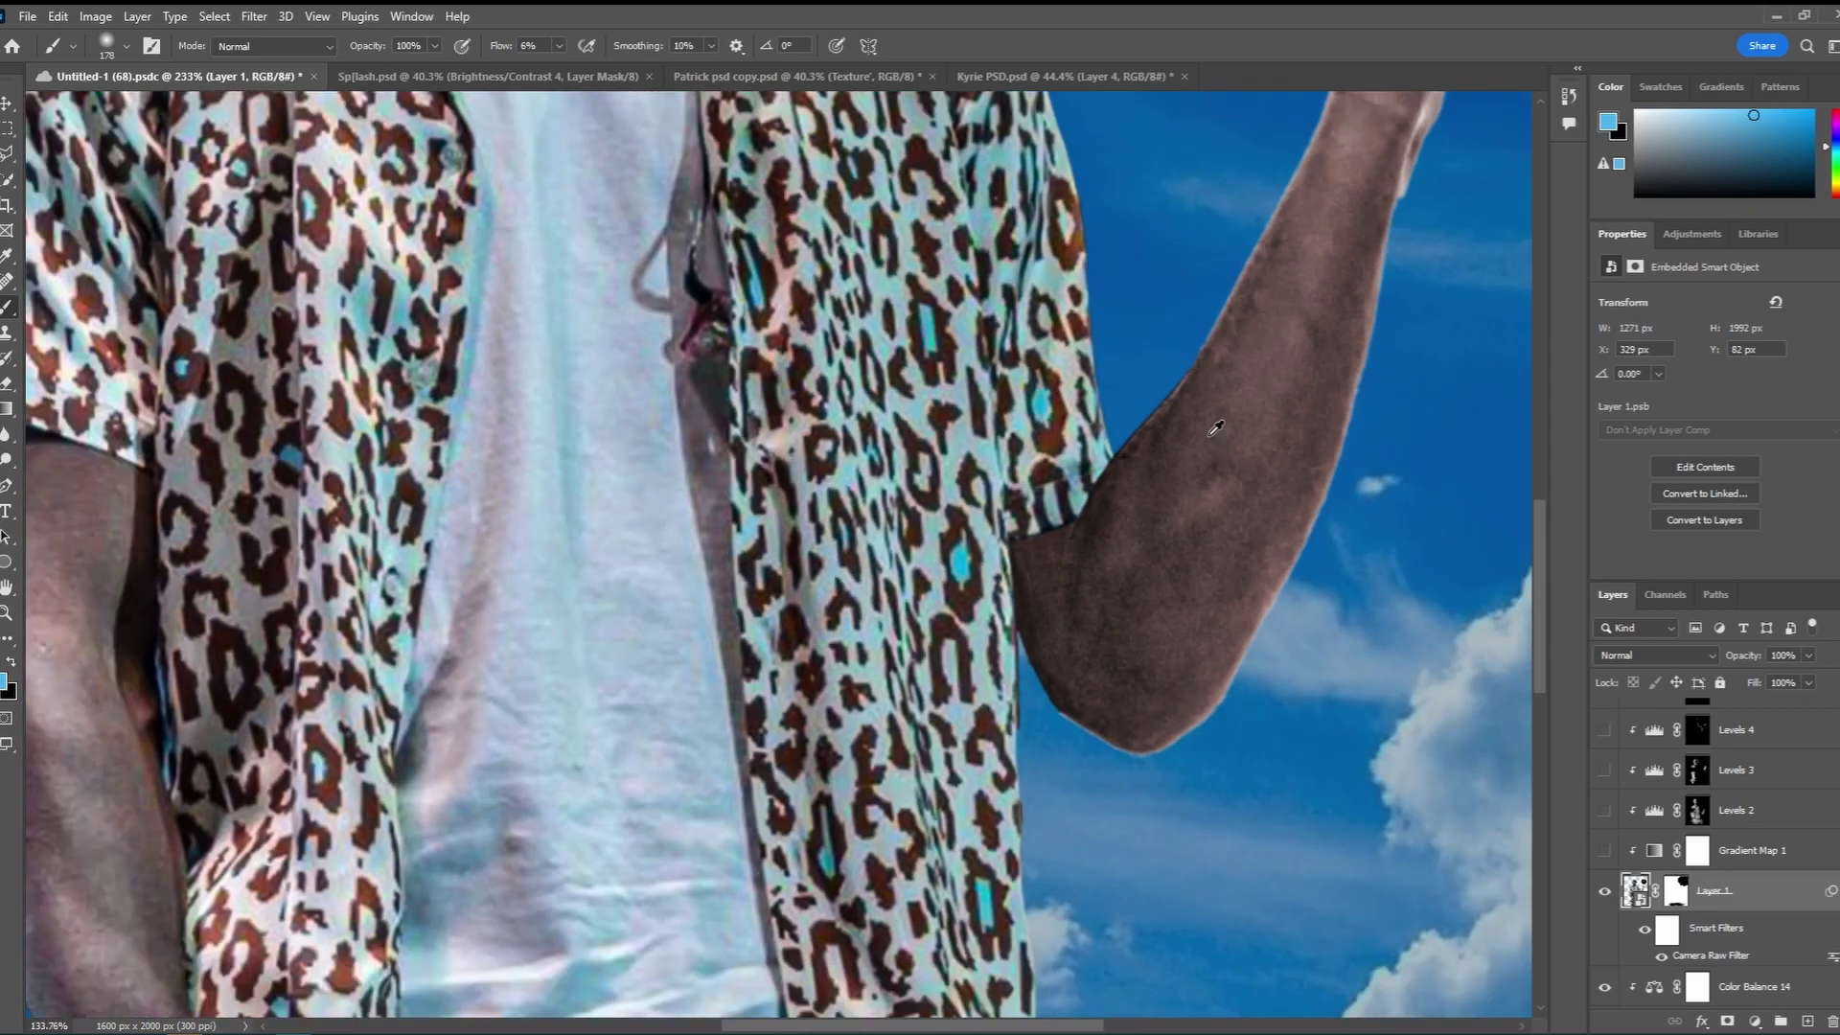
scroll(1073, 467, "down", 2)
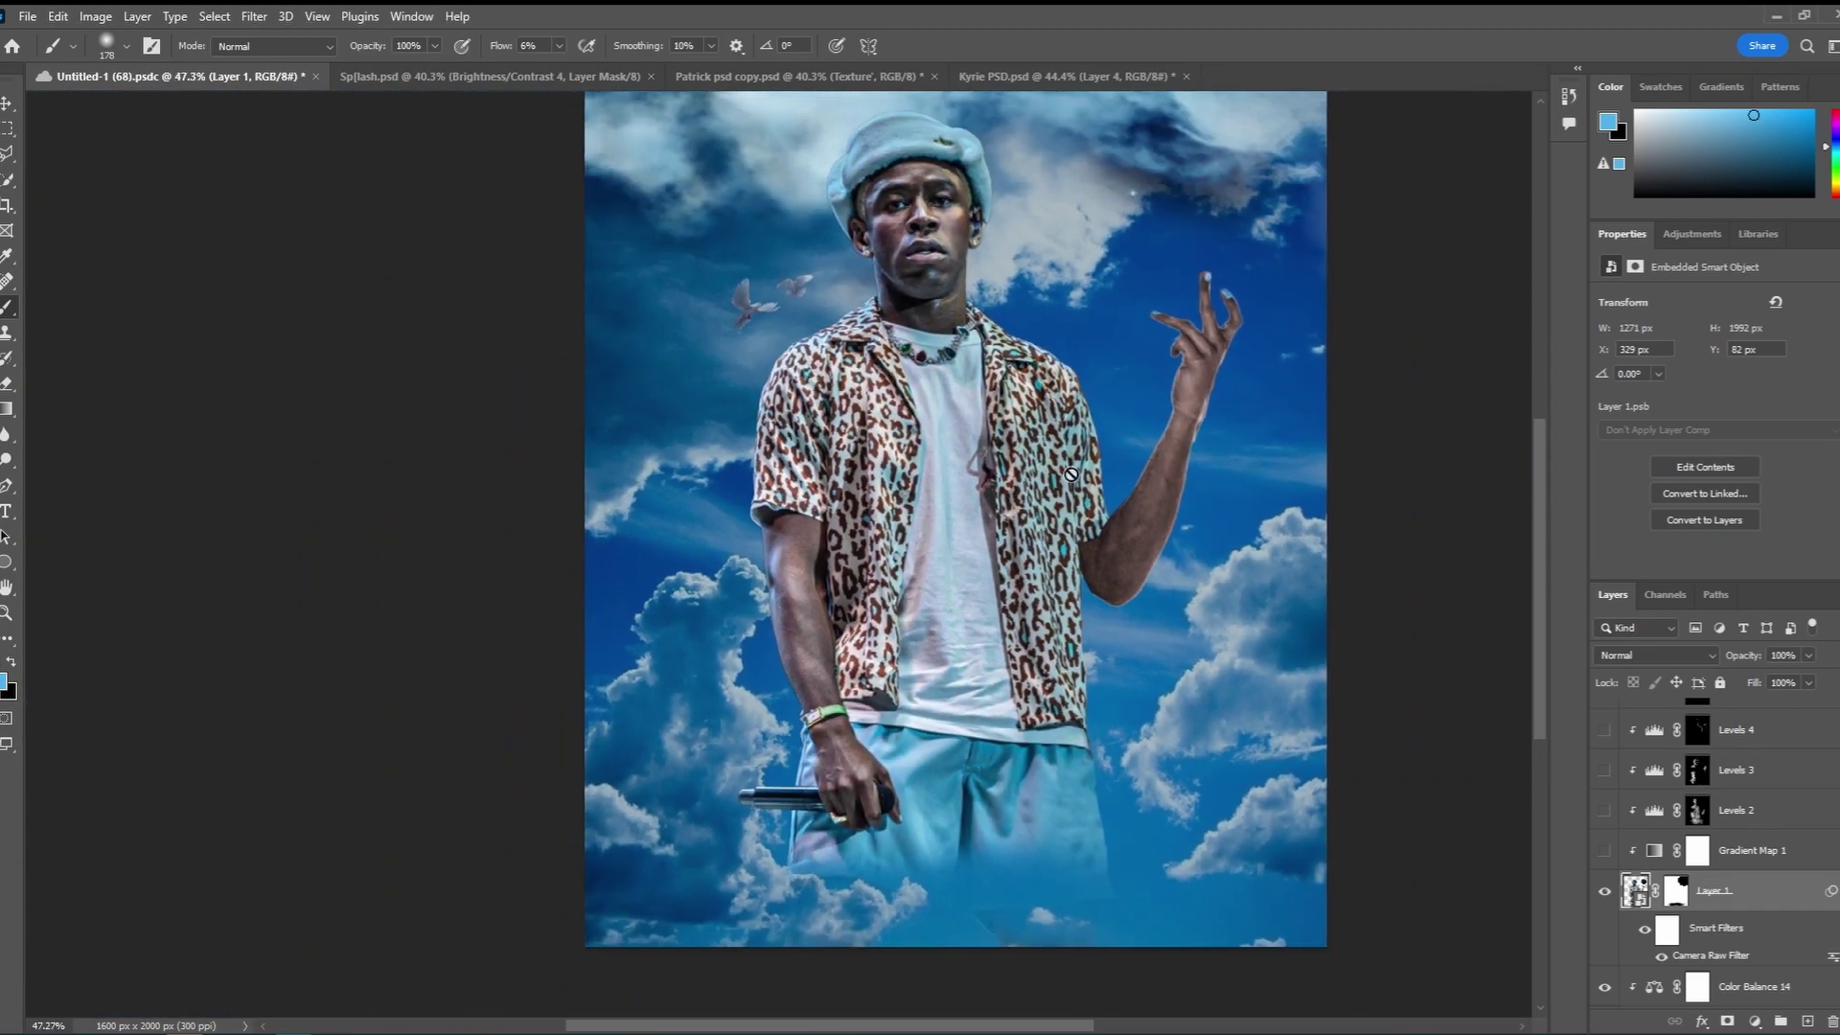
Turn on Gradient Map 1 and inspect its gradient without changes
left_click(1604, 850)
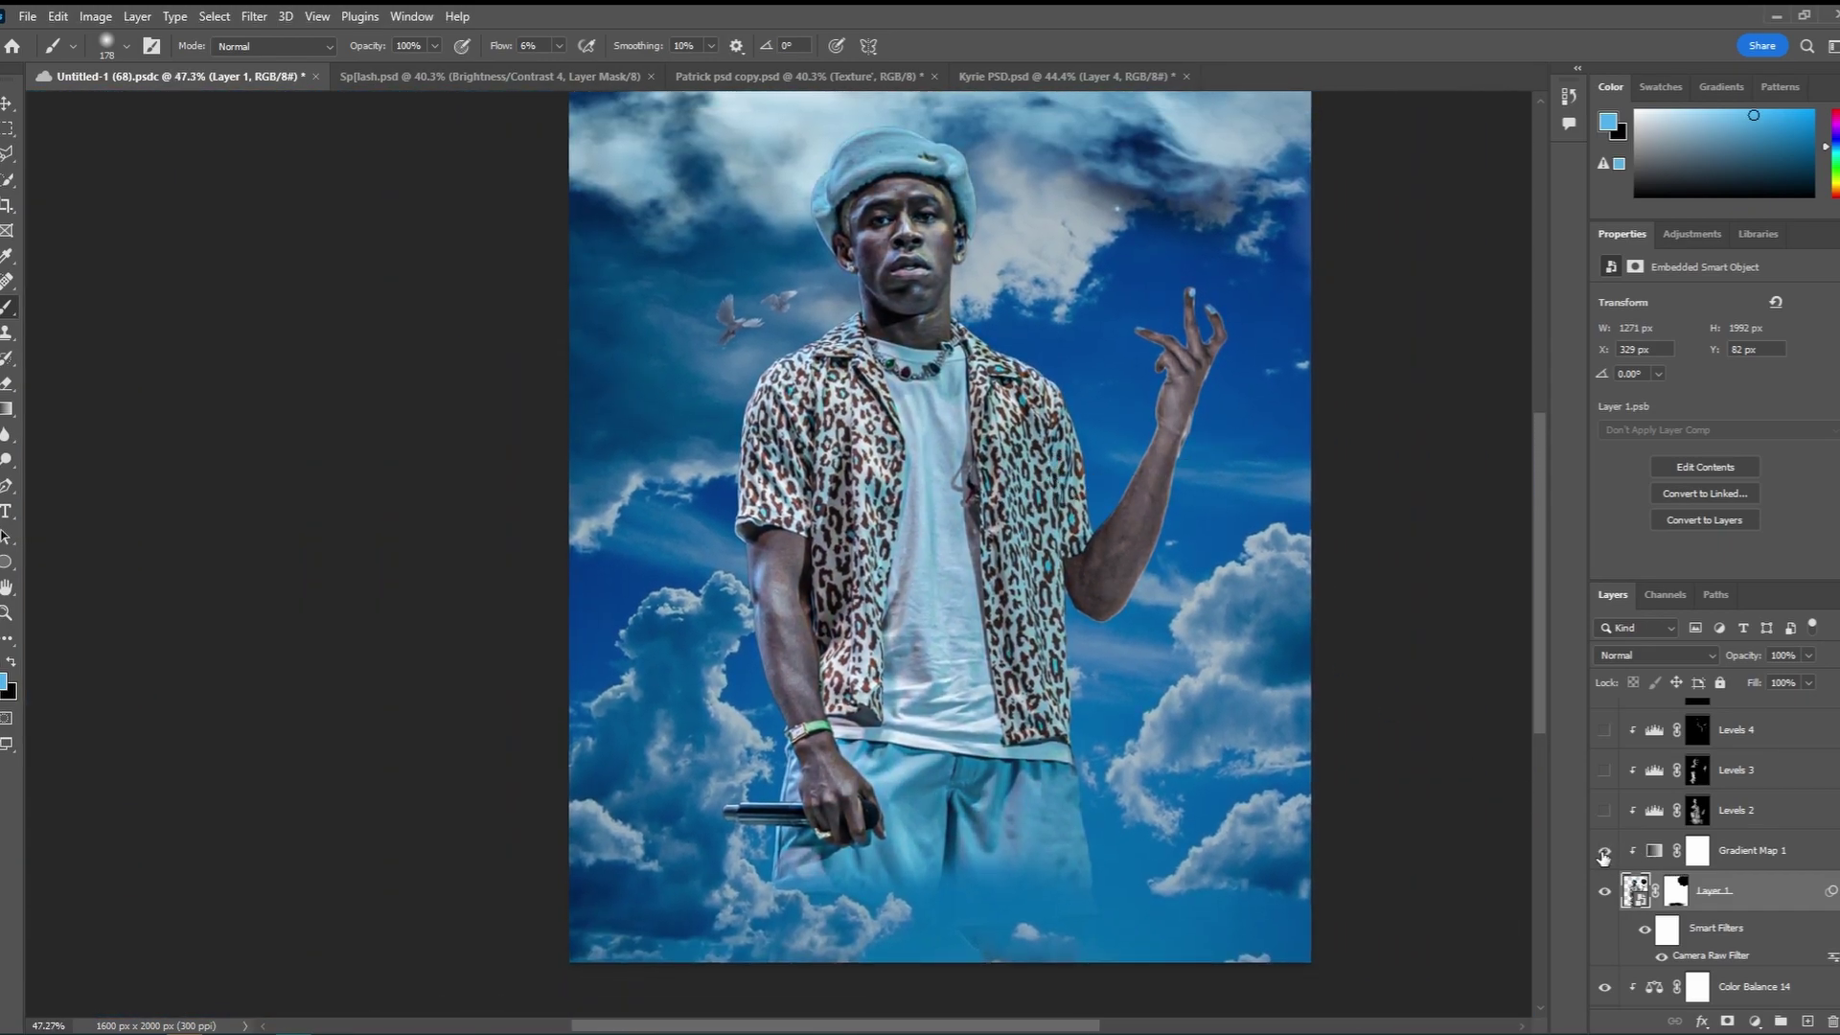
left_click(1605, 851)
left_click(1605, 850)
scroll(1331, 831, "up", 1)
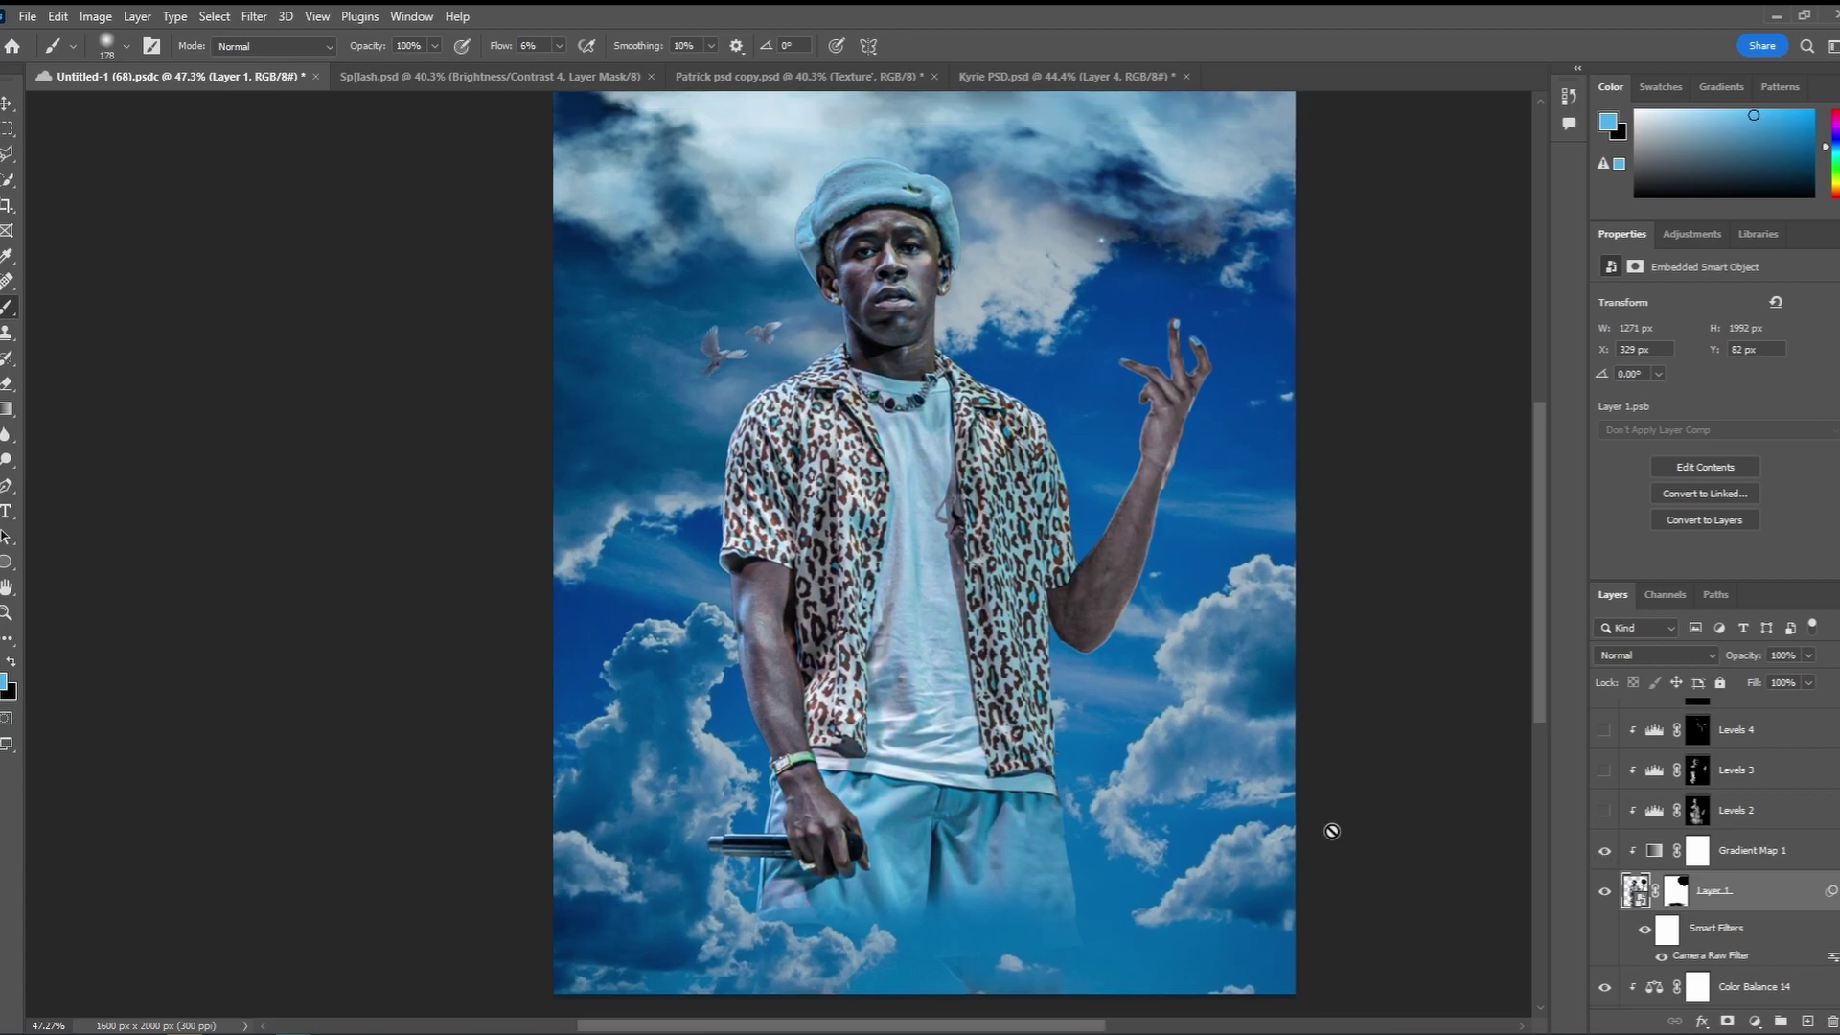
left_click(1651, 853)
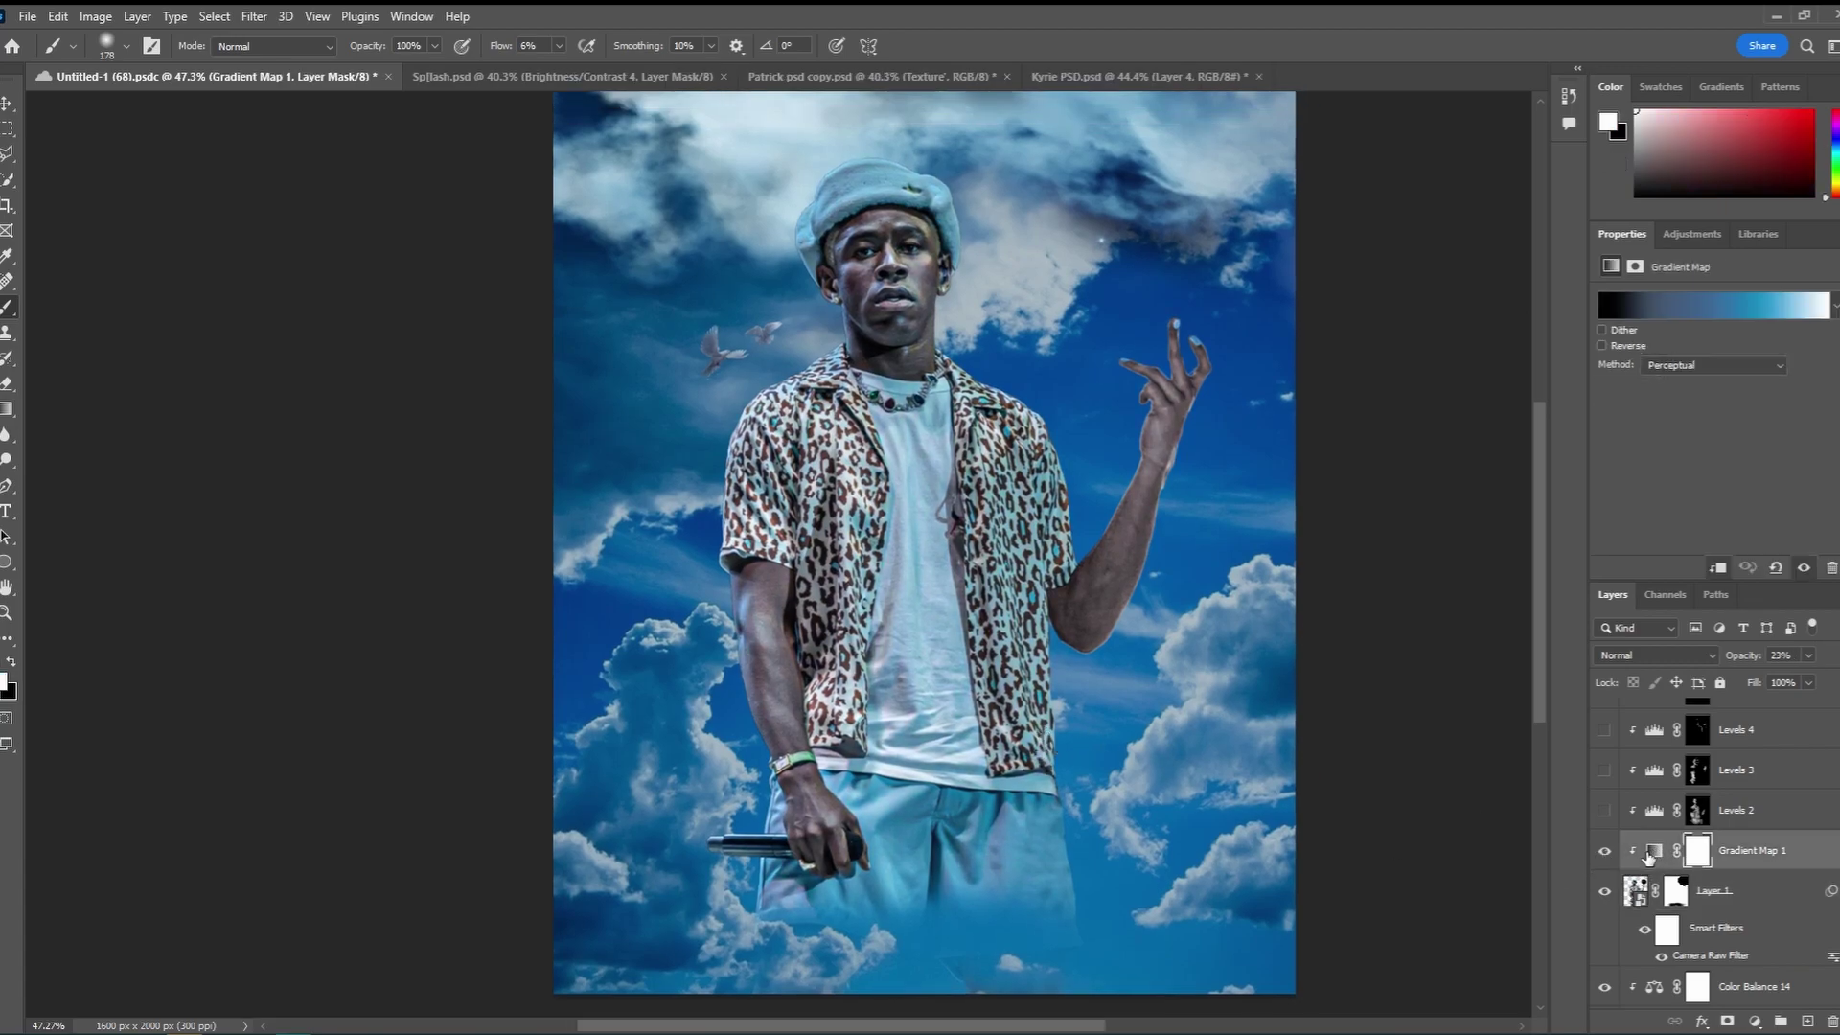
left_click(1720, 306)
left_click_drag(922, 164, 1560, 247)
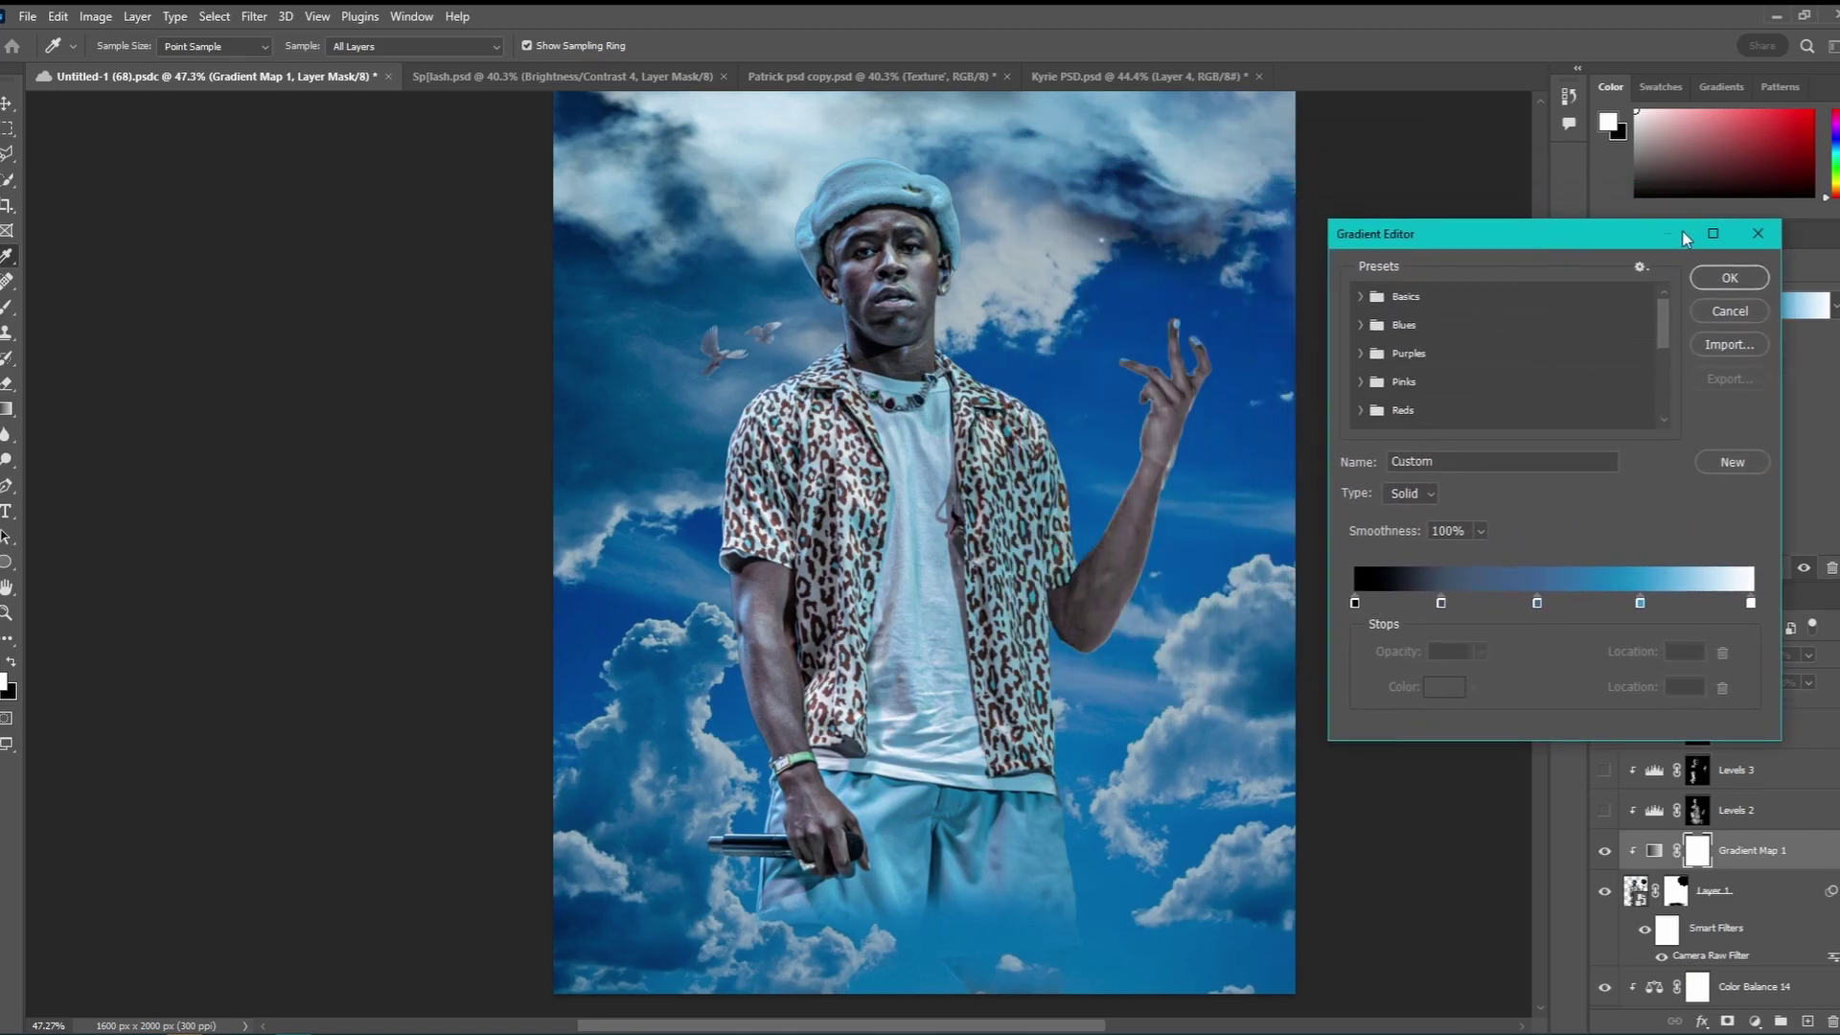
left_click(1758, 234)
left_click(1760, 1023)
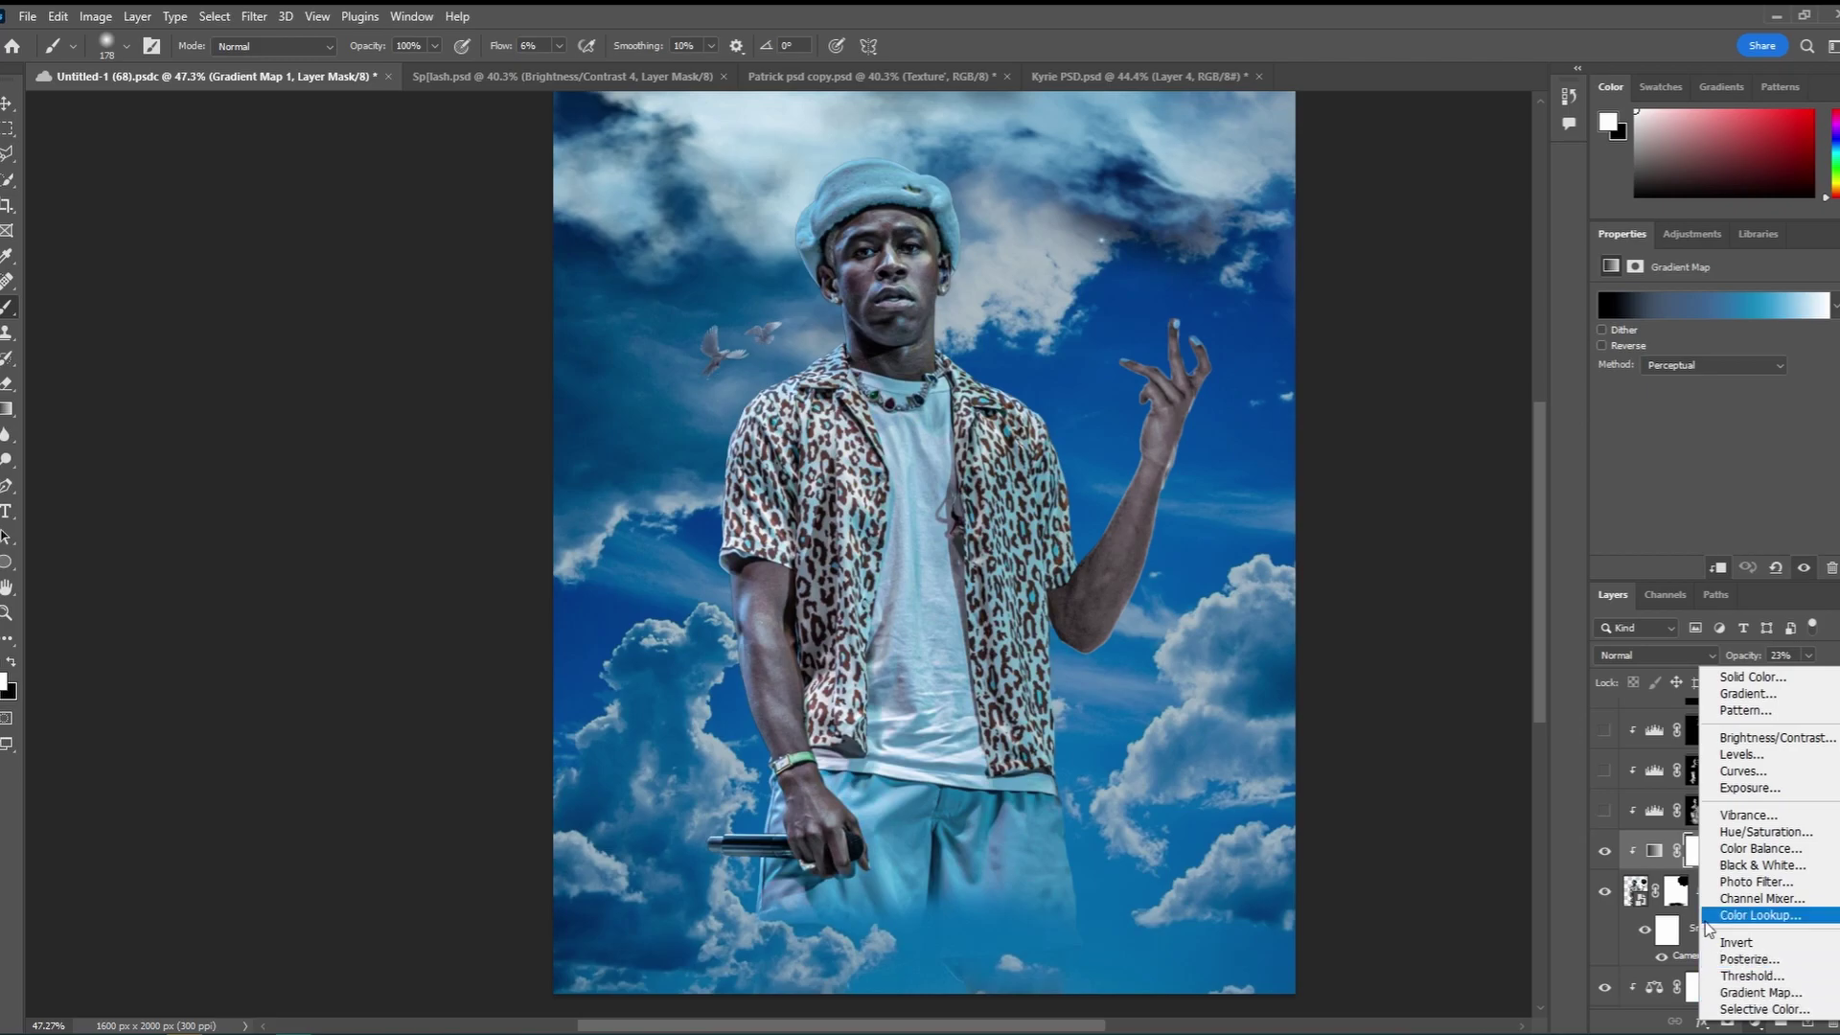
left_click(1650, 855)
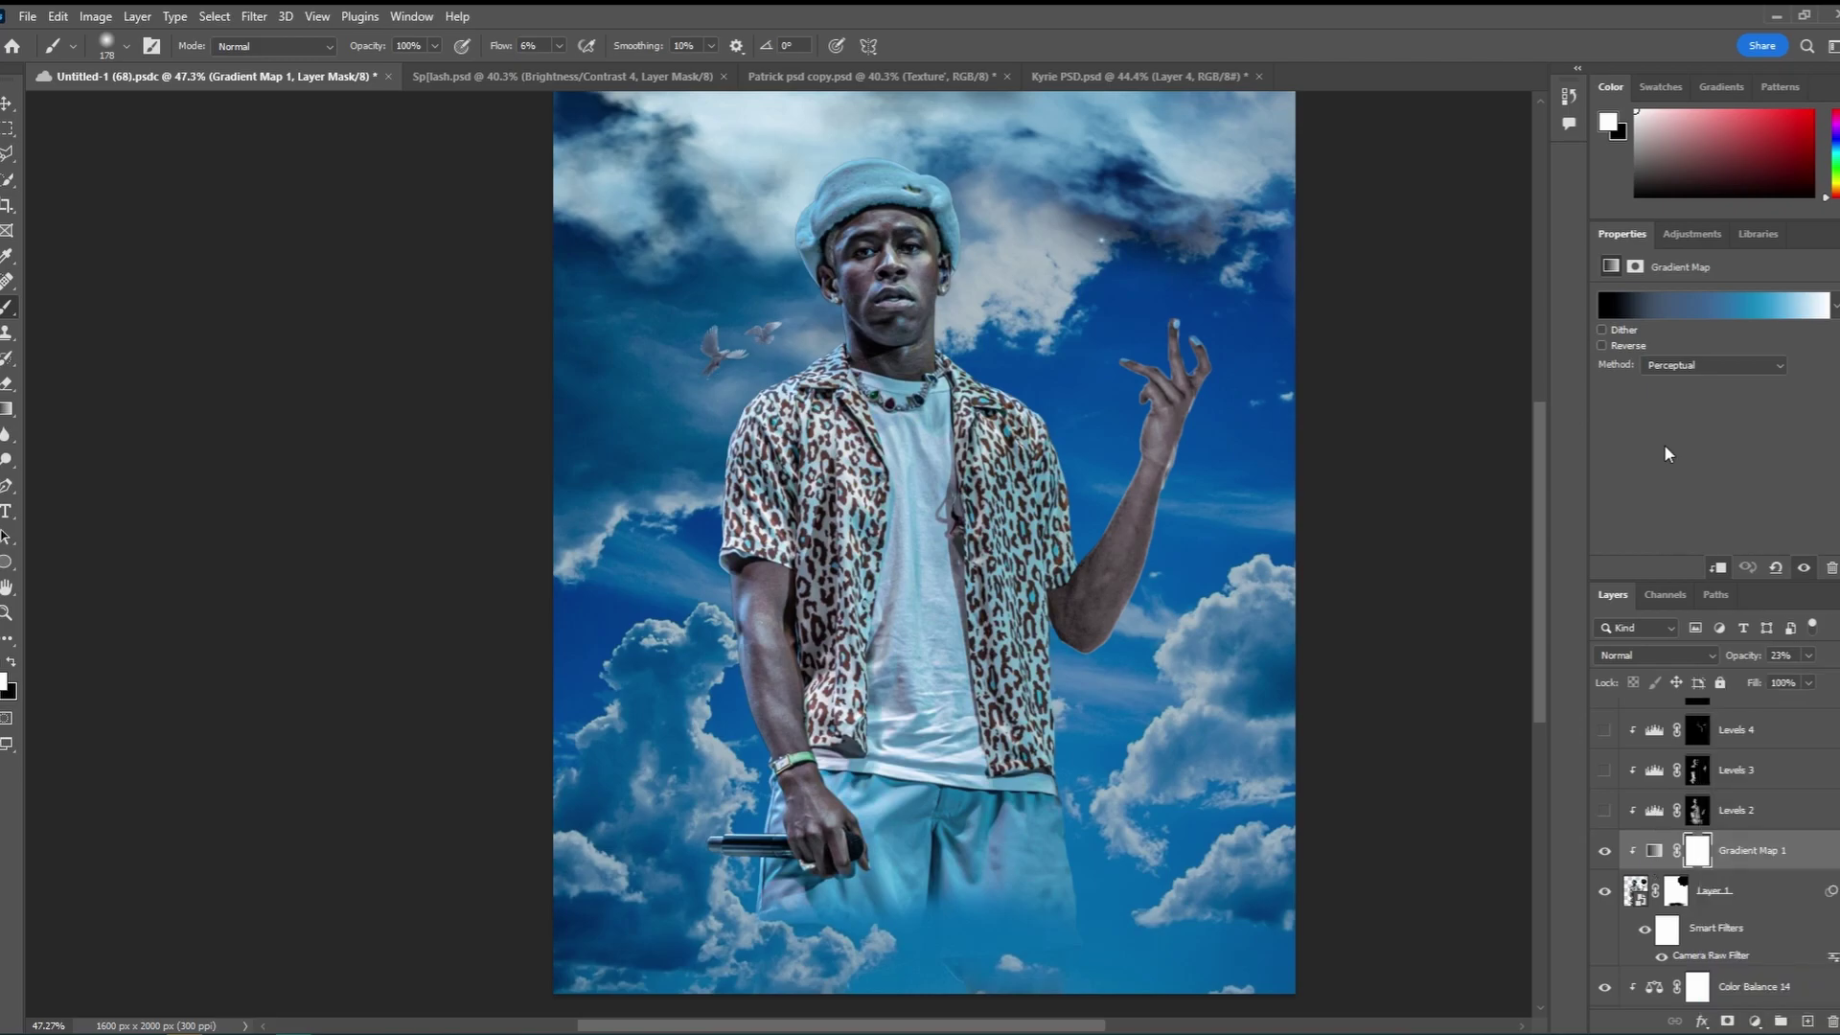
Edit Gradient Map 1 to a black-to-light-blue gradient at 23% and compare the tint
left_click(1650, 313)
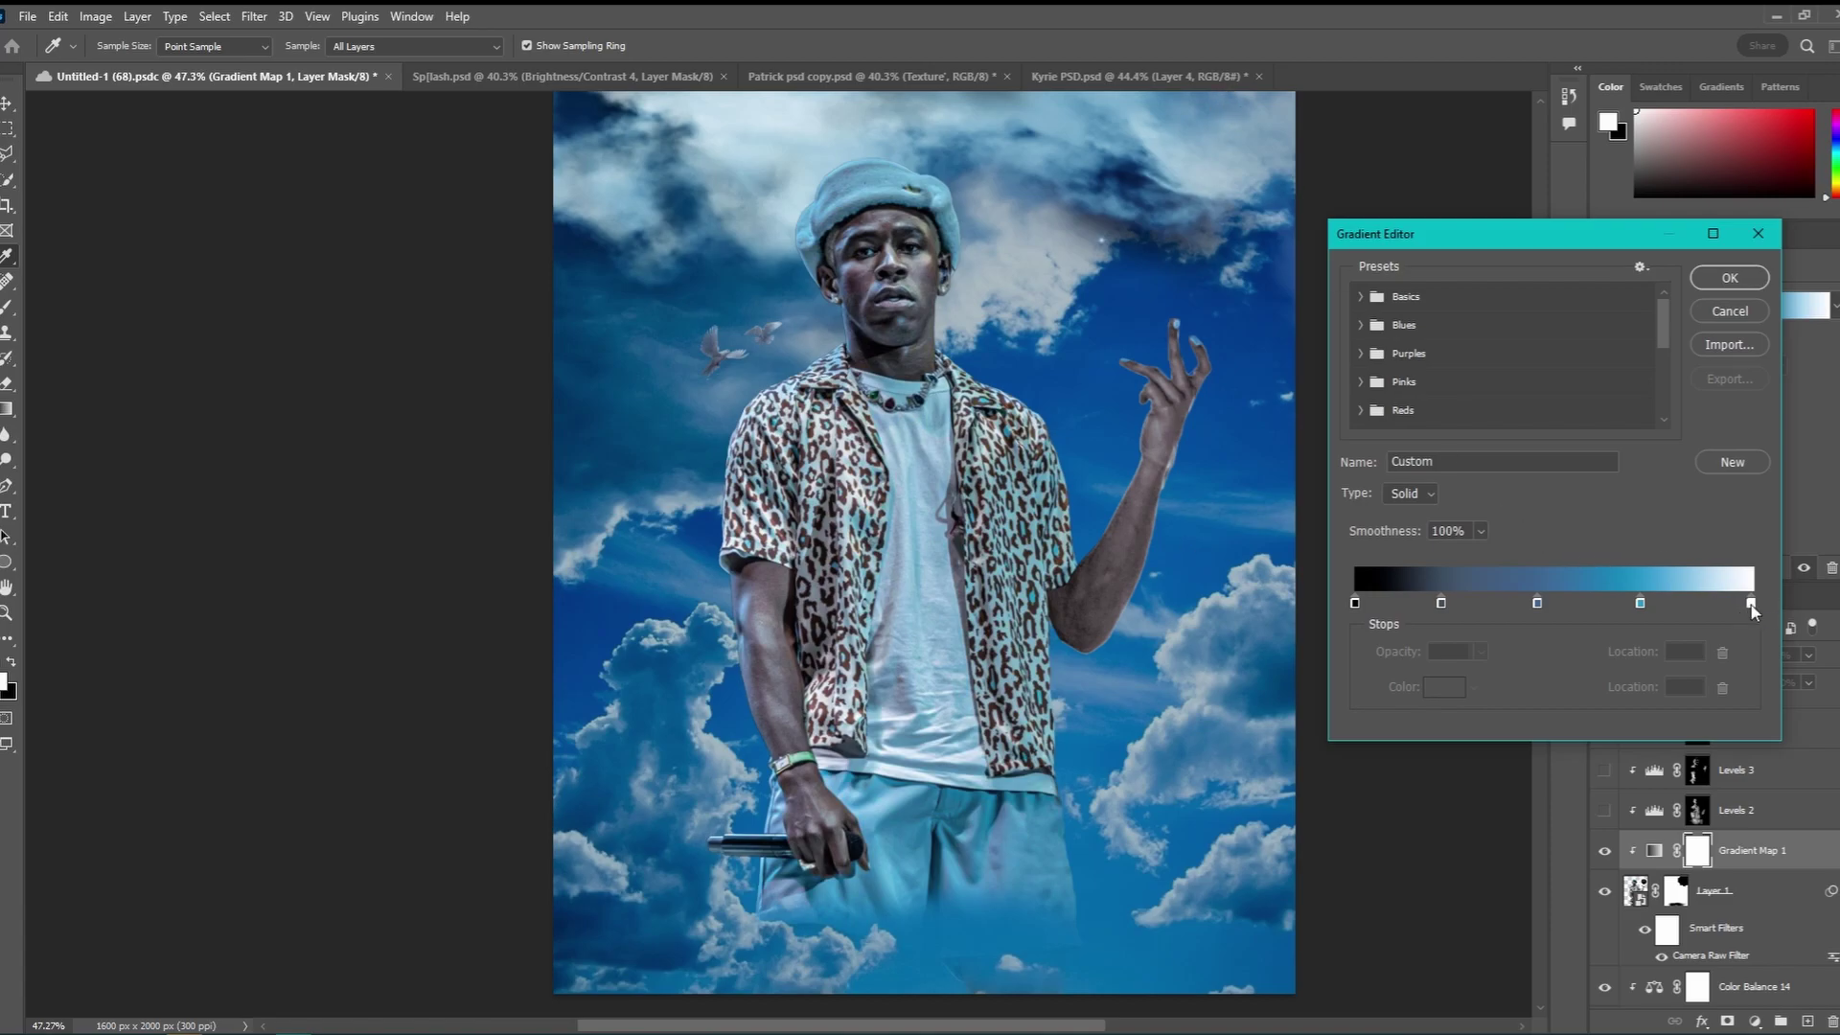
left_click(1723, 278)
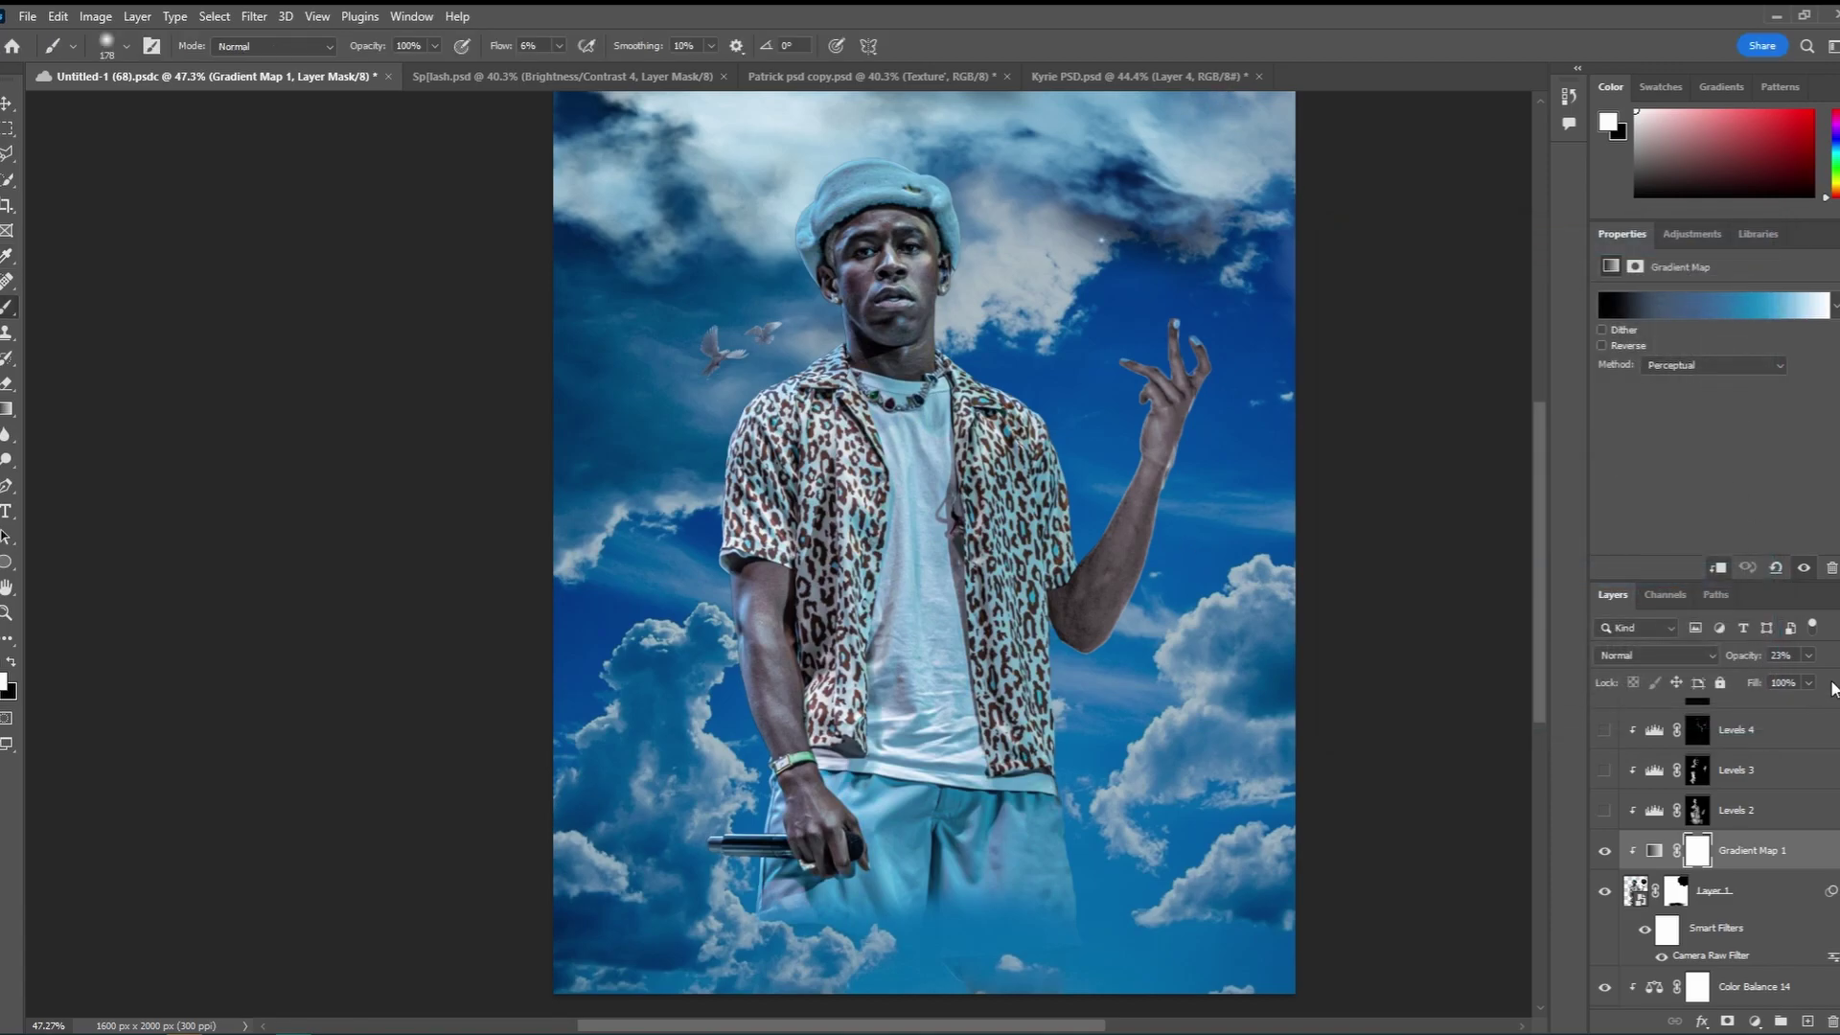
left_click(1603, 854)
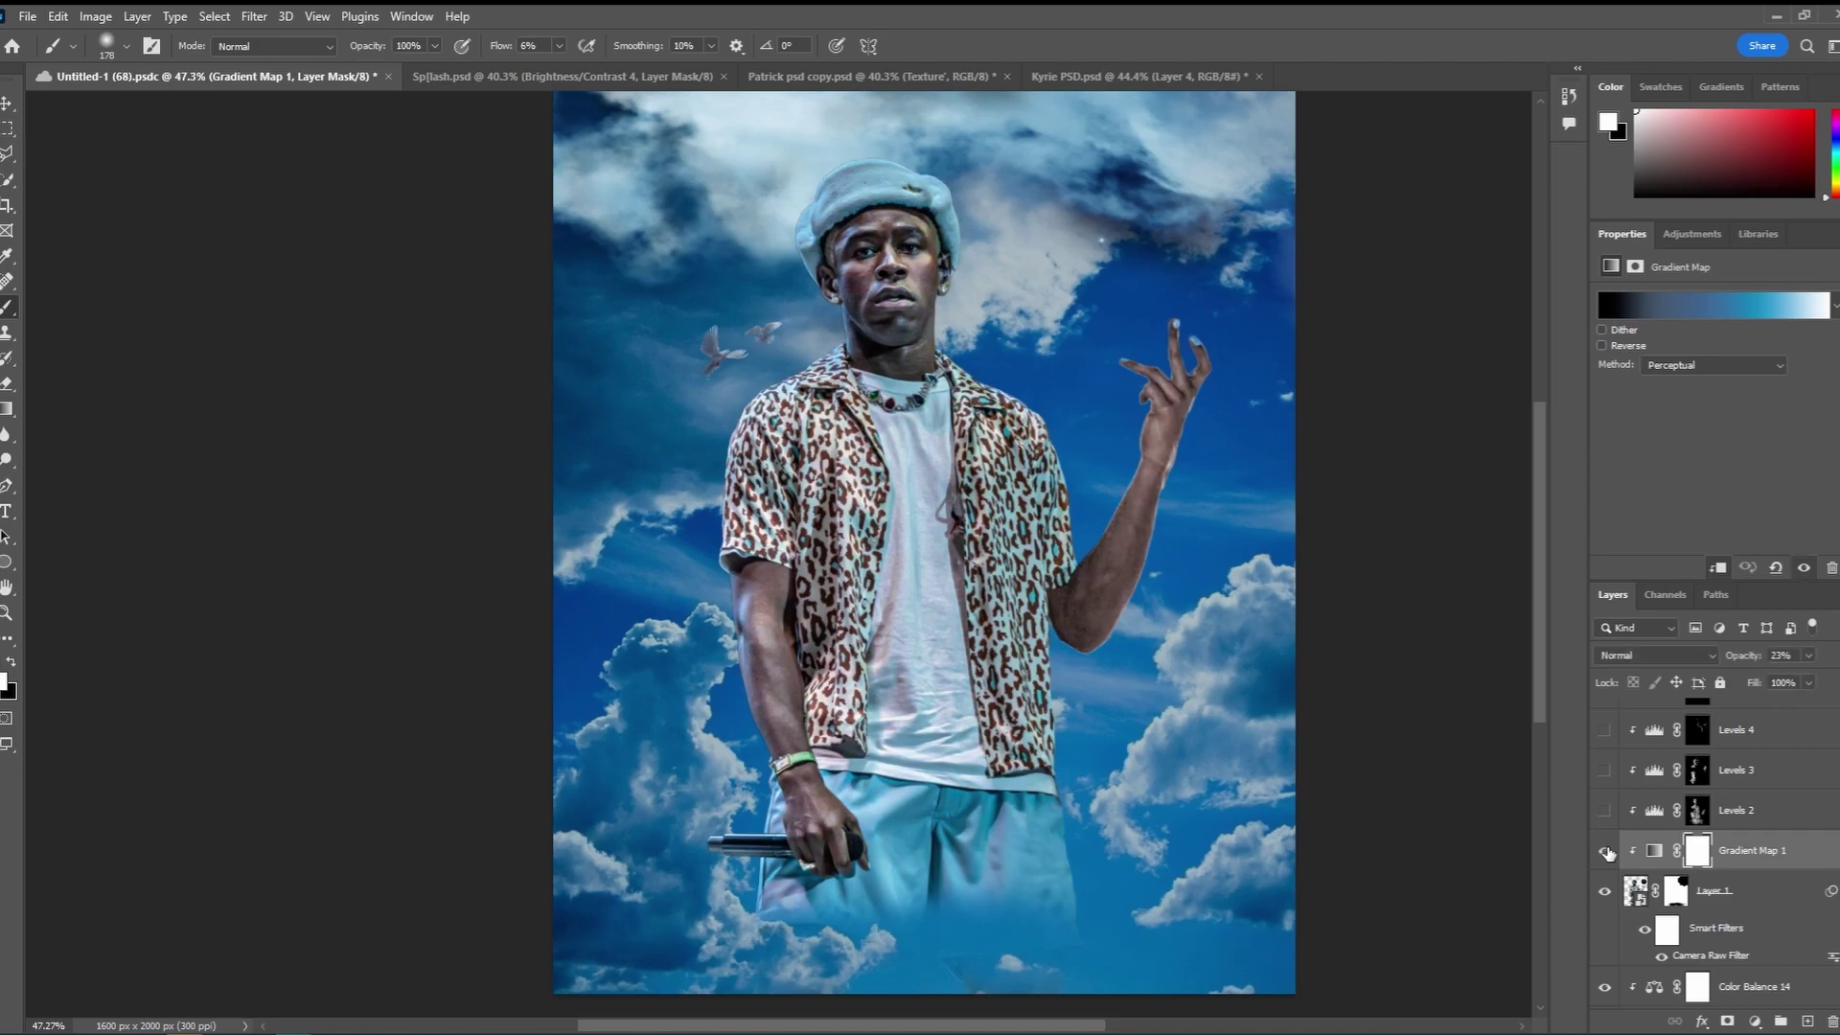
scroll(1246, 776, "up", 1)
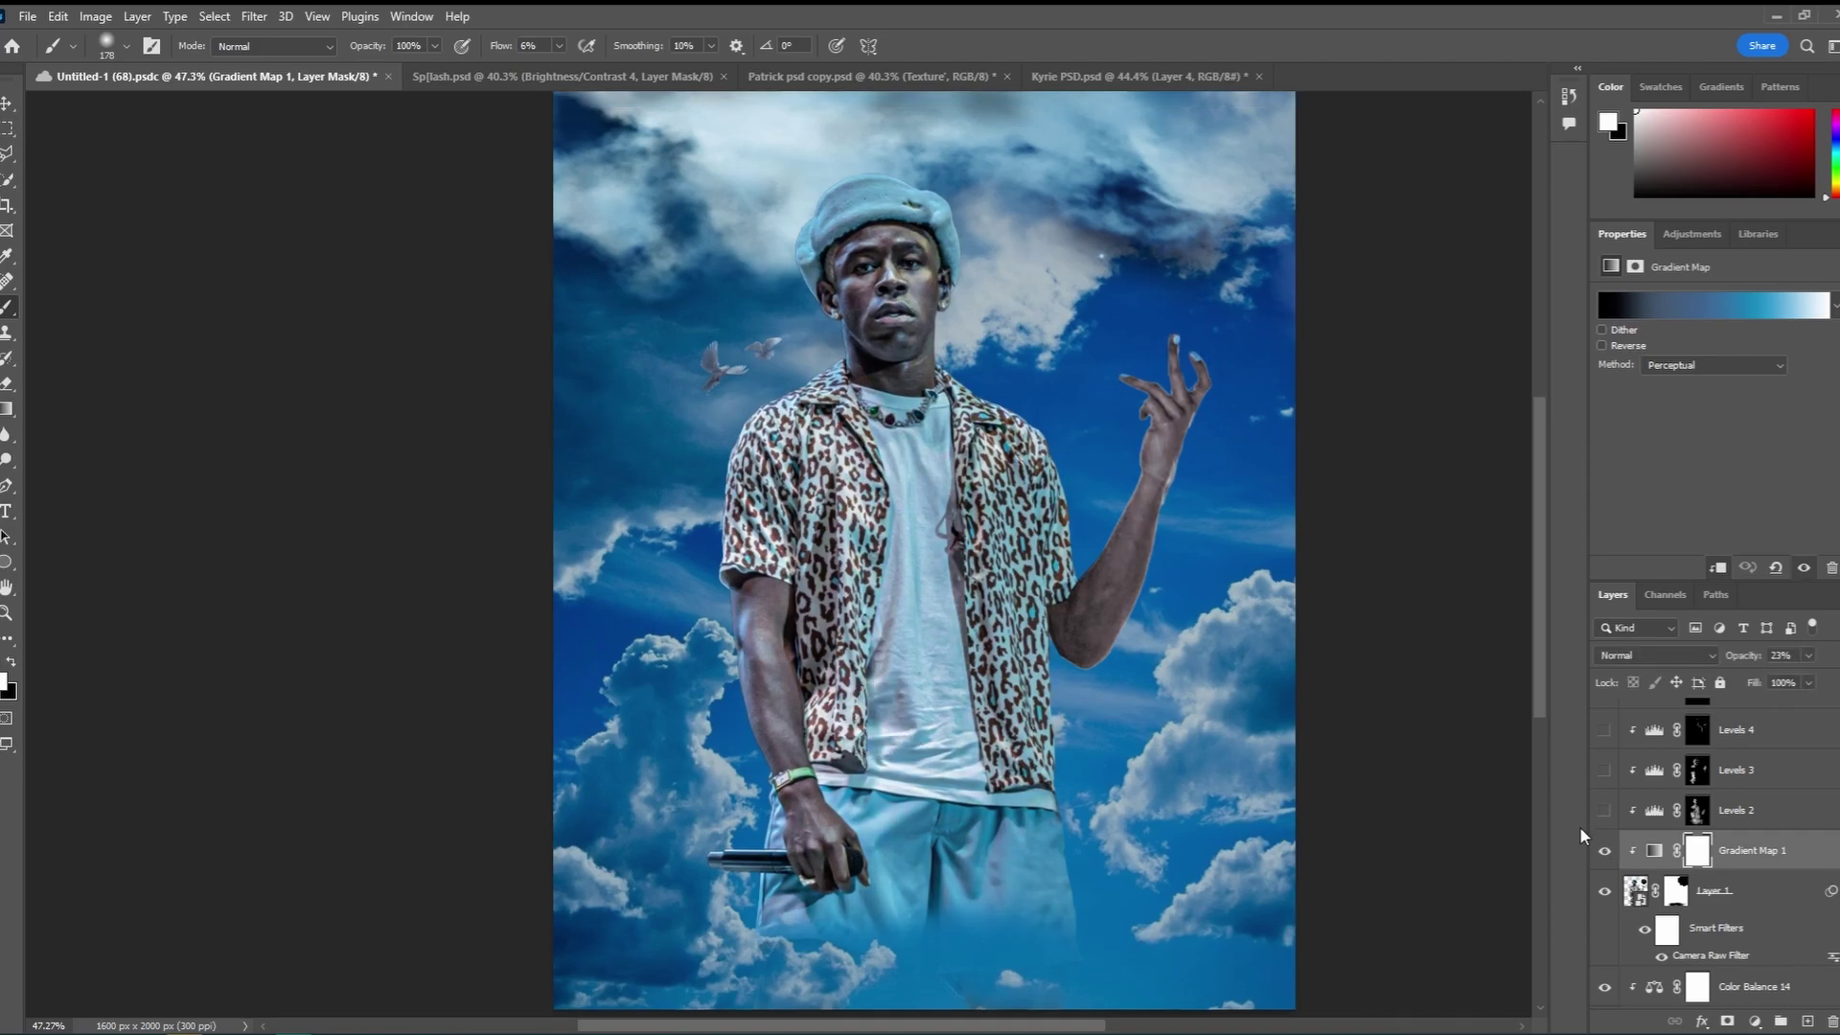
left_click(1654, 815)
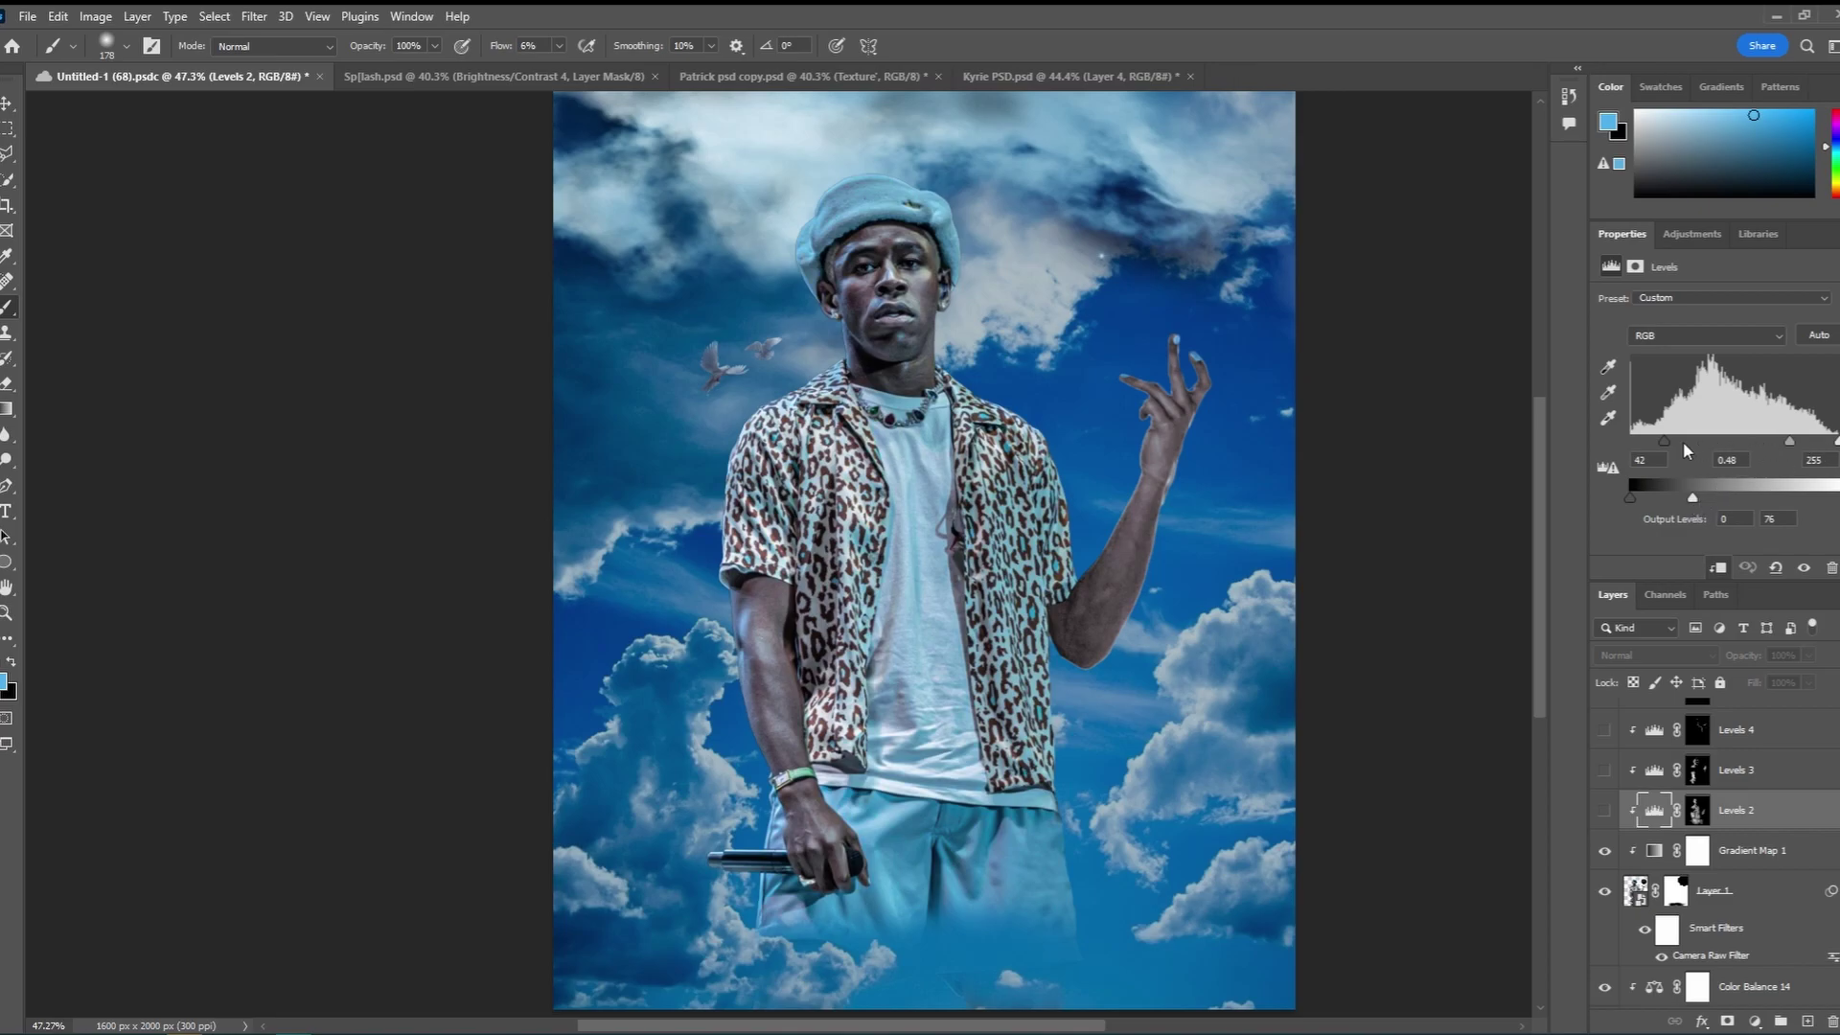
Toggle Levels 2 off and on repeatedly to compare the figure, leaving it visible
left_click(1604, 814)
left_click(1604, 814)
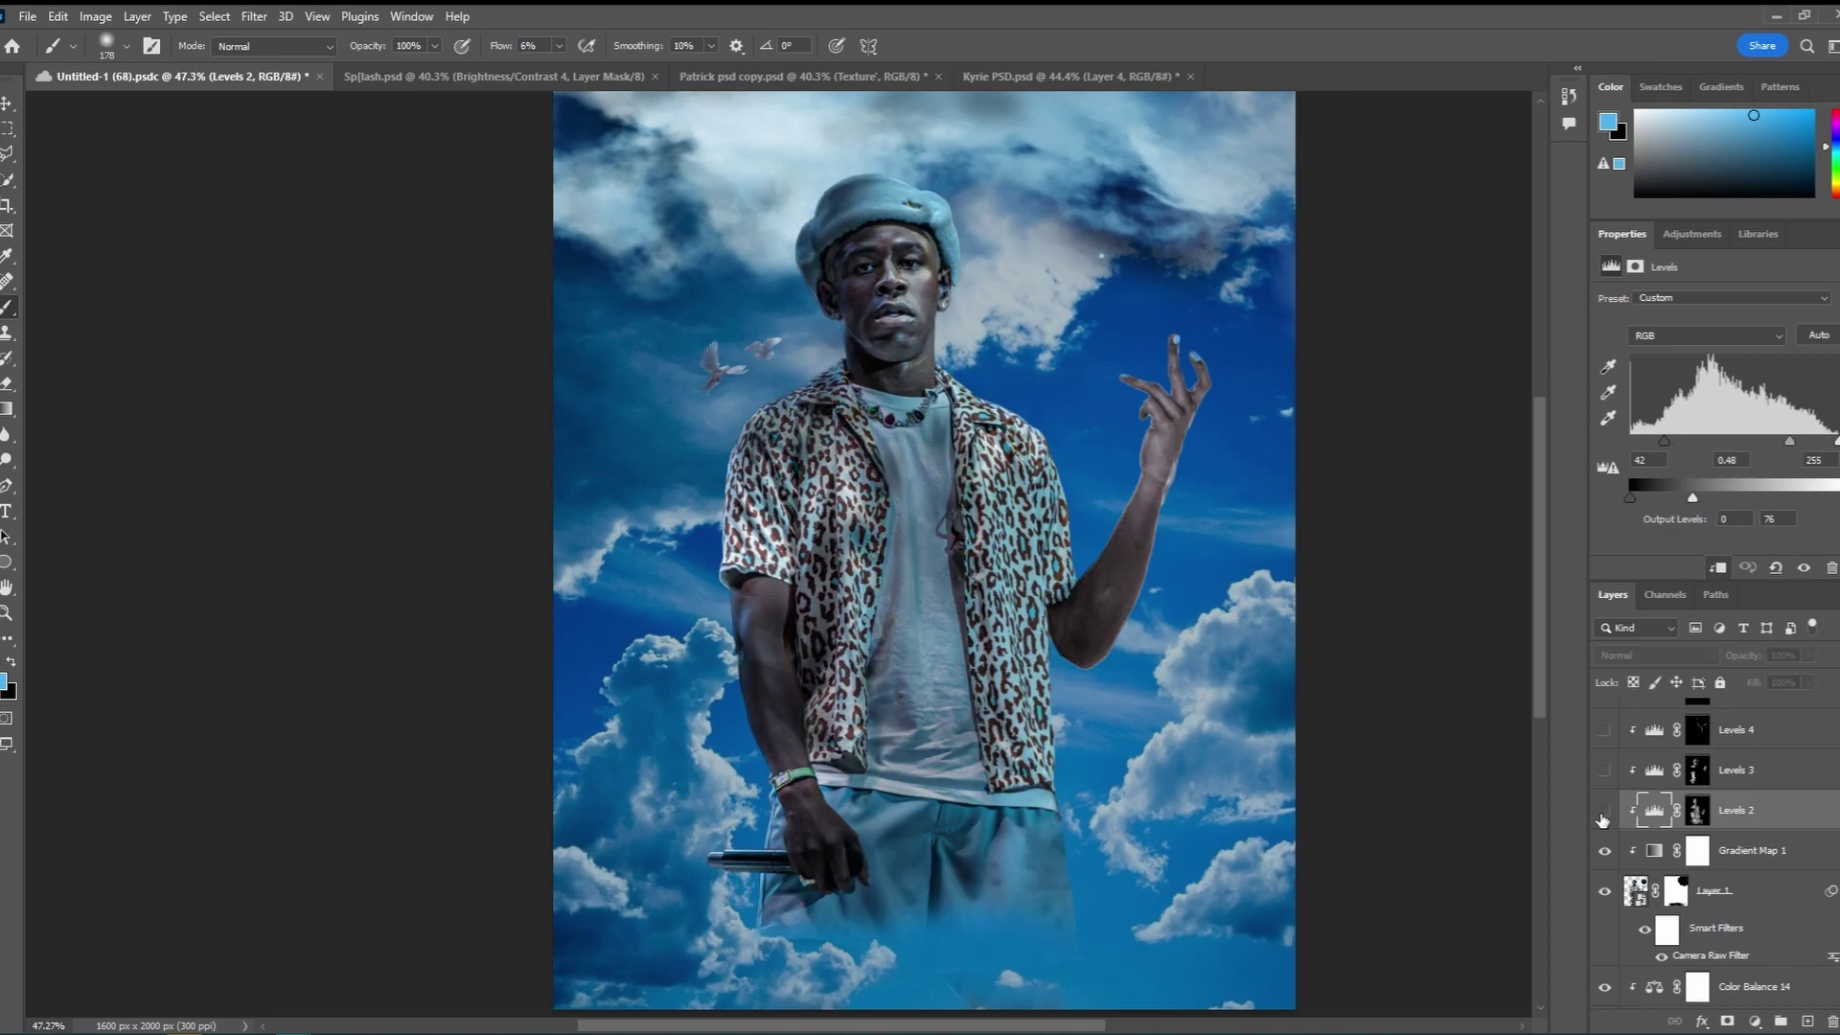
left_click(1603, 814)
left_click(1604, 815)
left_click(1603, 814)
left_click(1603, 815)
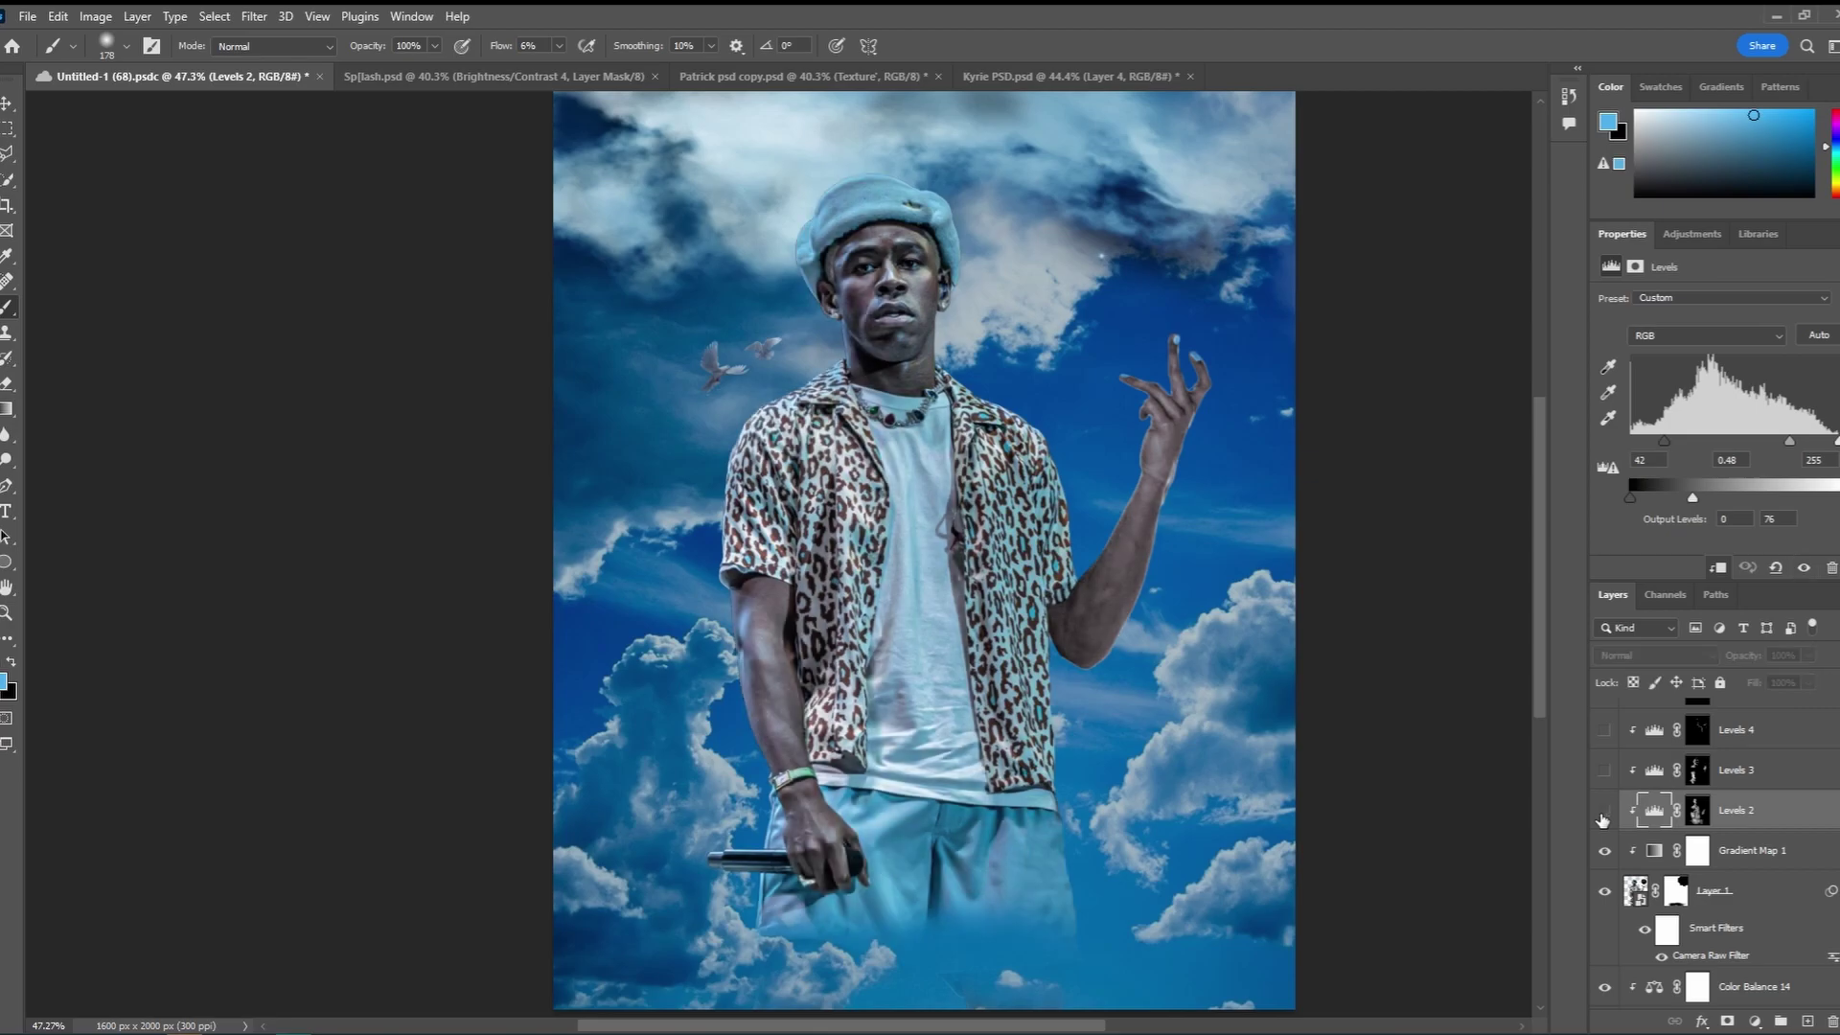
left_click(1604, 815)
scroll(1233, 760, "left", 1)
left_click(1604, 813)
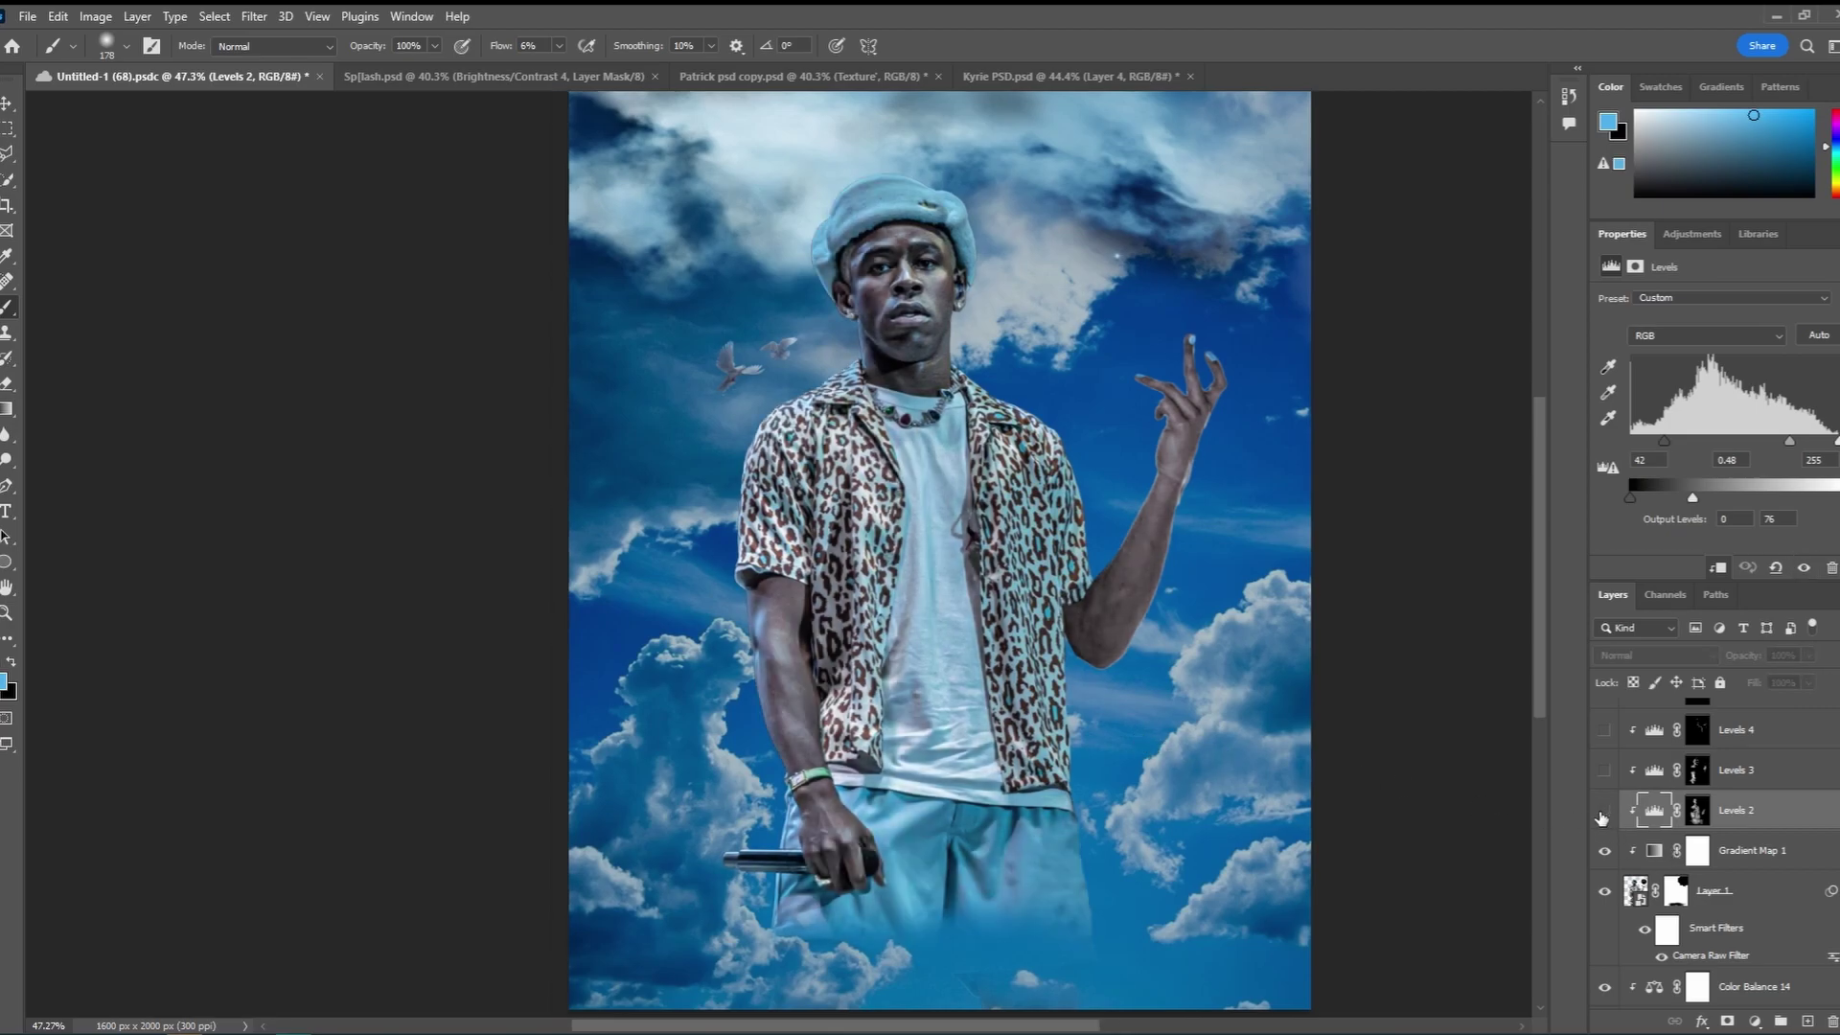
left_click(1604, 813)
scroll(1015, 707, "left", 2)
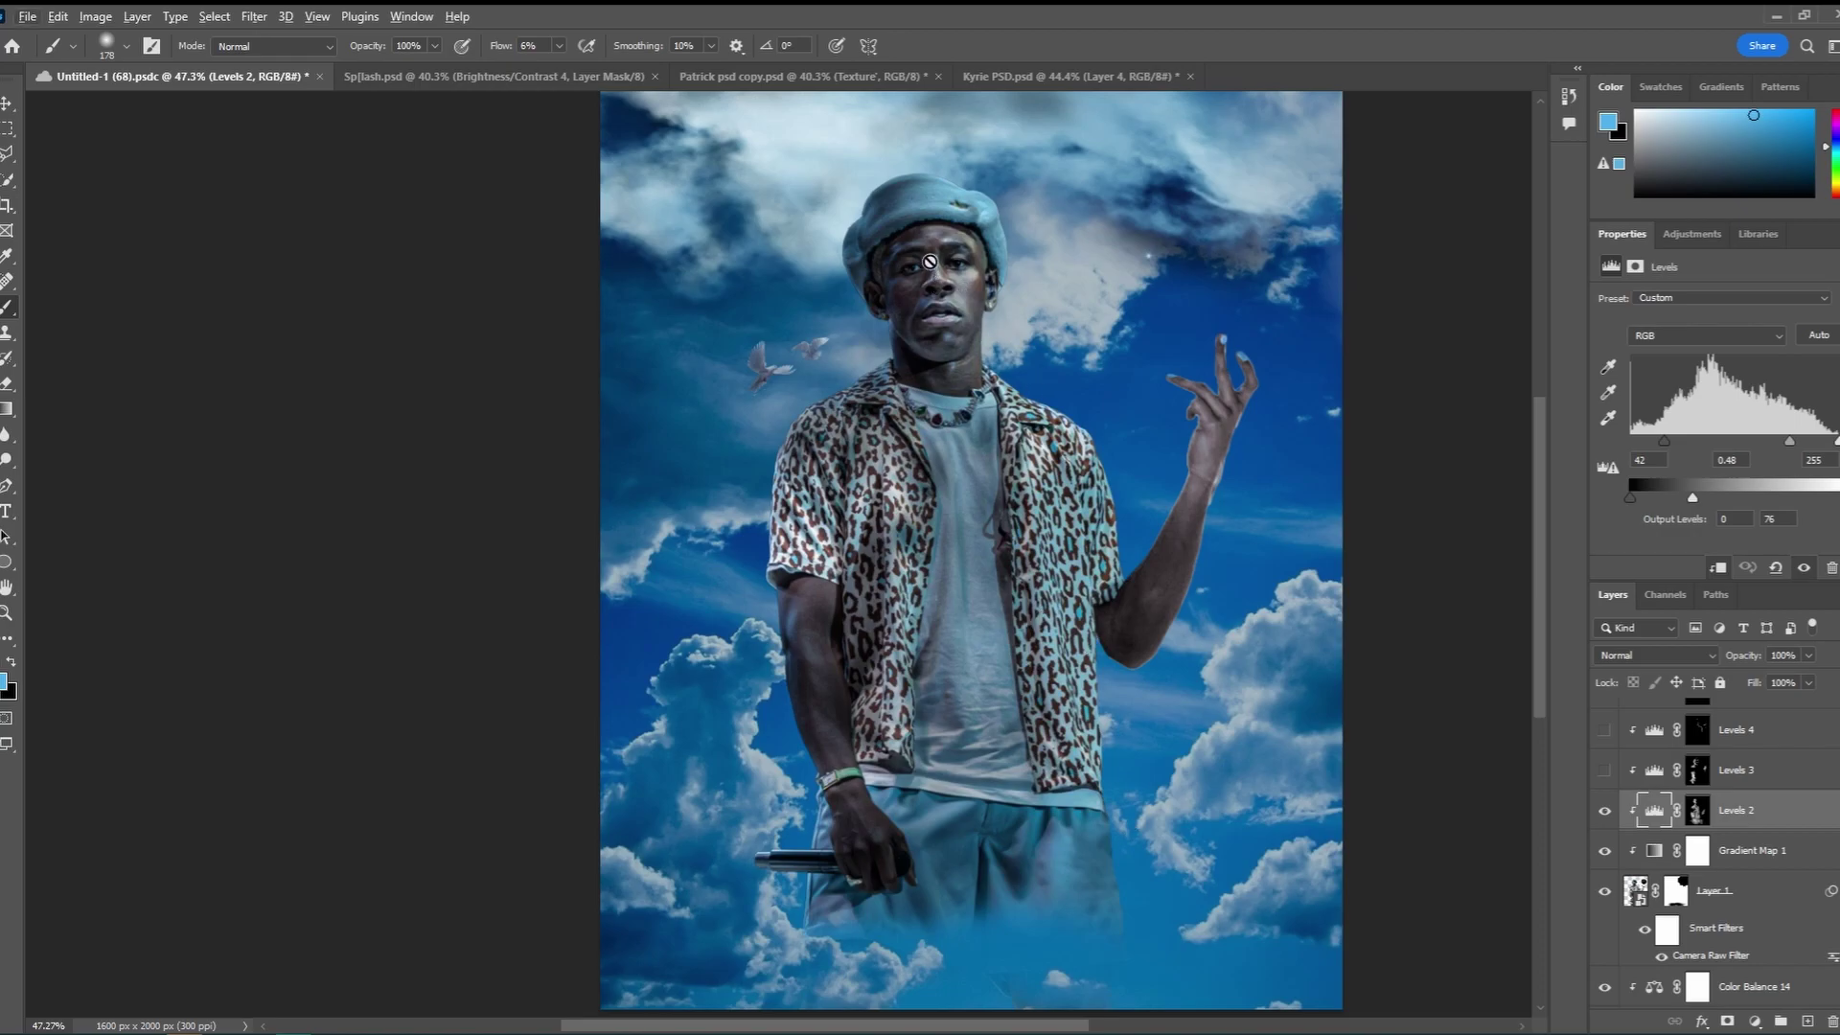
left_click(1603, 813)
left_click(1603, 812)
left_click(1603, 813)
left_click(1604, 812)
left_click(1603, 813)
left_click(1603, 813)
Switch on the Levels 3 darkening after comparing the figure with and without it
left_click(1607, 771)
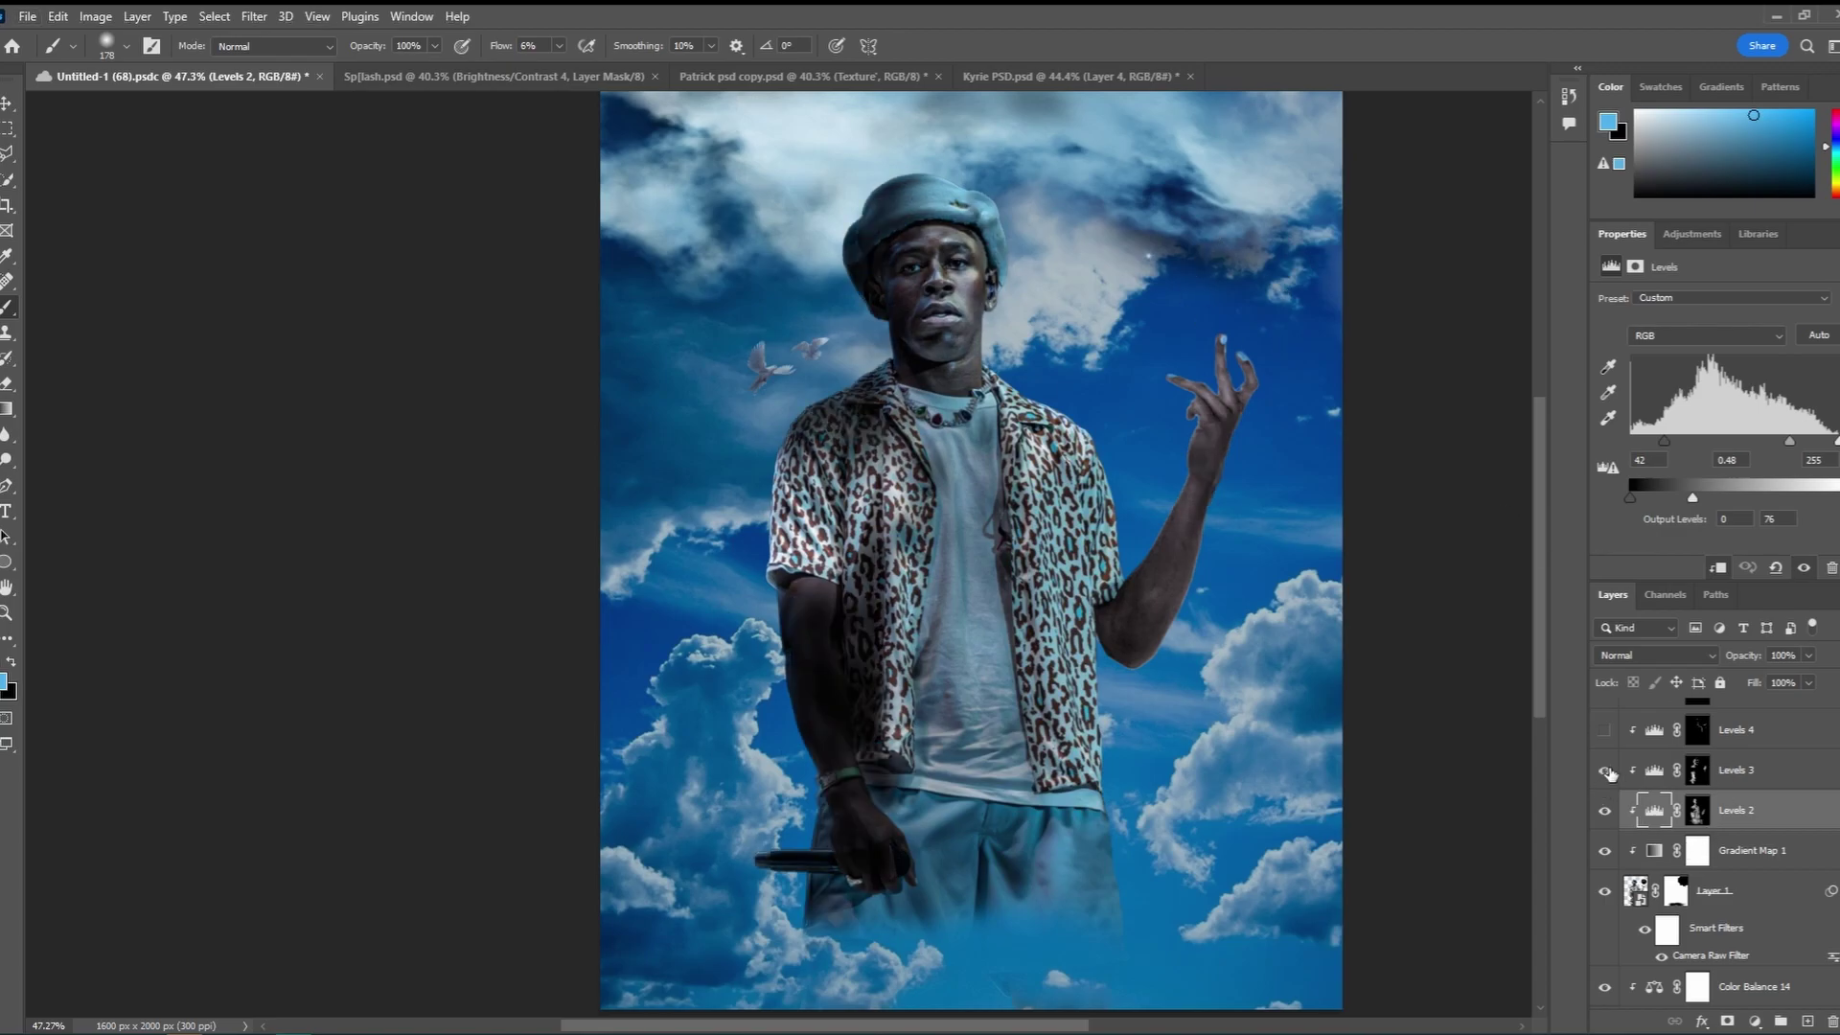
left_click(1606, 771)
left_click(1606, 771)
left_click(1606, 770)
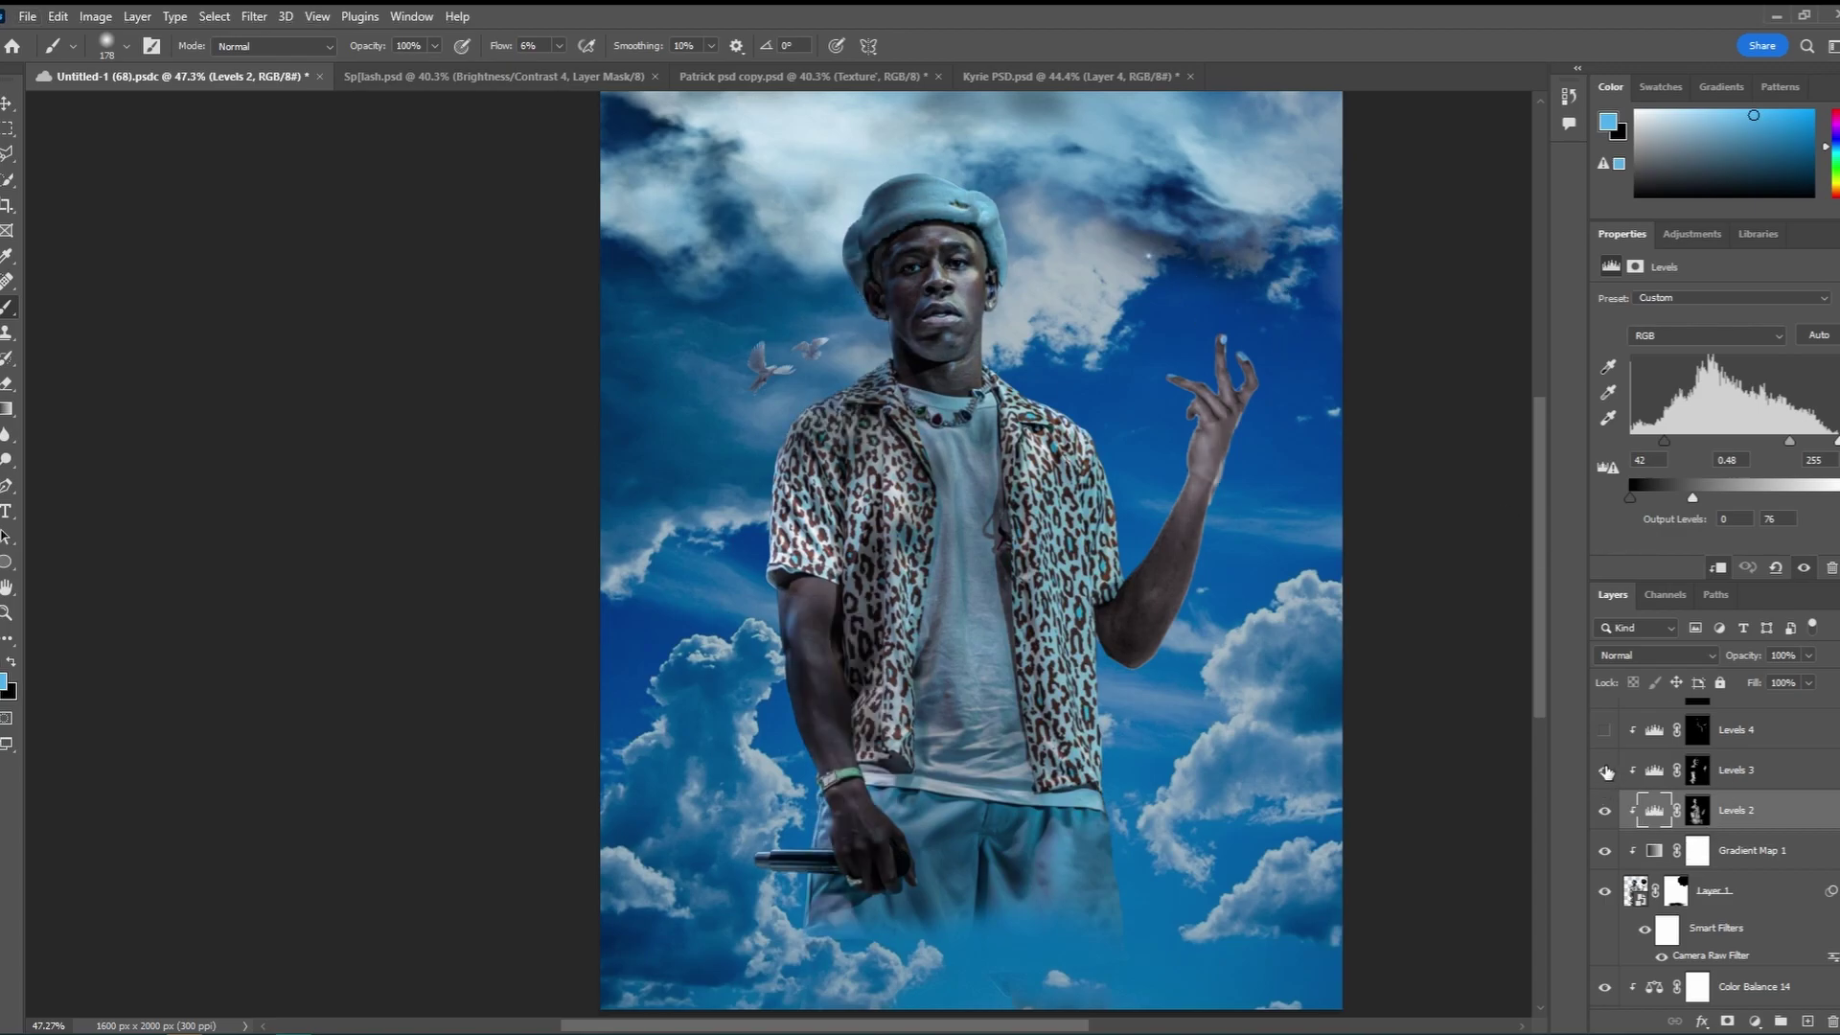
left_click(1606, 771)
left_click(1606, 770)
left_click(1606, 770)
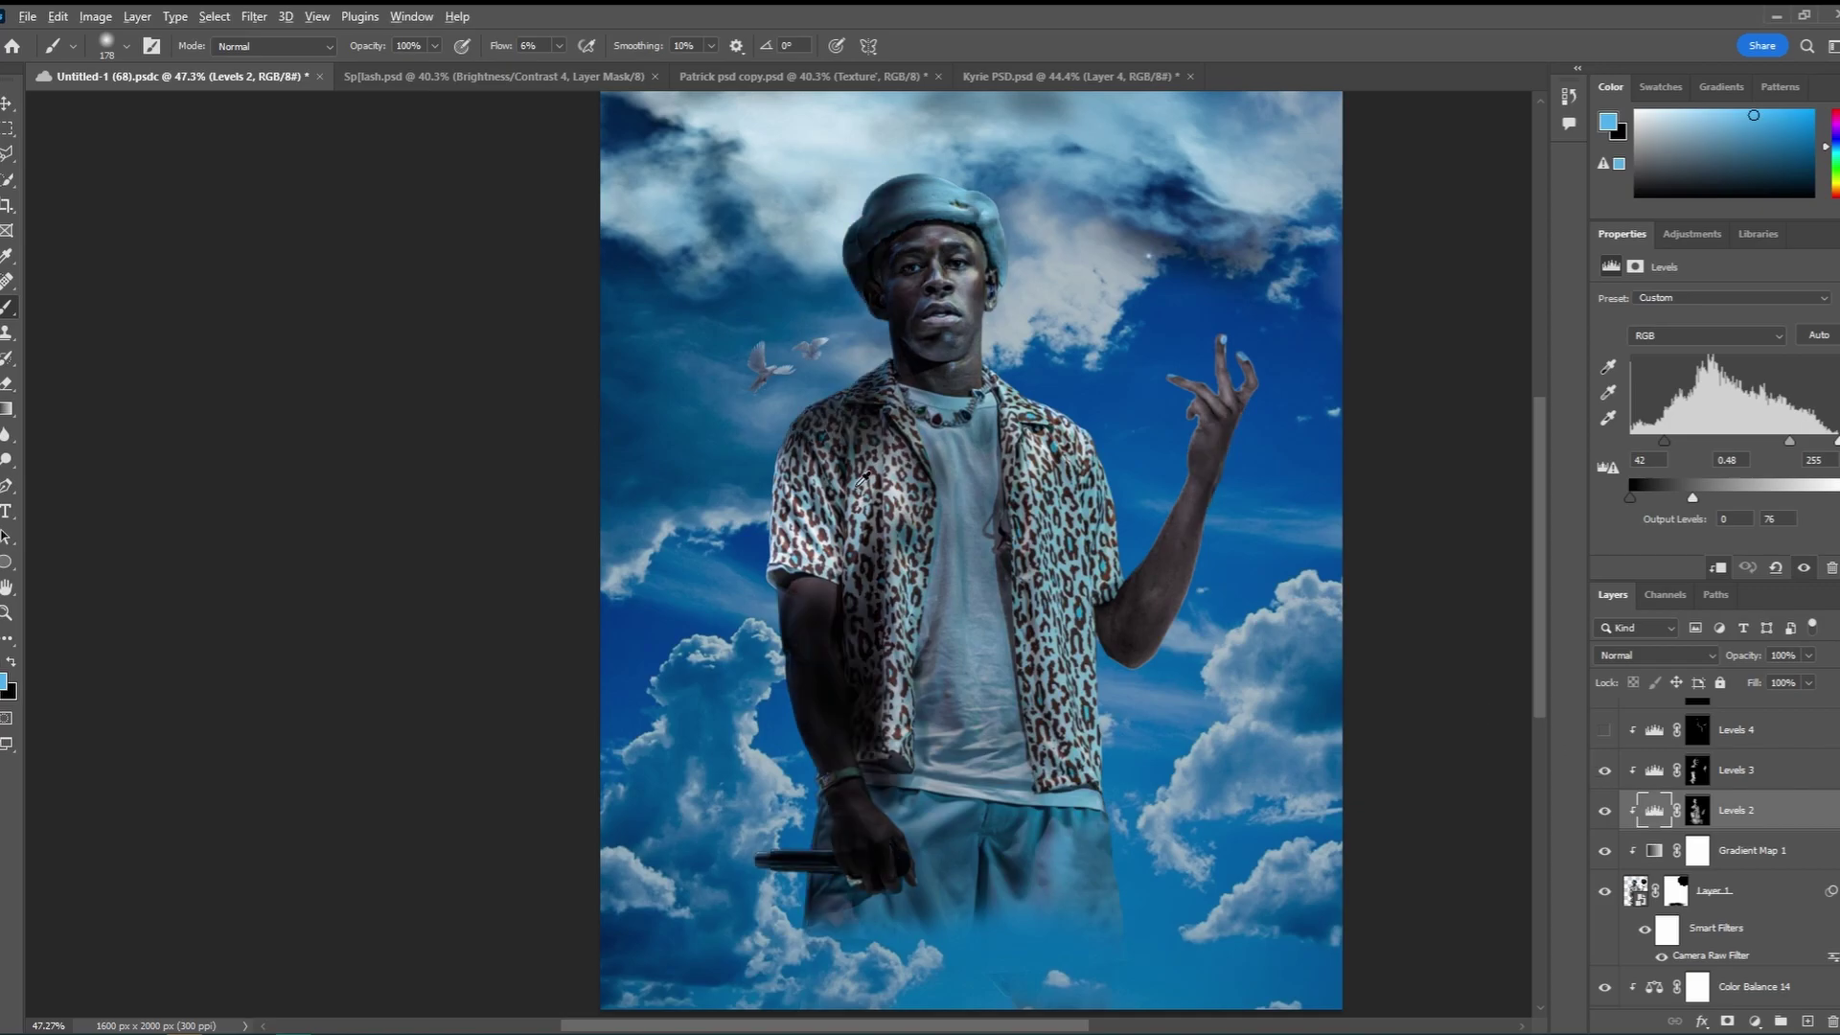
Preview the Goodnight-Quotes-1 cloud overlay, then hide it again
scroll(1687, 825, "down", 6)
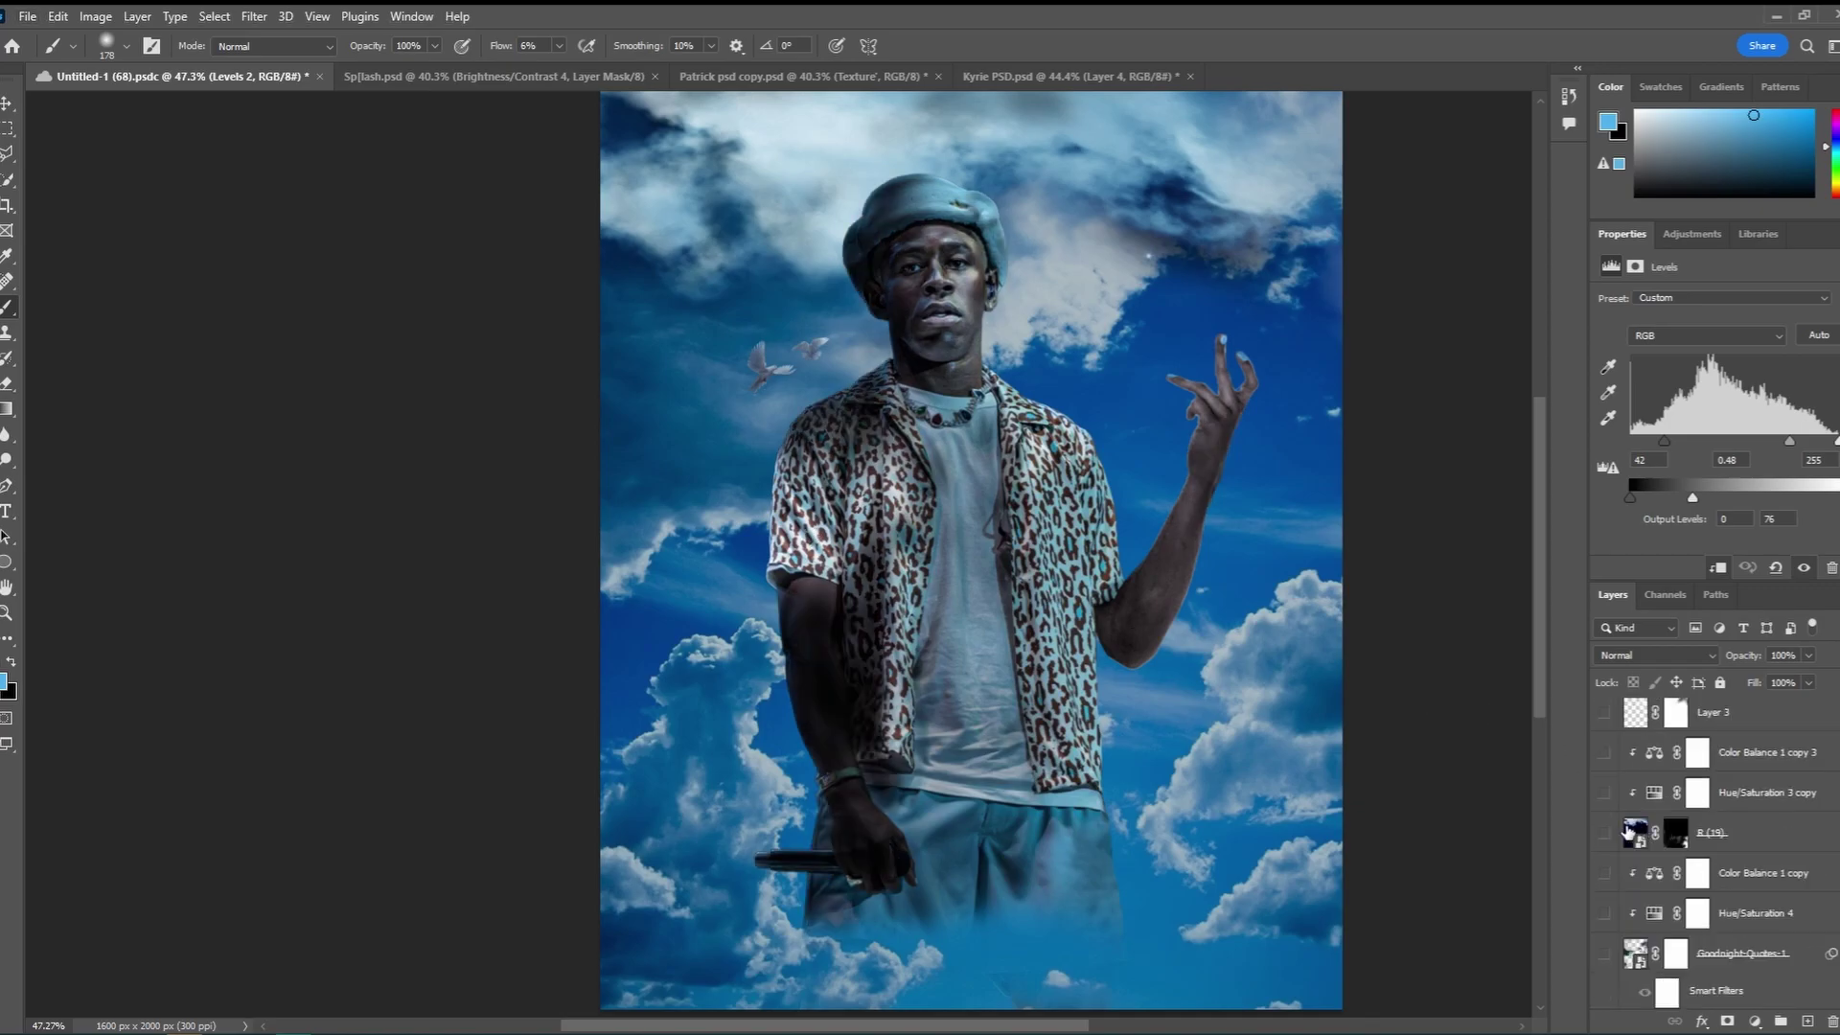
left_click(1603, 955)
left_click(1604, 954)
left_click(1603, 954)
left_click(1603, 955)
Compare the figure with and without its Levels adjustments, leaving Levels 2 on
scroll(1606, 958, "down", 5)
left_click(1605, 867)
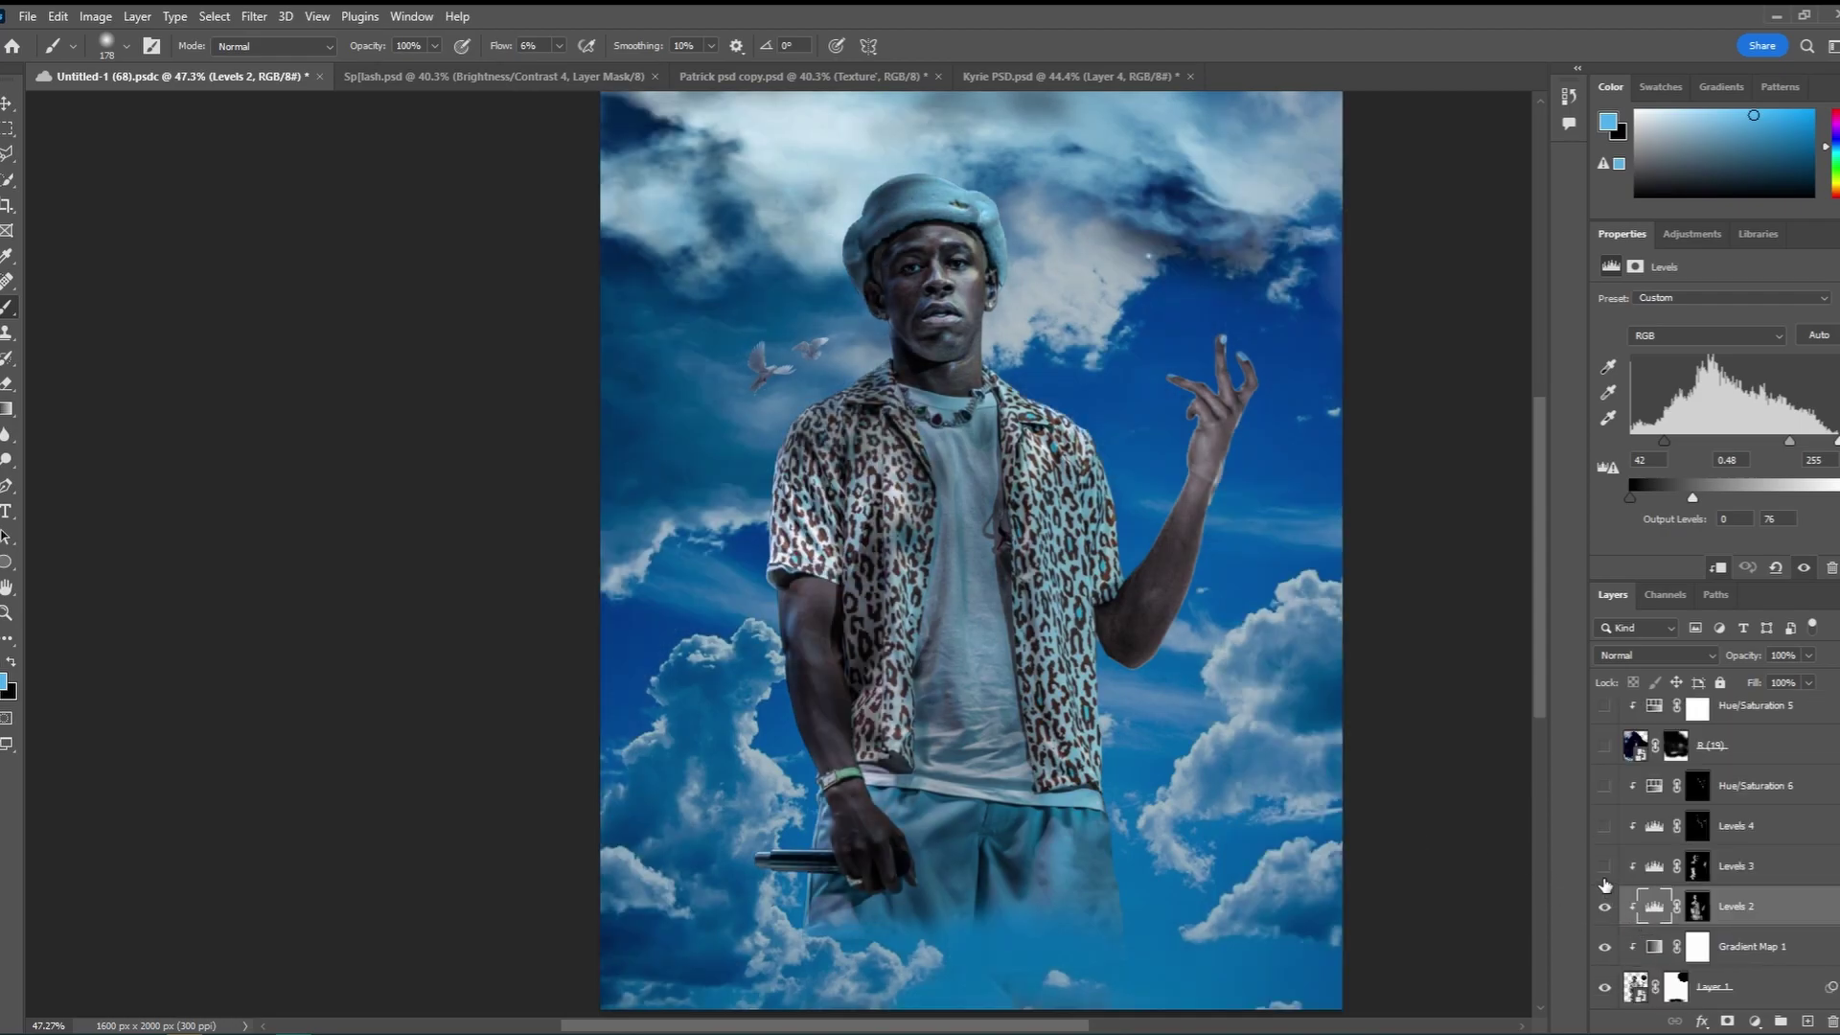
left_click(1605, 867)
left_click(1605, 868)
left_click(1605, 868)
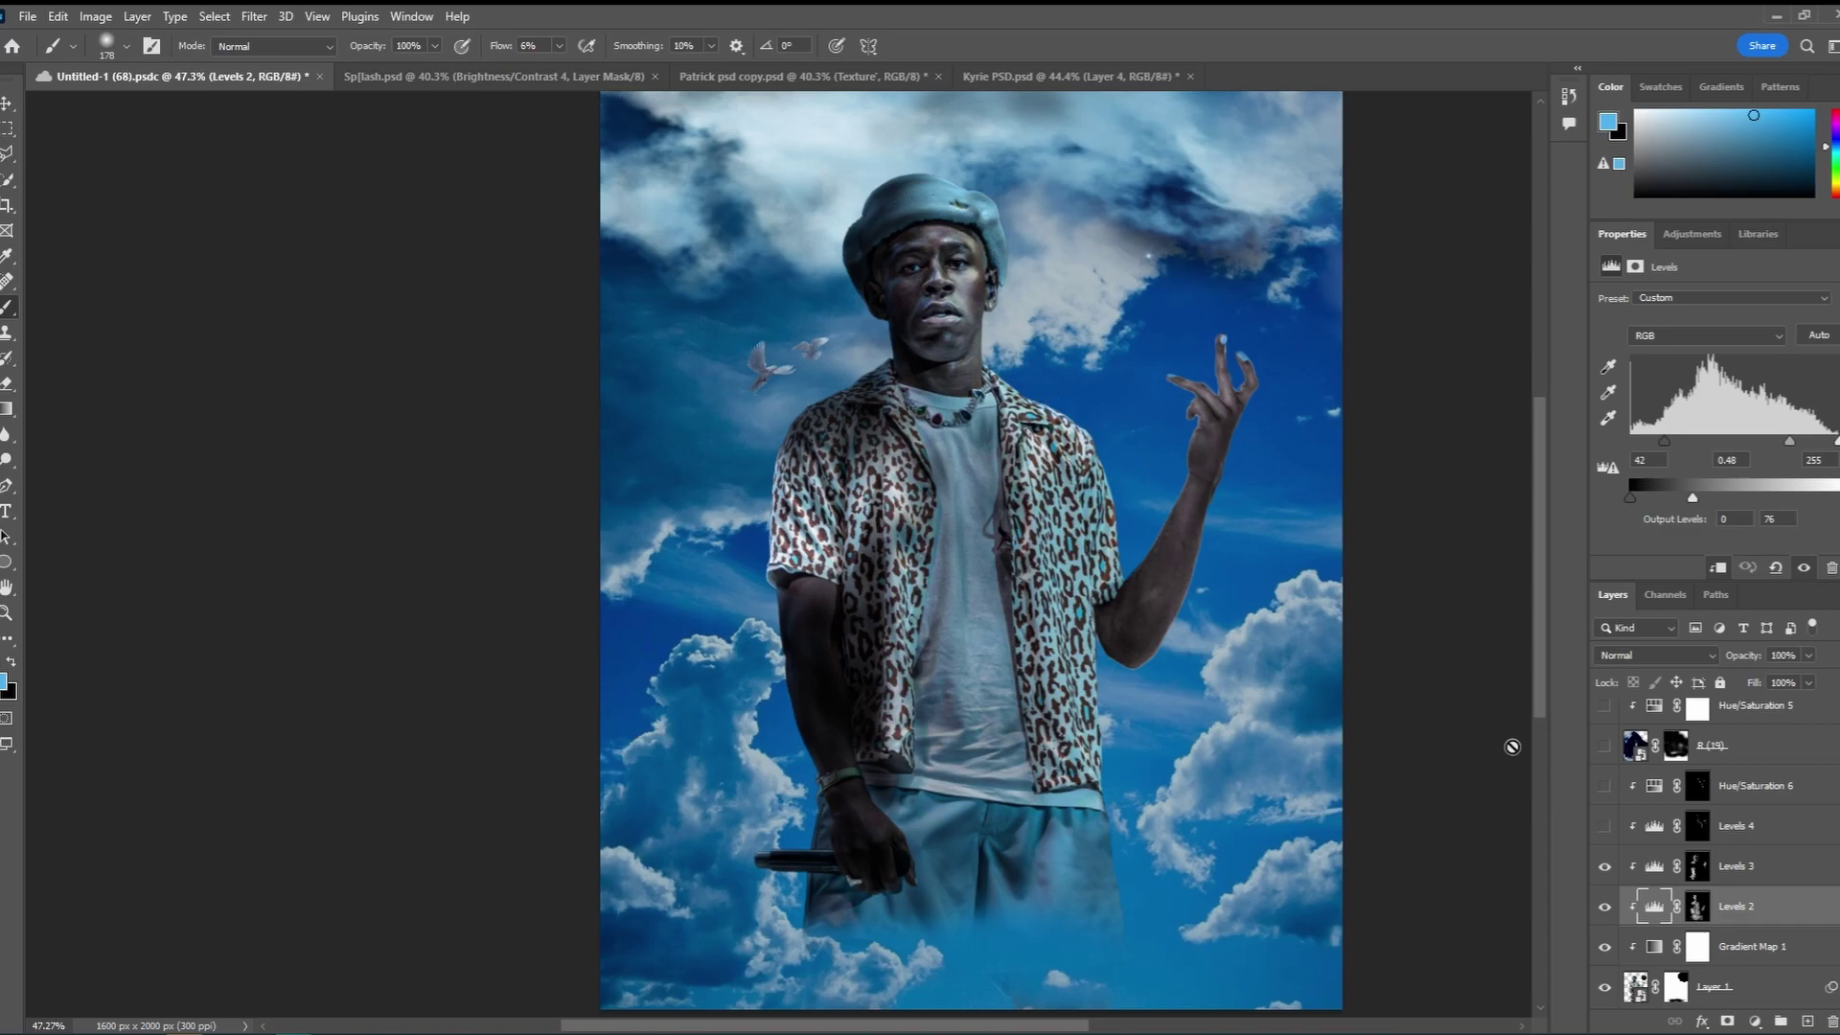
left_click(1605, 906)
left_click(1605, 906)
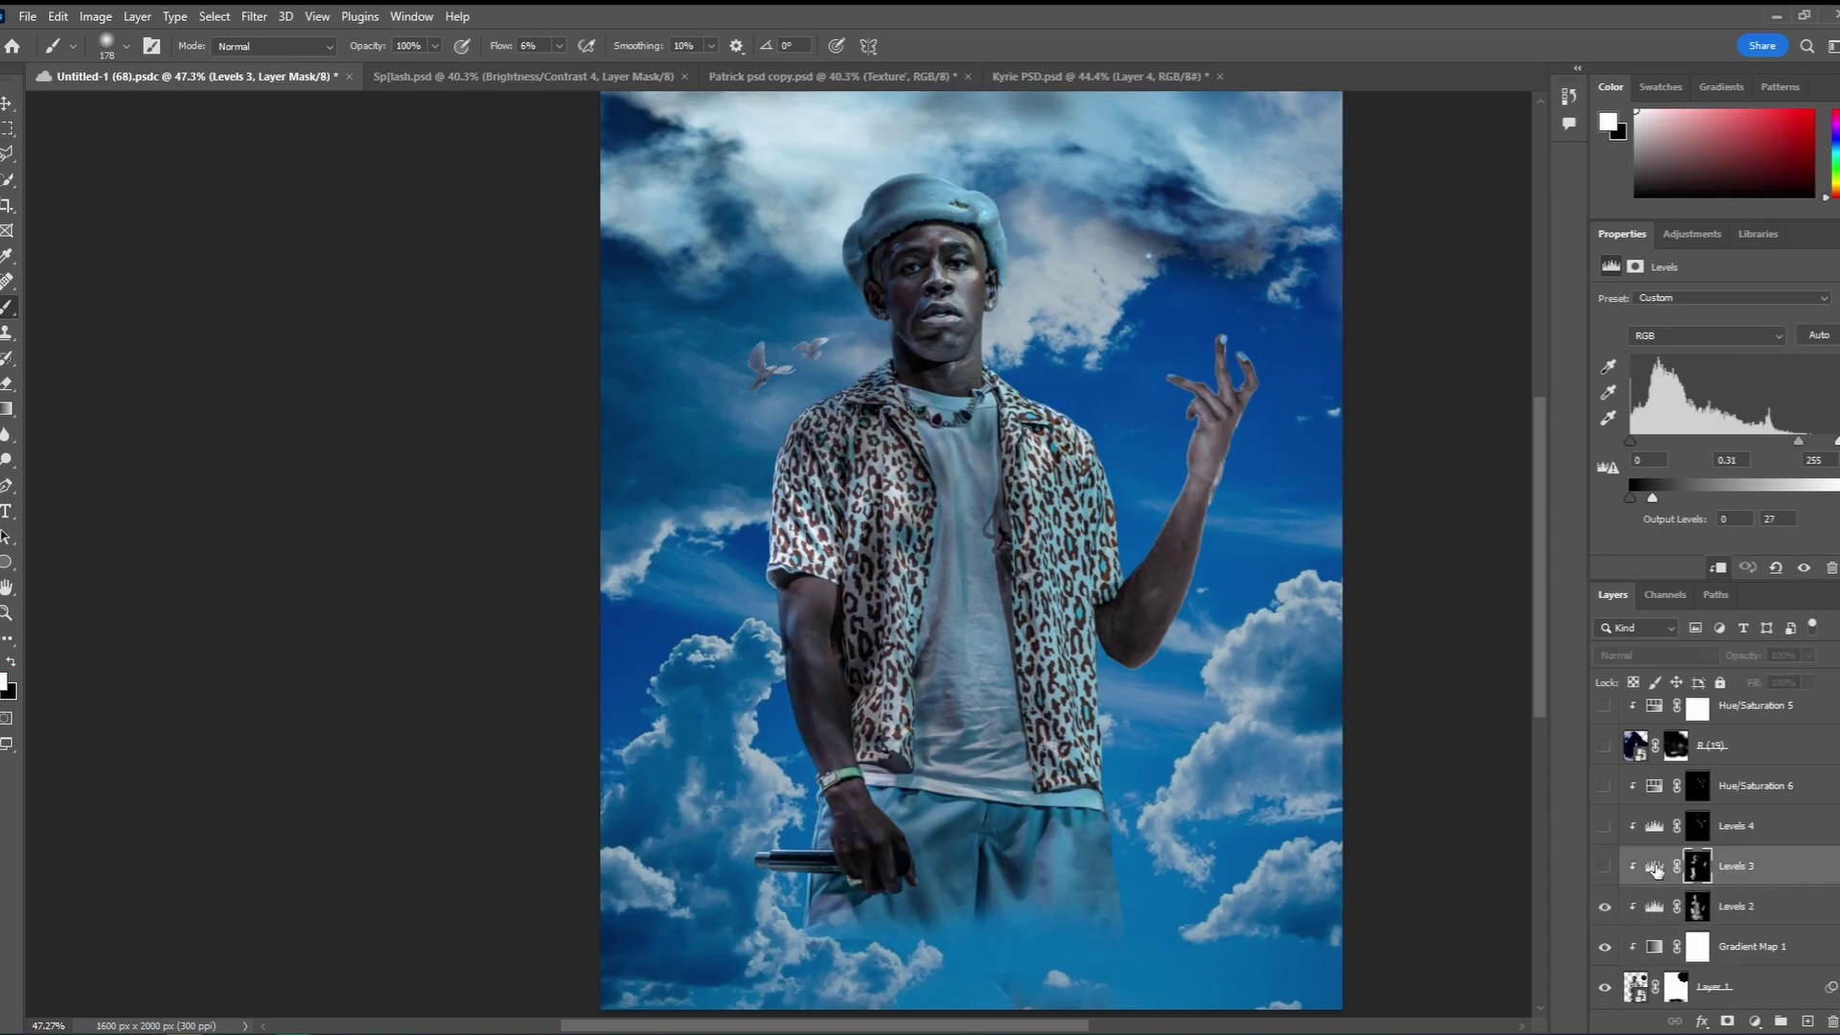
Select the Levels 2 and Levels 3 masks, keeping Levels 3 switched on after comparing
left_click(1697, 906)
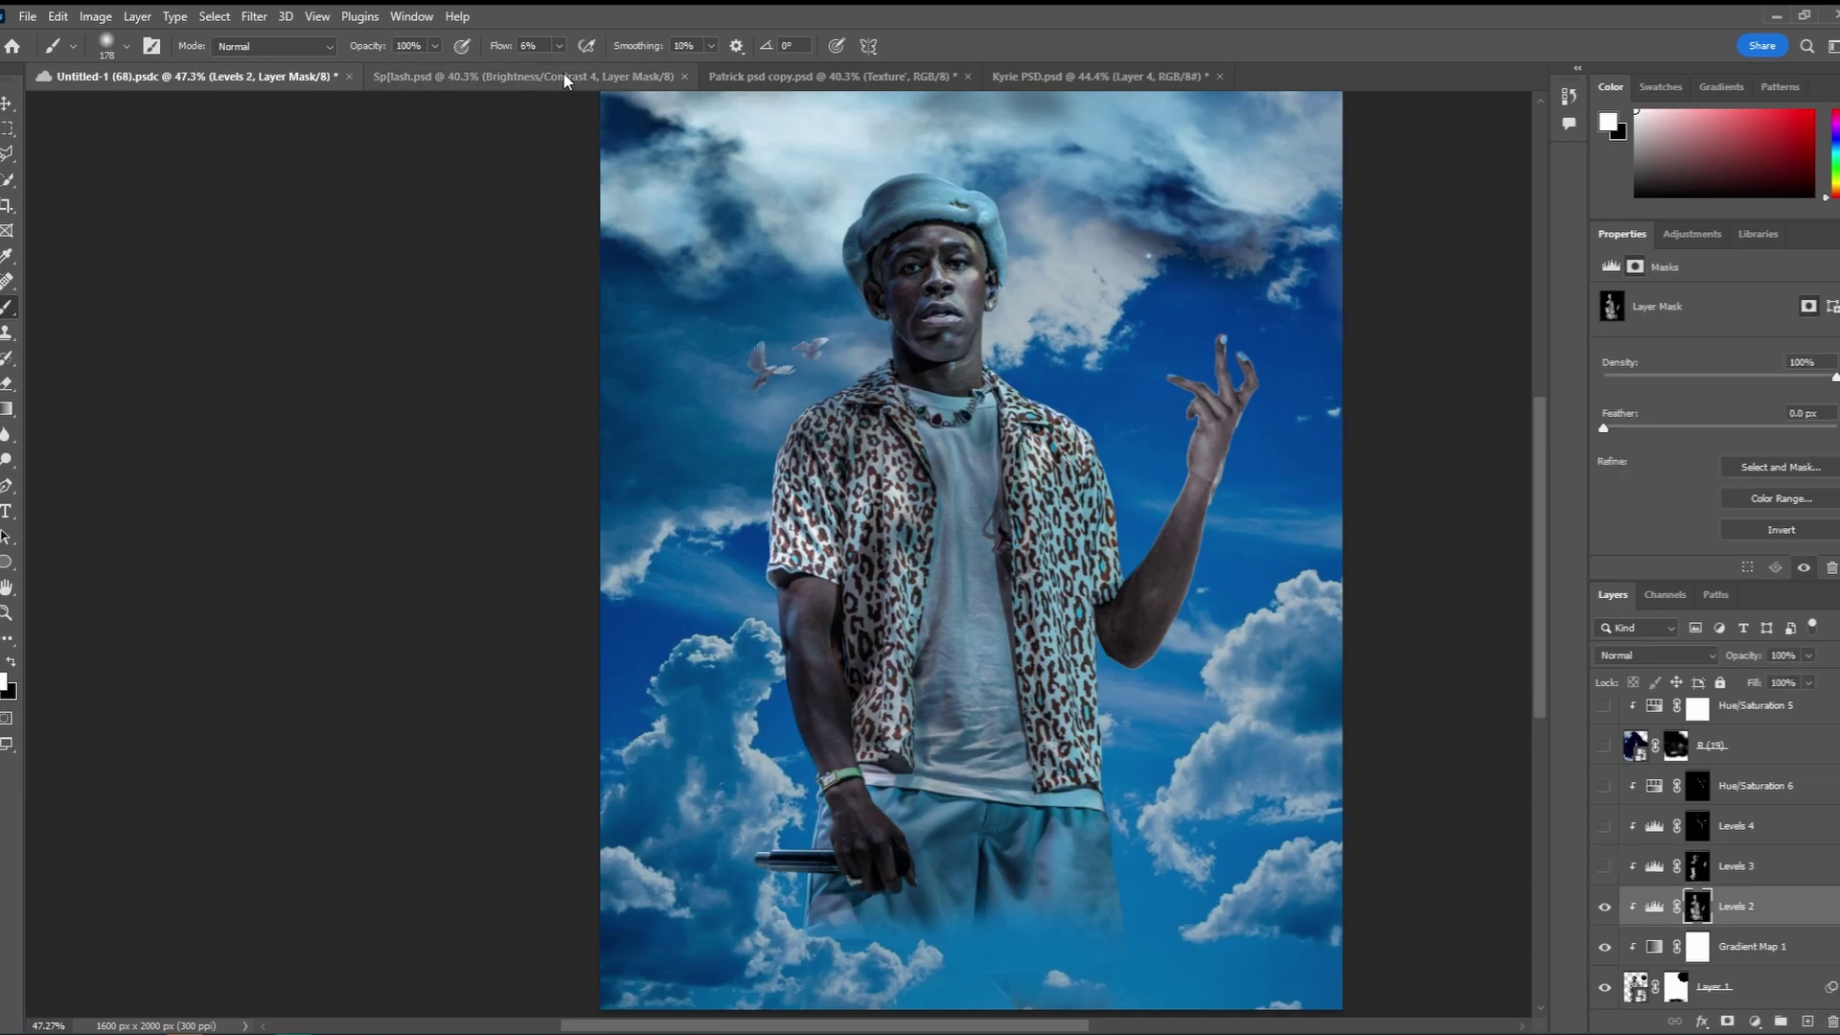
left_click(1698, 868)
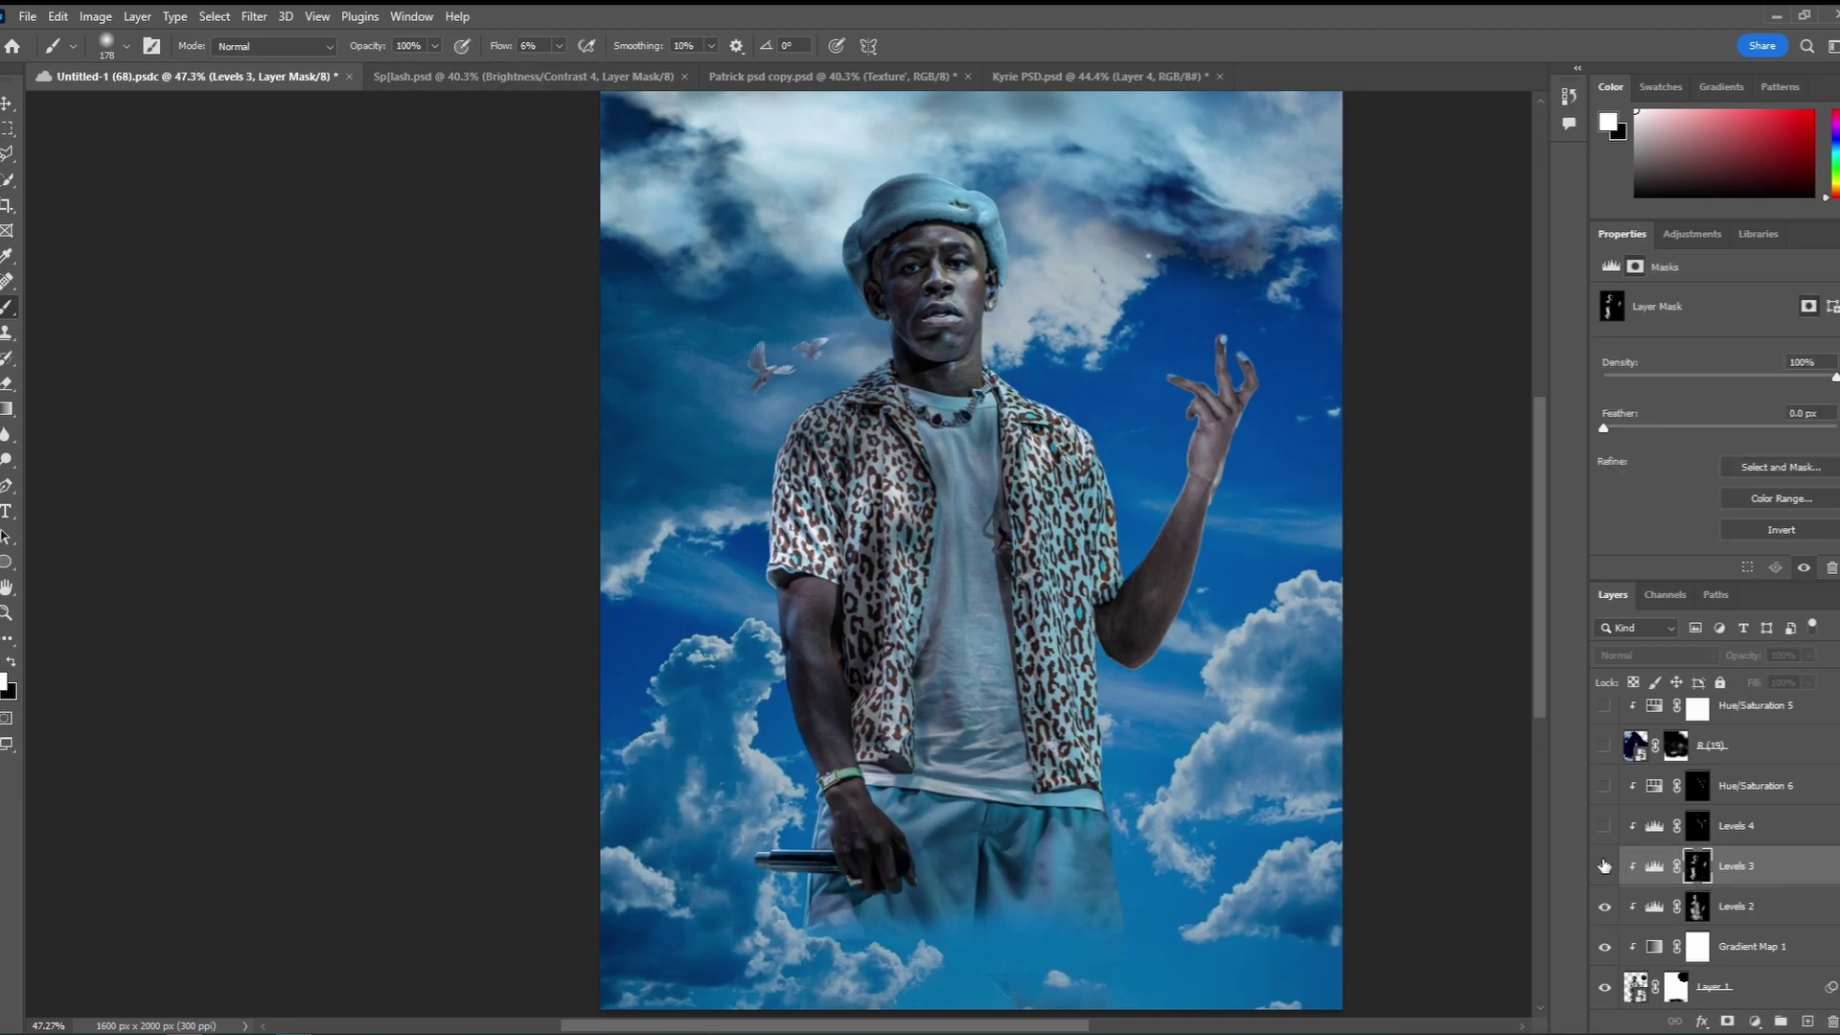
left_click(1604, 865)
left_click(1604, 866)
left_click(1605, 865)
left_click(1604, 866)
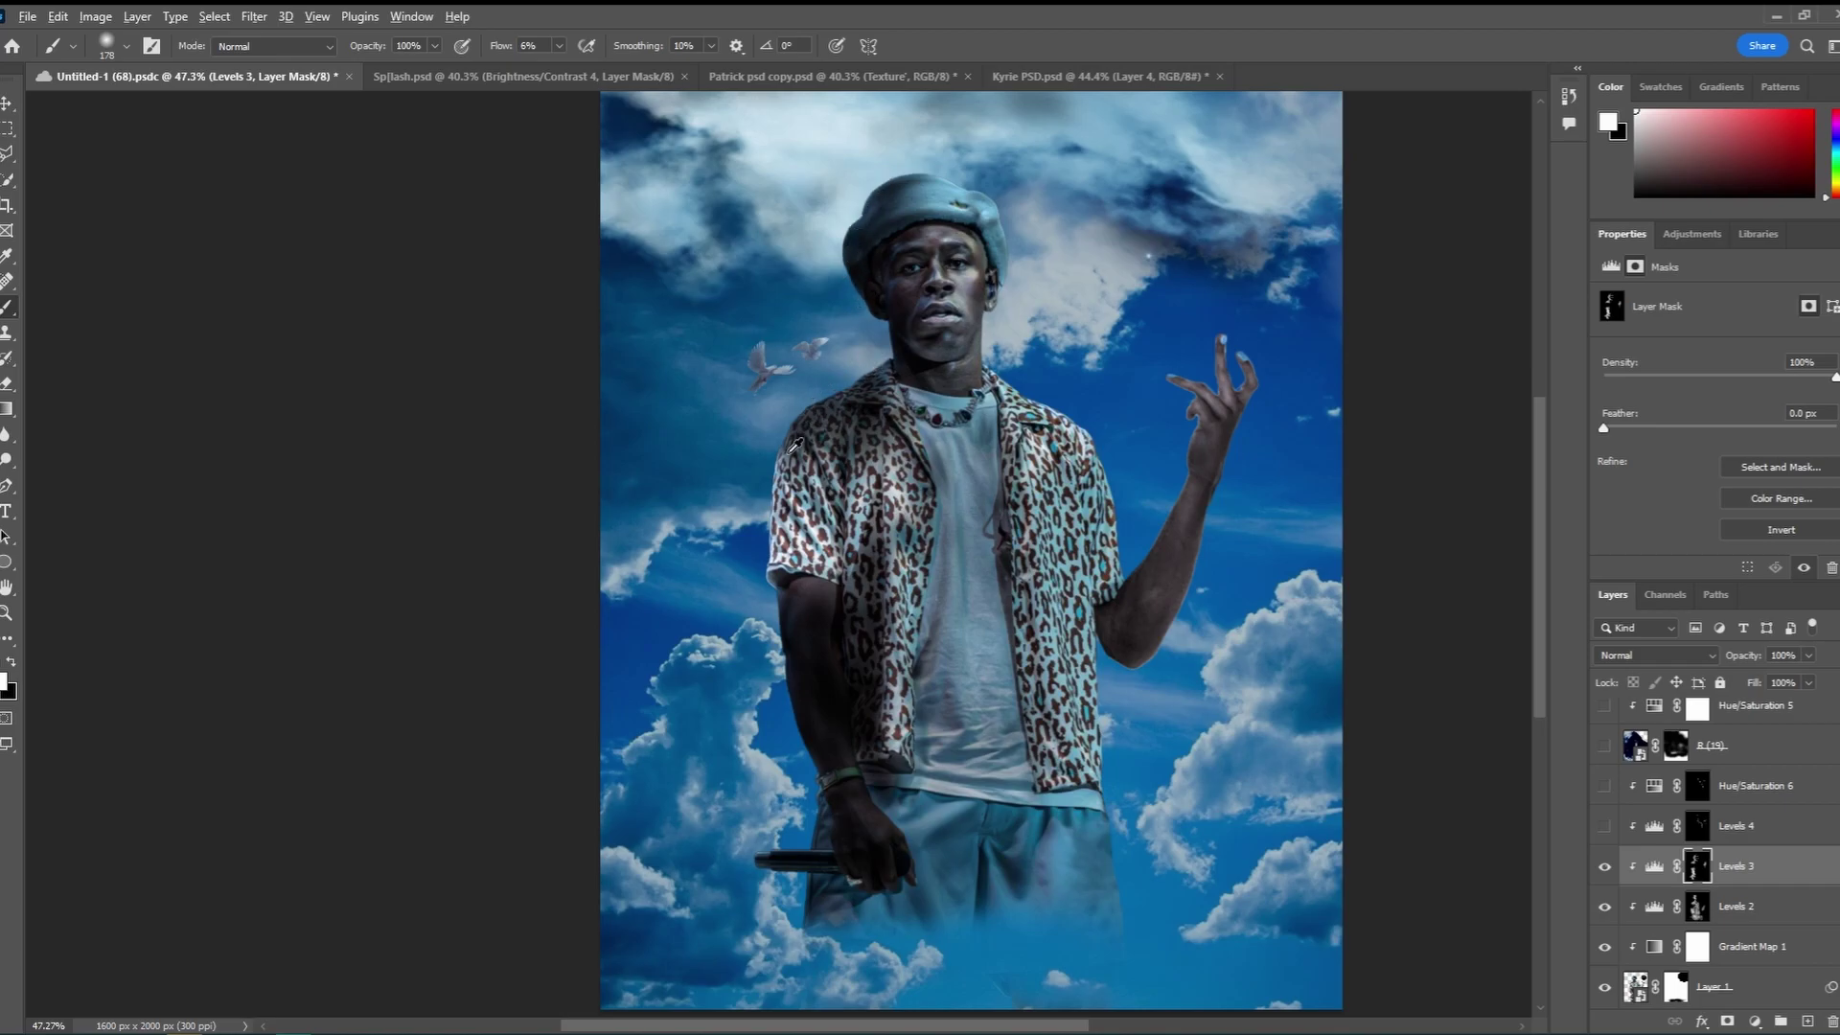
left_click(1605, 863)
left_click(1608, 865)
Switch on Levels 4 after comparing it, then show the Earth globe
left_click(1656, 834)
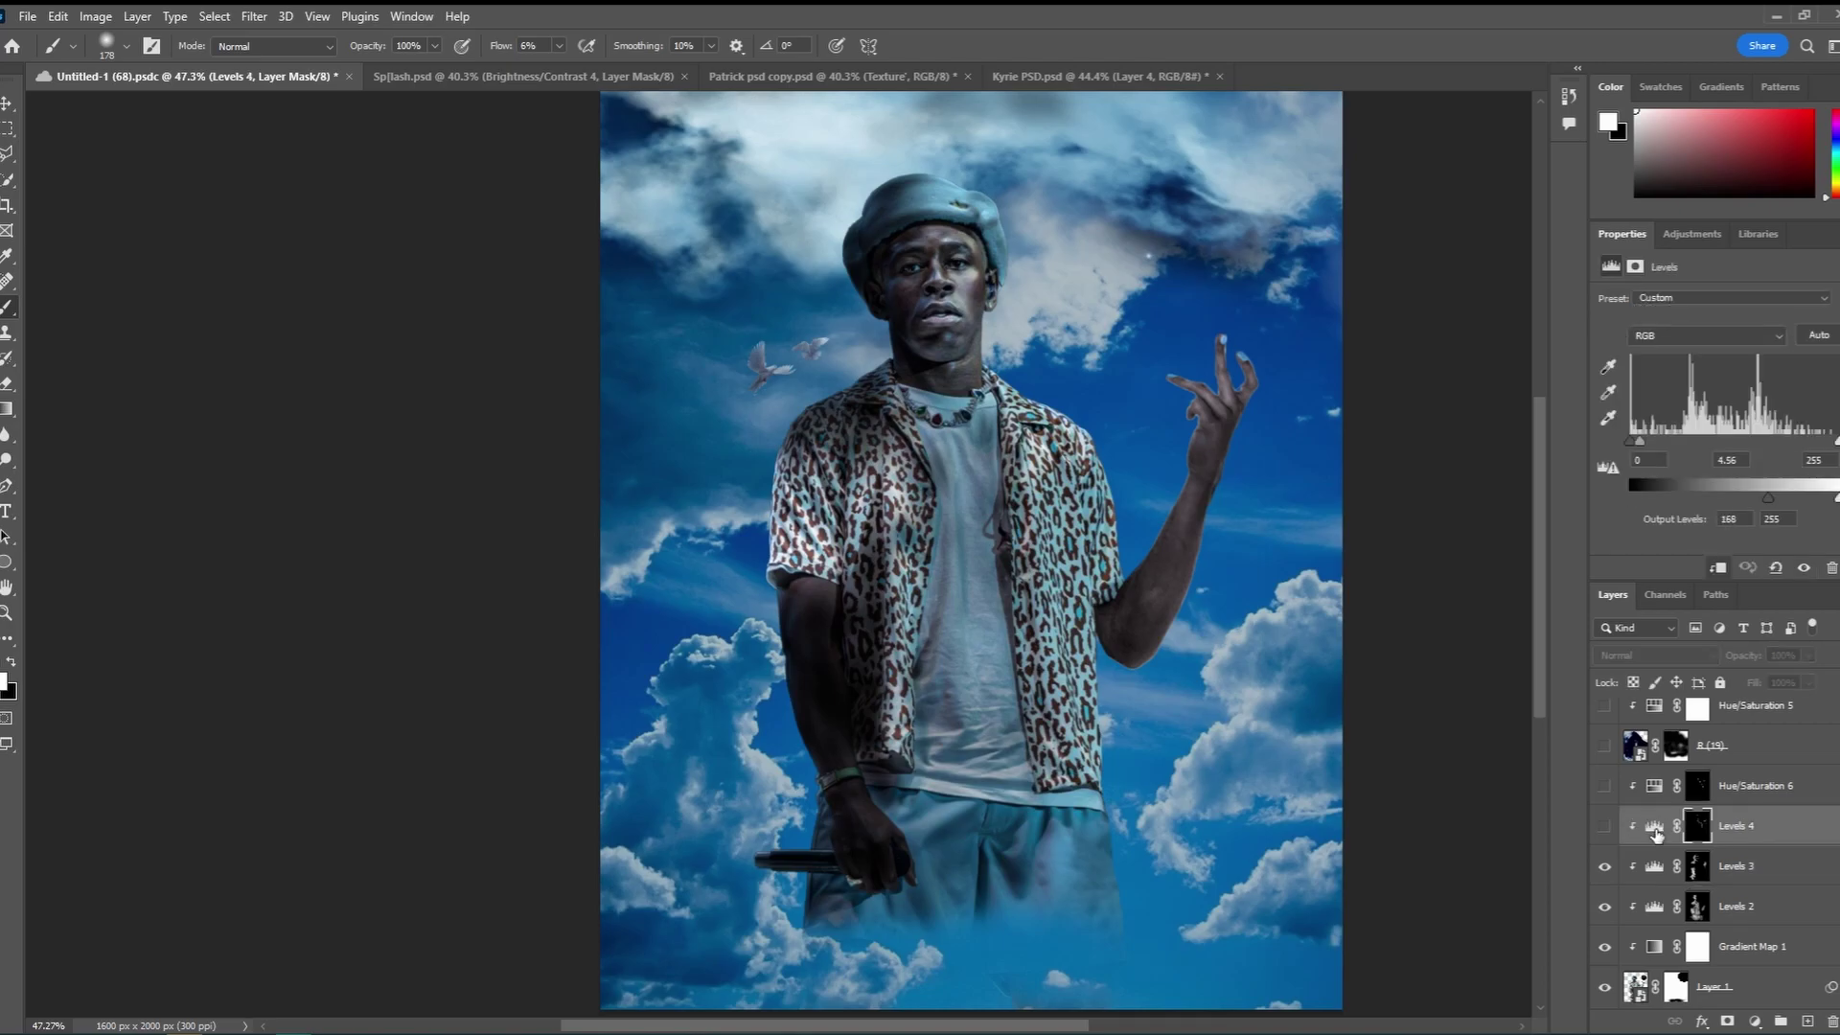
left_click(1607, 826)
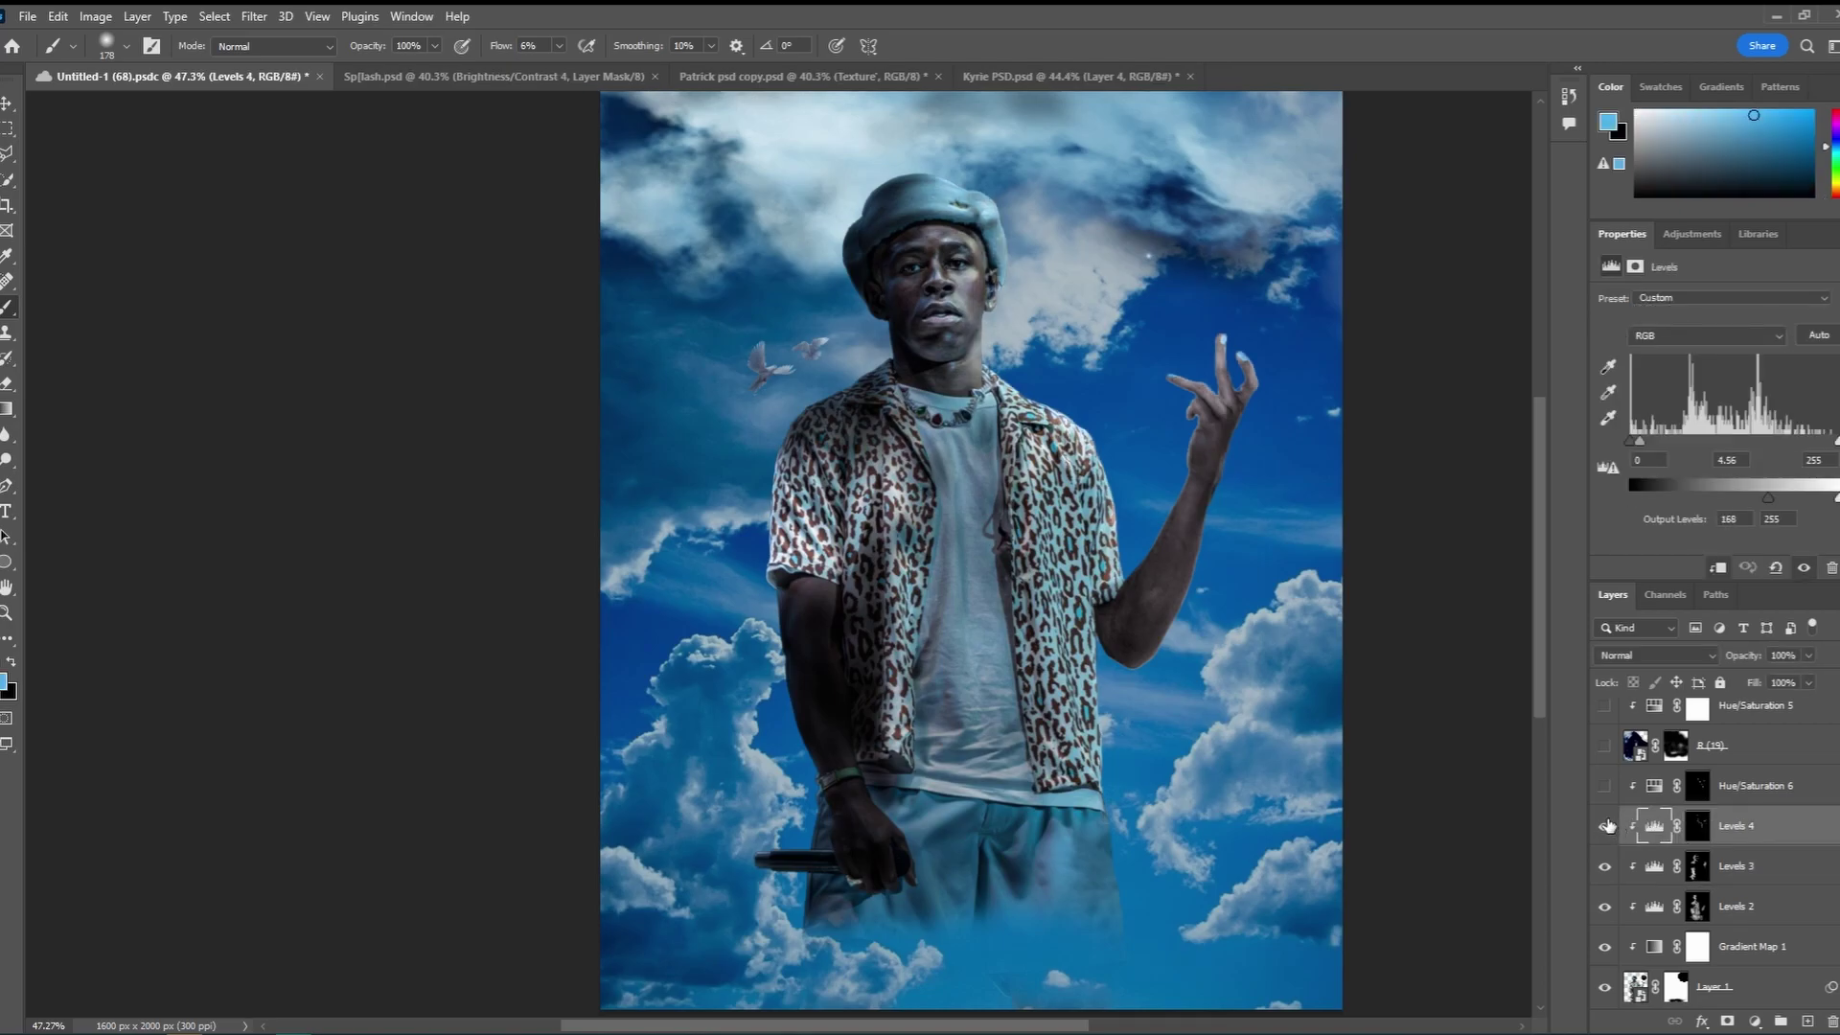
left_click(1607, 827)
left_click(1607, 826)
left_click(1607, 825)
left_click(1608, 825)
left_click(1601, 826)
left_click(1600, 826)
left_click(1600, 826)
left_click(1600, 826)
scroll(1599, 840, "up", 5)
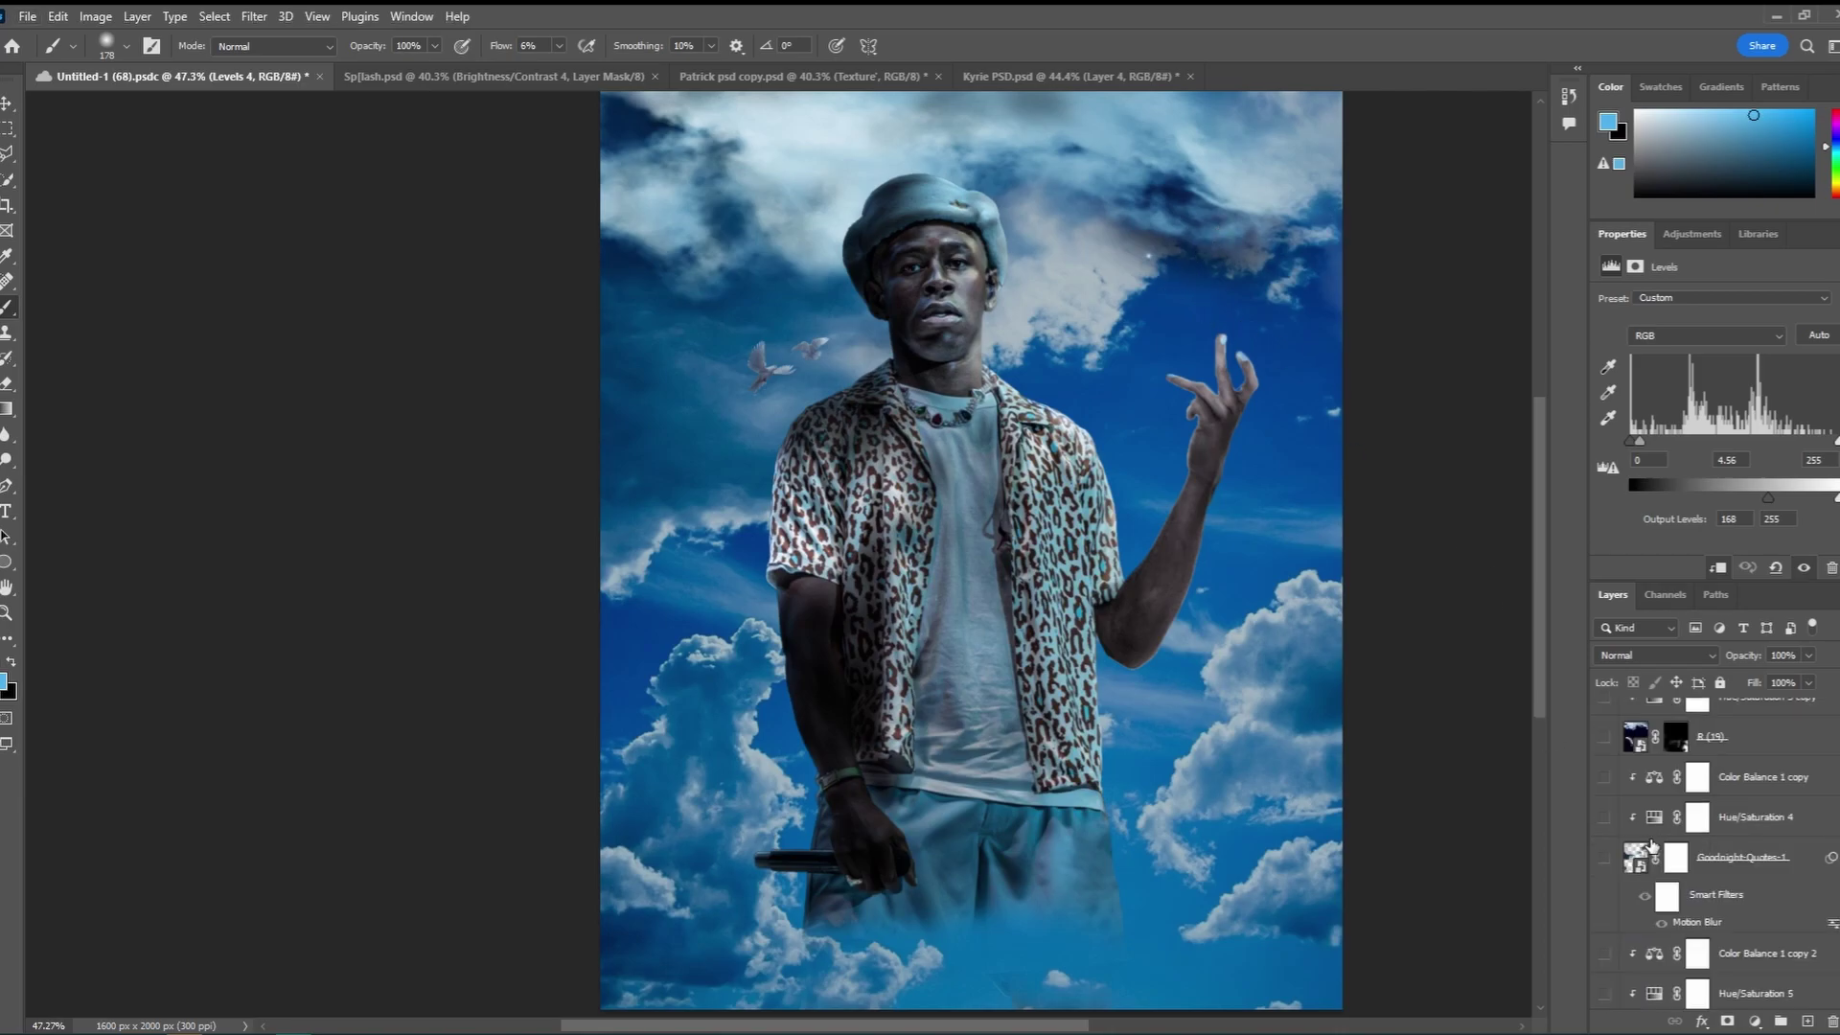
left_click(1606, 836)
left_click(1606, 836)
Make the Earth and Layer 3 visible, then enable Hue/Saturation 6 after previewing it
scroll(1606, 825, "up", 2)
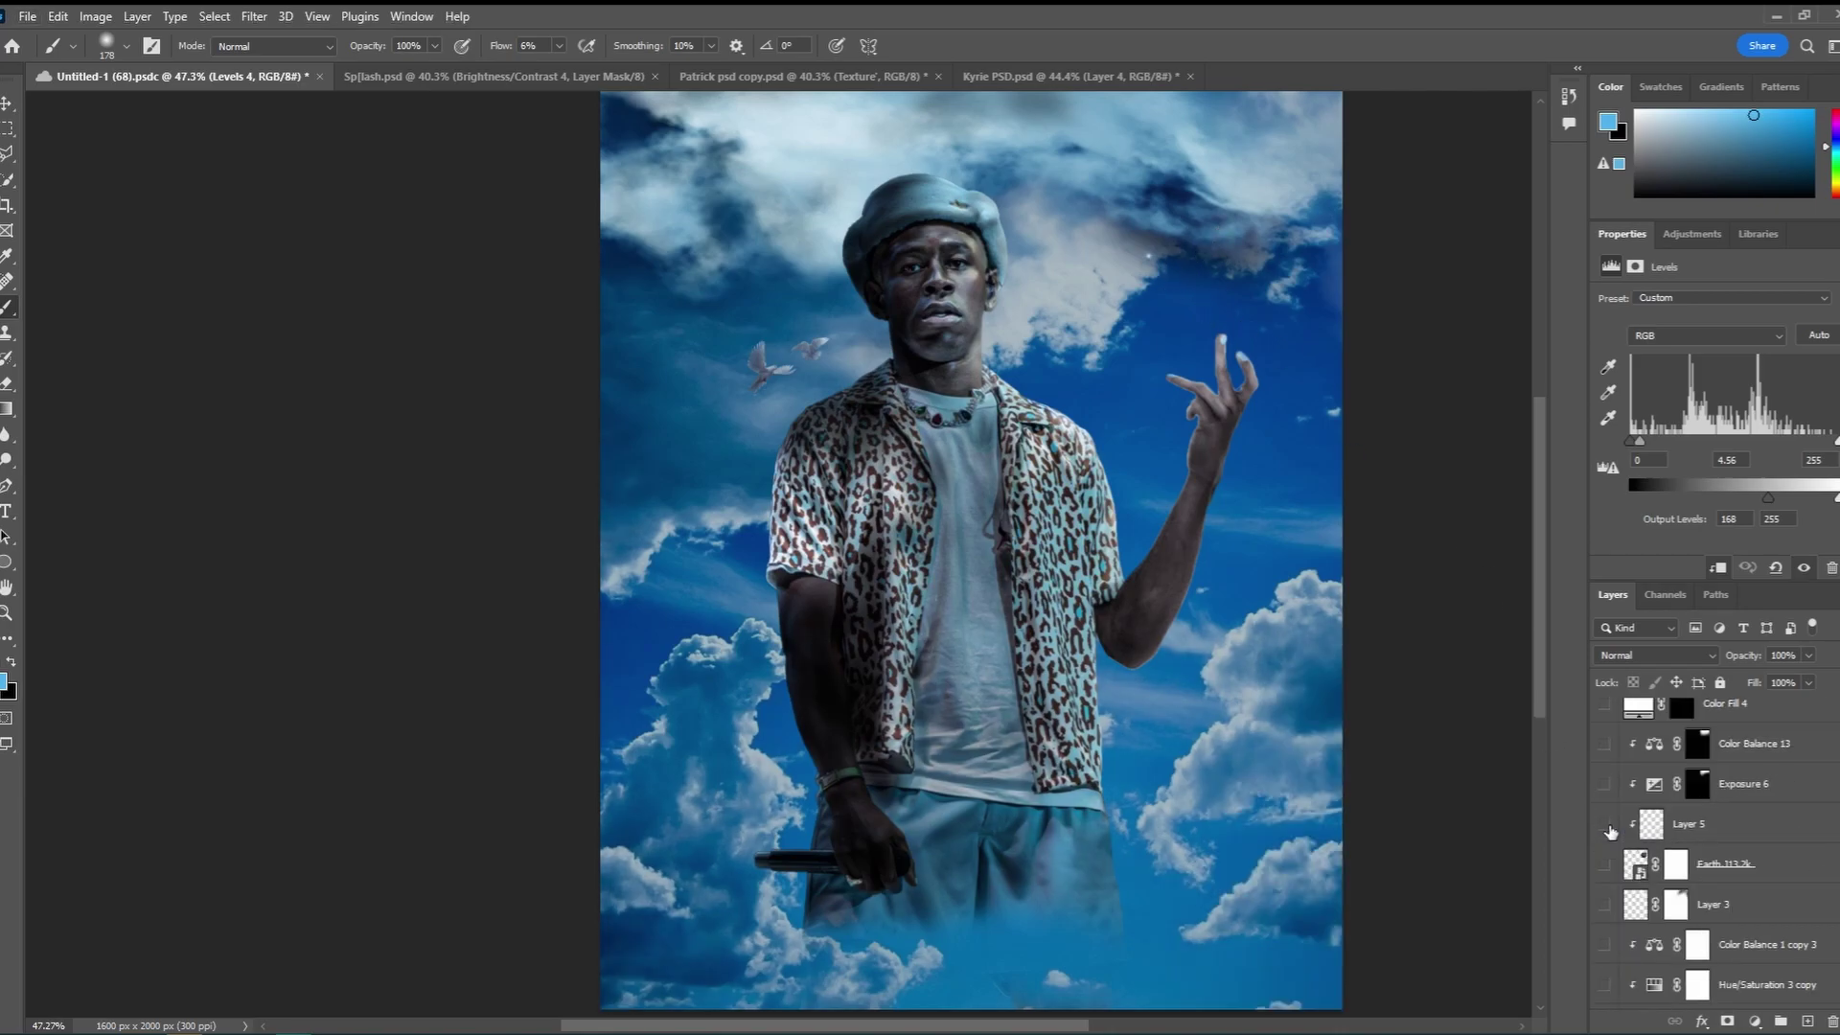
left_click_drag(1605, 760, 1611, 800)
scroll(1620, 844, "down", 5)
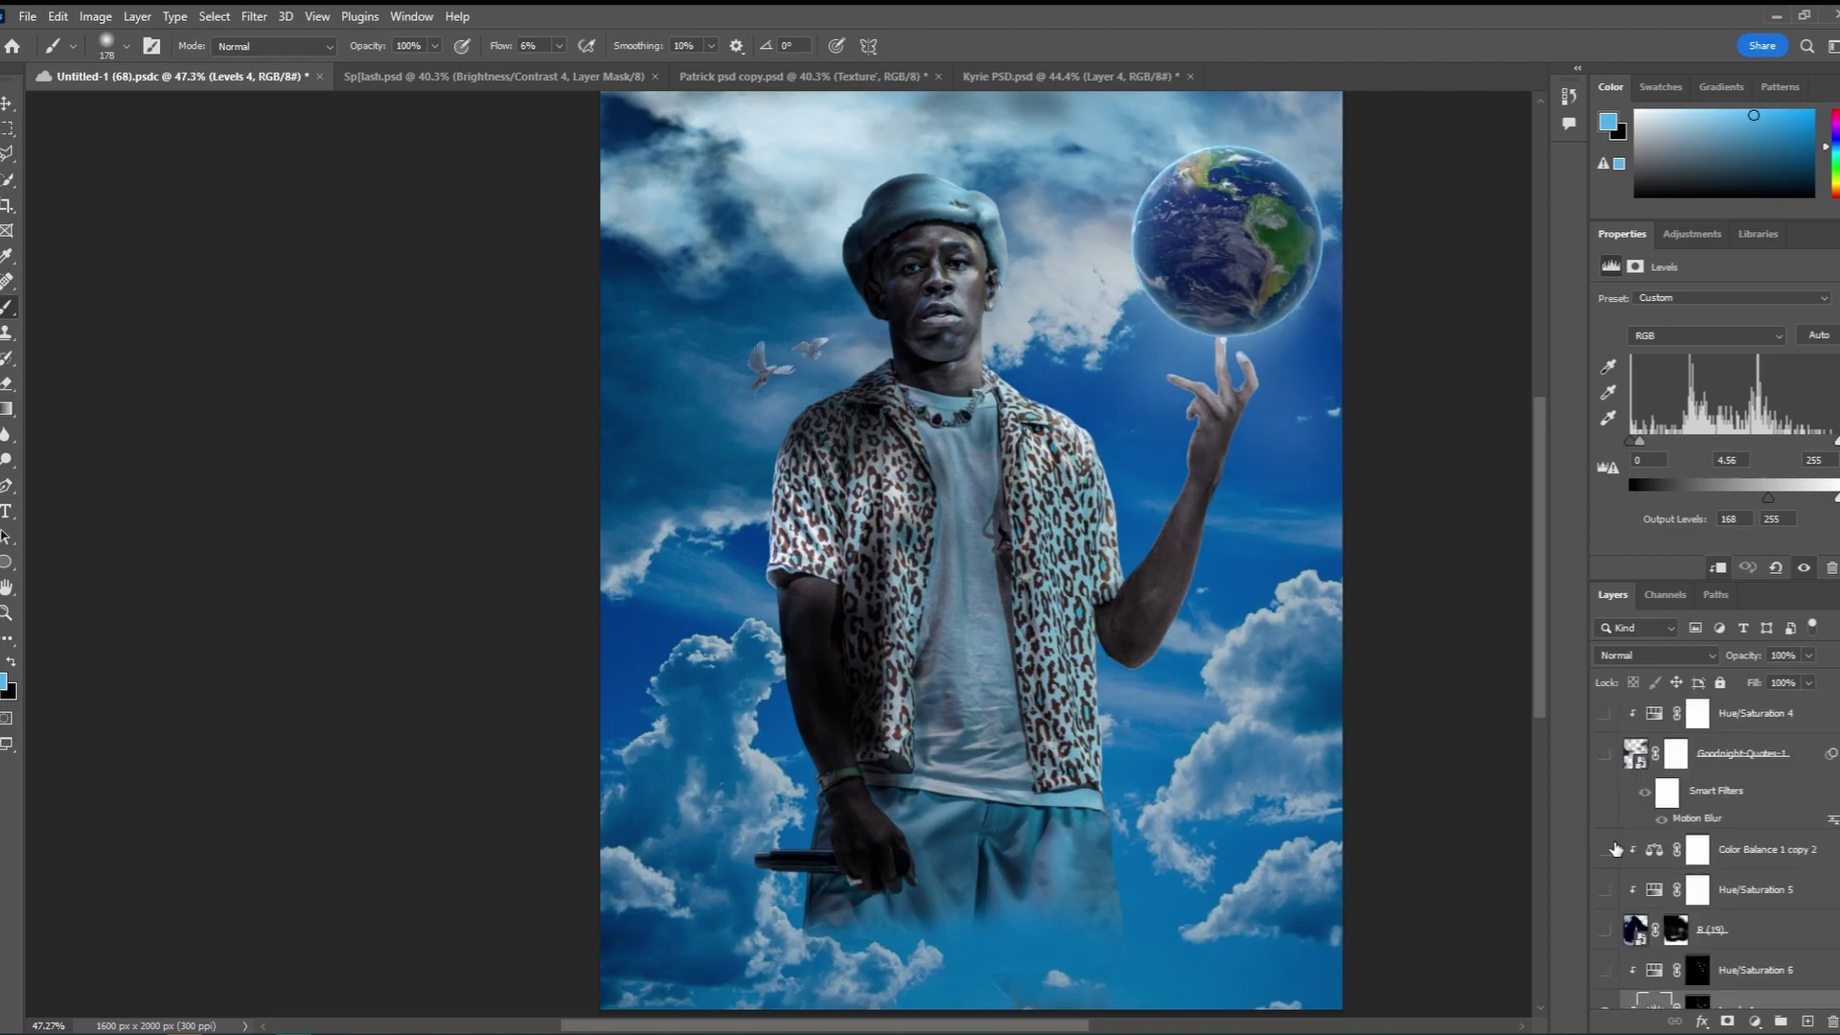
scroll(1620, 874, "up", 2)
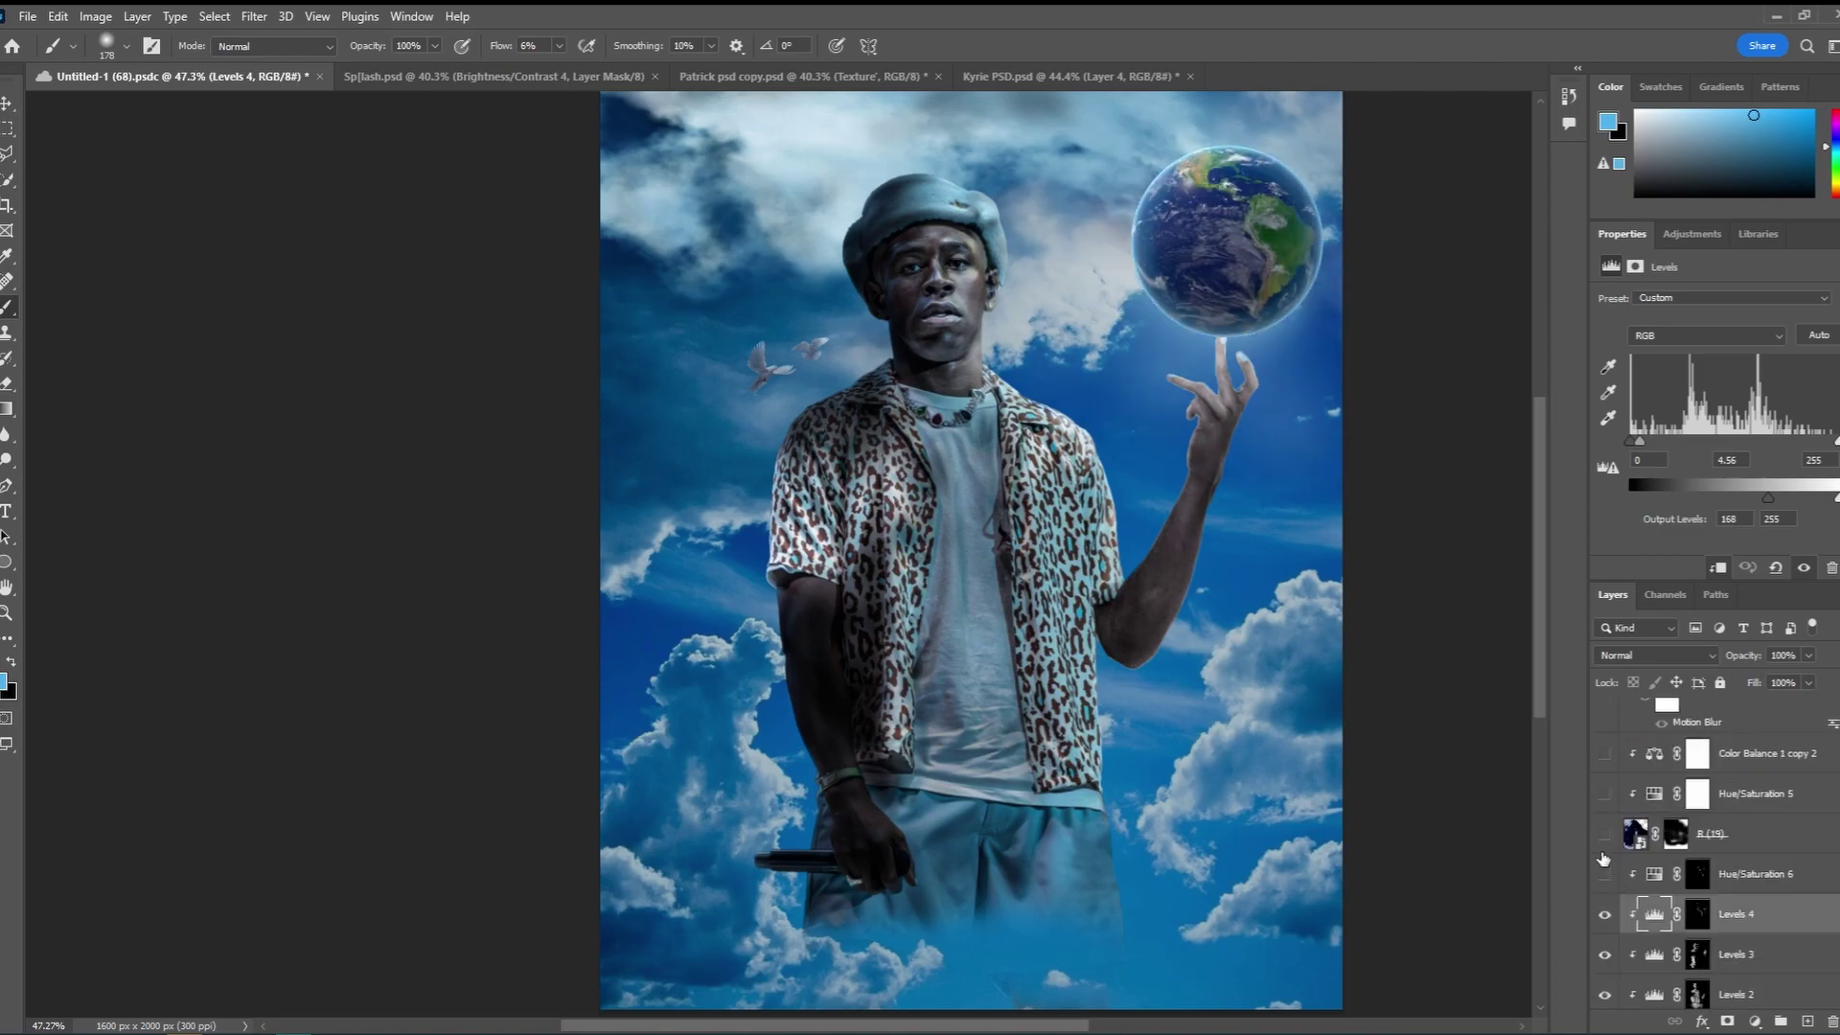
left_click(1603, 875)
left_click(1603, 875)
left_click(1603, 875)
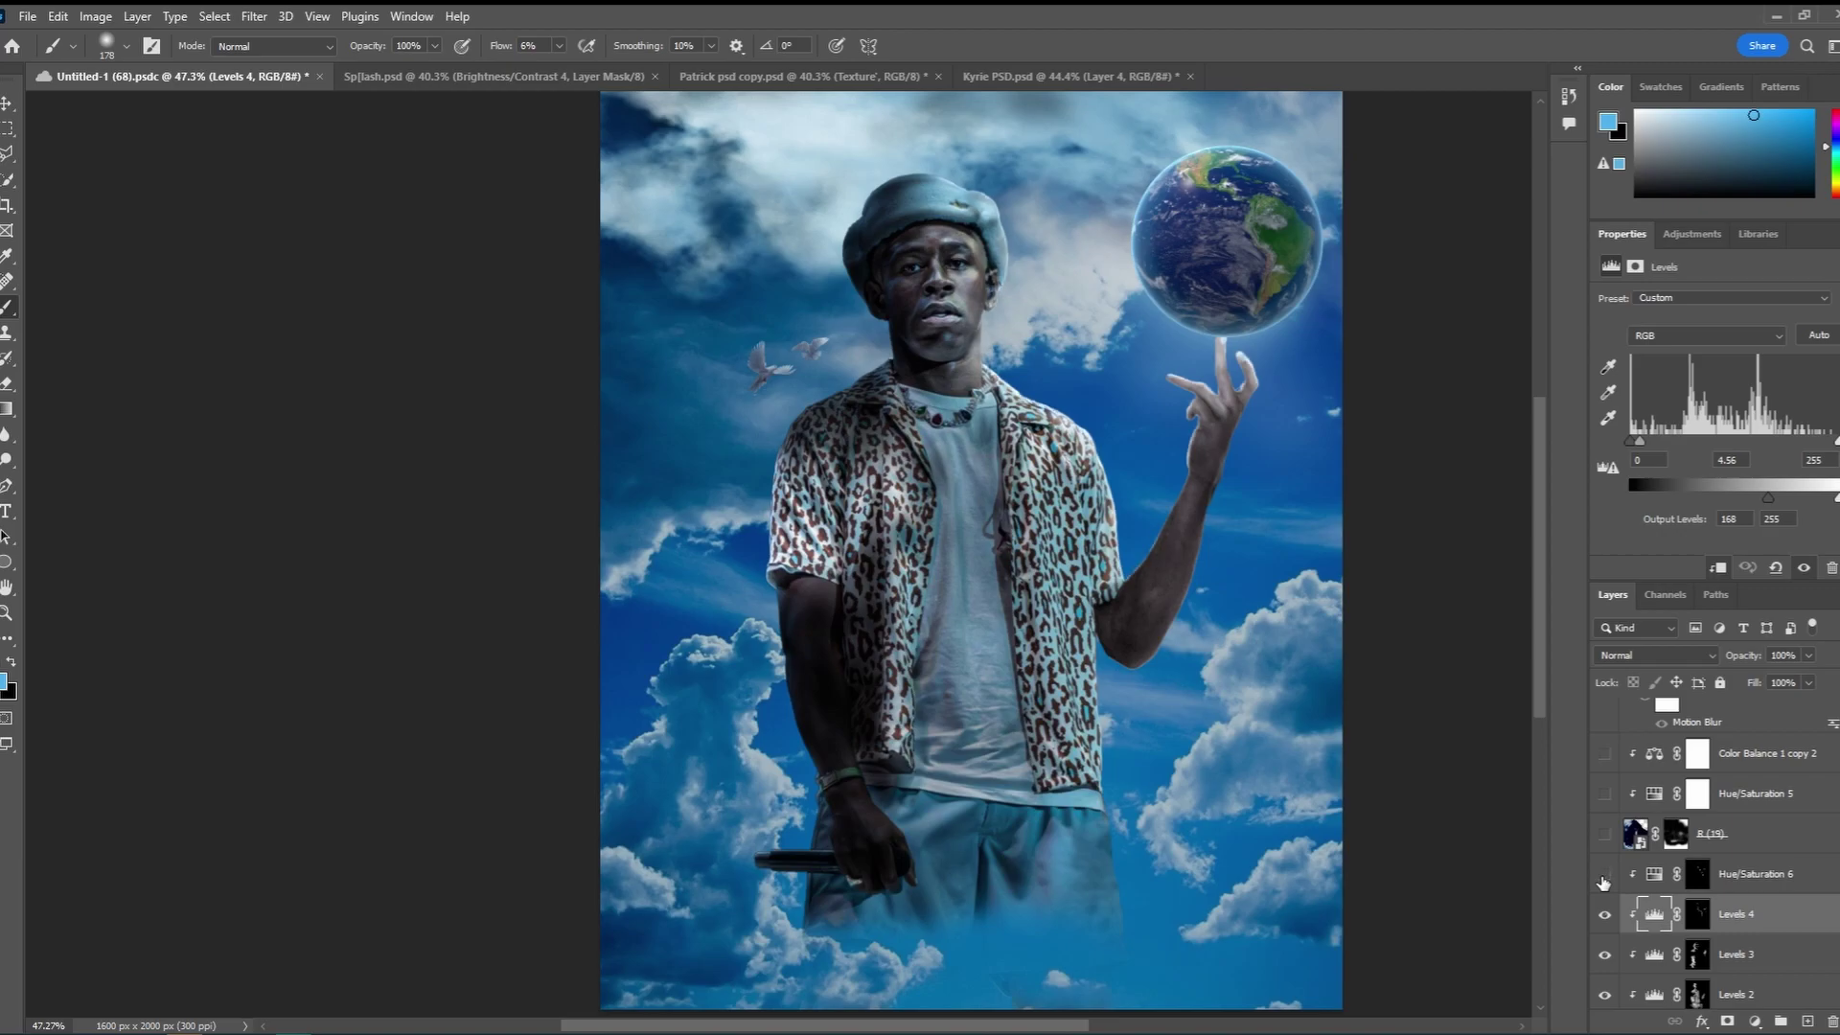
left_click(1604, 875)
left_click(1603, 875)
Show the B (19) clouds over the man's lower body after previewing them
left_click(1604, 875)
left_click(1604, 875)
left_click(1605, 836)
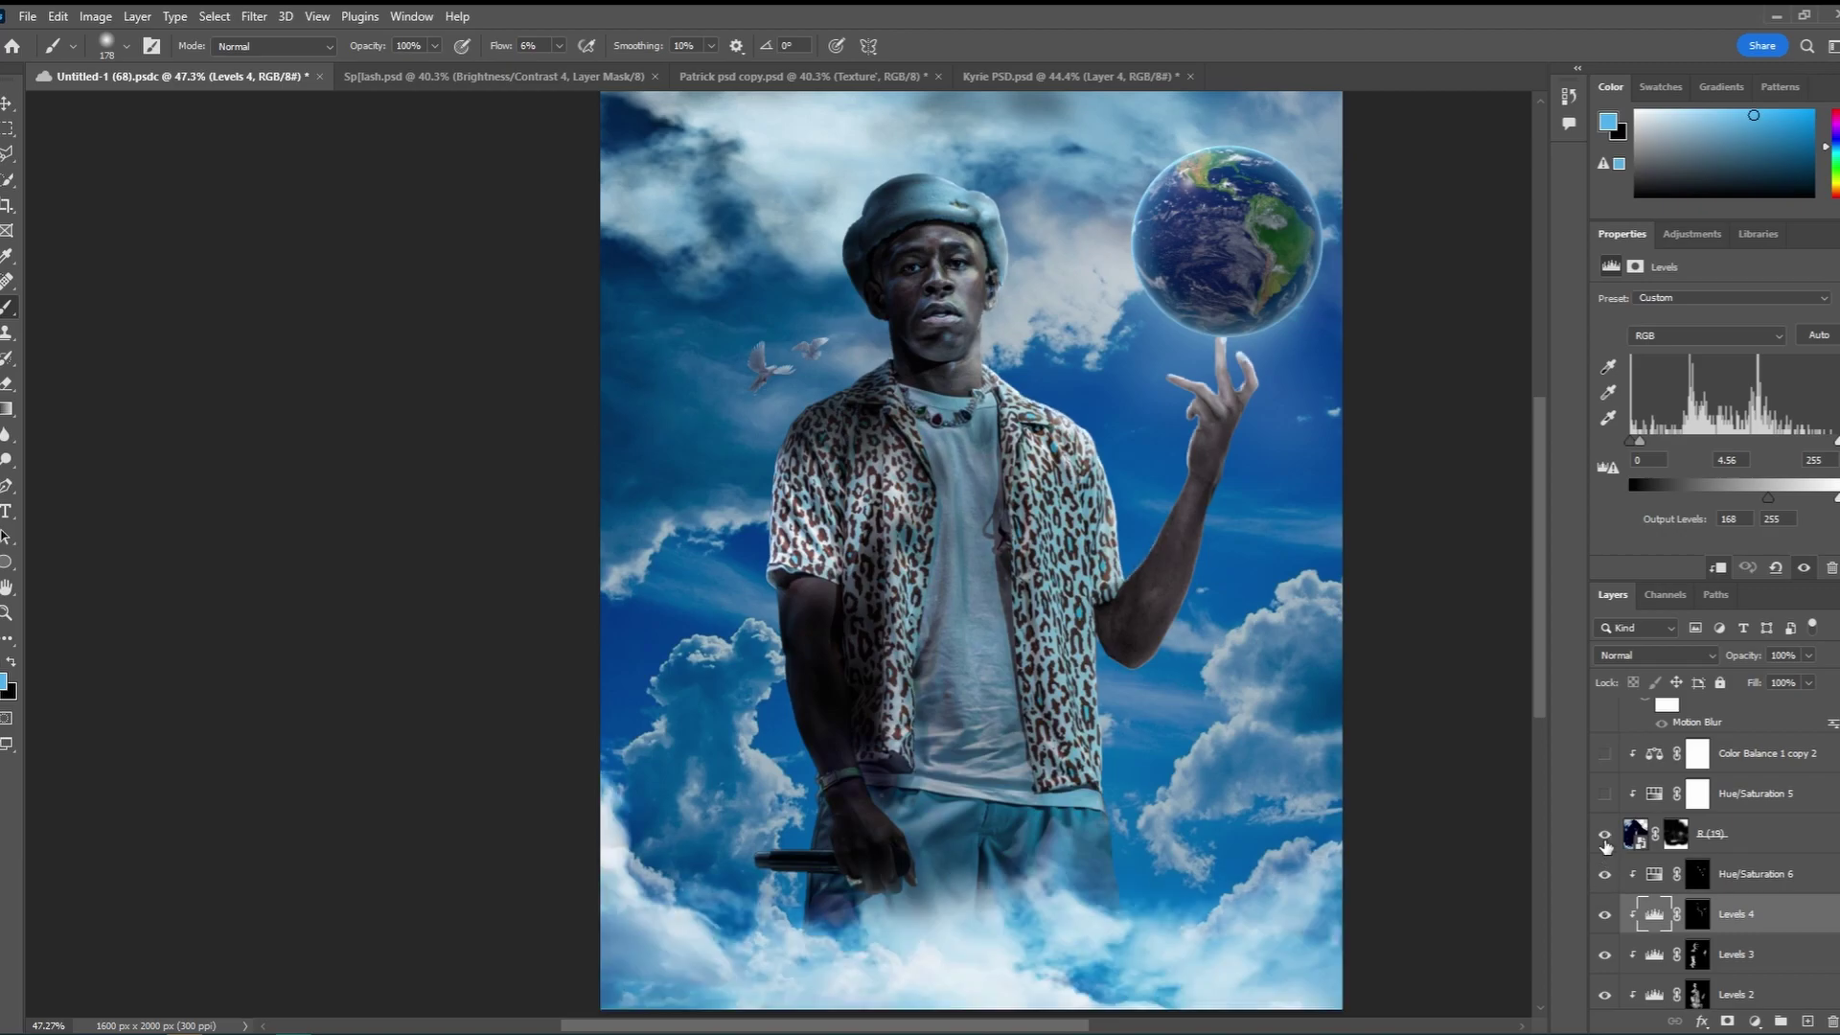
left_click(1604, 836)
left_click(1604, 875)
left_click(1603, 875)
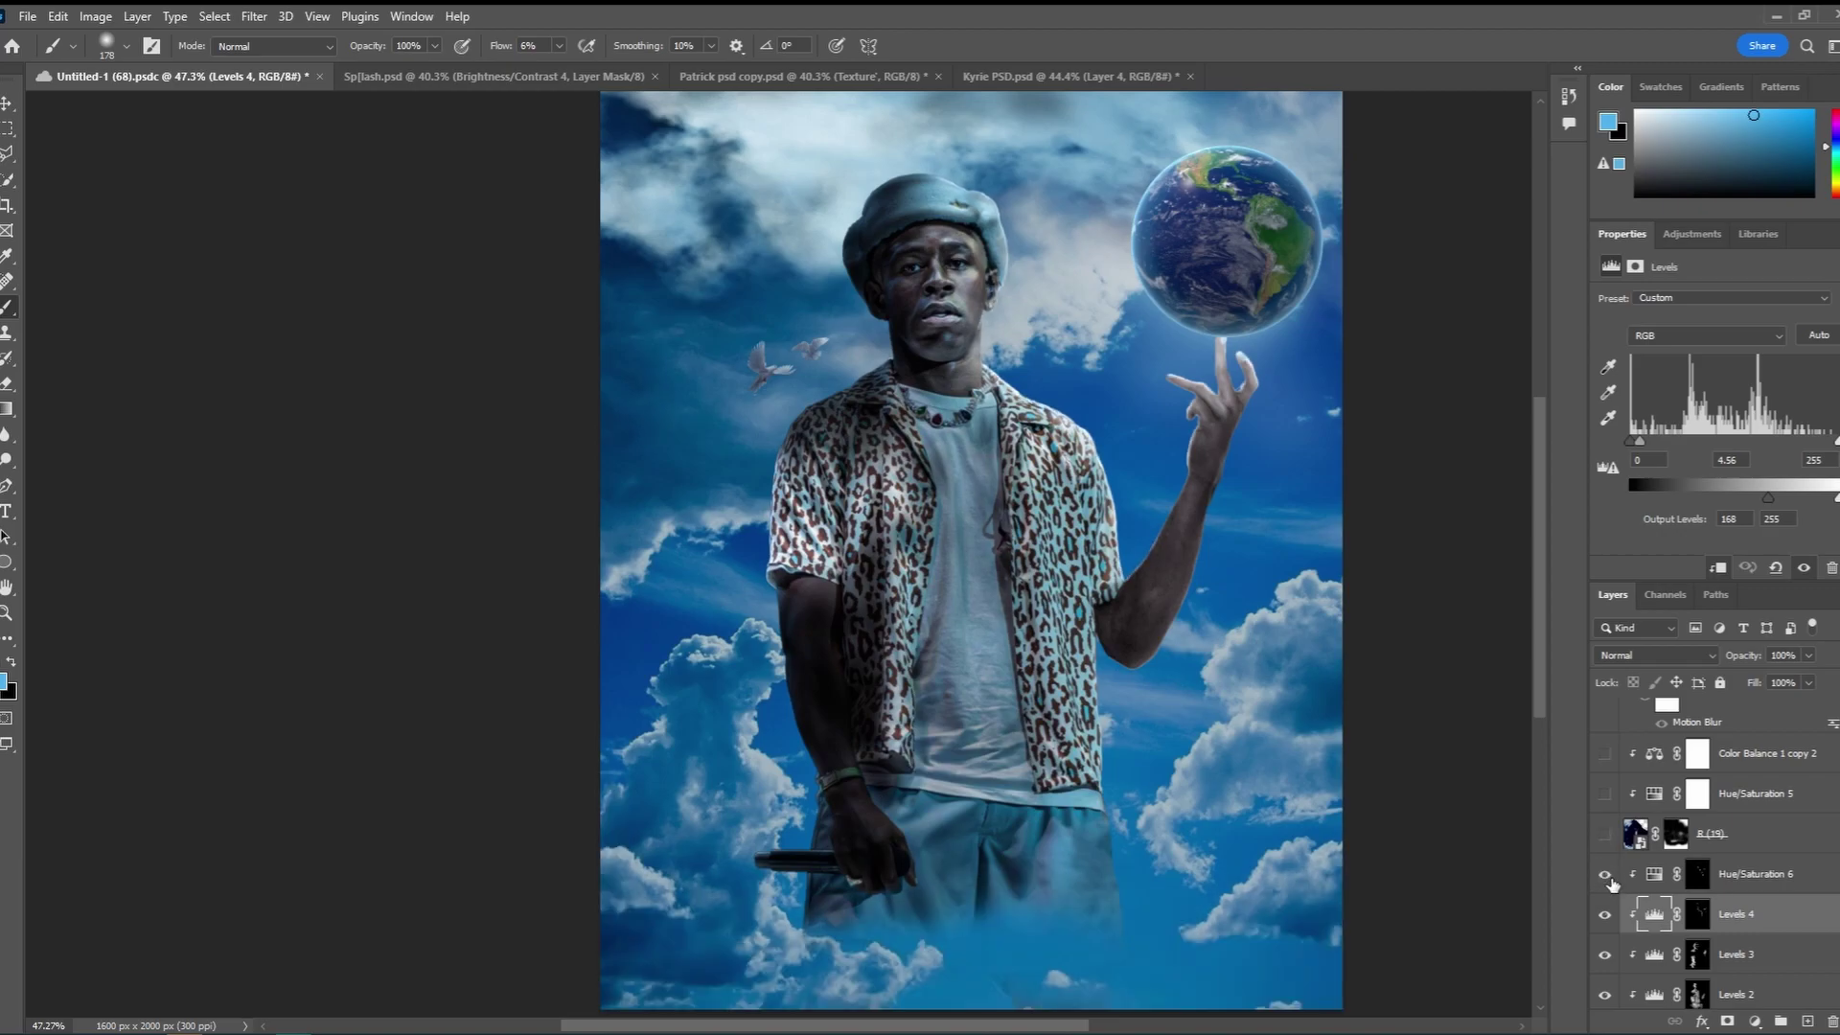
scroll(1613, 884, "up", 2)
left_click(1605, 930)
left_click(1606, 930)
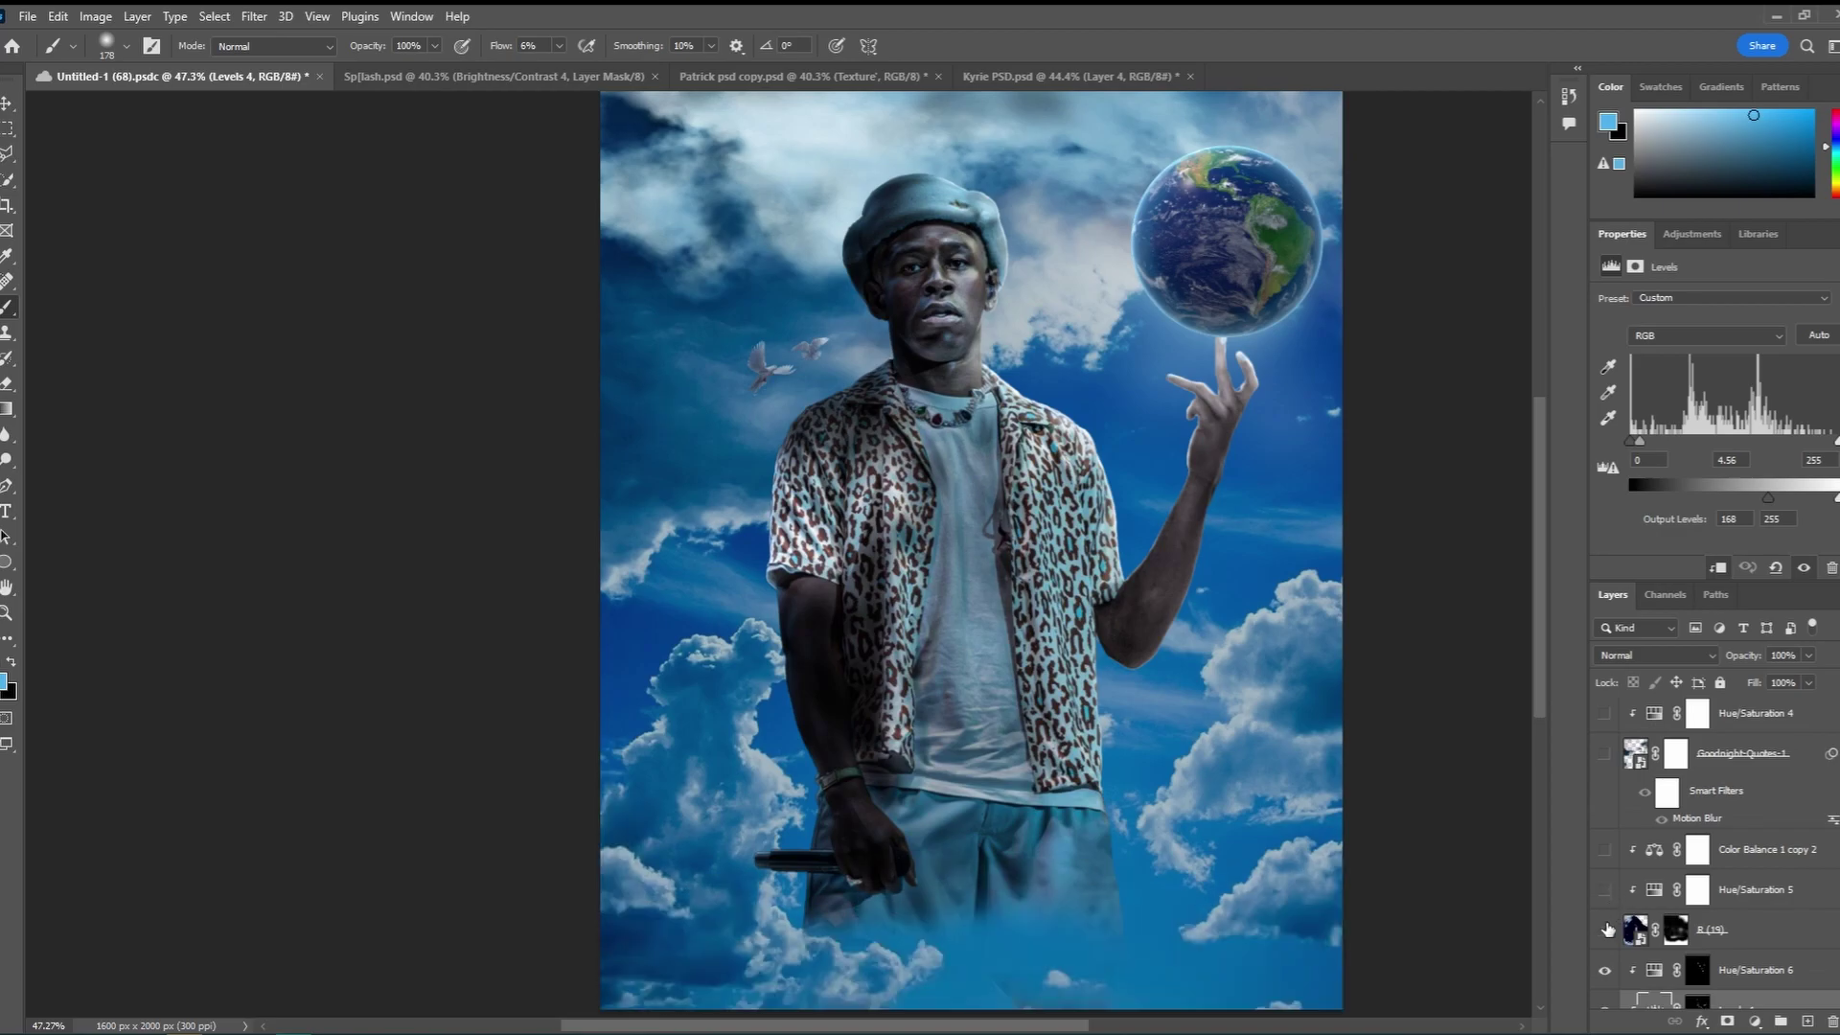
left_click(1605, 929)
scroll(1094, 899, "down", 1)
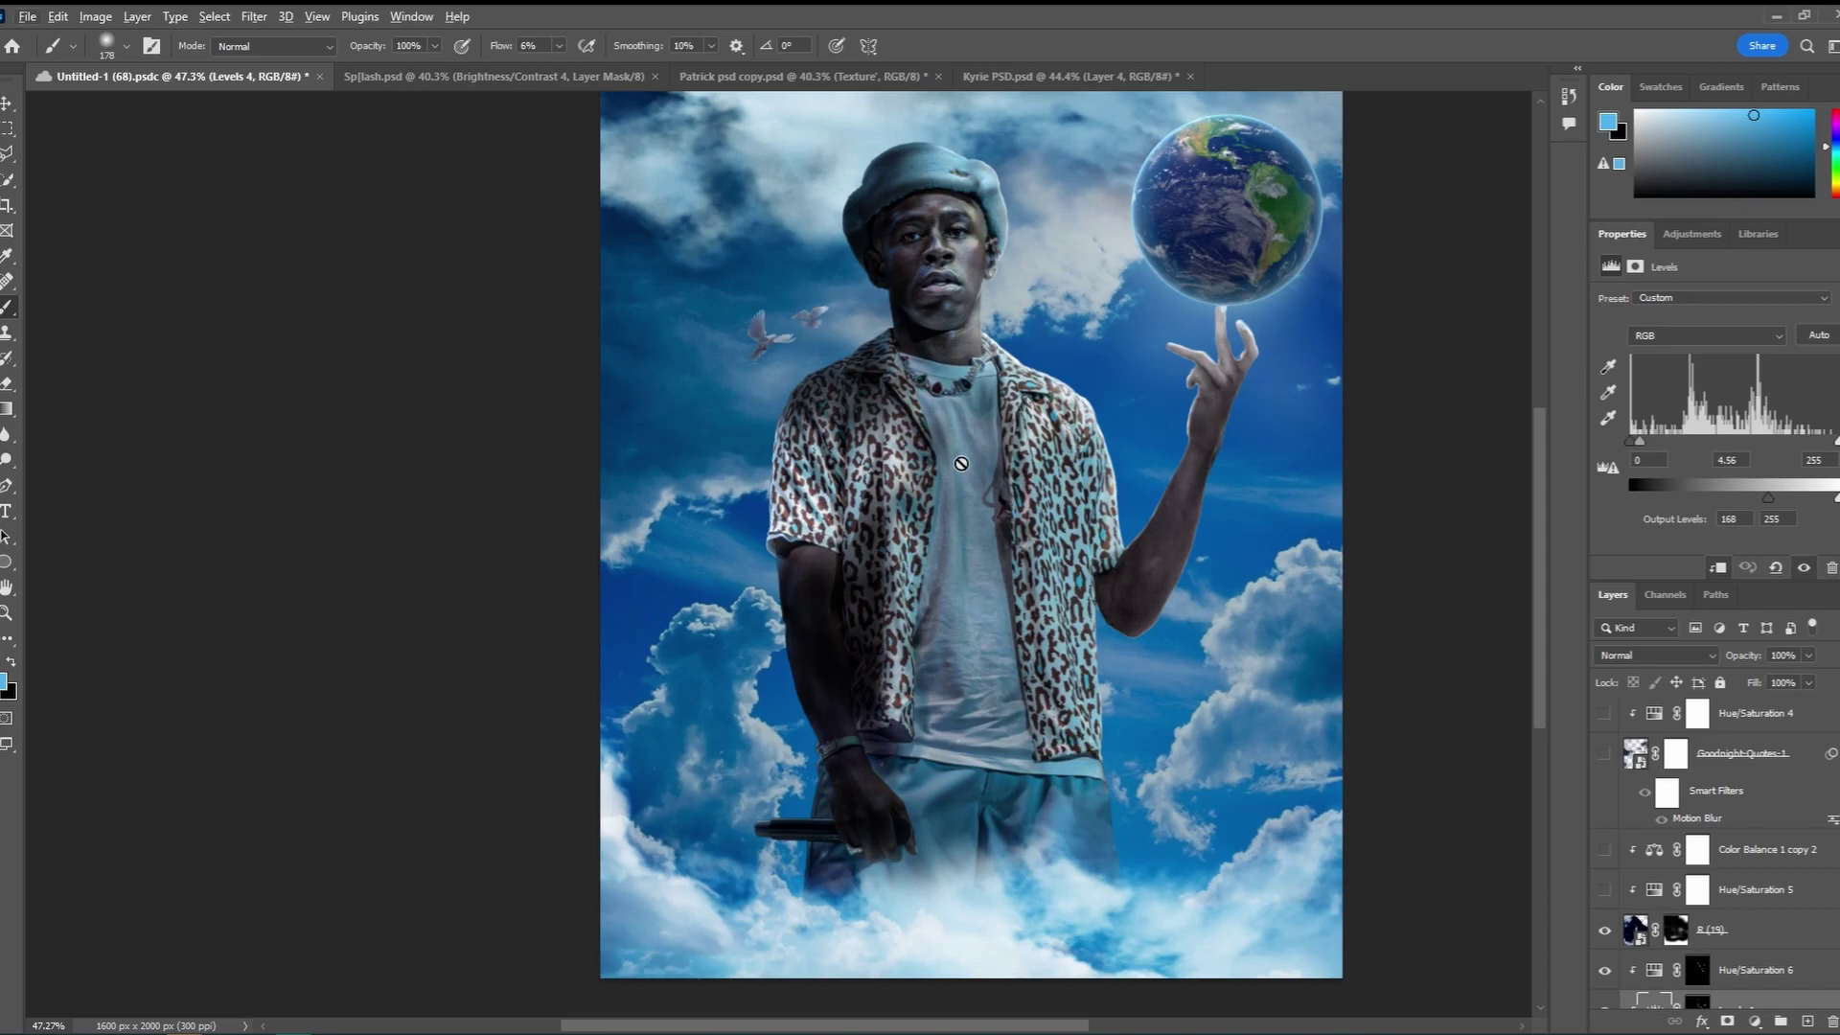
scroll(961, 464, "up", 1)
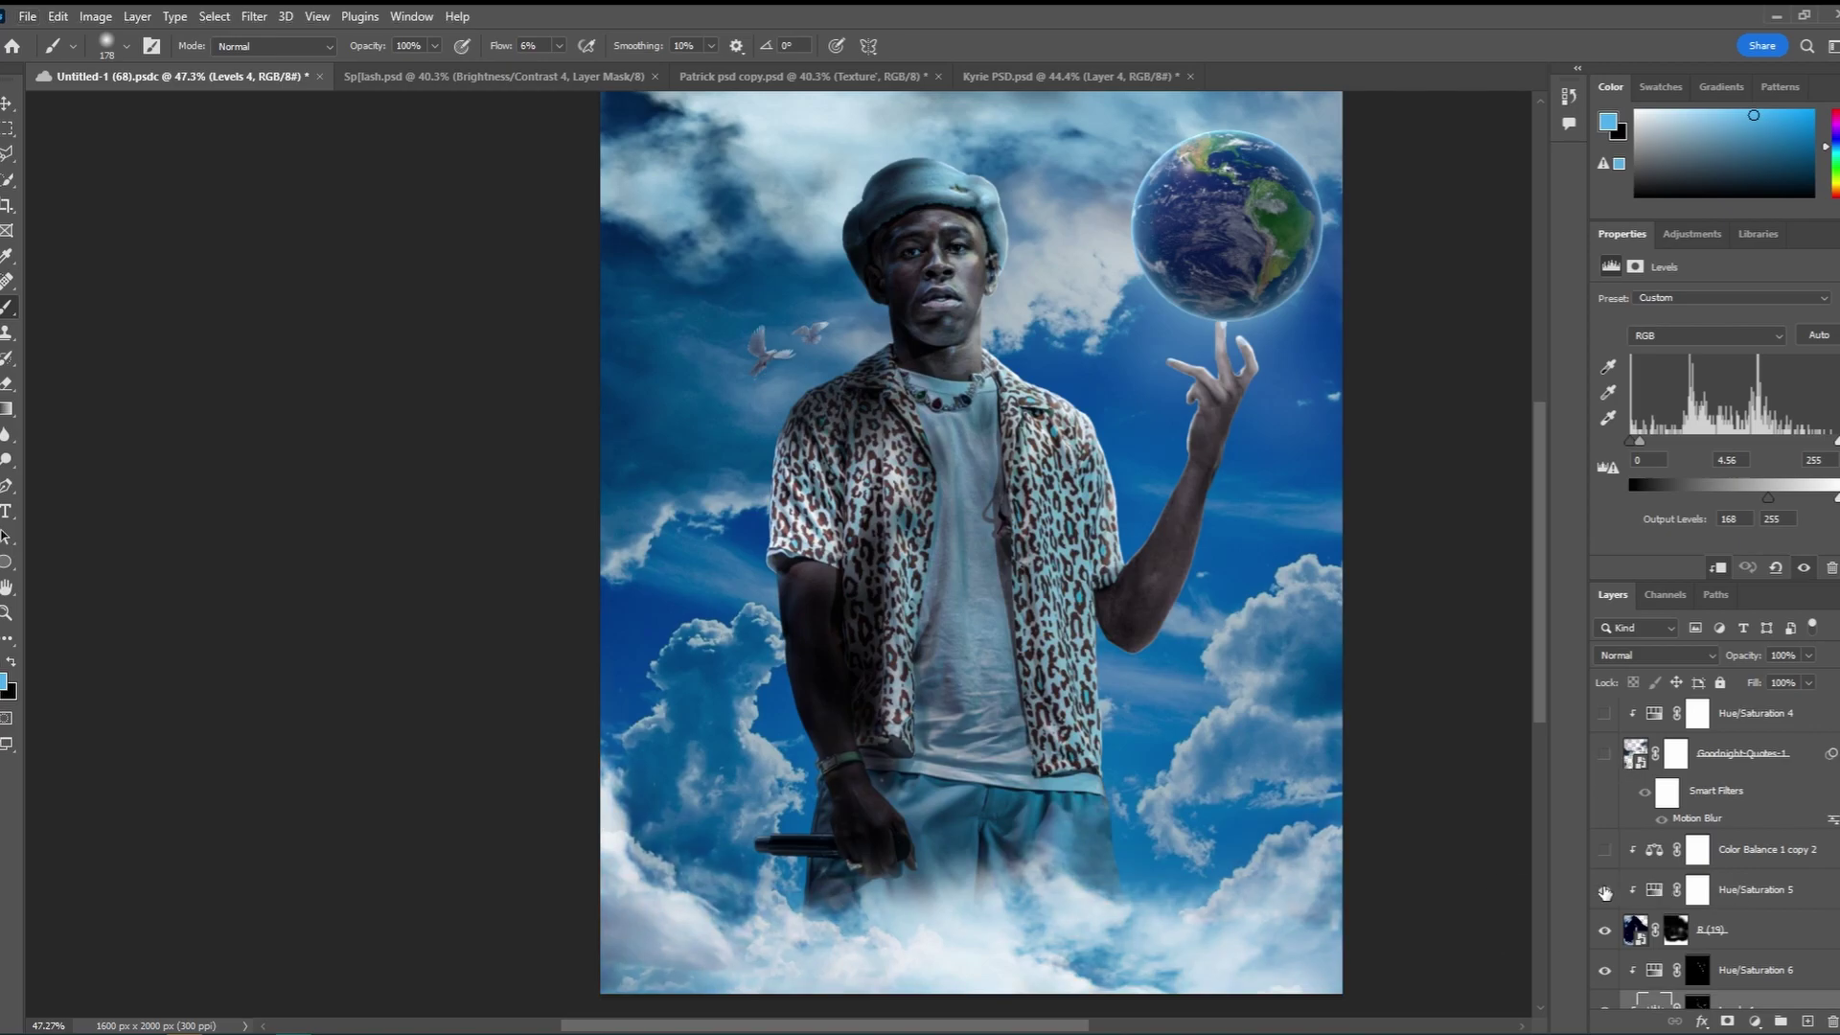
Select Hue/Saturation 5 and toggle it, leaving the Saturation -100 muting on
left_click(1627, 894)
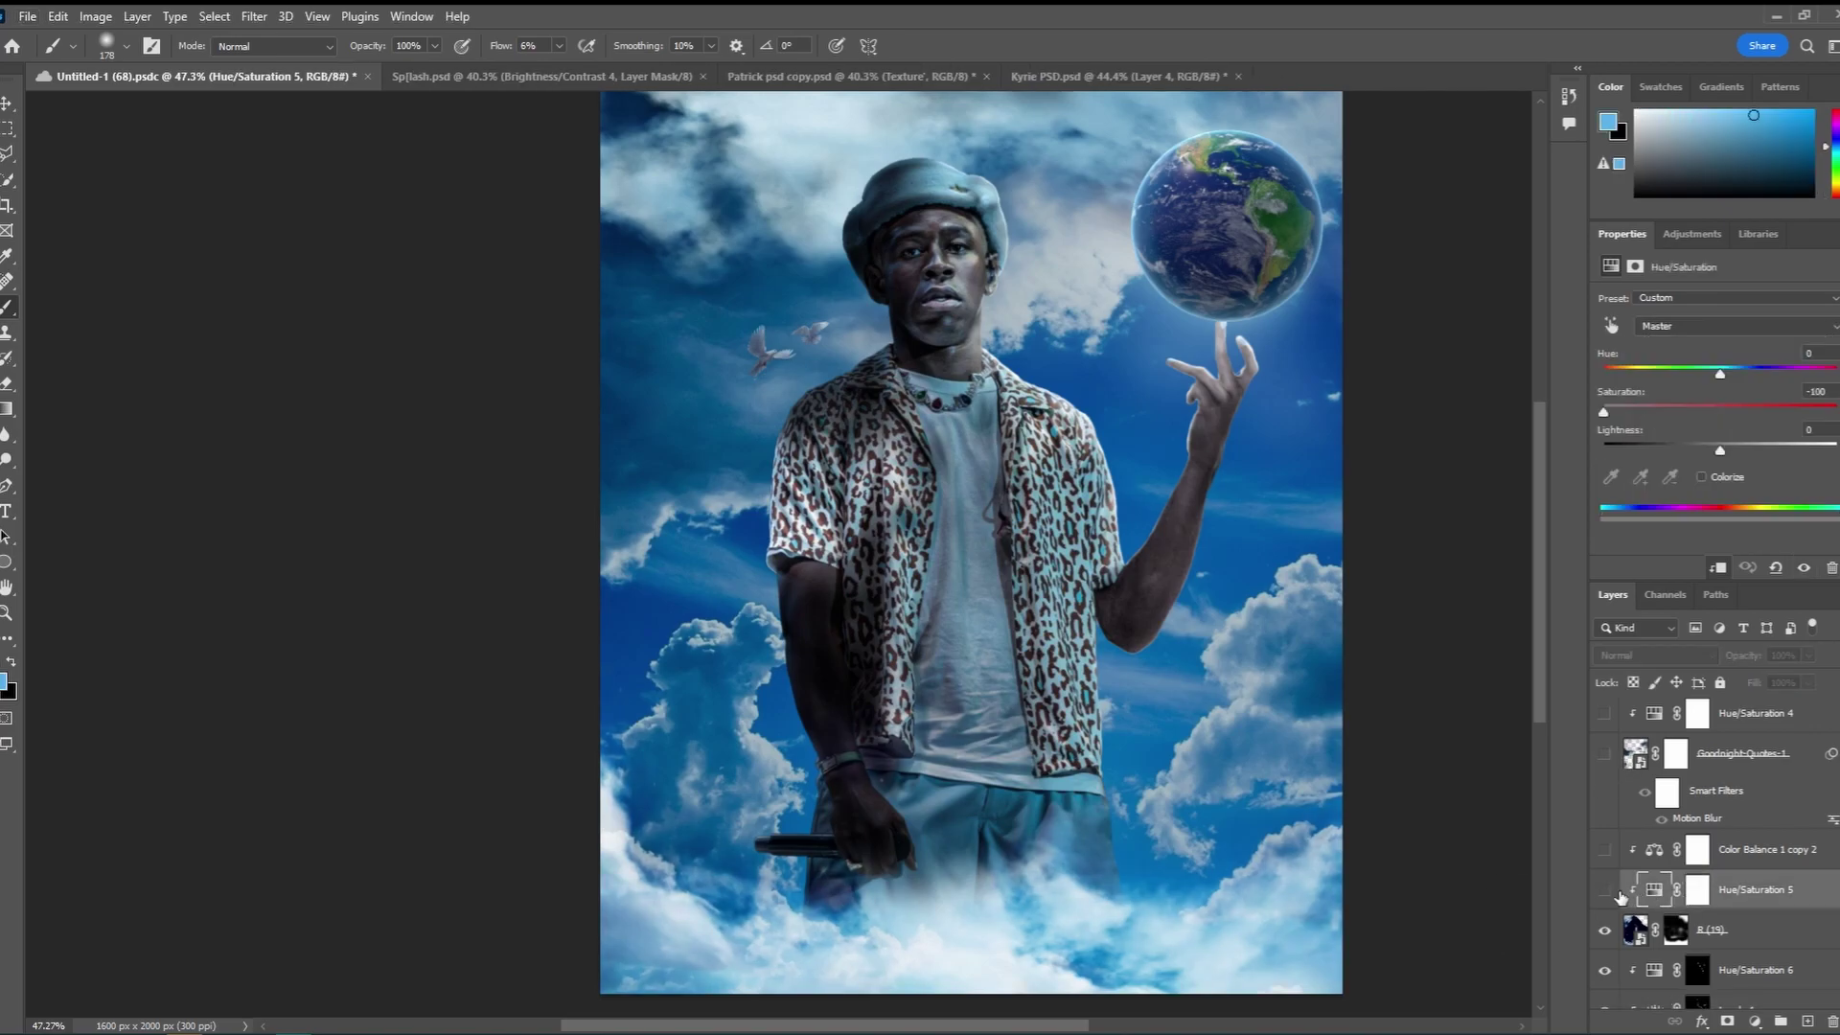
left_click(1605, 892)
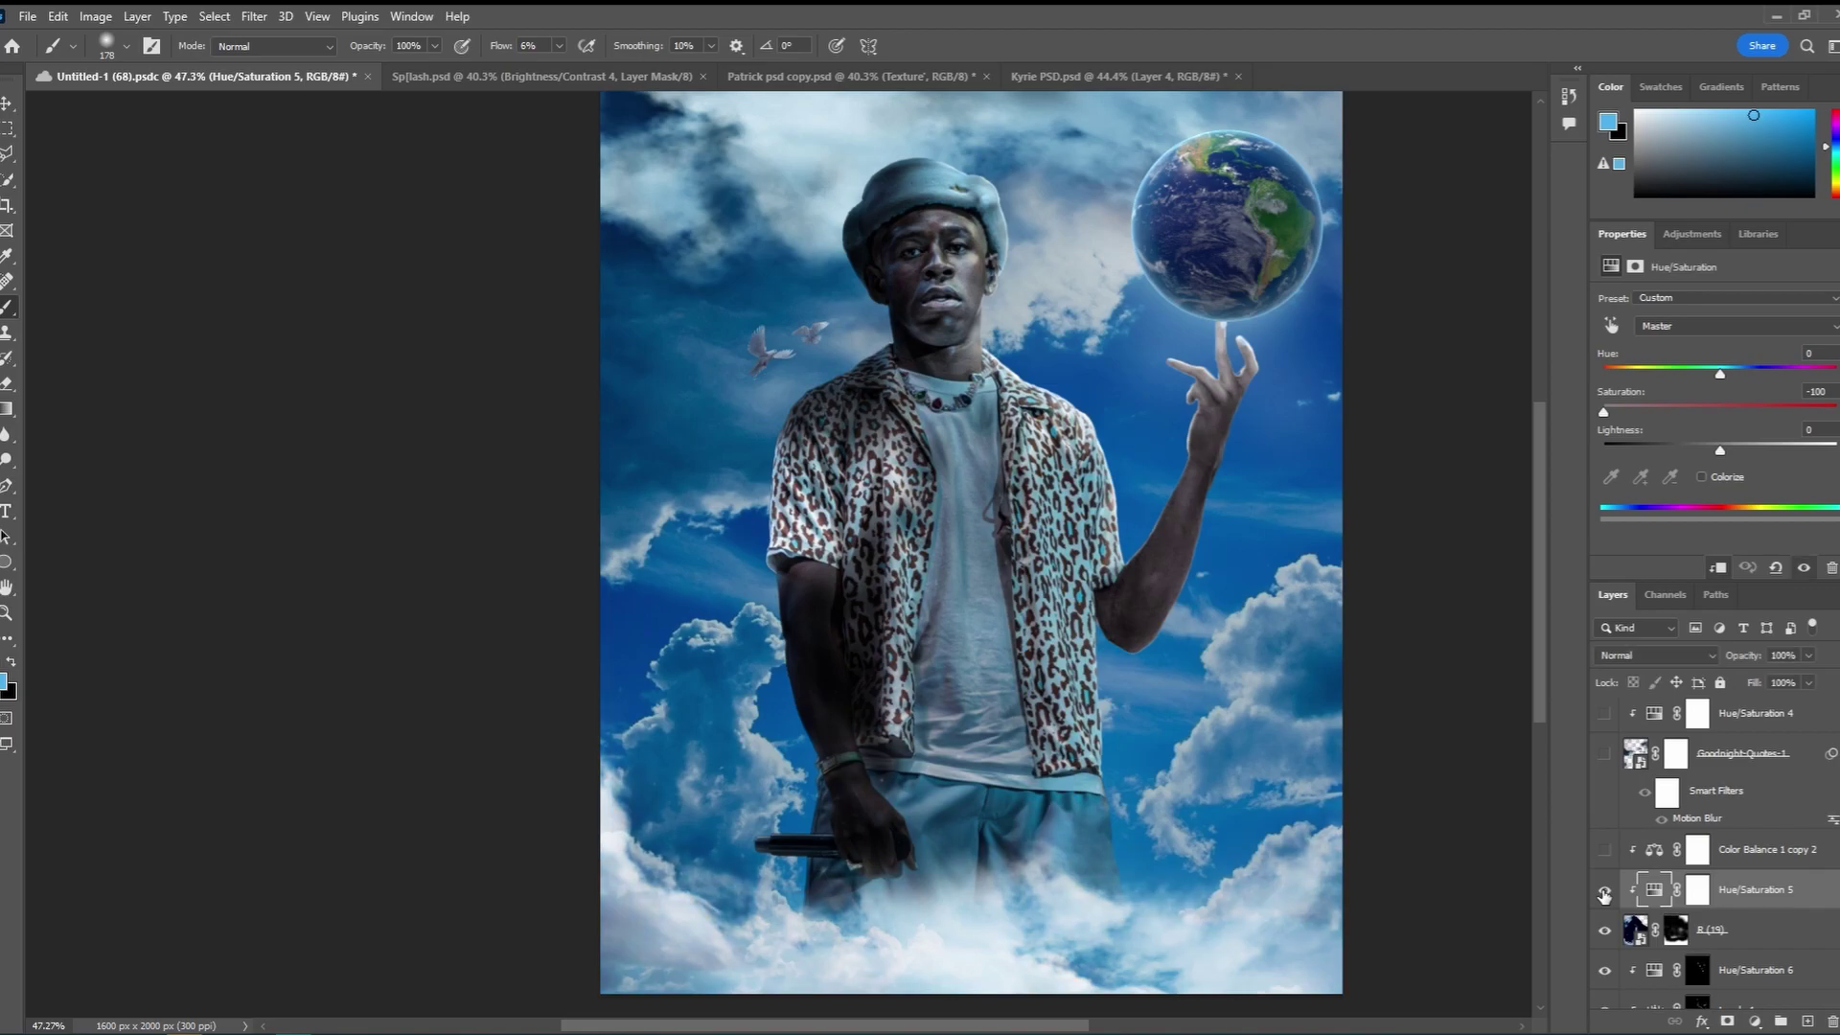
left_click(1605, 892)
left_click(1605, 892)
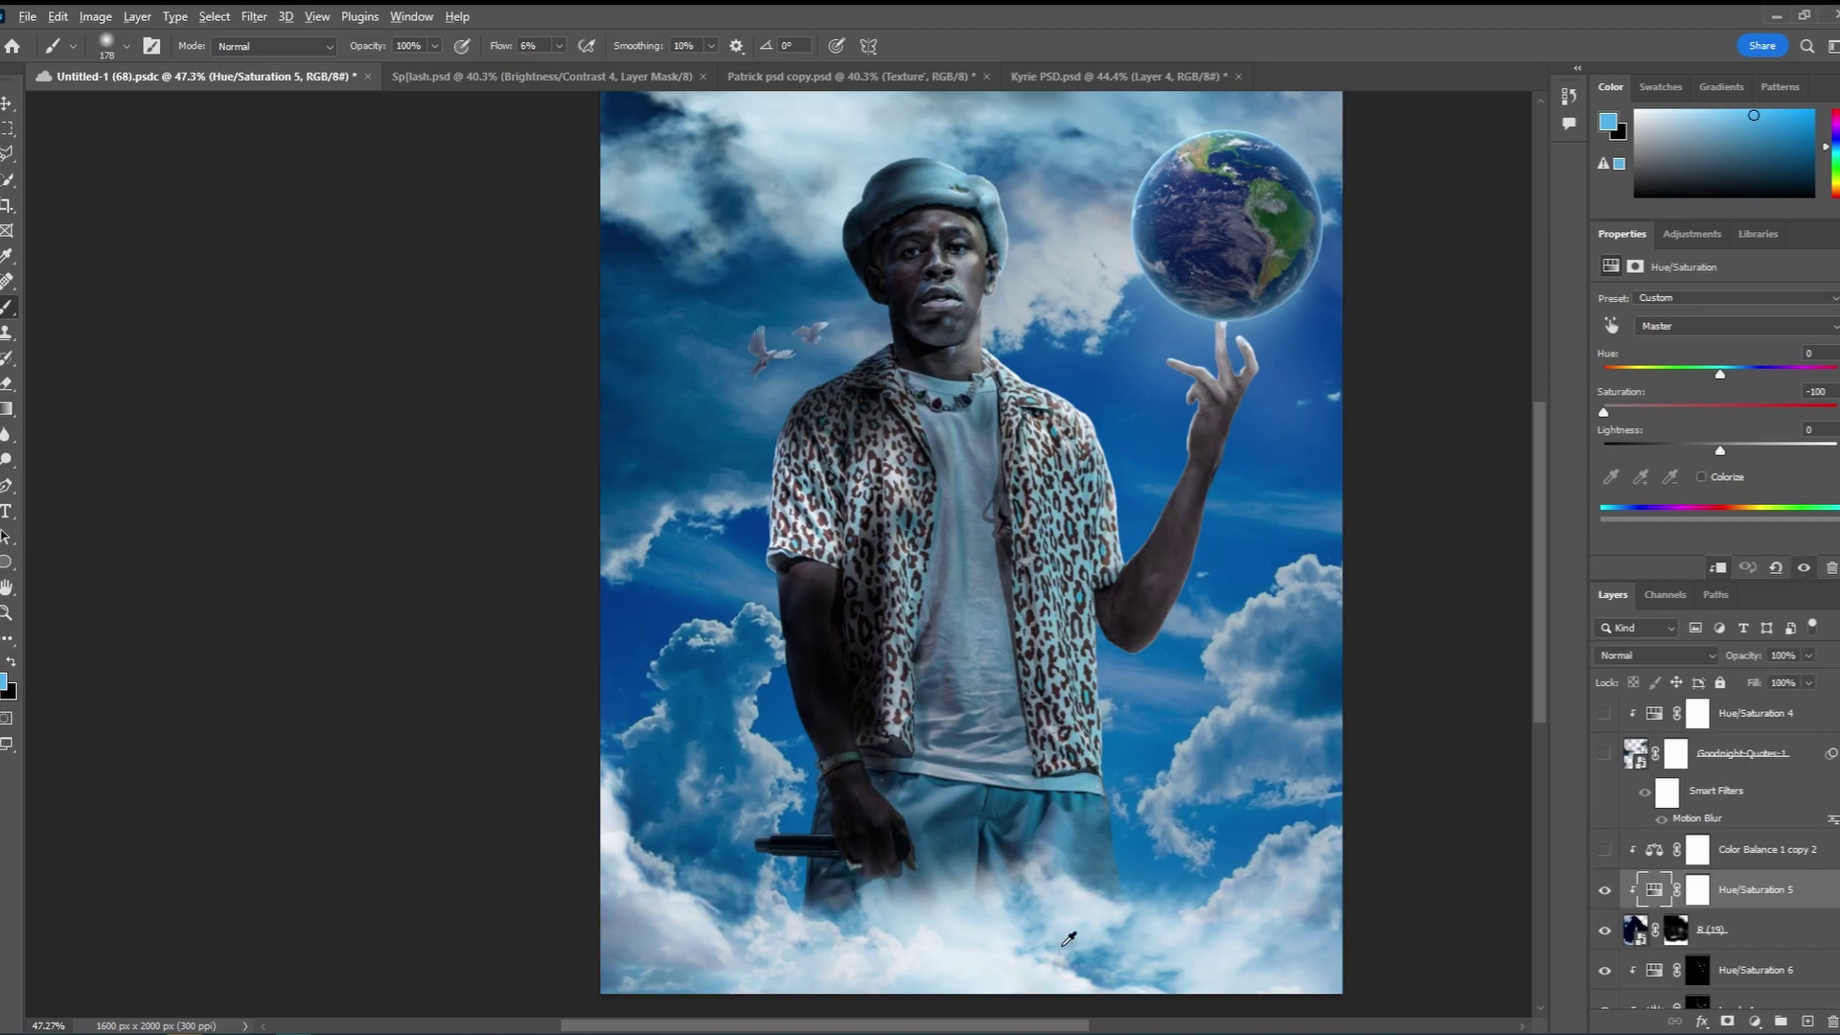
Turn on Color Balance 1 copy 2 for bluer clouds after comparing it
left_click(1641, 853)
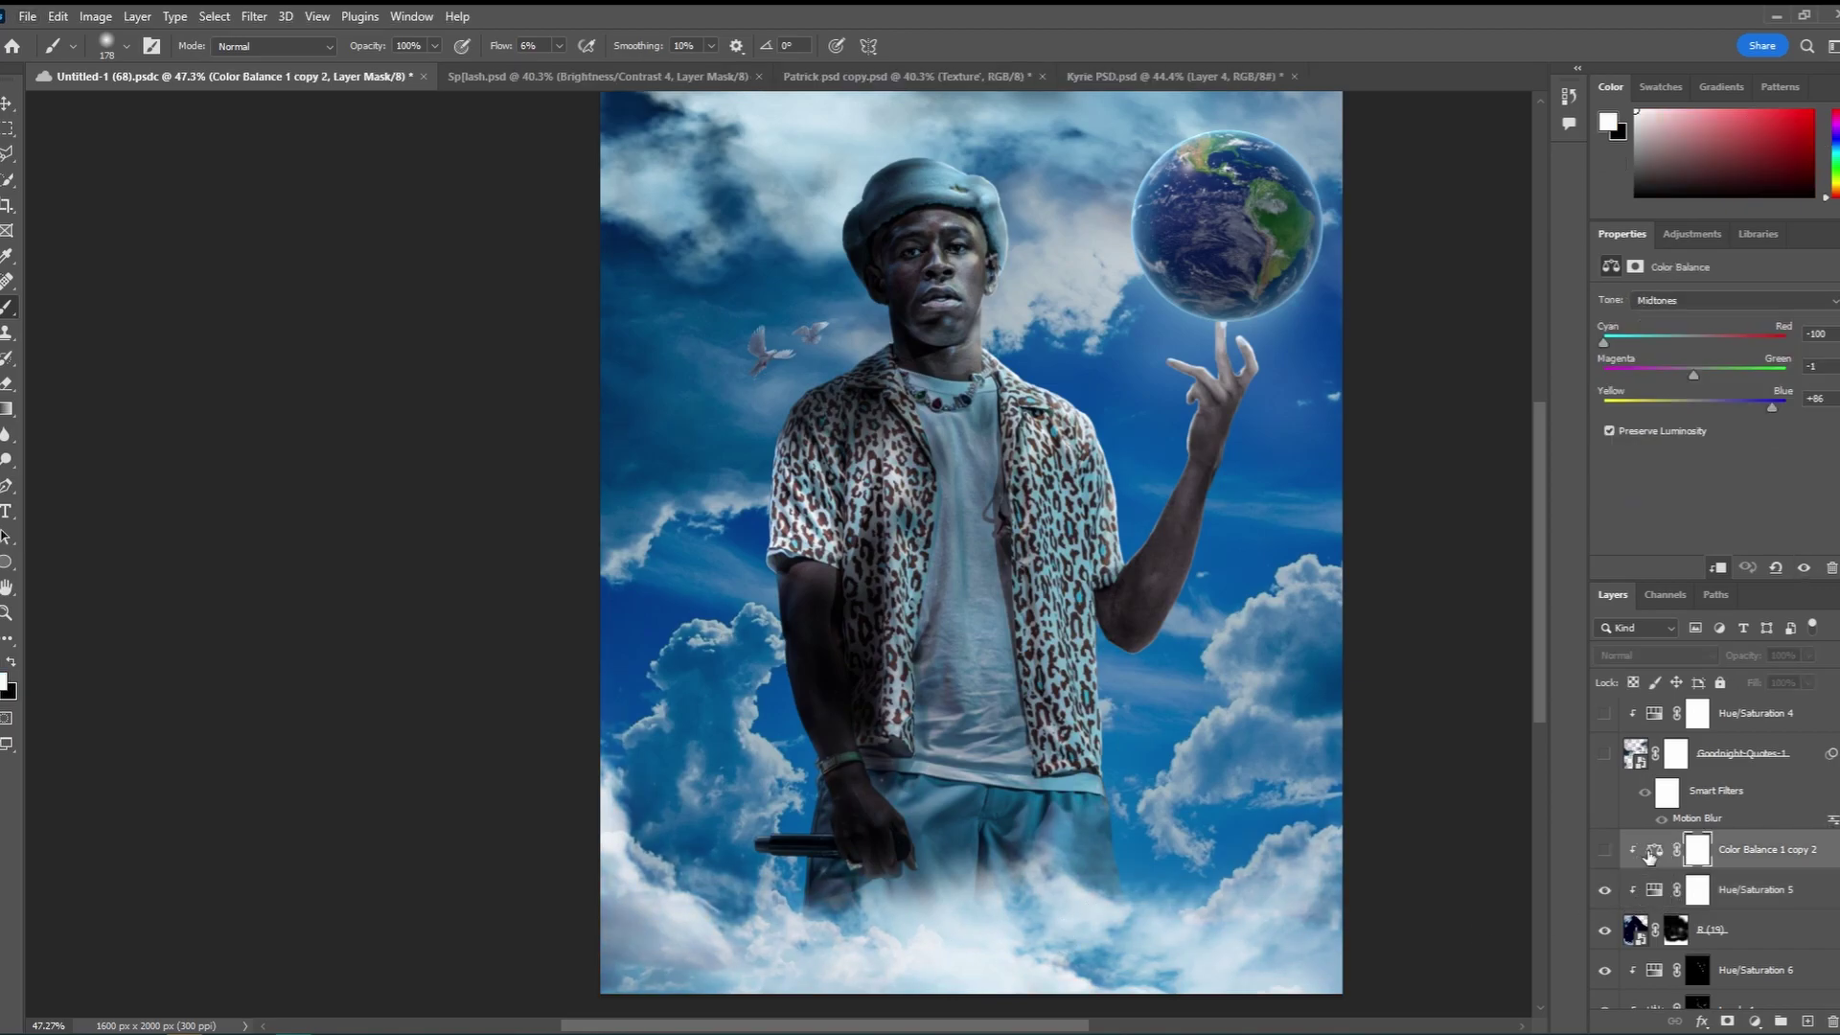
left_click(1606, 851)
left_click(1606, 851)
left_click(1607, 851)
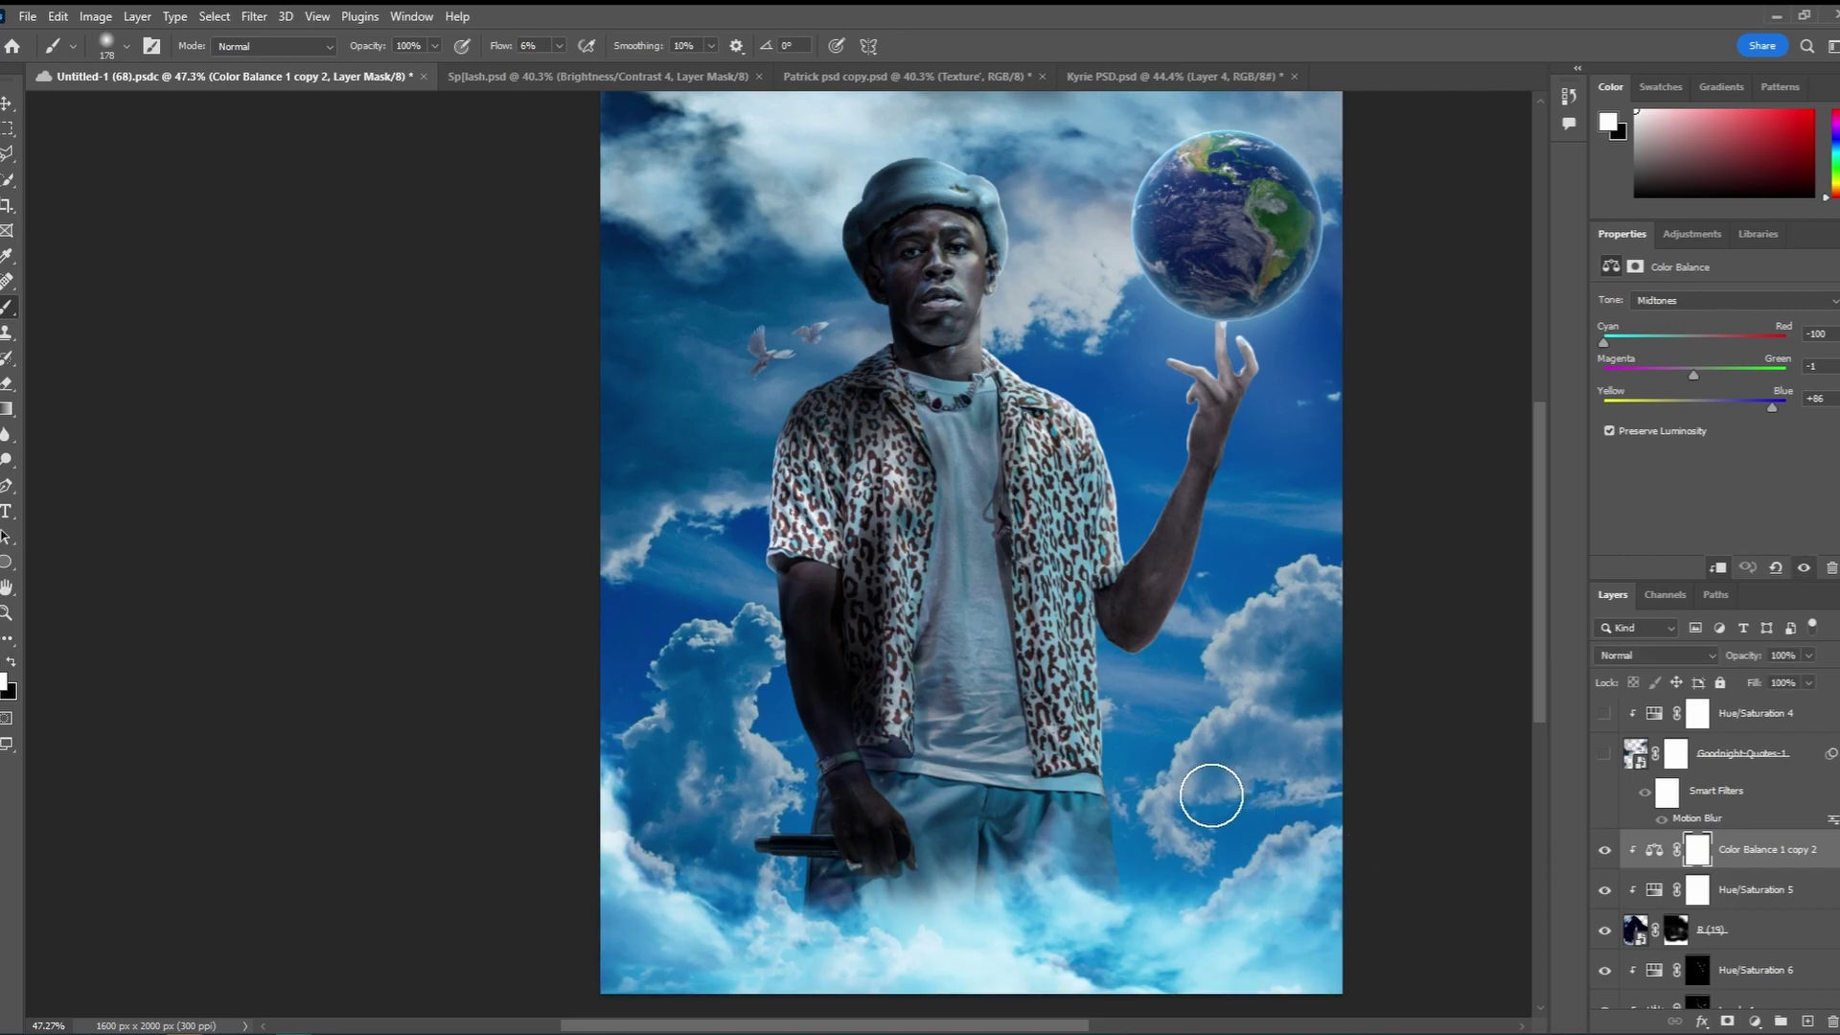
scroll(1246, 794, "right", 1)
Hide the Goodnight-Quotes cloud overlay to compare, then show it again
left_click(1605, 755)
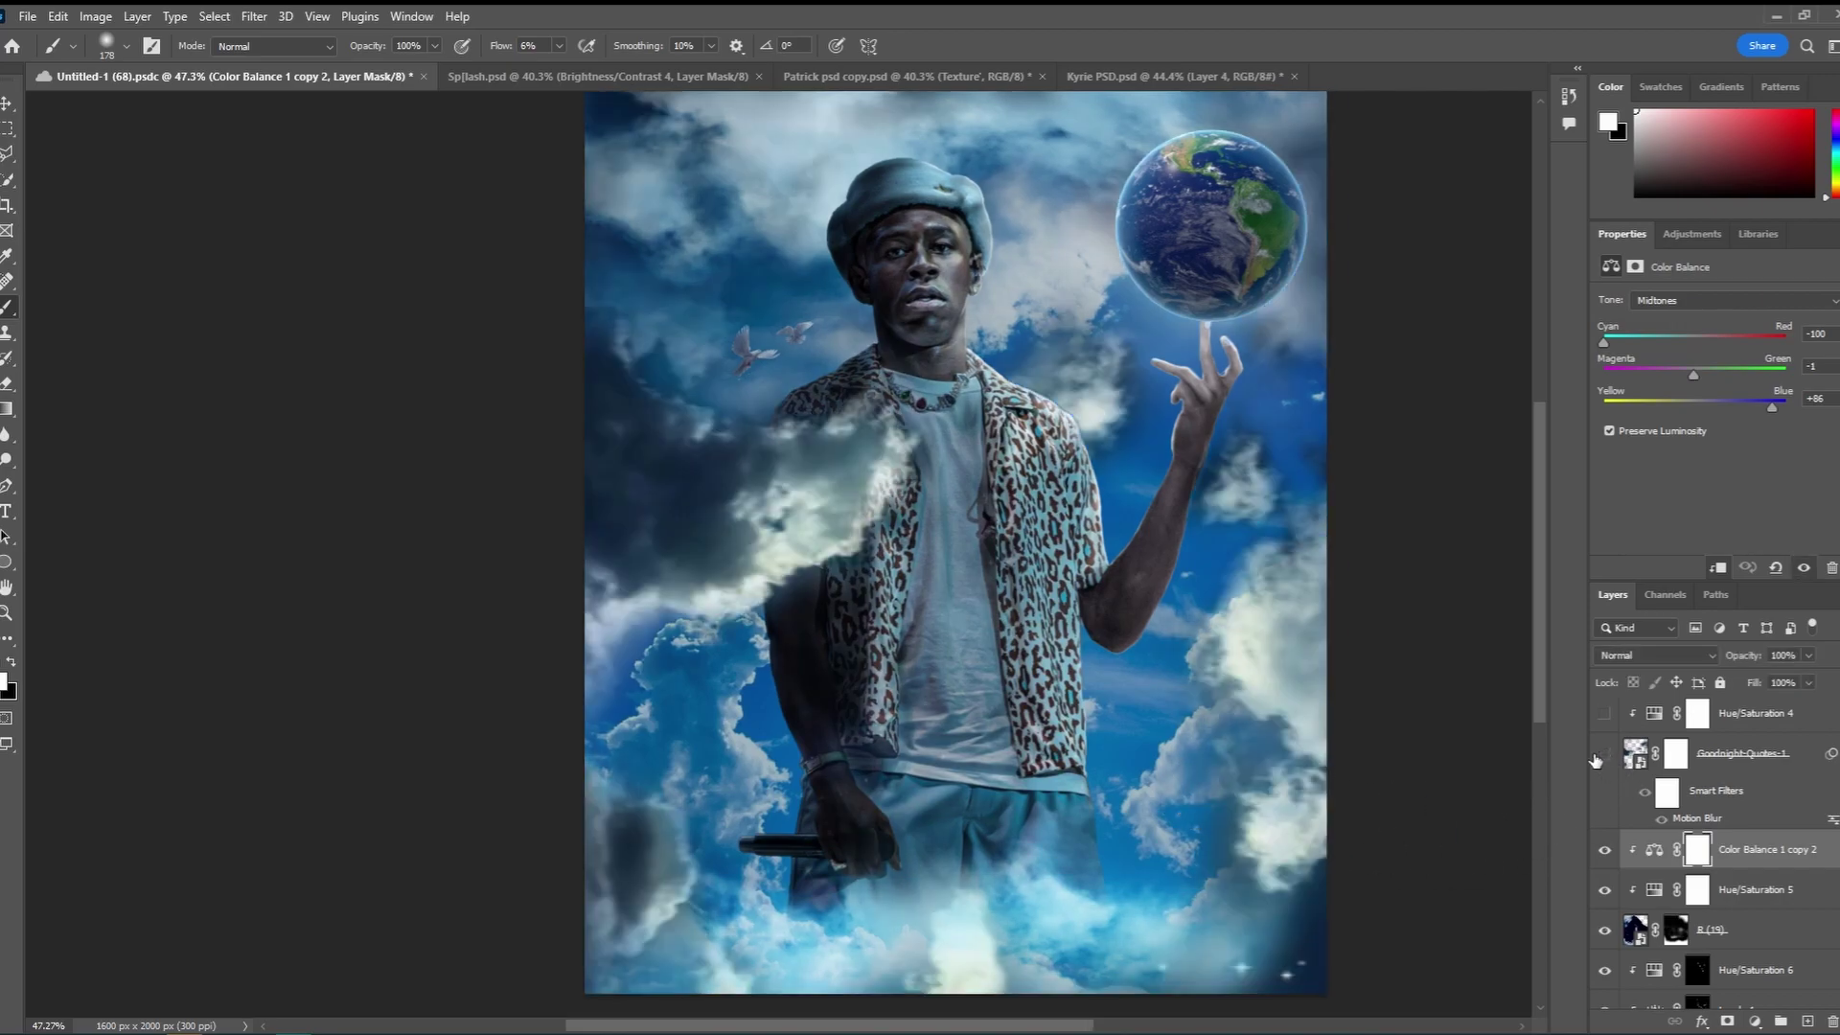
left_click(1604, 756)
left_click(1633, 754)
left_click(1604, 757)
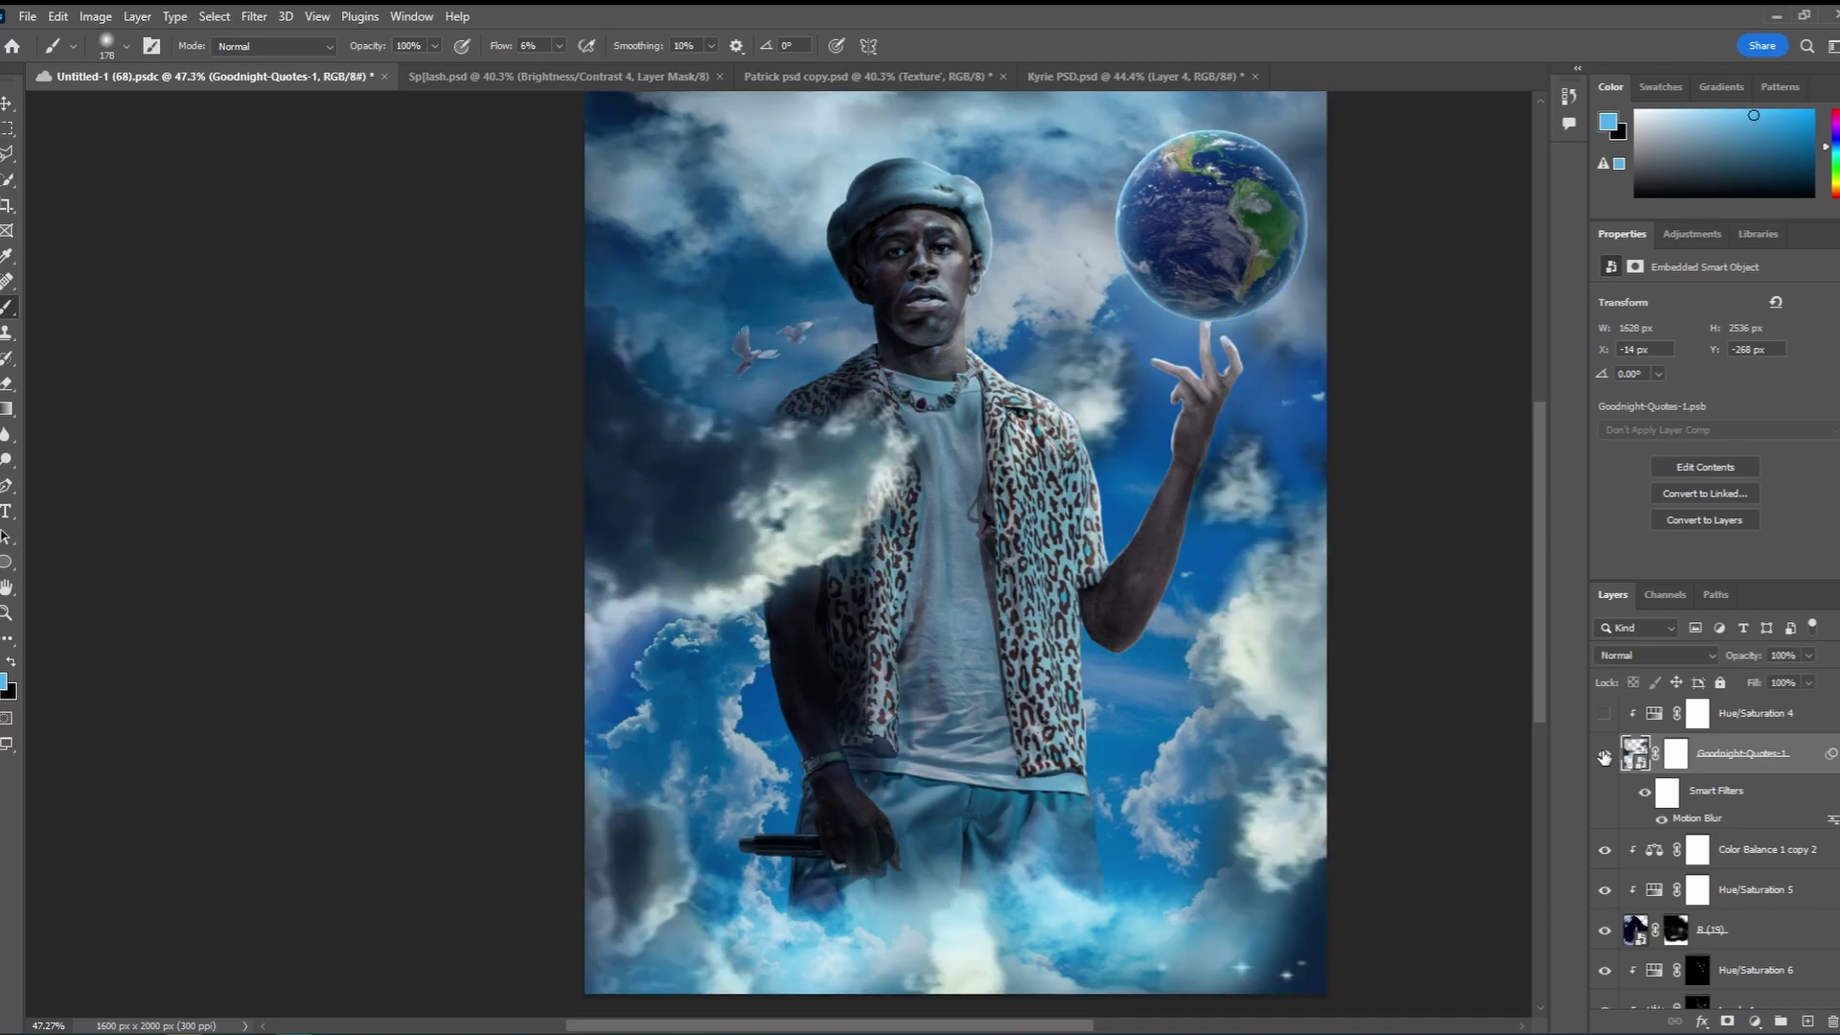
scroll(1069, 822, "up", 1)
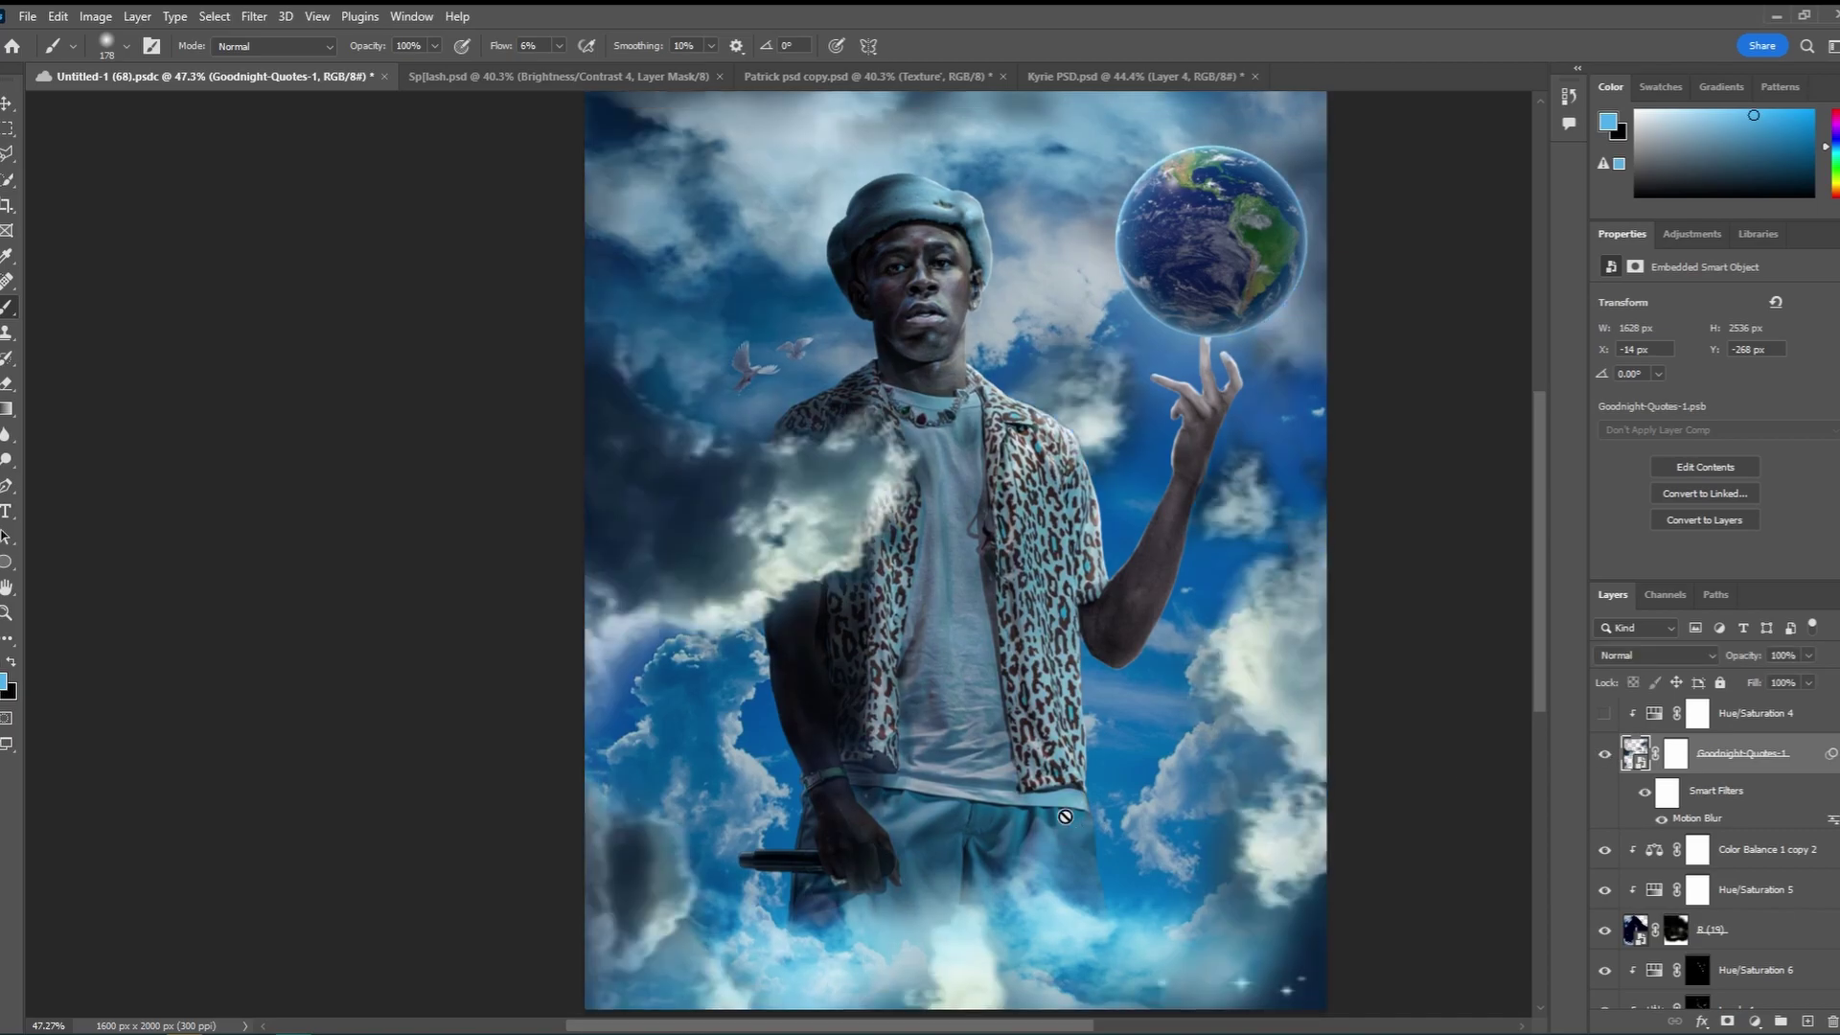
scroll(1068, 823, "right", 1)
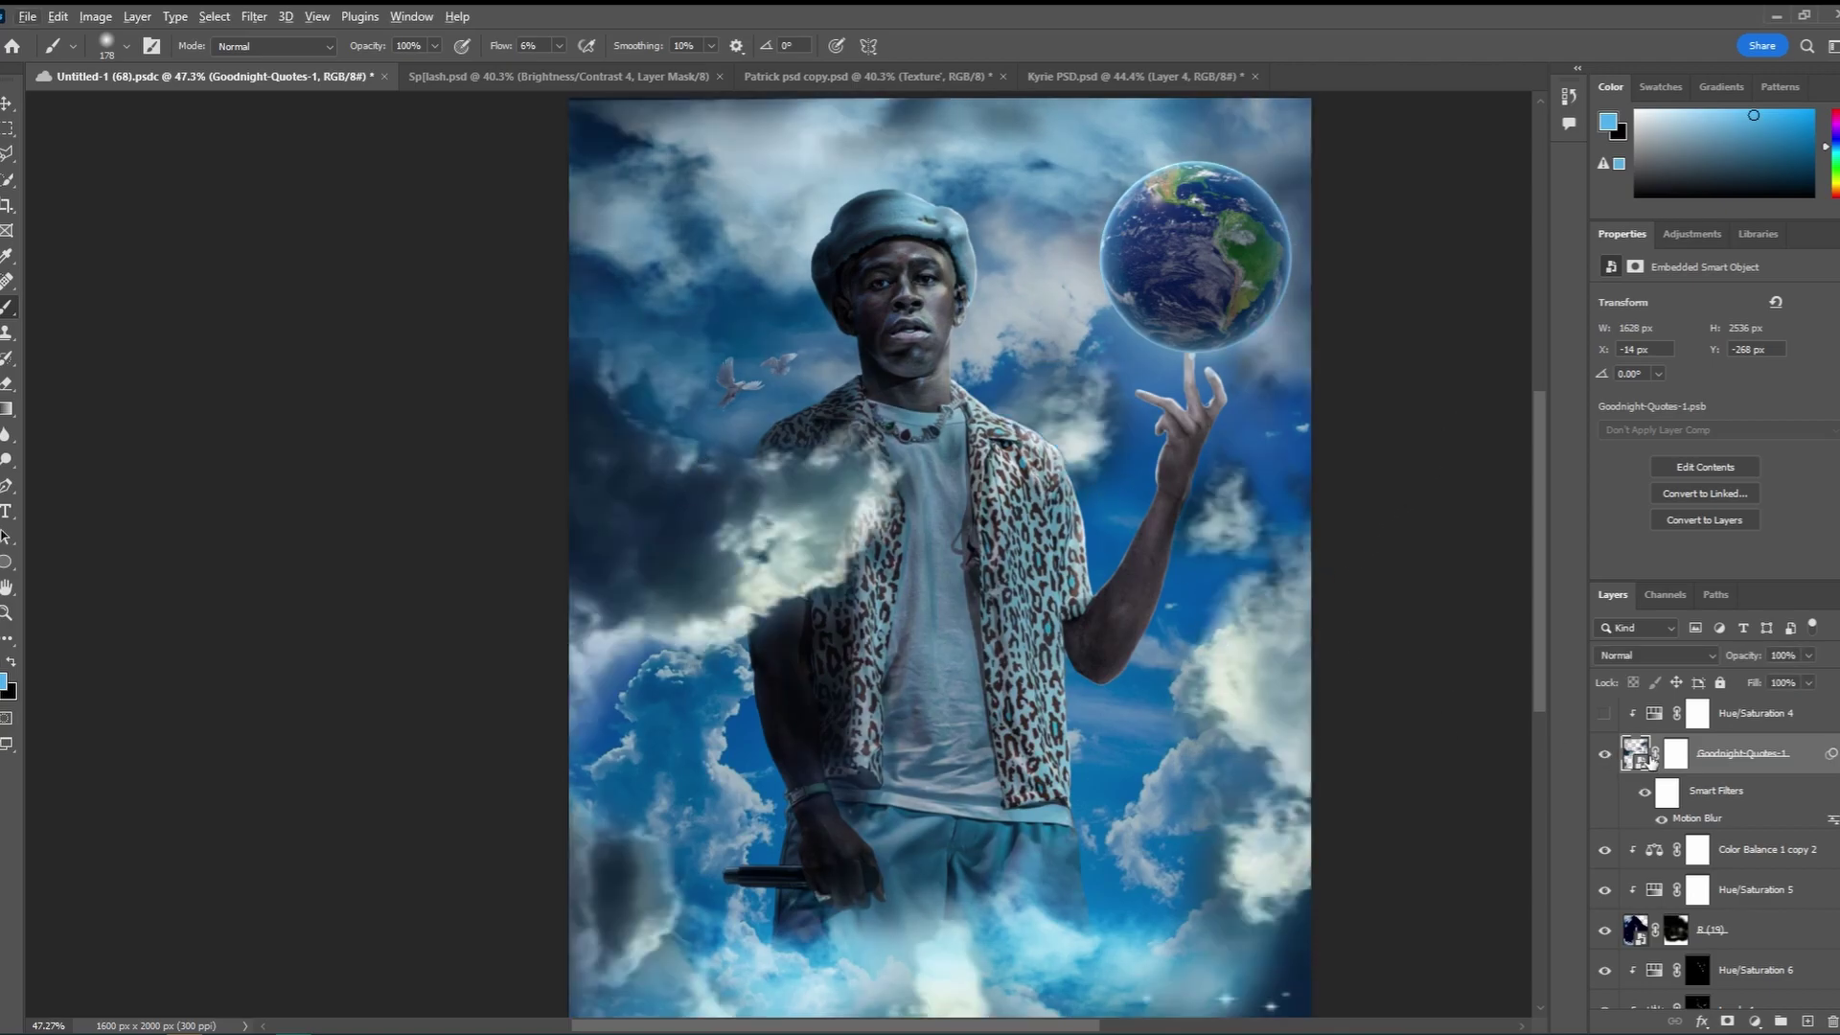
Recheck the poster without the Goodnight-Quotes clouds, then enable the Hue/Saturation 4 grey tint
left_click(1605, 755)
left_click(1606, 756)
left_click(1603, 756)
left_click(1602, 756)
left_click(1605, 715)
scroll(1619, 767, "up", 5)
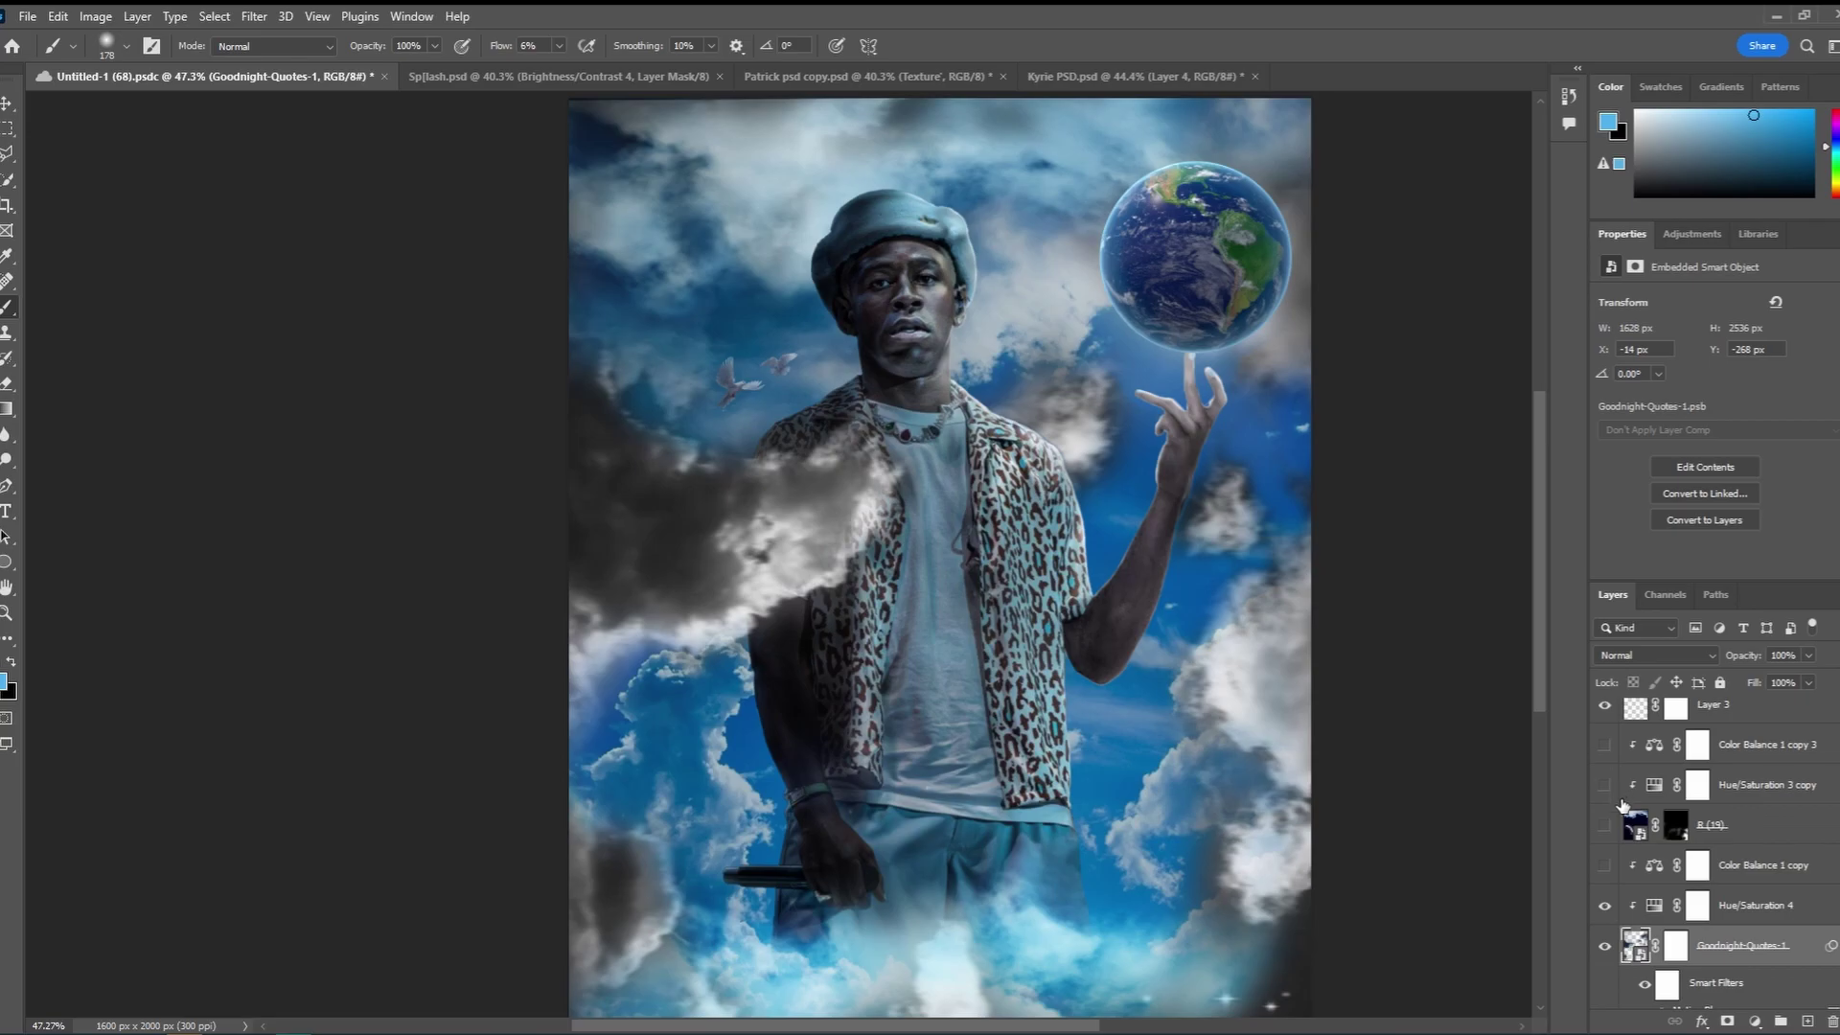
Restore the blue left clouds and keep the R (19) cloud layer showing after comparing
left_click(1604, 868)
left_click(1627, 830)
left_click(1605, 826)
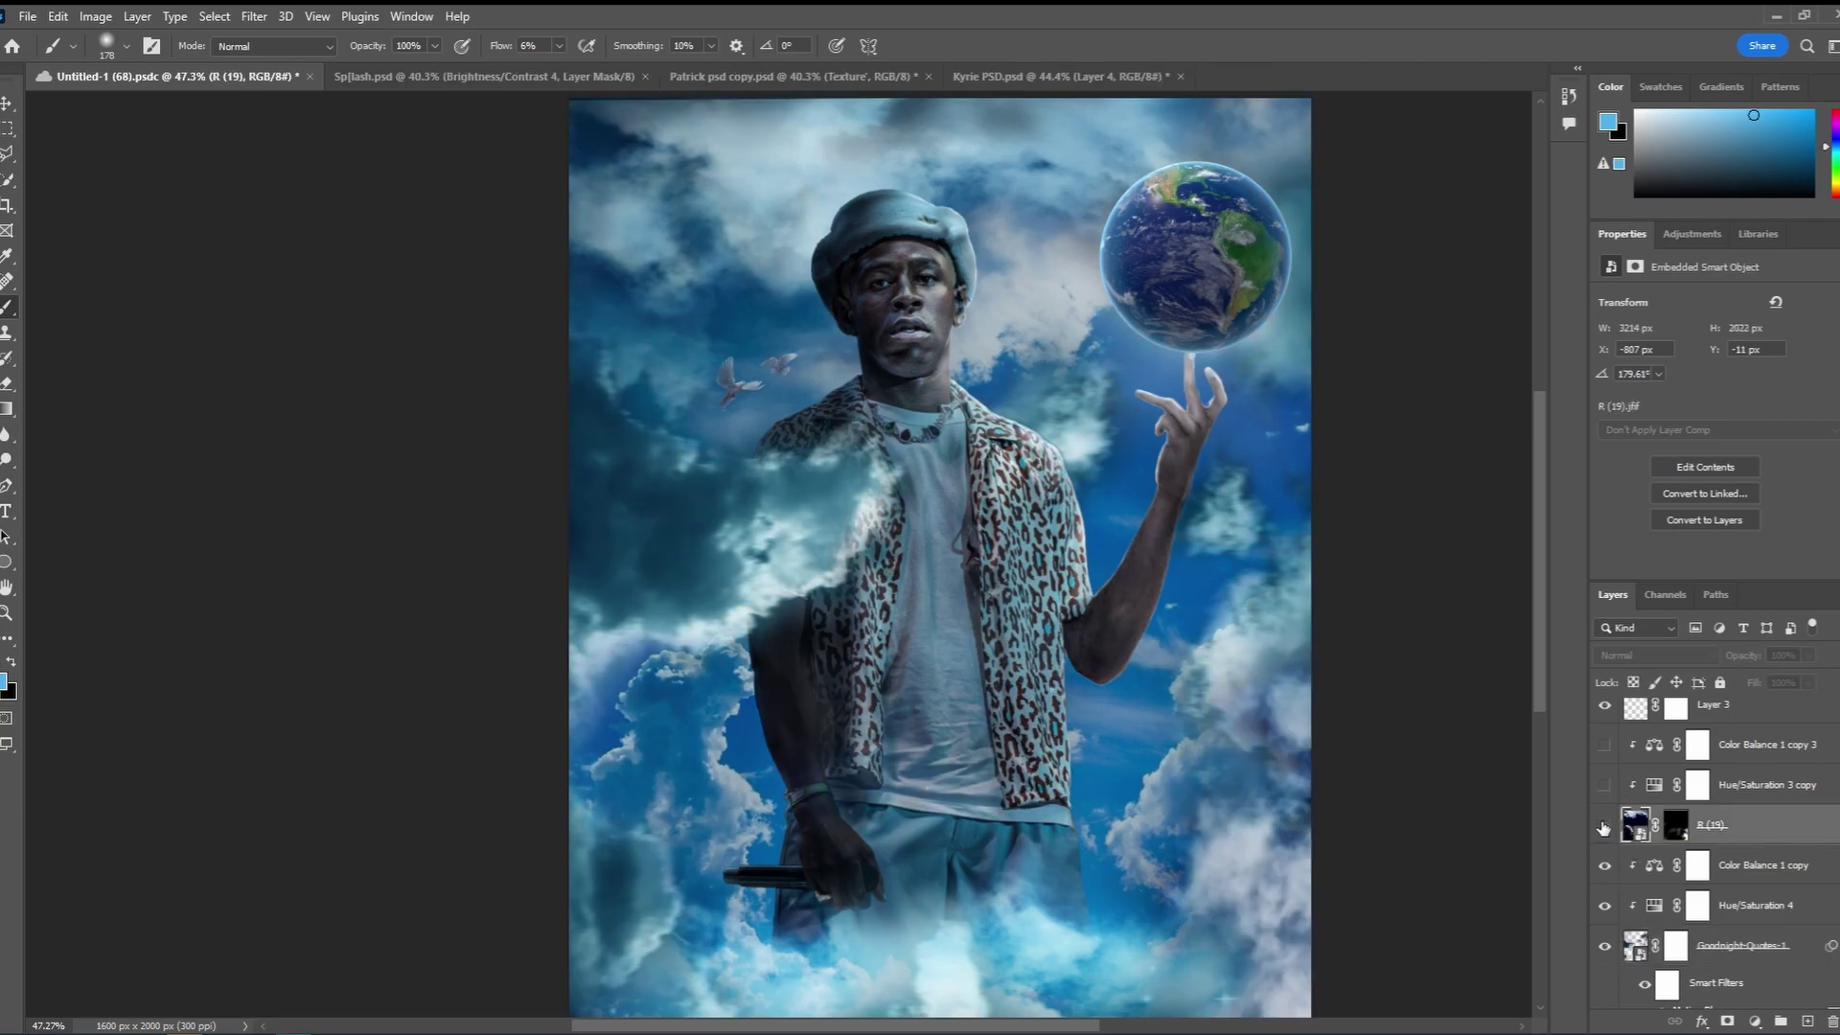
left_click(1605, 826)
left_click(1605, 826)
left_click(1604, 827)
left_click(1605, 826)
left_click(1599, 826)
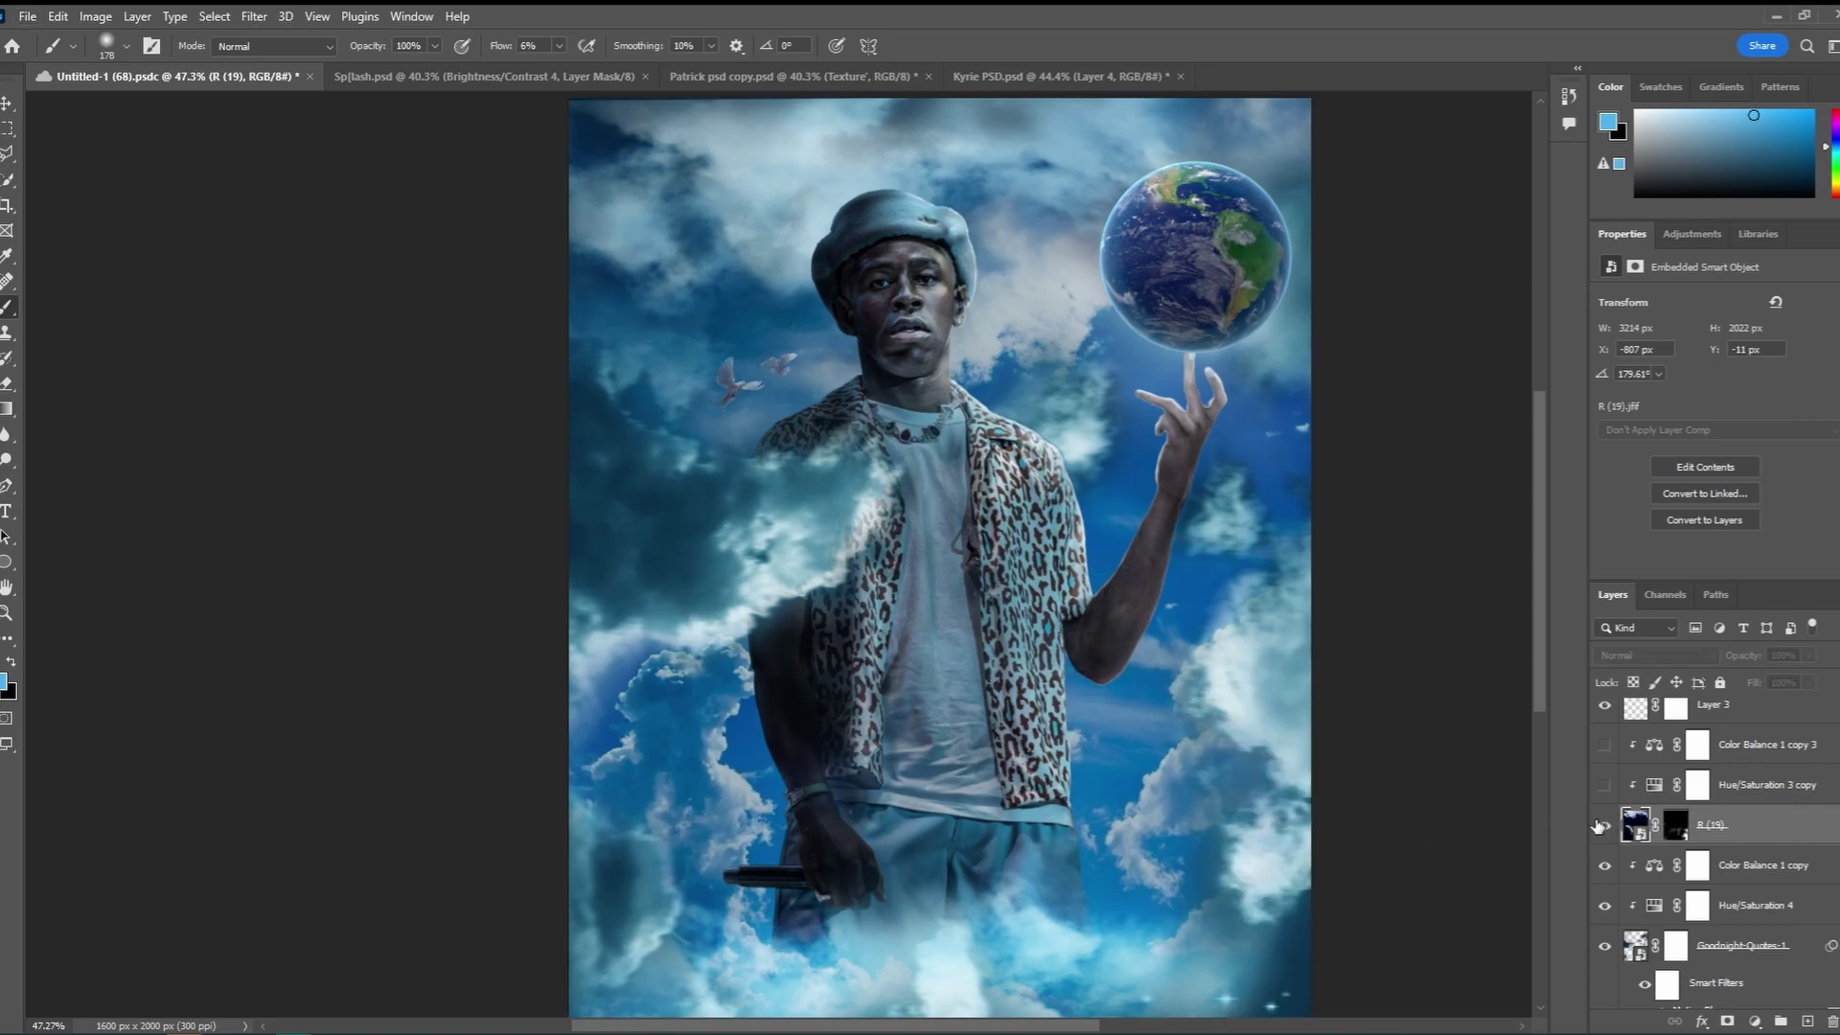
left_click(1599, 826)
left_click(1599, 826)
left_click(1599, 827)
Apply Hue/Saturation 3 copy to grey the right clouds and make Layer 5 visible
left_click(1607, 788)
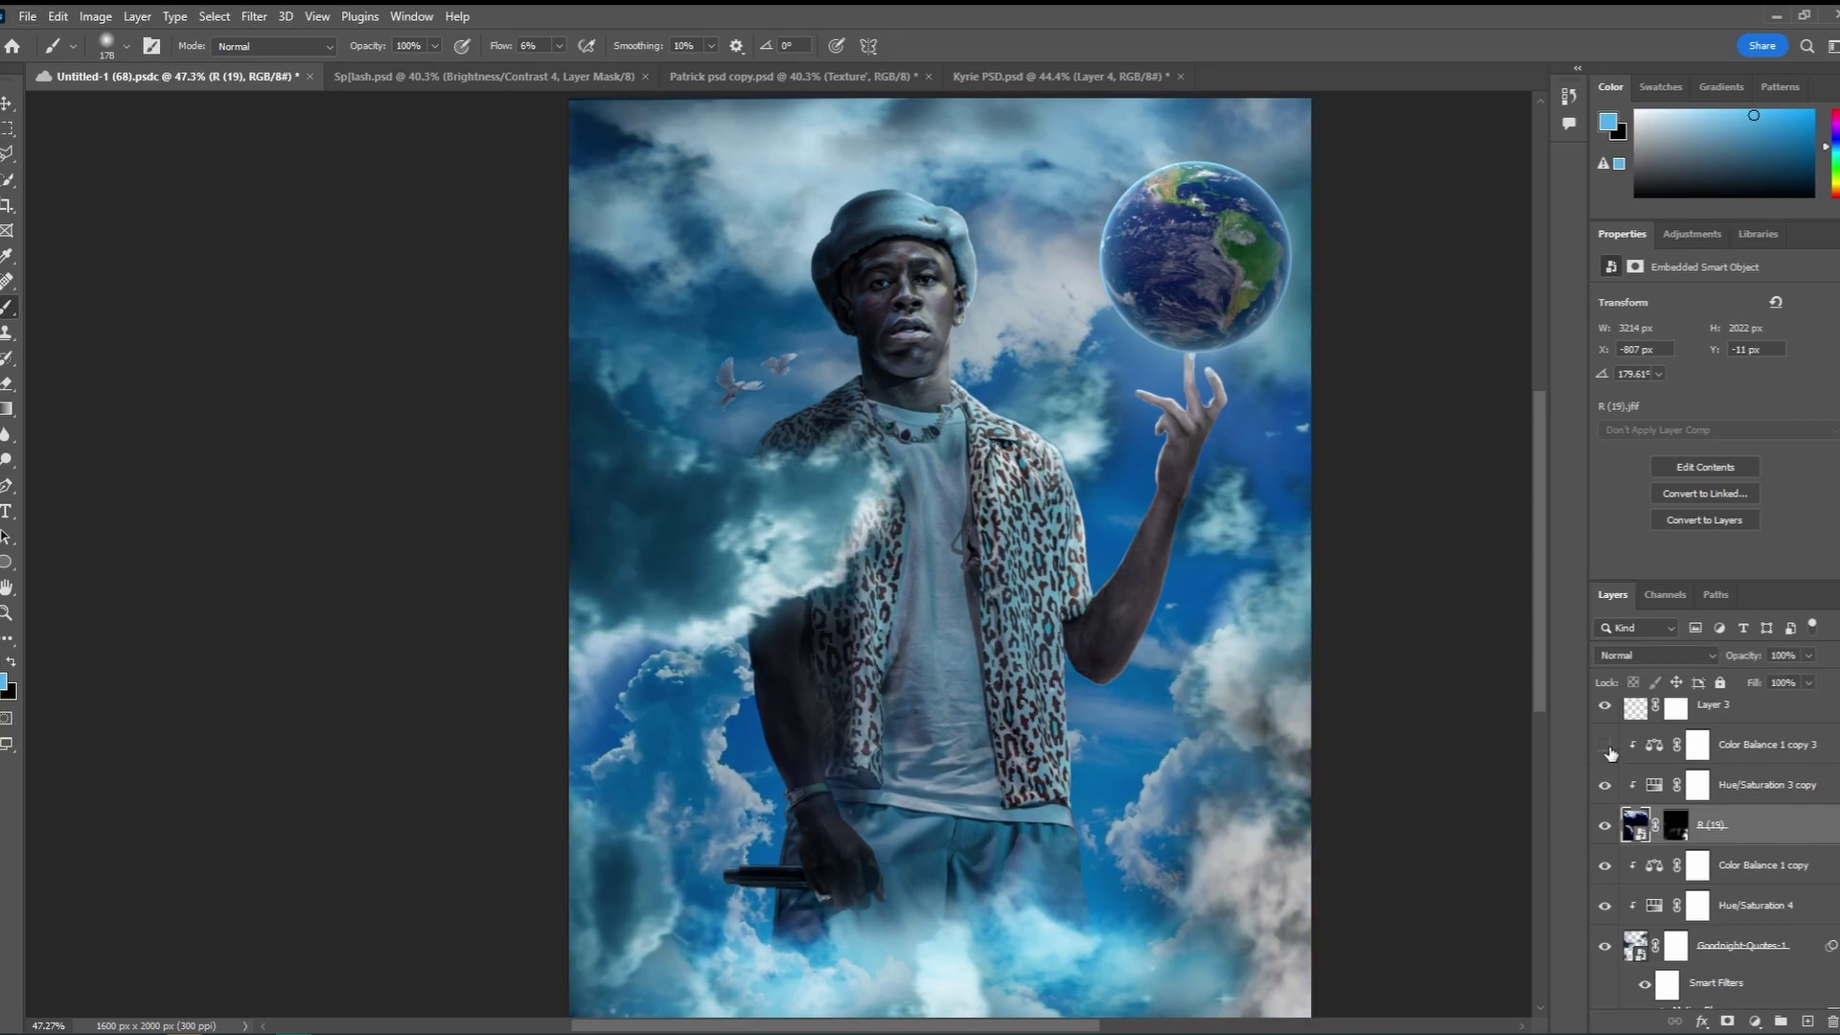
scroll(1604, 913, "up", 4)
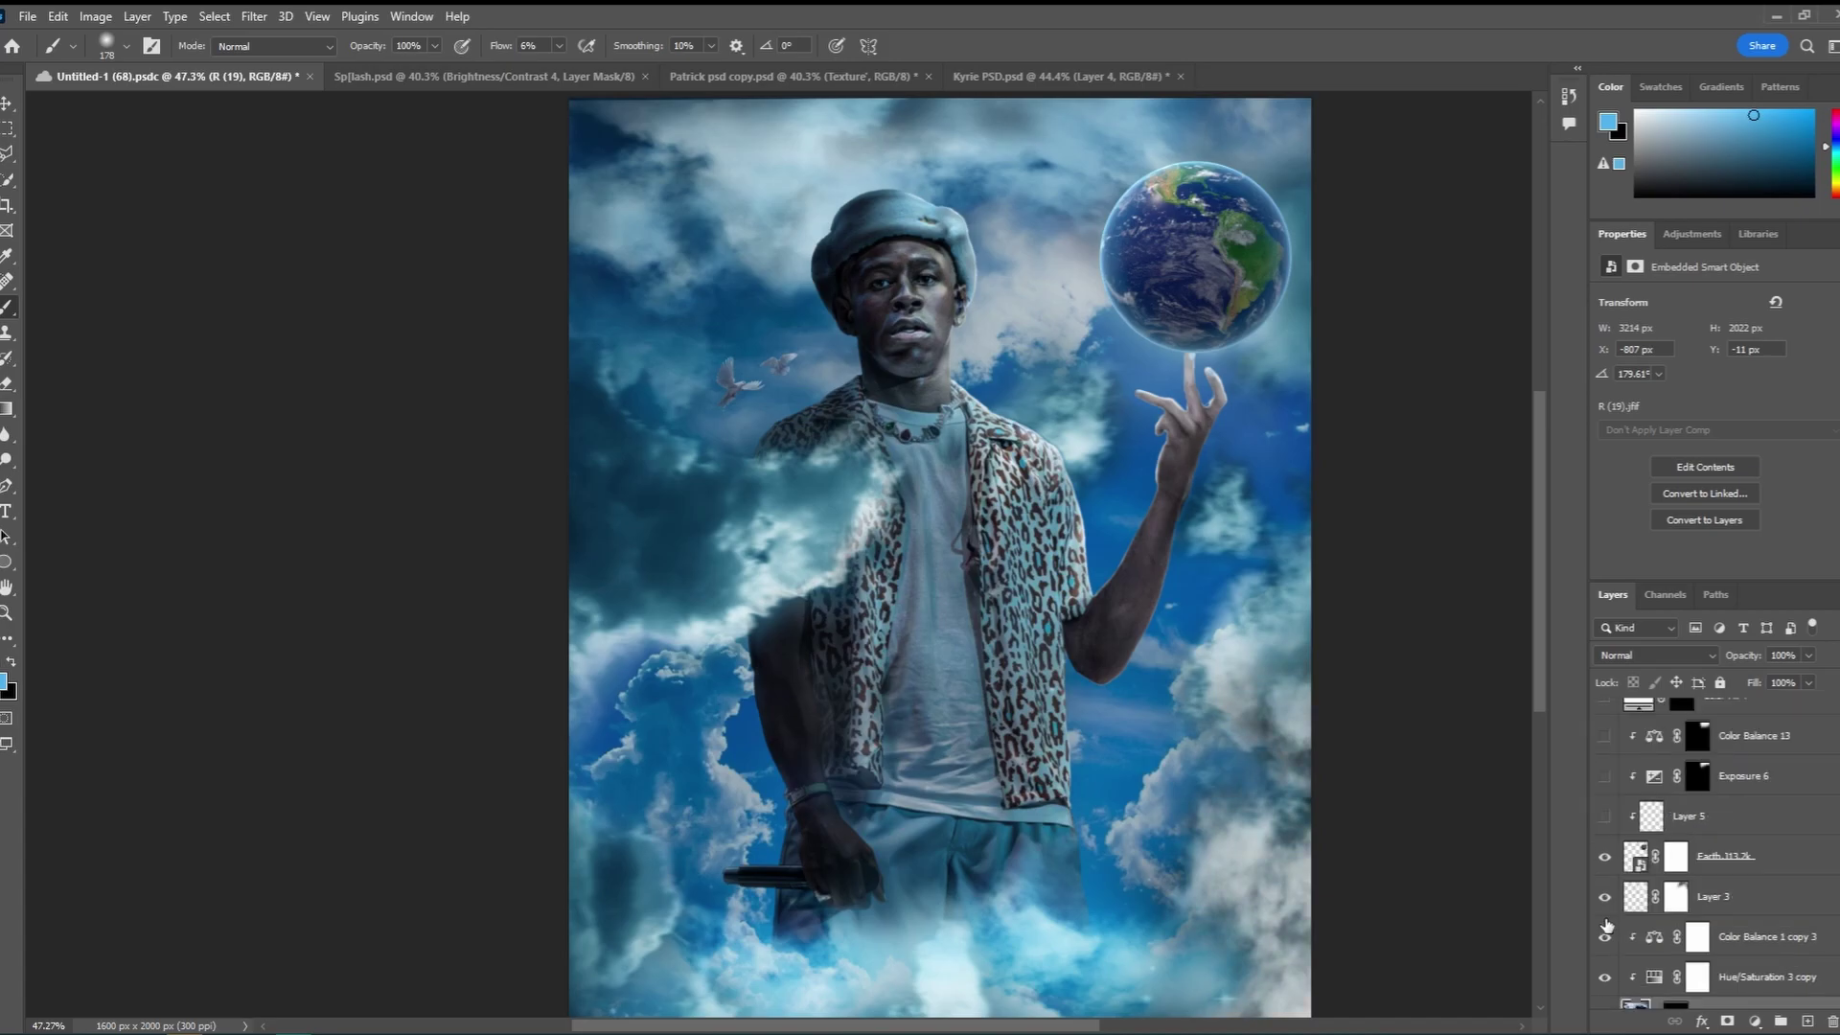
left_click(1653, 830)
left_click(1606, 816)
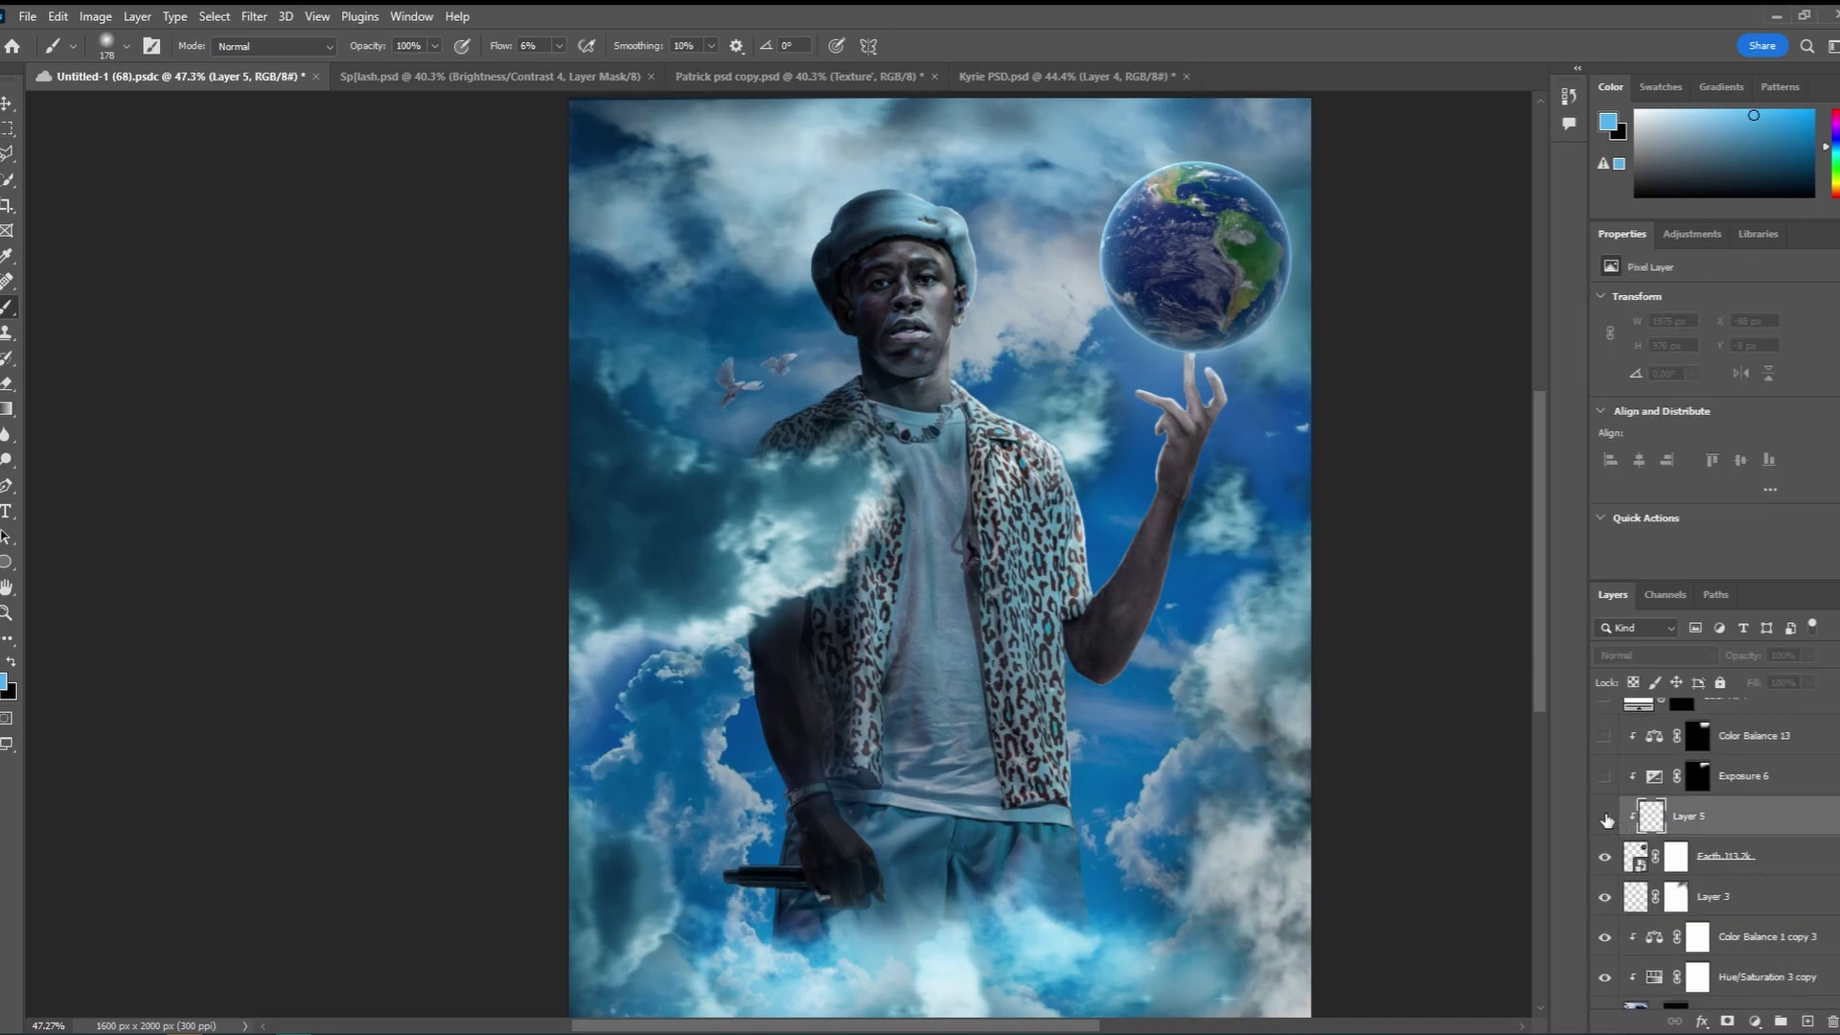
Compare the Earth with and without Exposure 6, leaving it off, and toggle the Earth layer
scroll(1601, 857, "up", 2)
left_click(1602, 870)
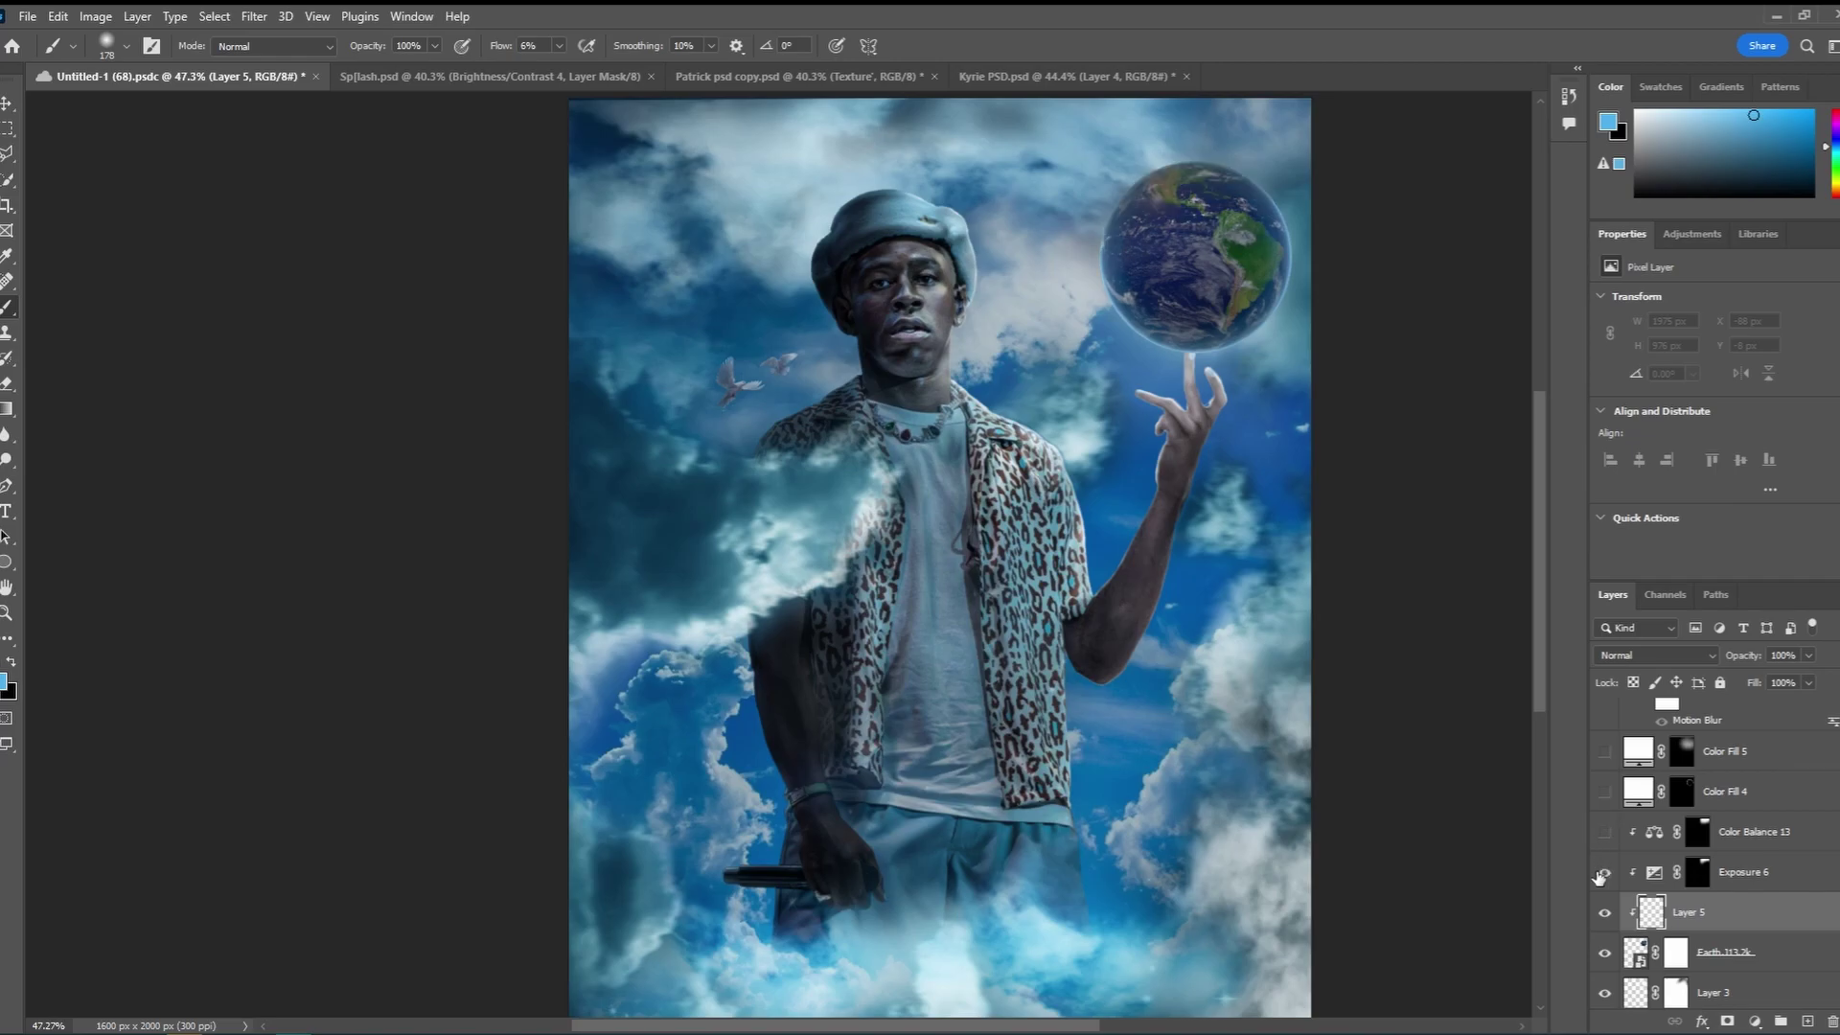
left_click(1601, 874)
left_click(1606, 872)
left_click(1606, 873)
left_click(1605, 872)
left_click(1602, 955)
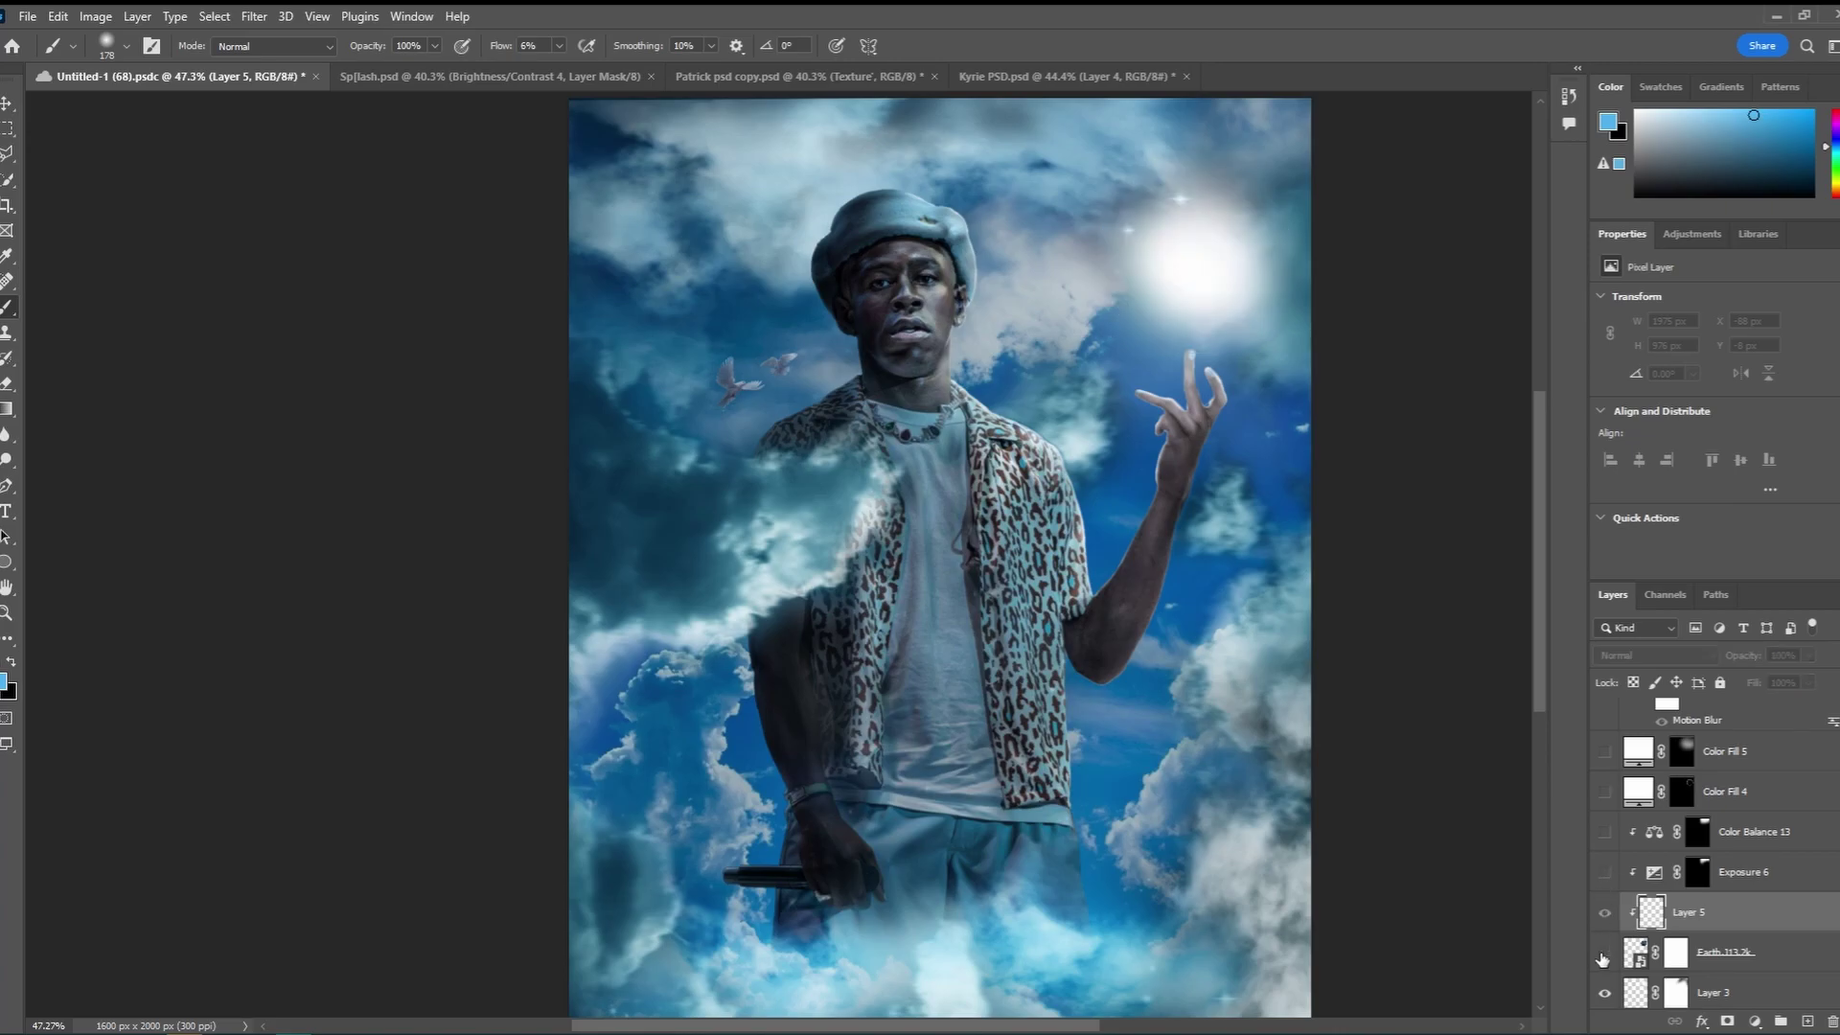
left_click(1603, 954)
left_click(1603, 954)
Hide Layer 5 and restore the Earth globe and its Layer 3 glow
scroll(1604, 956, "down", 1)
left_click(1614, 898)
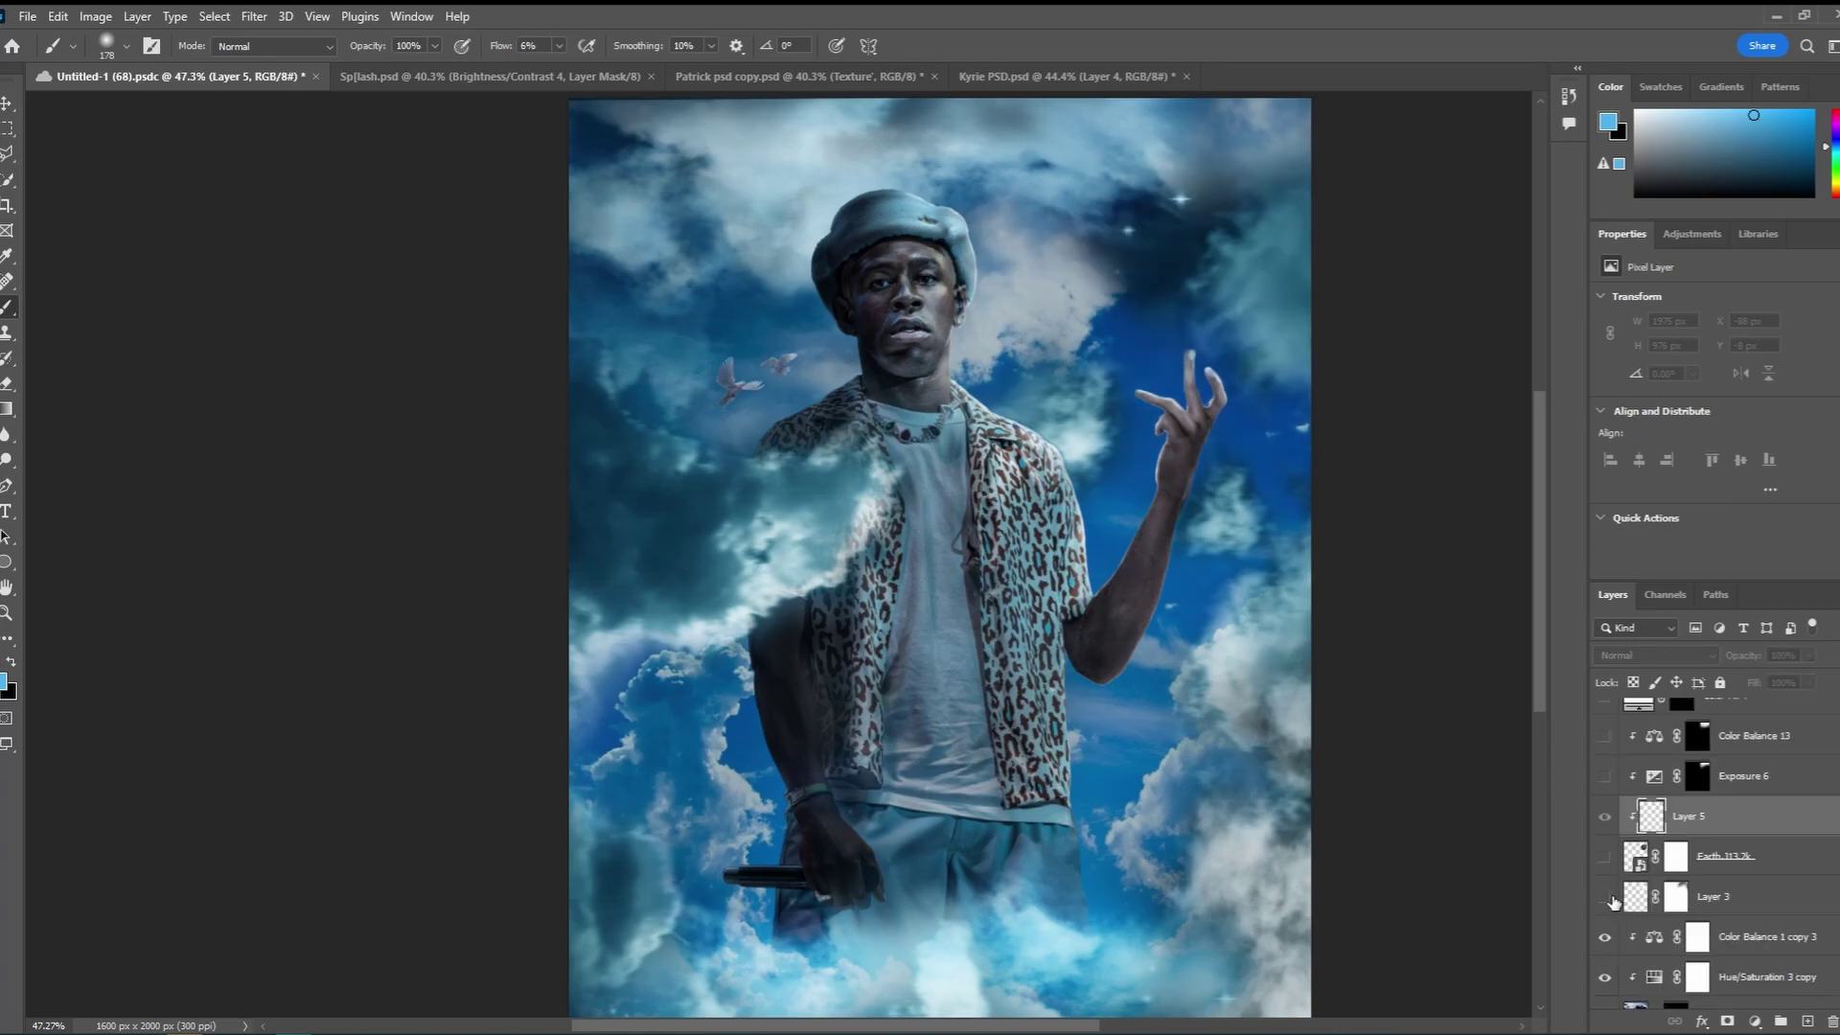
left_click(1614, 898)
left_click(1614, 898)
left_click(1606, 817)
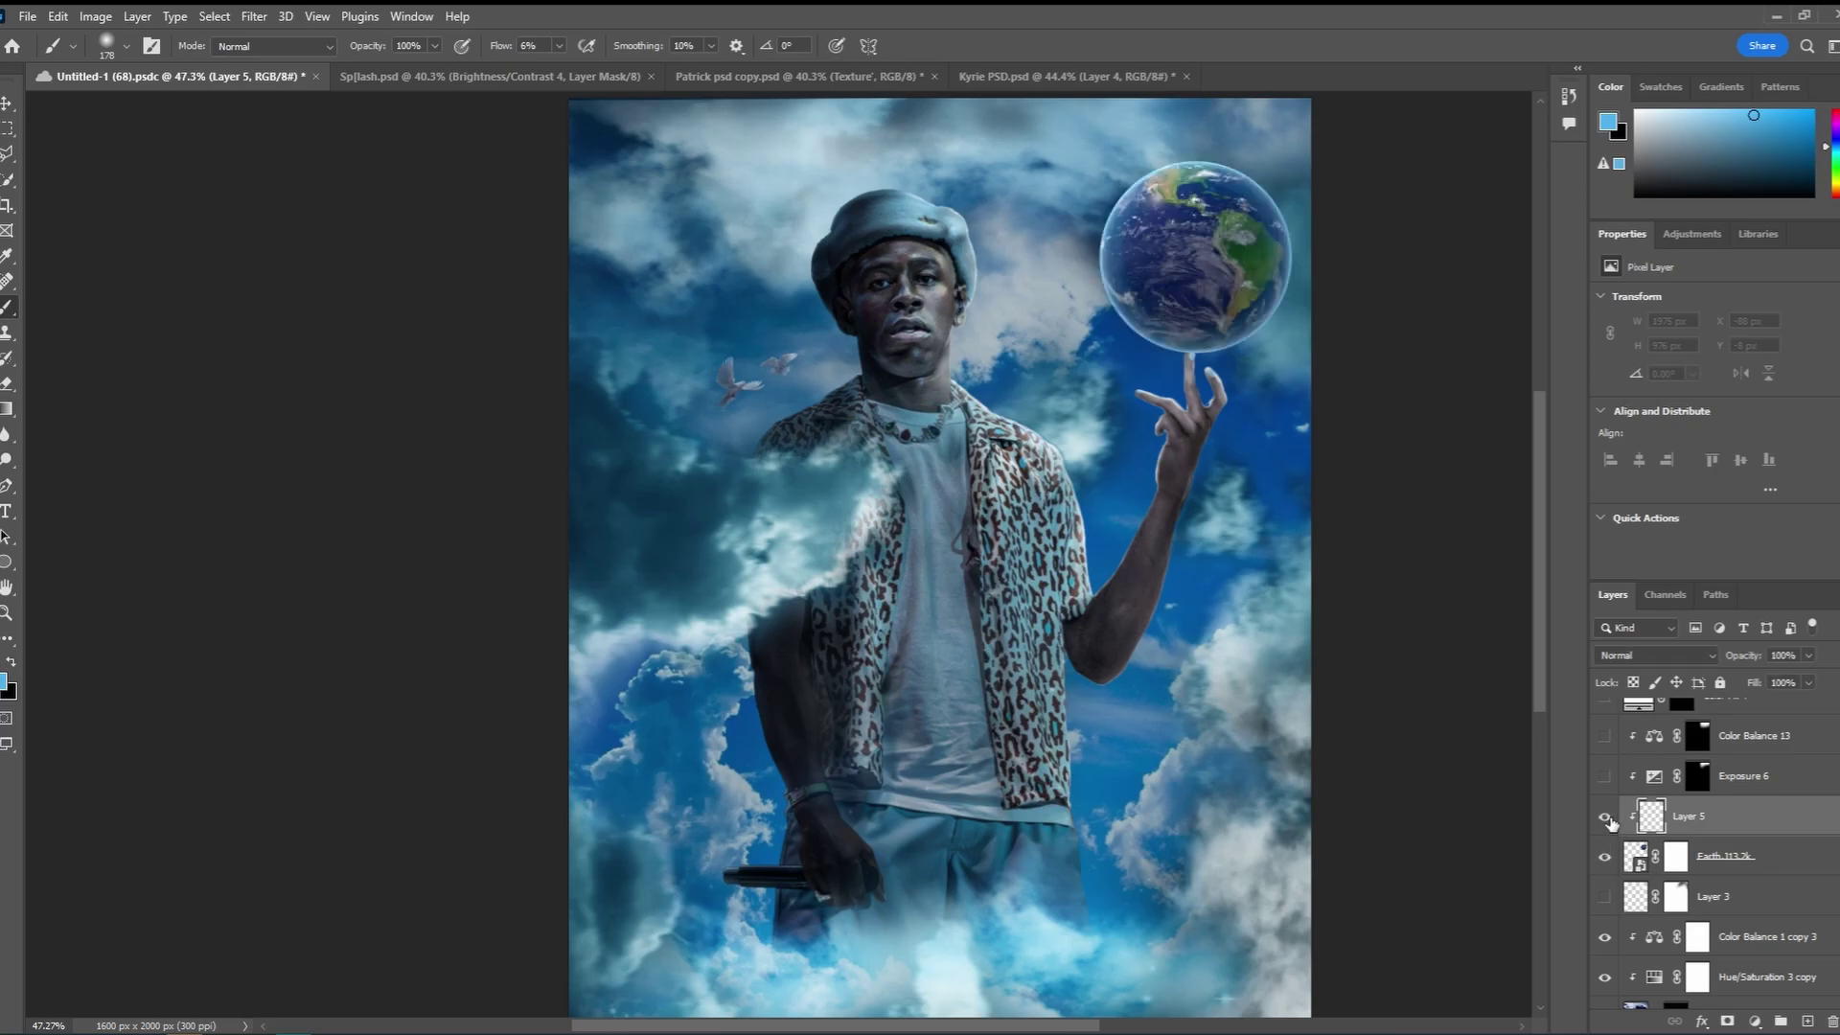
left_click(1605, 857)
left_click(1605, 858)
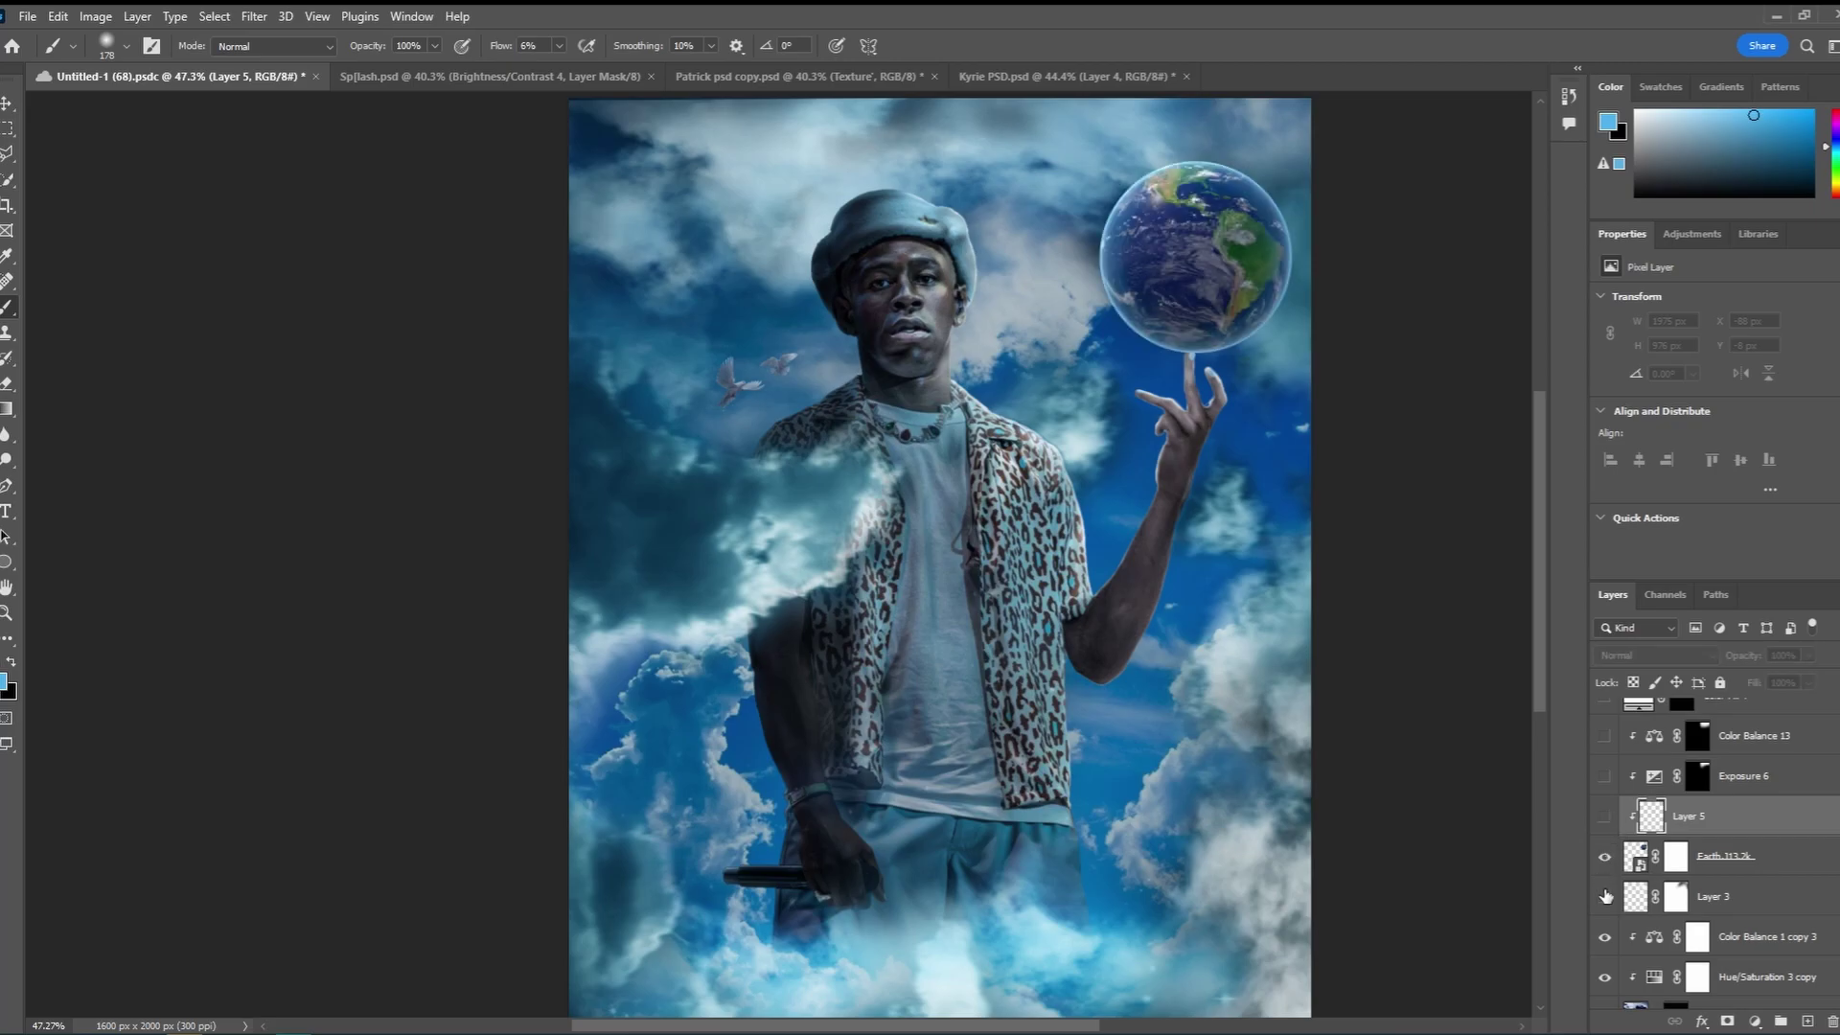
left_click(1606, 896)
left_click(1608, 896)
left_click(1607, 896)
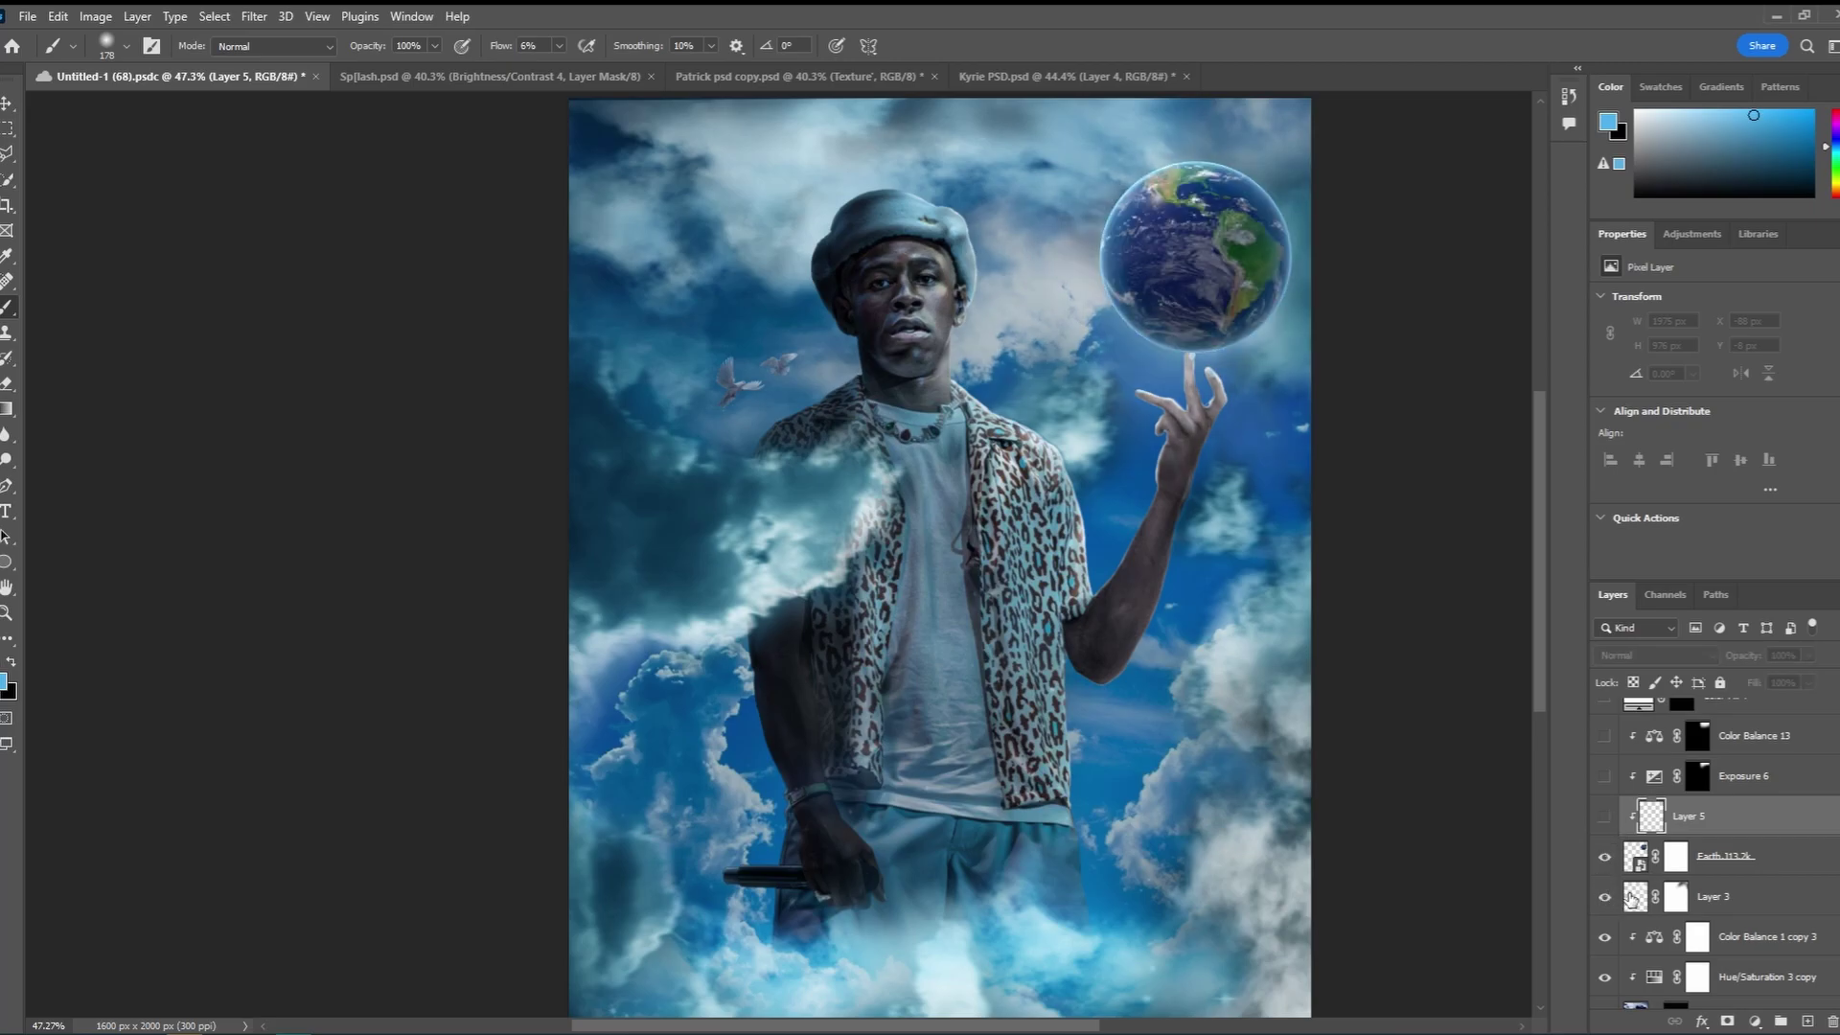
Keep the Layer 3 Earth glow showing, then recheck Exposure 6 and select it
left_click(1630, 898)
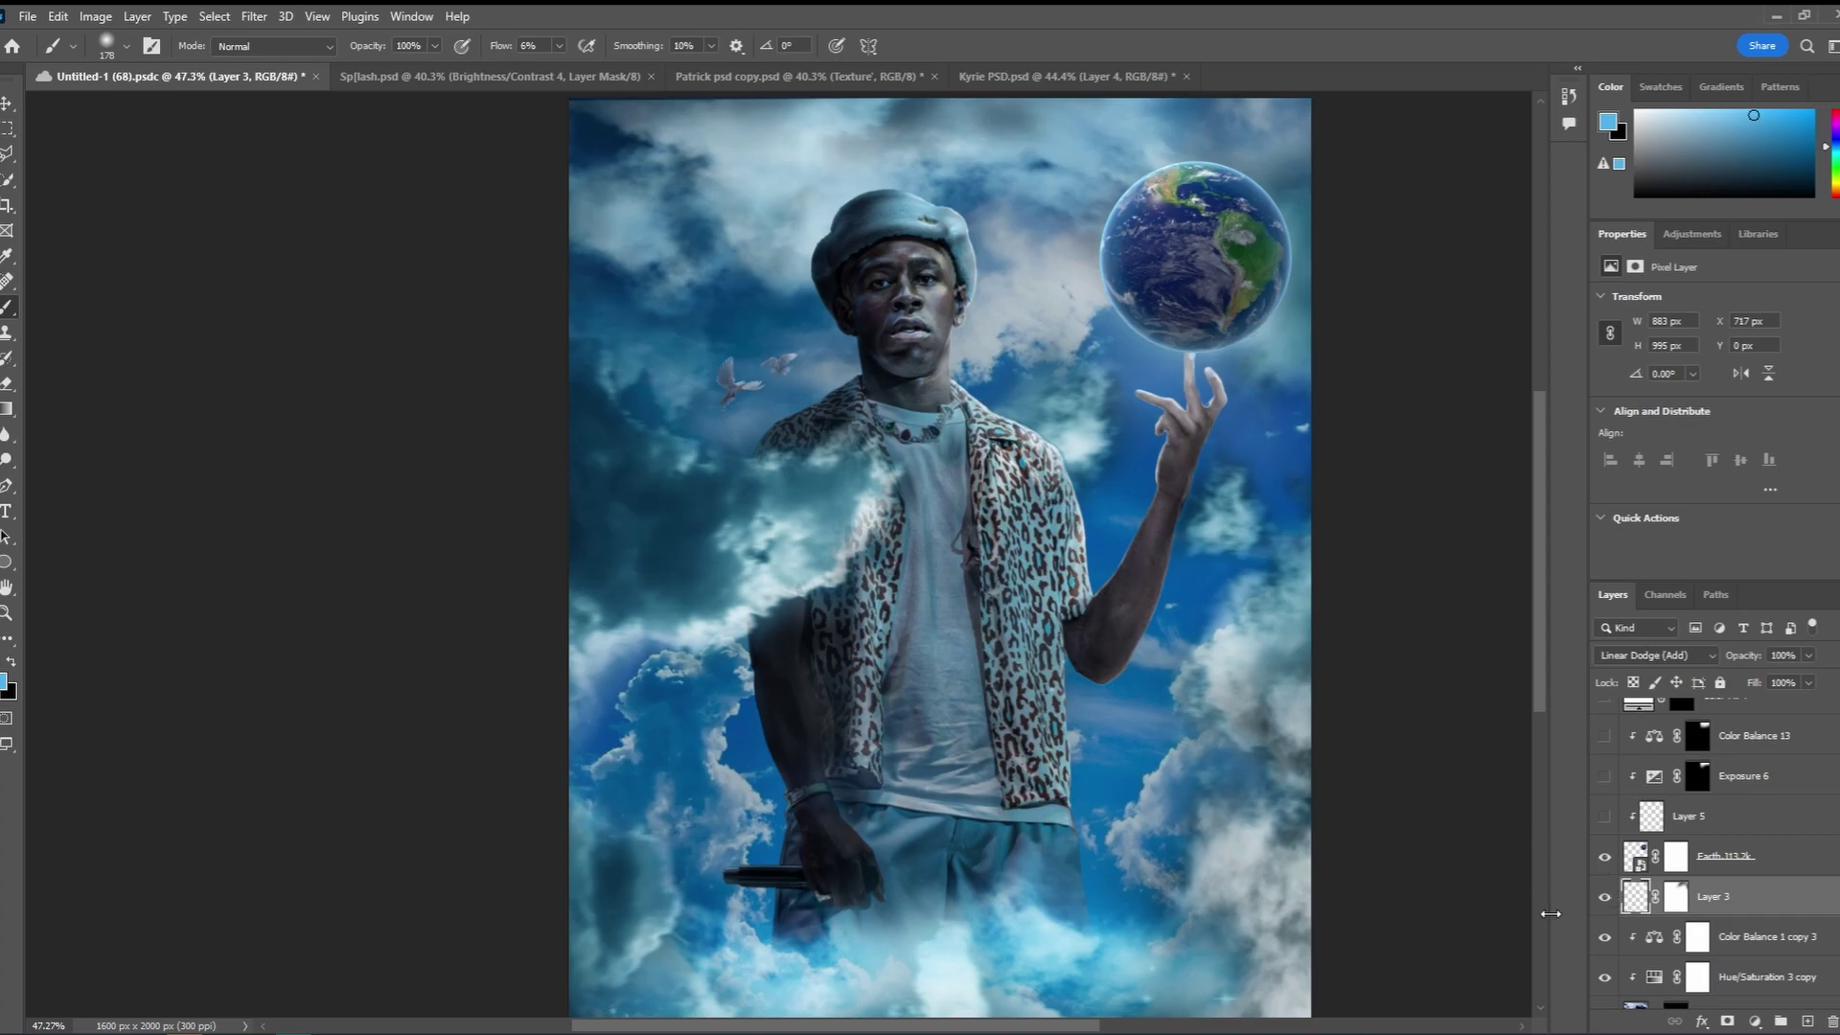
left_click(1605, 899)
left_click(1605, 899)
left_click(1605, 899)
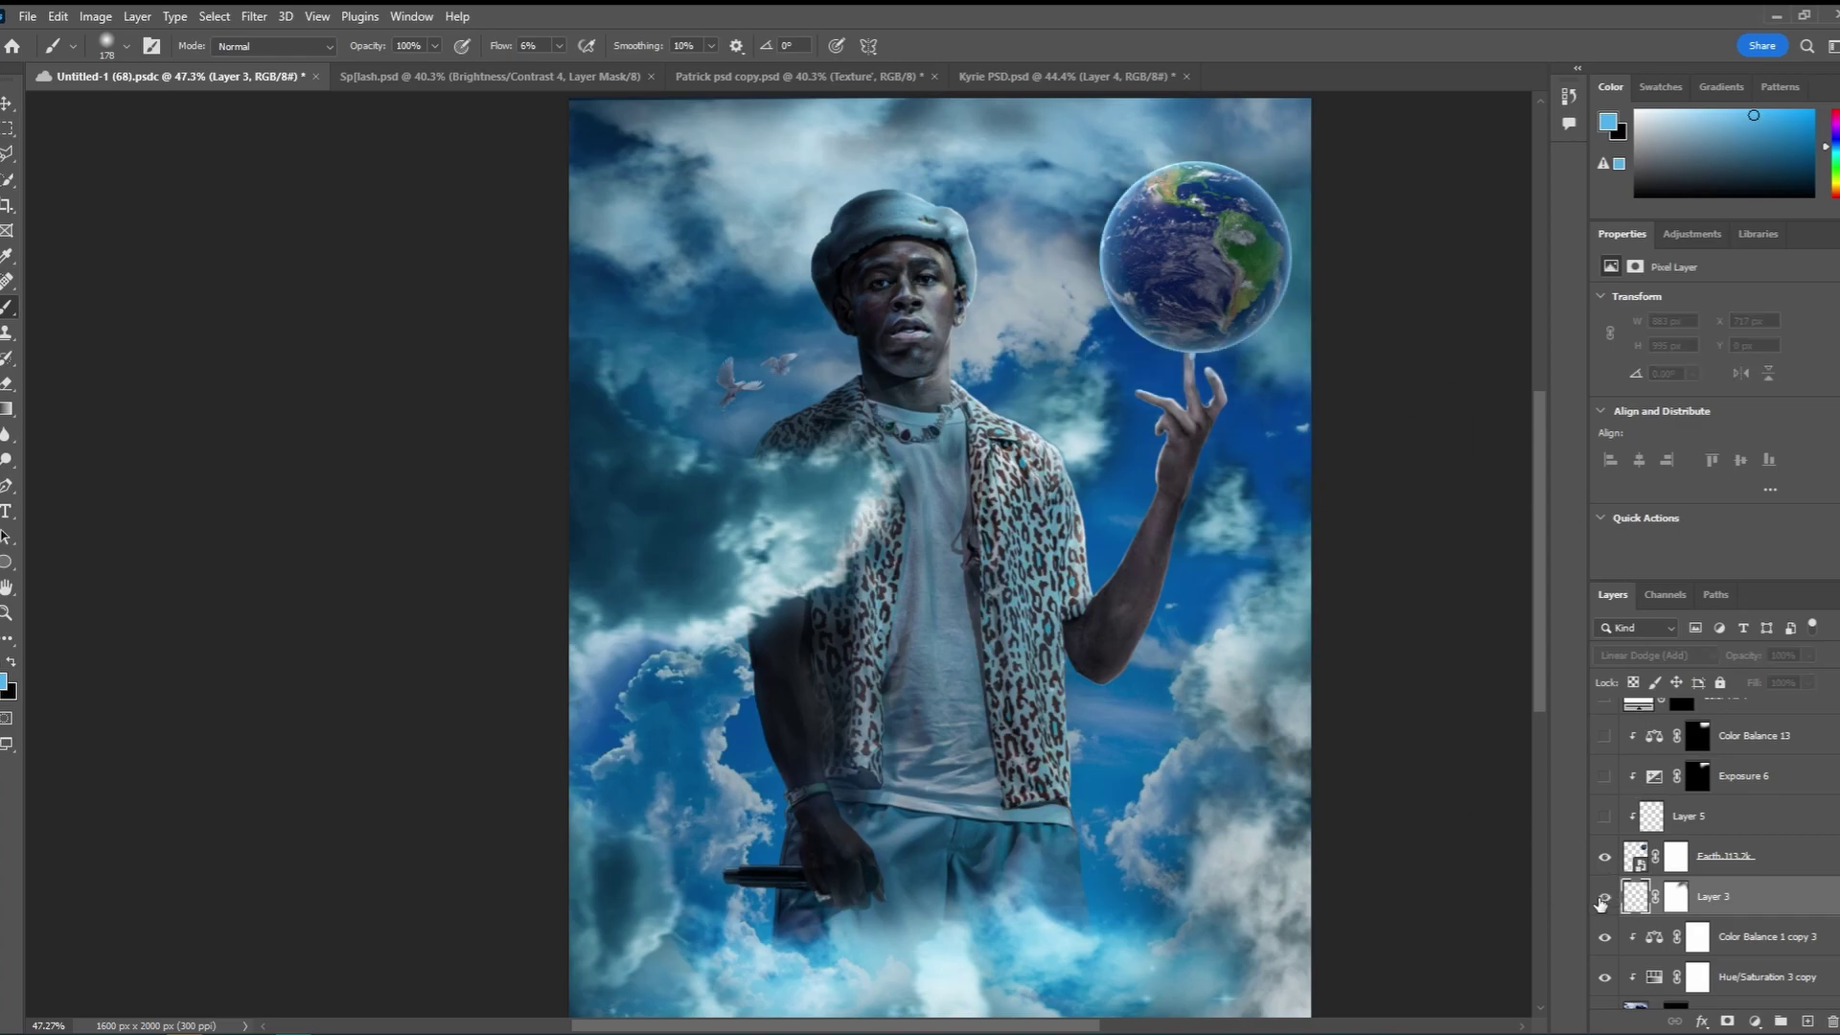
left_click(1605, 900)
scroll(1608, 899, "up", 2)
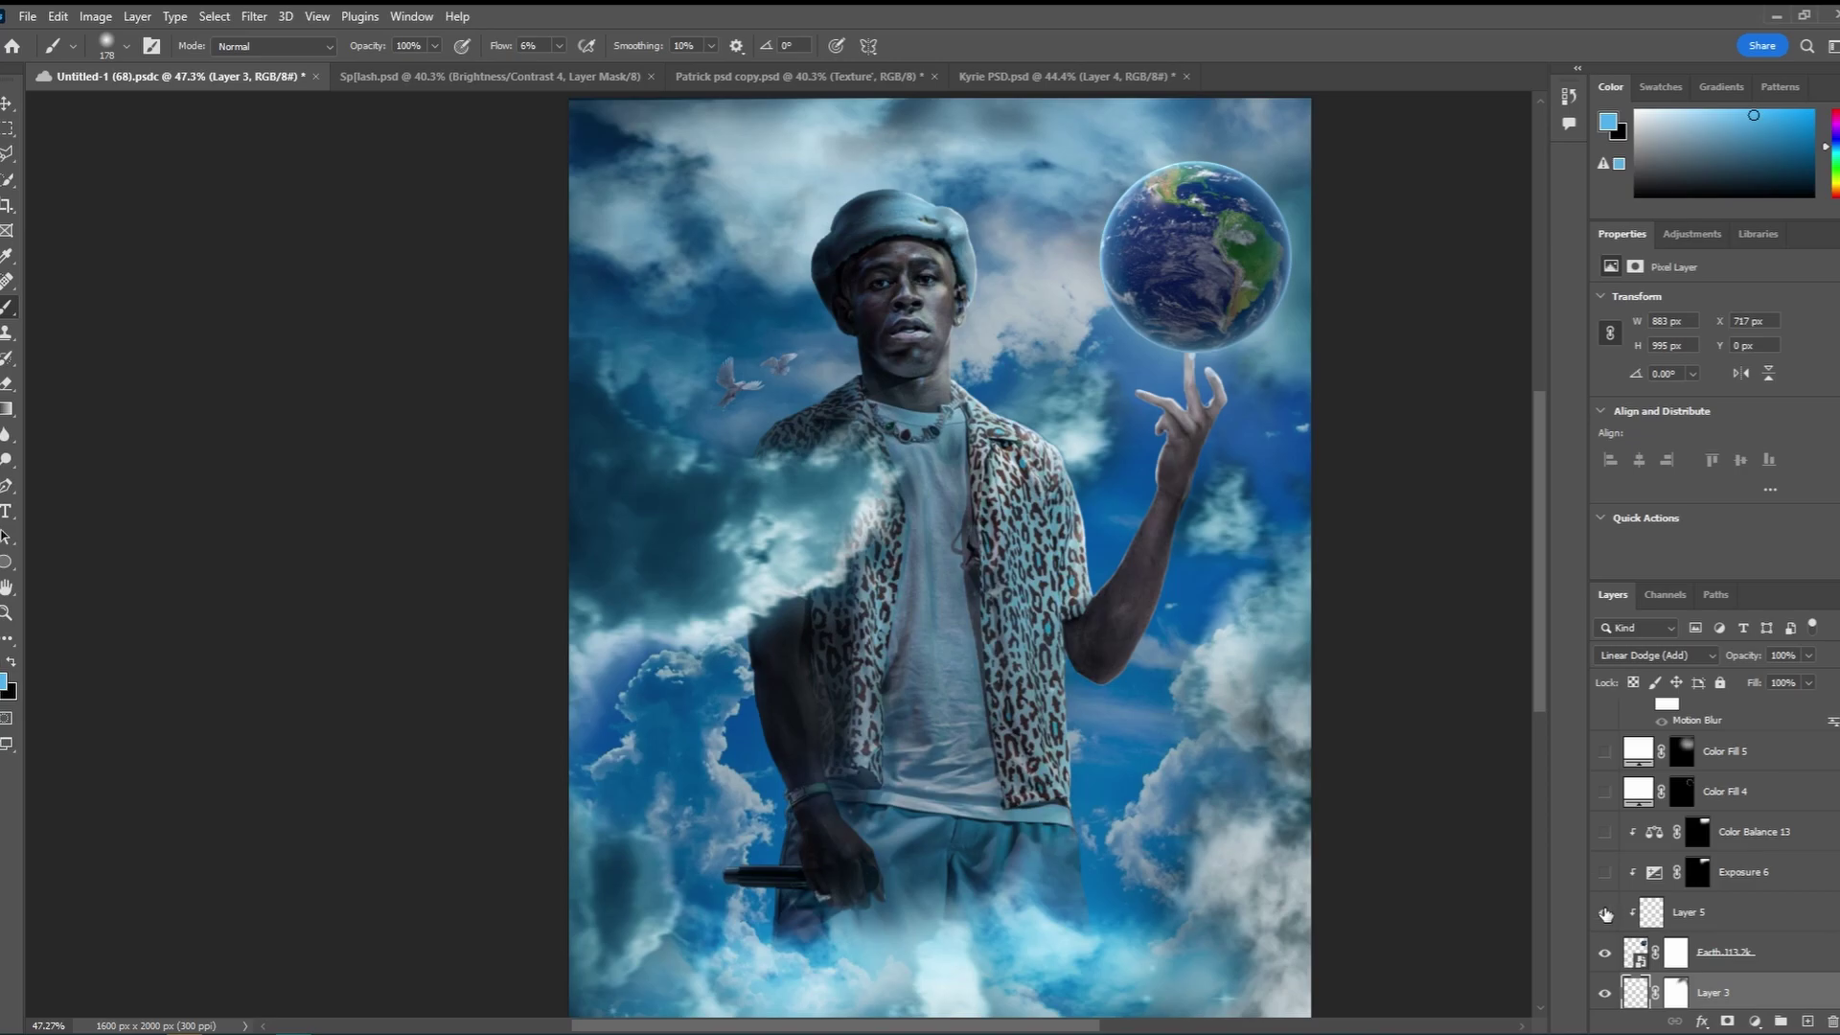
left_click(1606, 873)
left_click(1606, 873)
left_click(1653, 874)
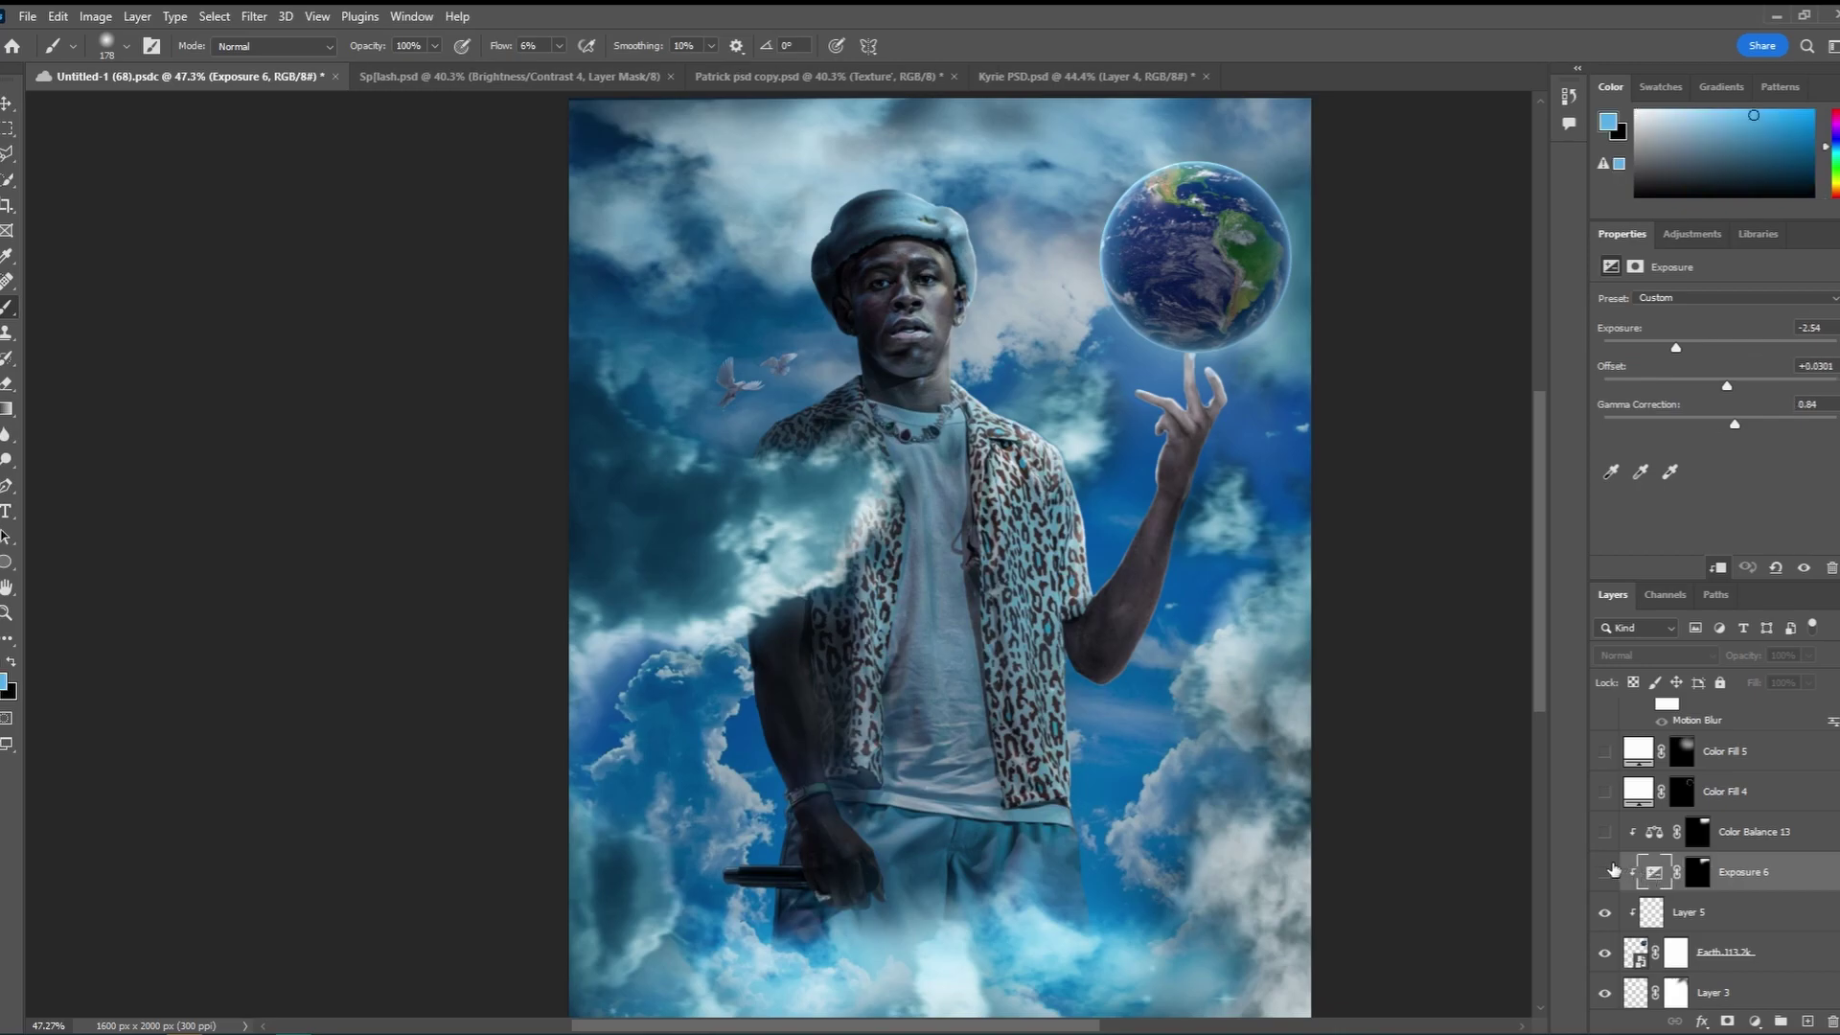
Turn on Exposure 6 and compare the Earth with and without the Color Fill 4 glow
left_click(1605, 872)
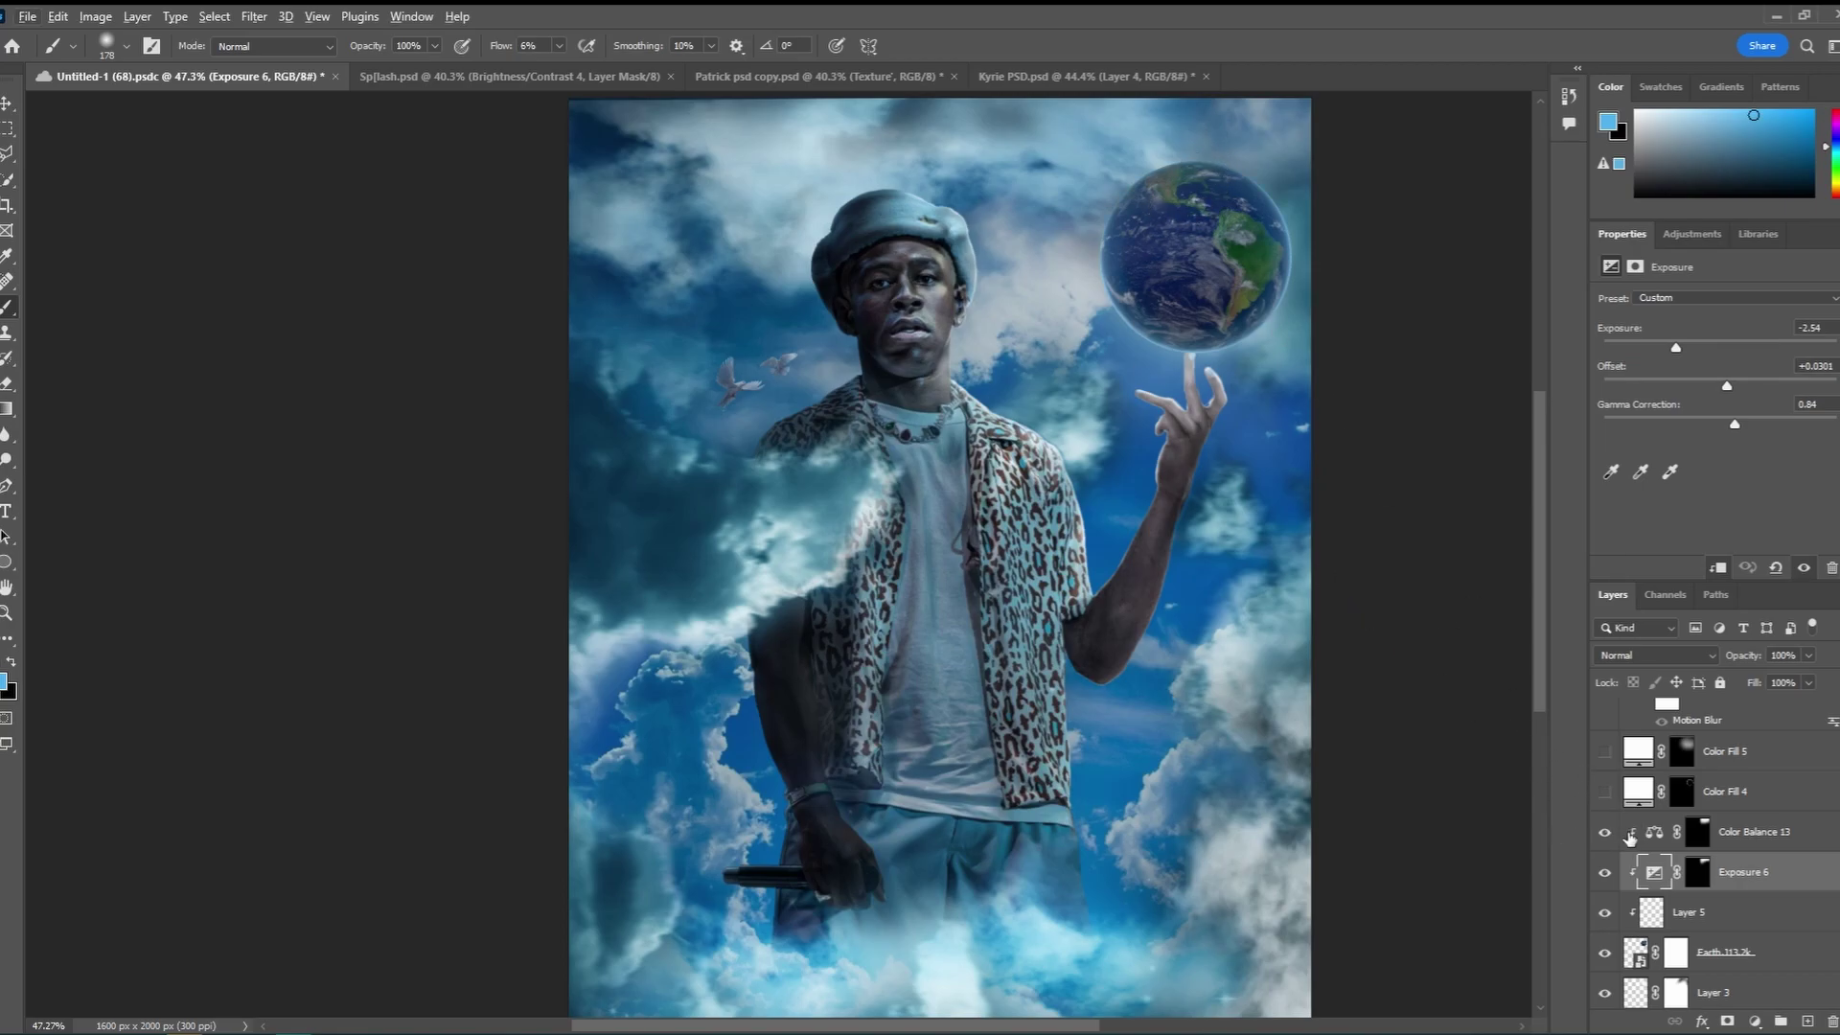
scroll(1624, 811, "up", 2)
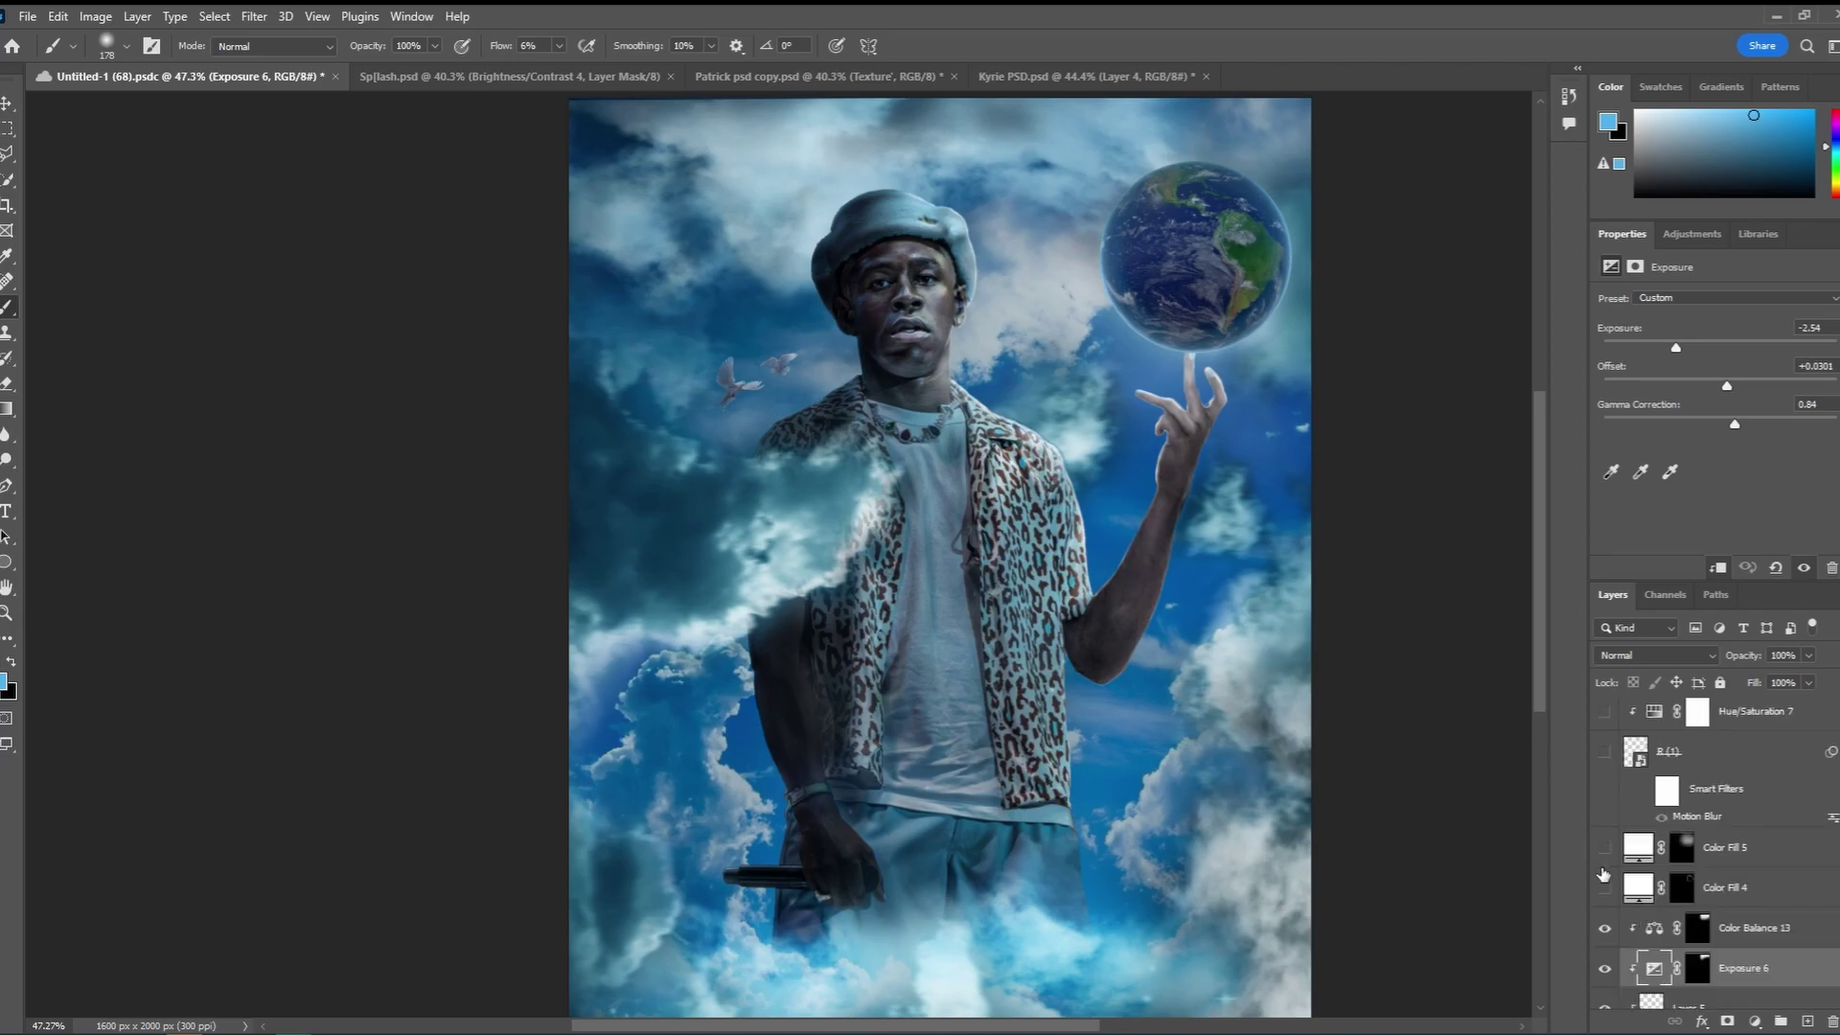
left_click(1601, 887)
left_click(1602, 887)
left_click(1605, 888)
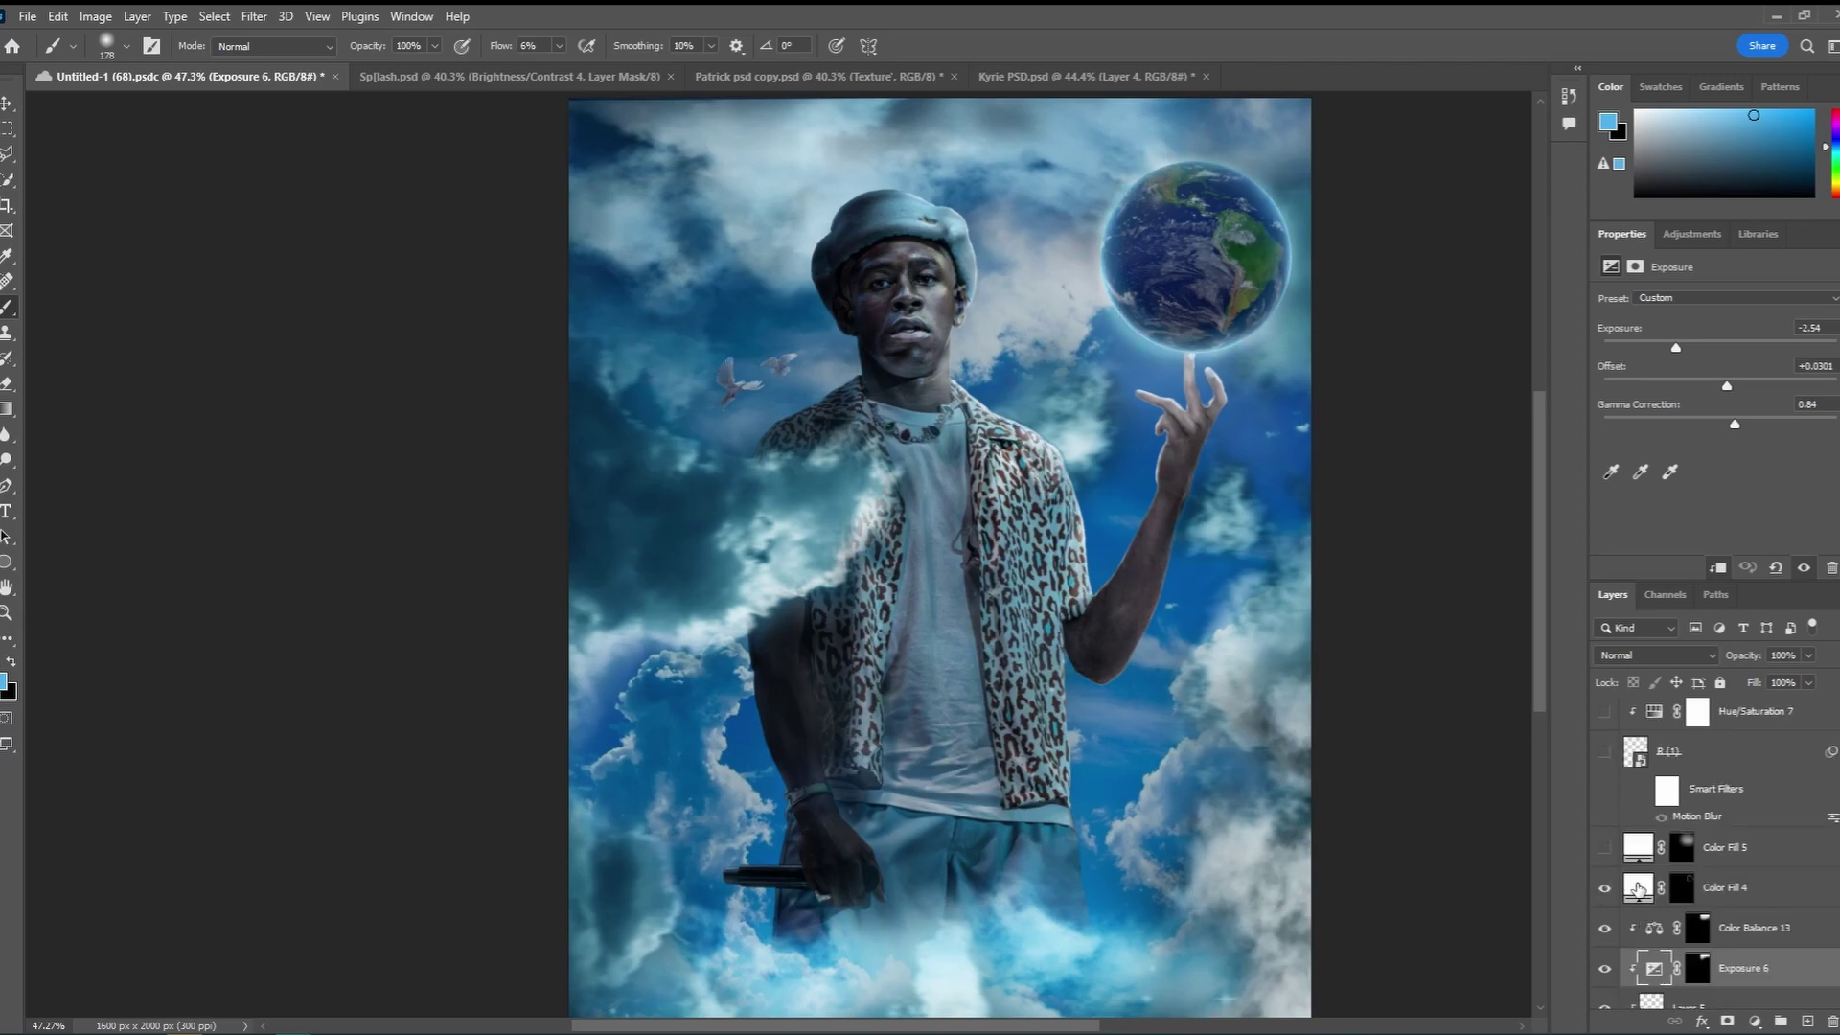
left_click(1631, 889)
left_click(1607, 889)
left_click(1607, 890)
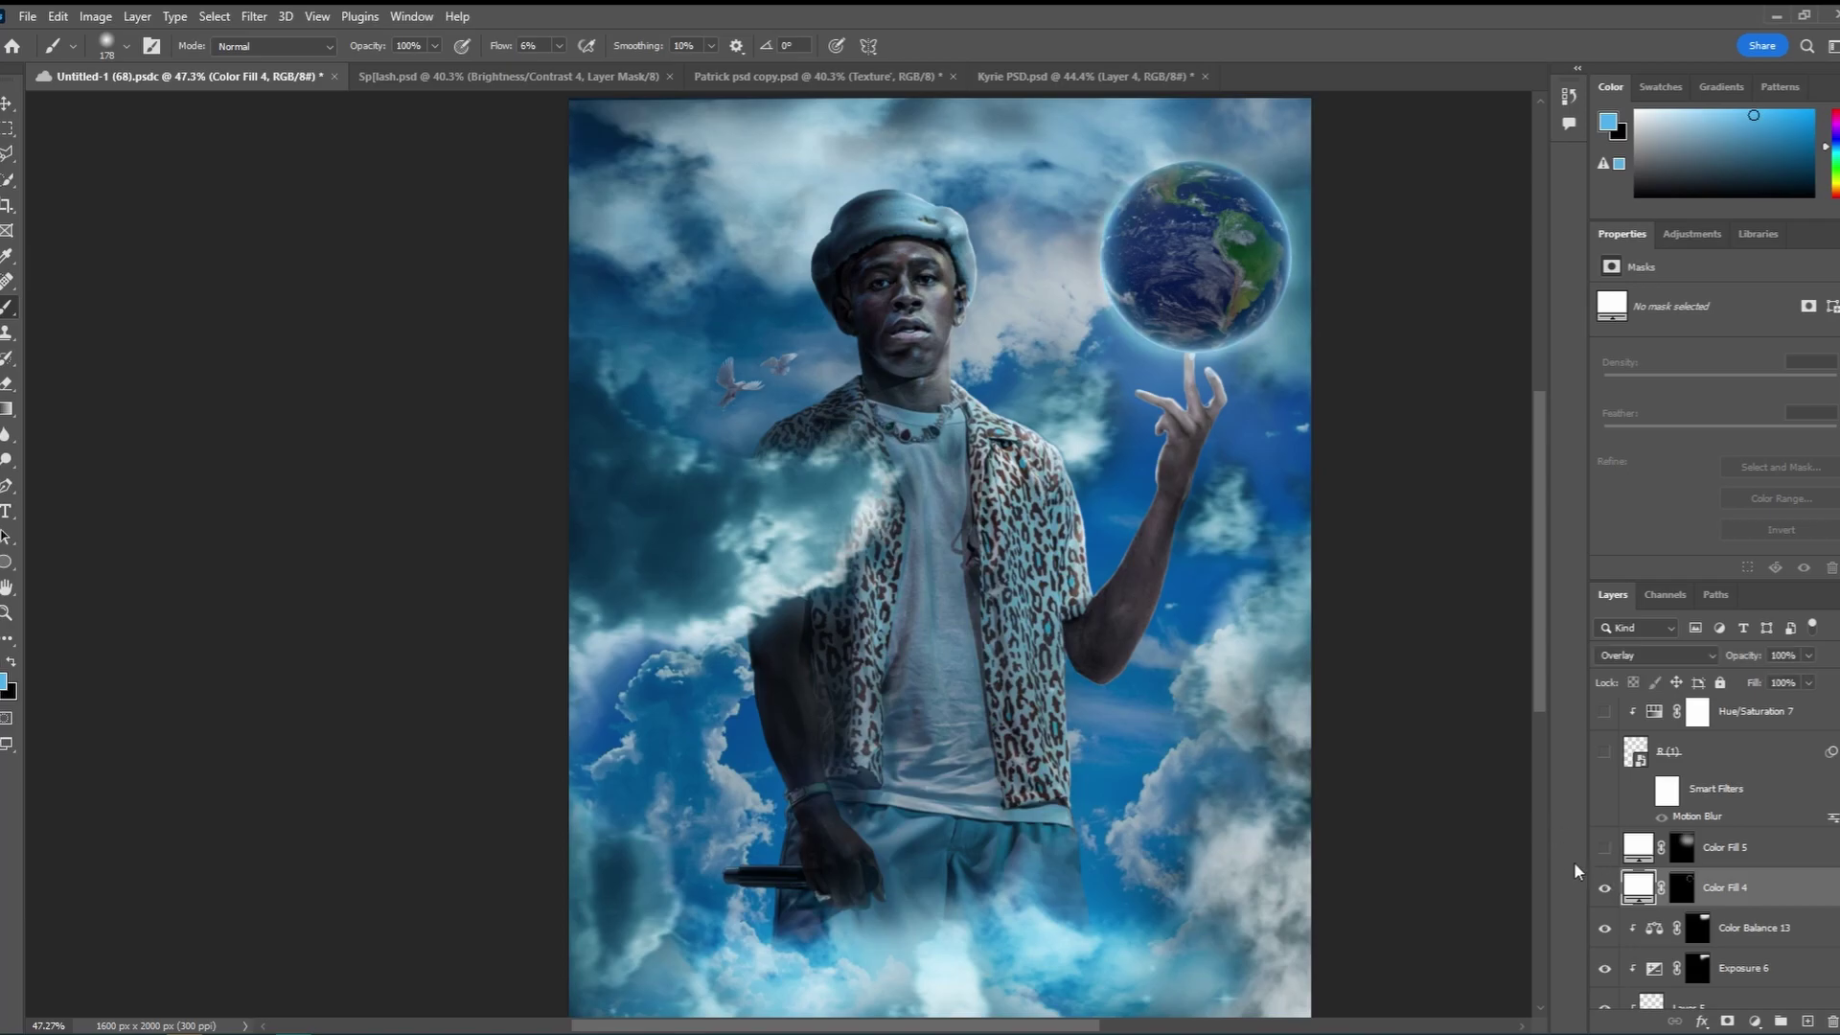
Paint Color Fill 4's mask along the globe's left rim with a 35 px brush
left_click(1755, 1022)
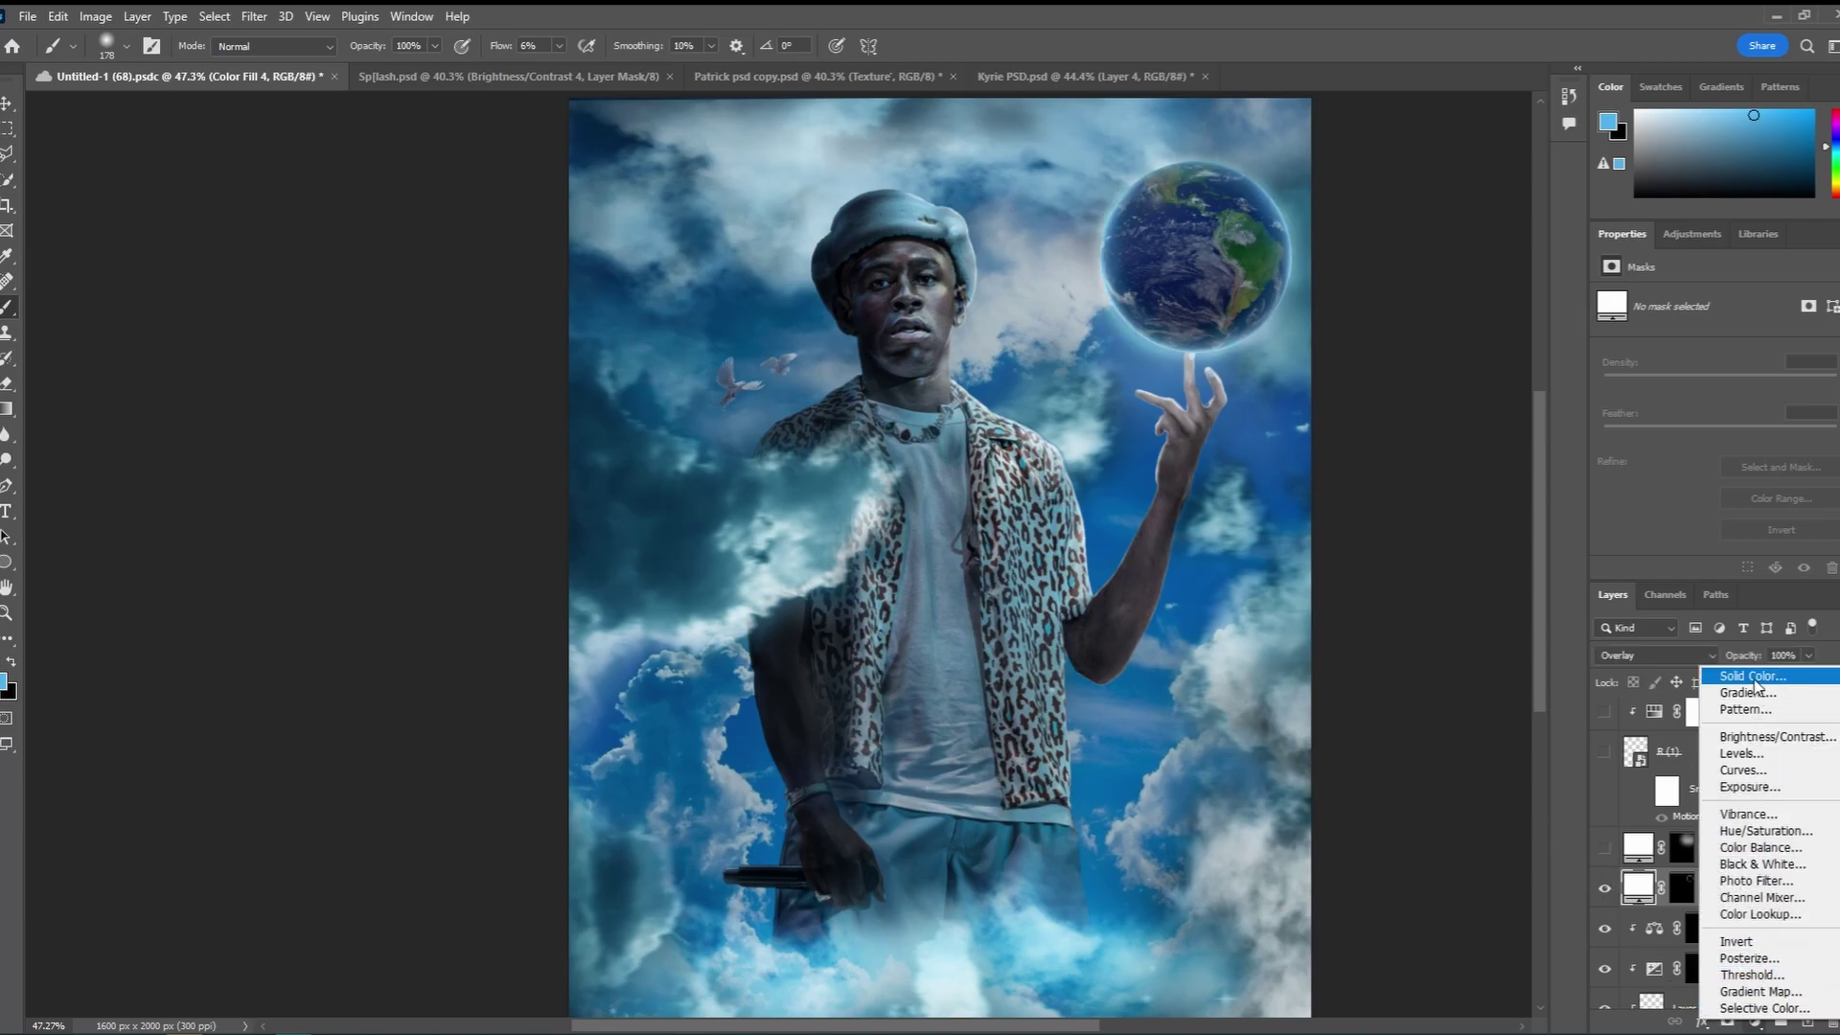
left_click(1611, 892)
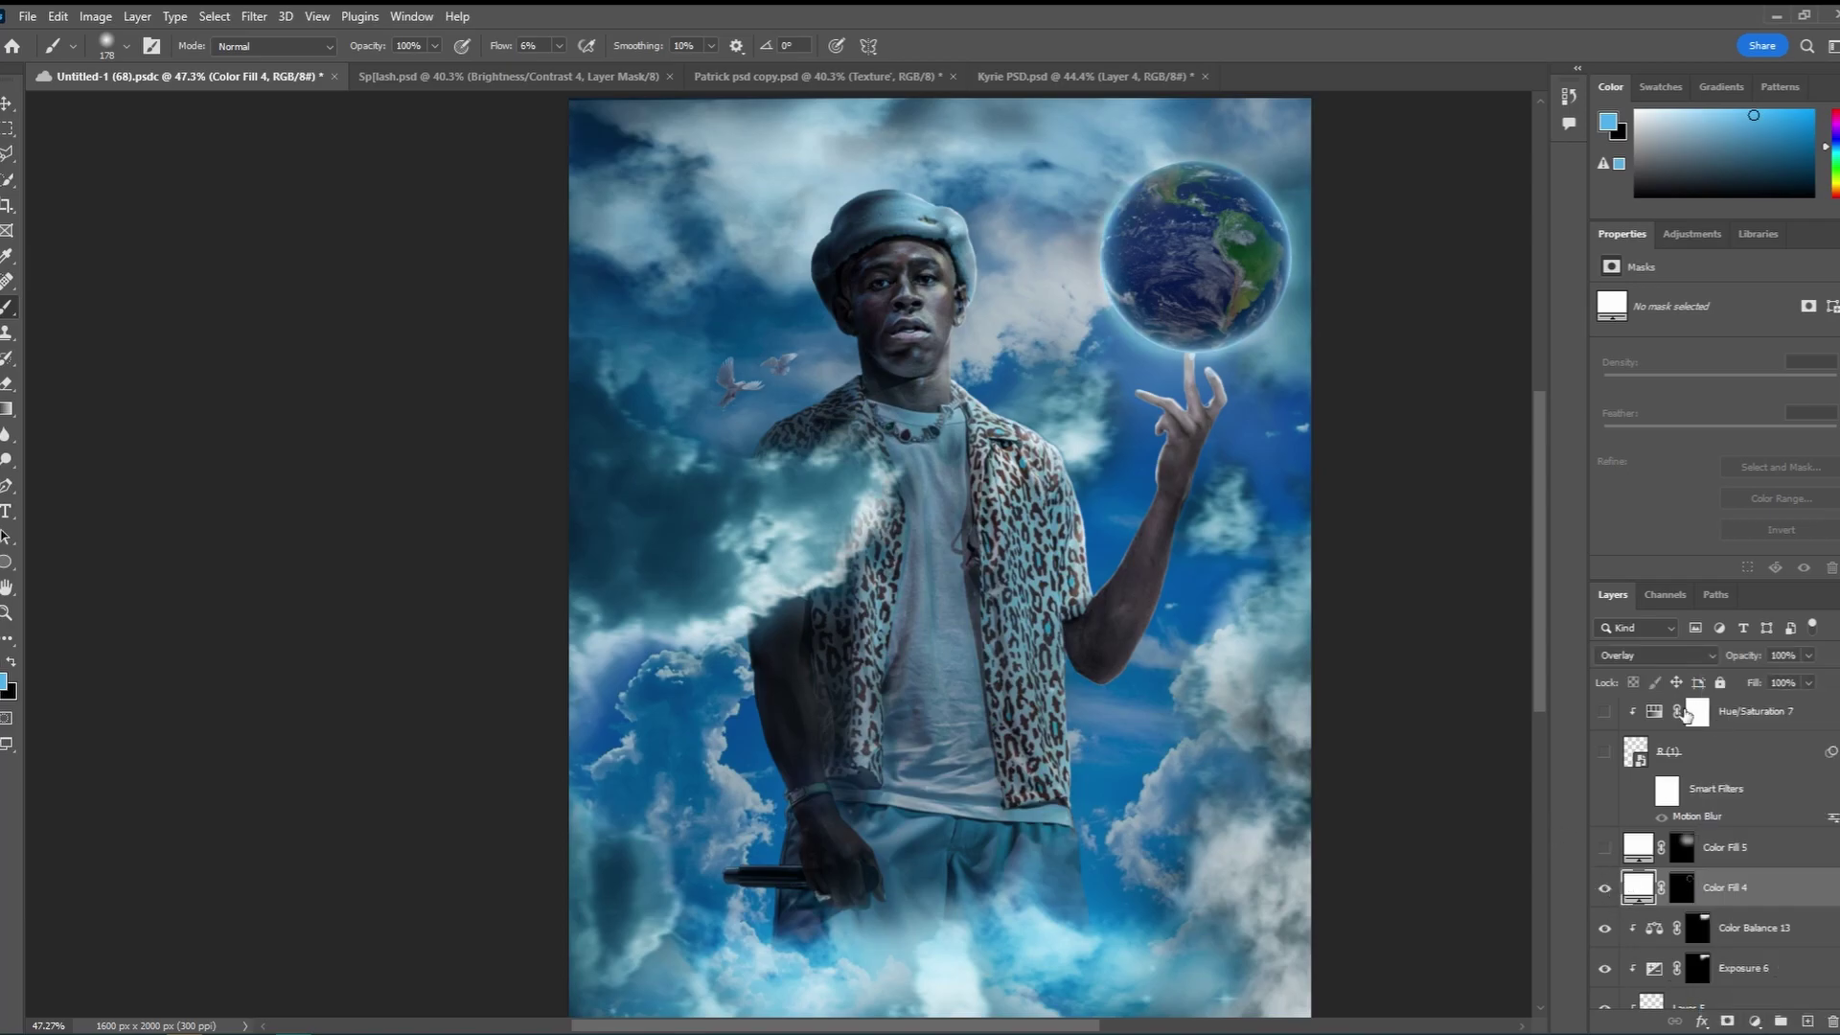
scroll(1622, 757, "up", 2)
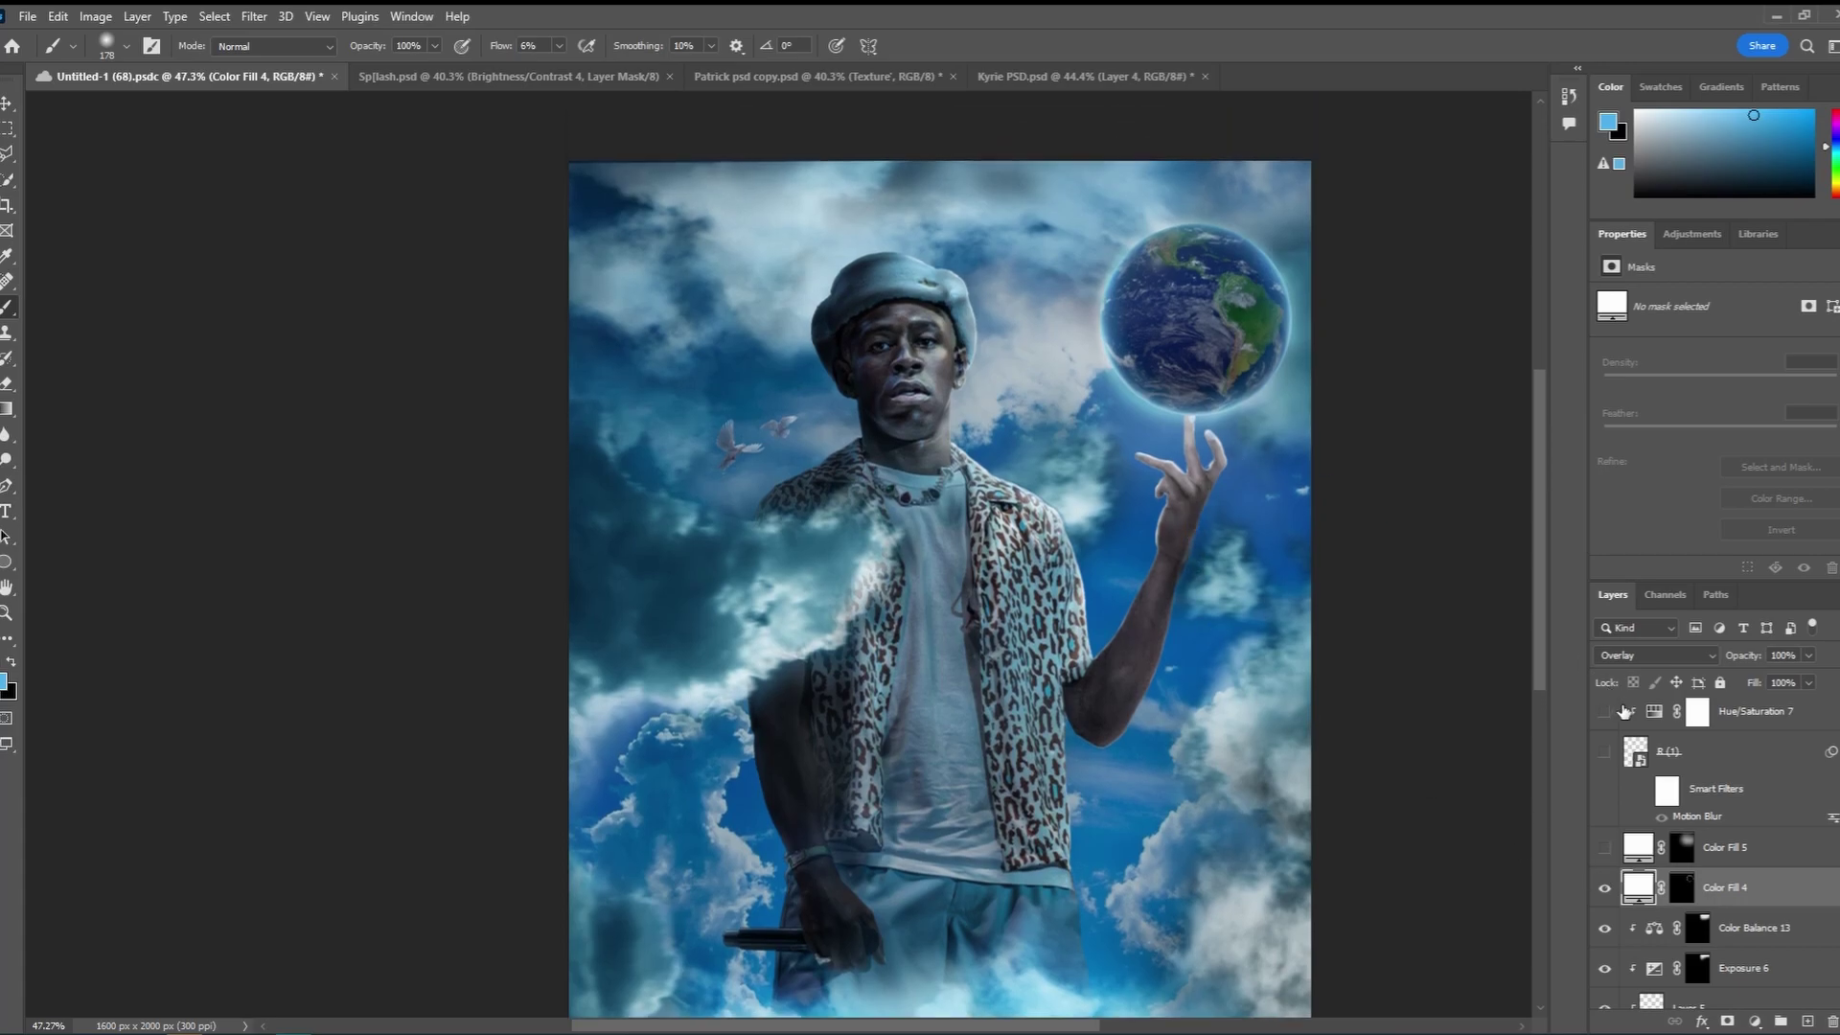
left_click(1682, 892)
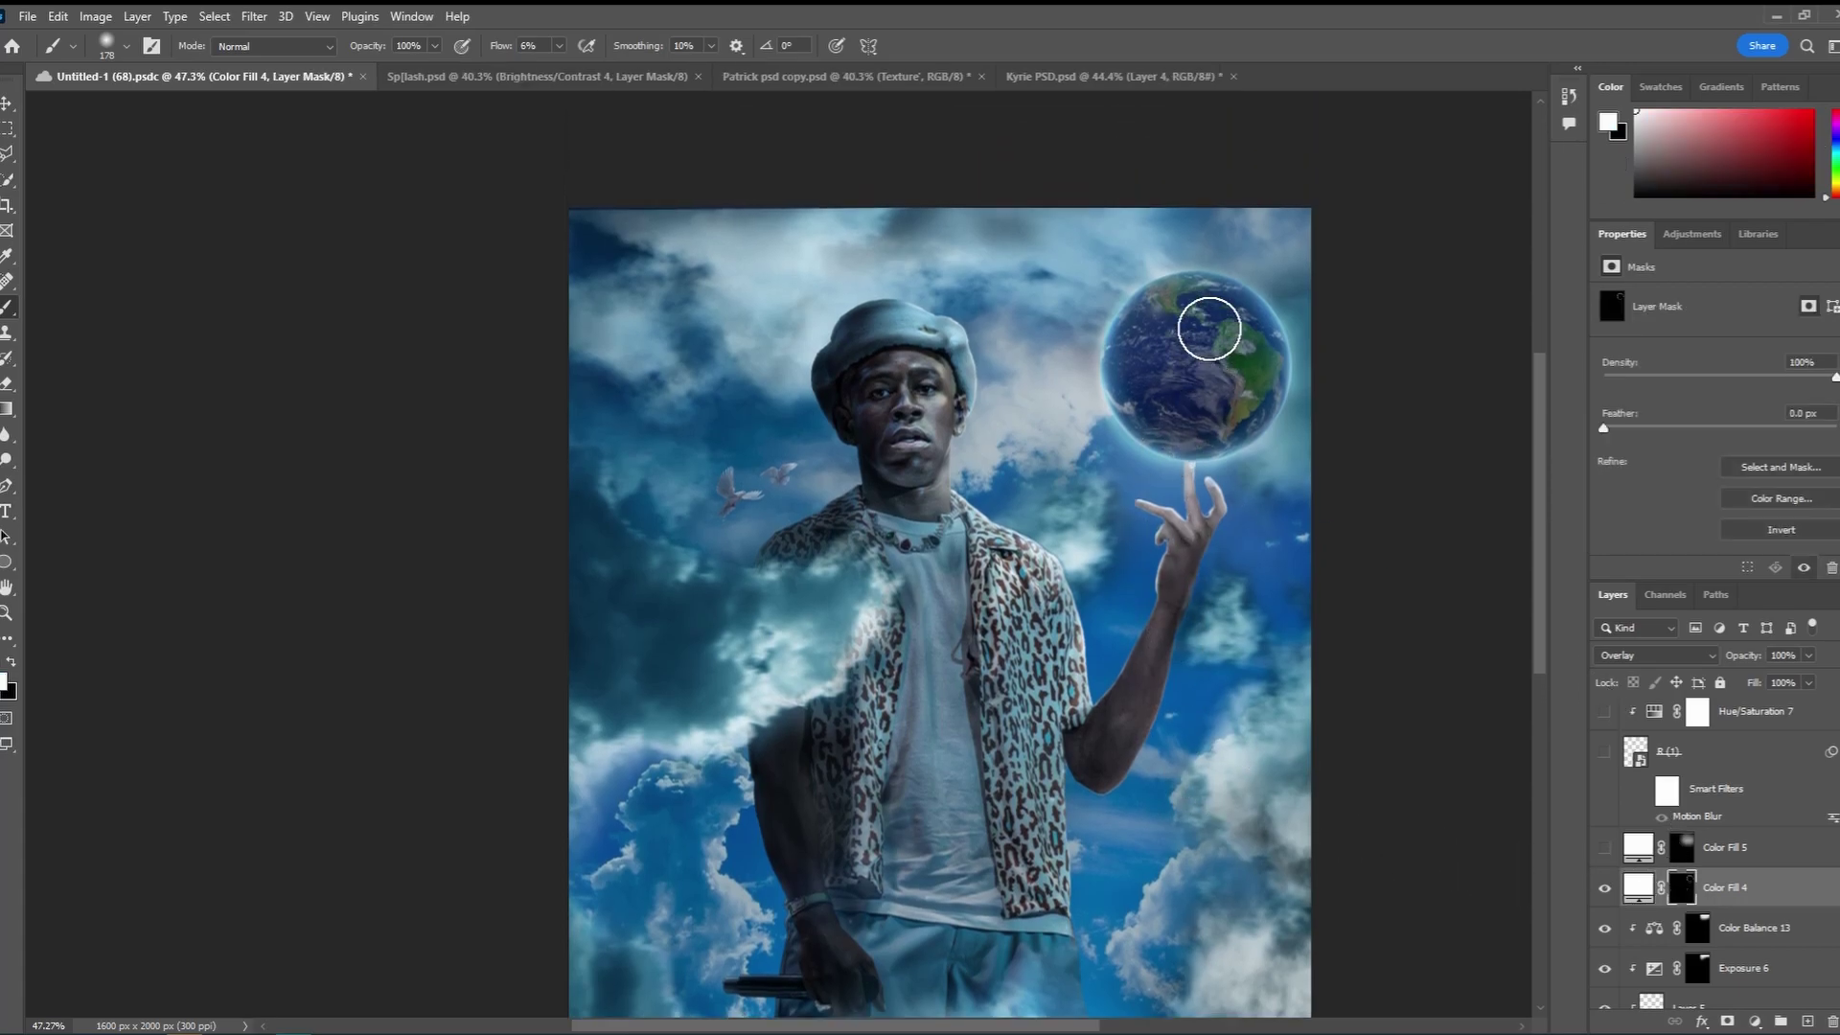
scroll(1204, 316, "up", 3)
scroll(1225, 257, "up", 3)
left_click_drag(1162, 279, 1199, 279)
mouse_move(1064, 307)
left_mouse_down()
mouse_move(1016, 329)
mouse_move(896, 459)
mouse_move(882, 619)
mouse_move(943, 785)
left_mouse_up()
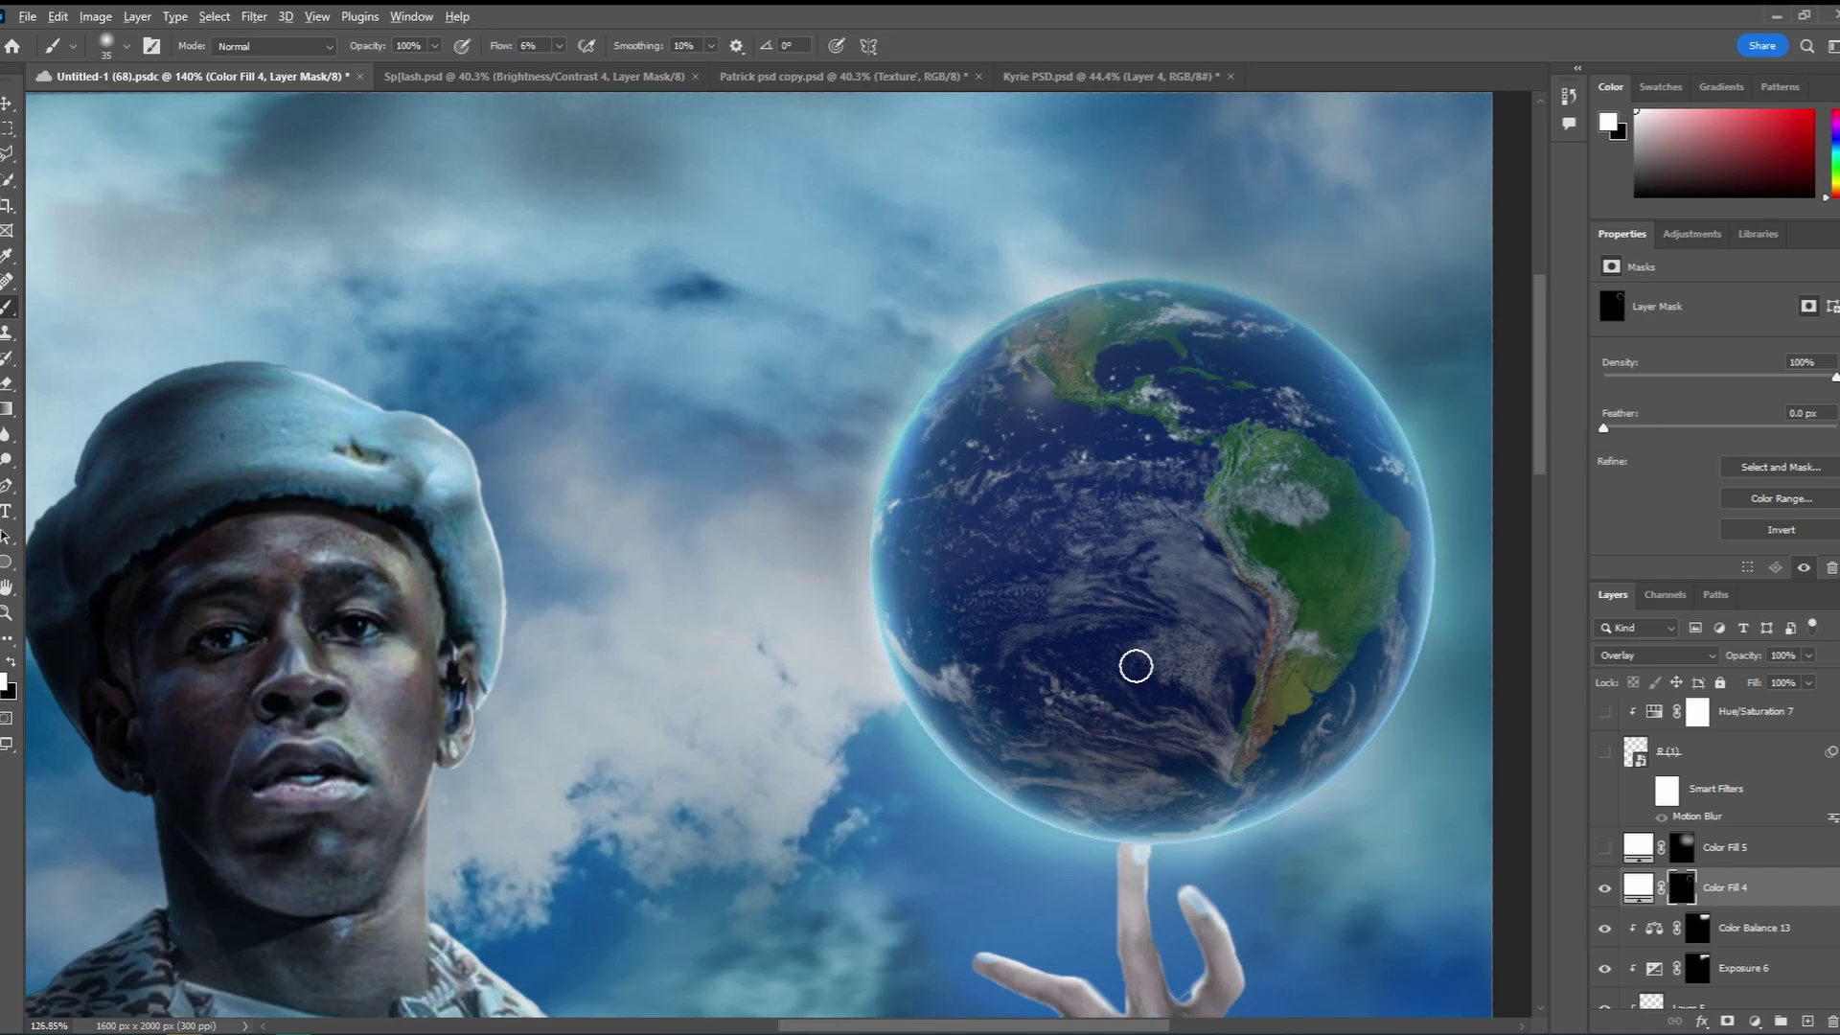
Turn on Color Fill 5, target its mask, and toggle it to compare the globe glow
scroll(1134, 661, "down", 6)
scroll(1136, 671, "down", 3)
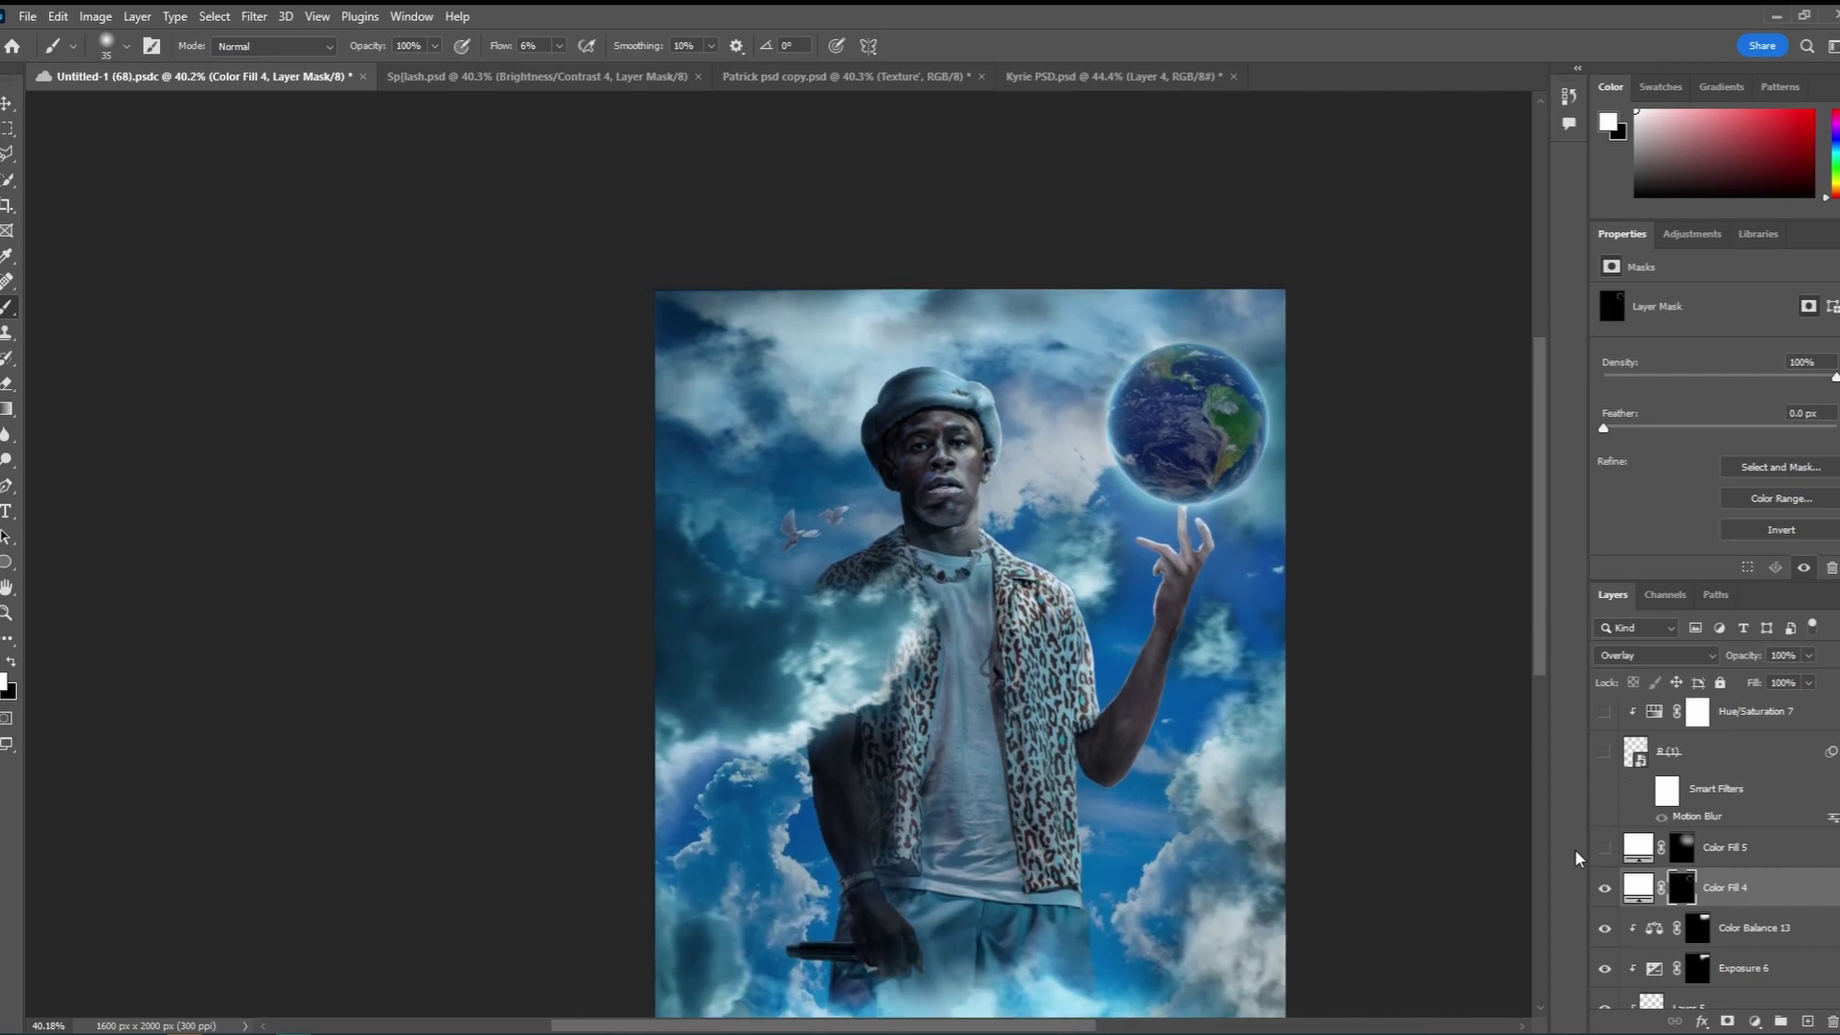
left_click(1606, 847)
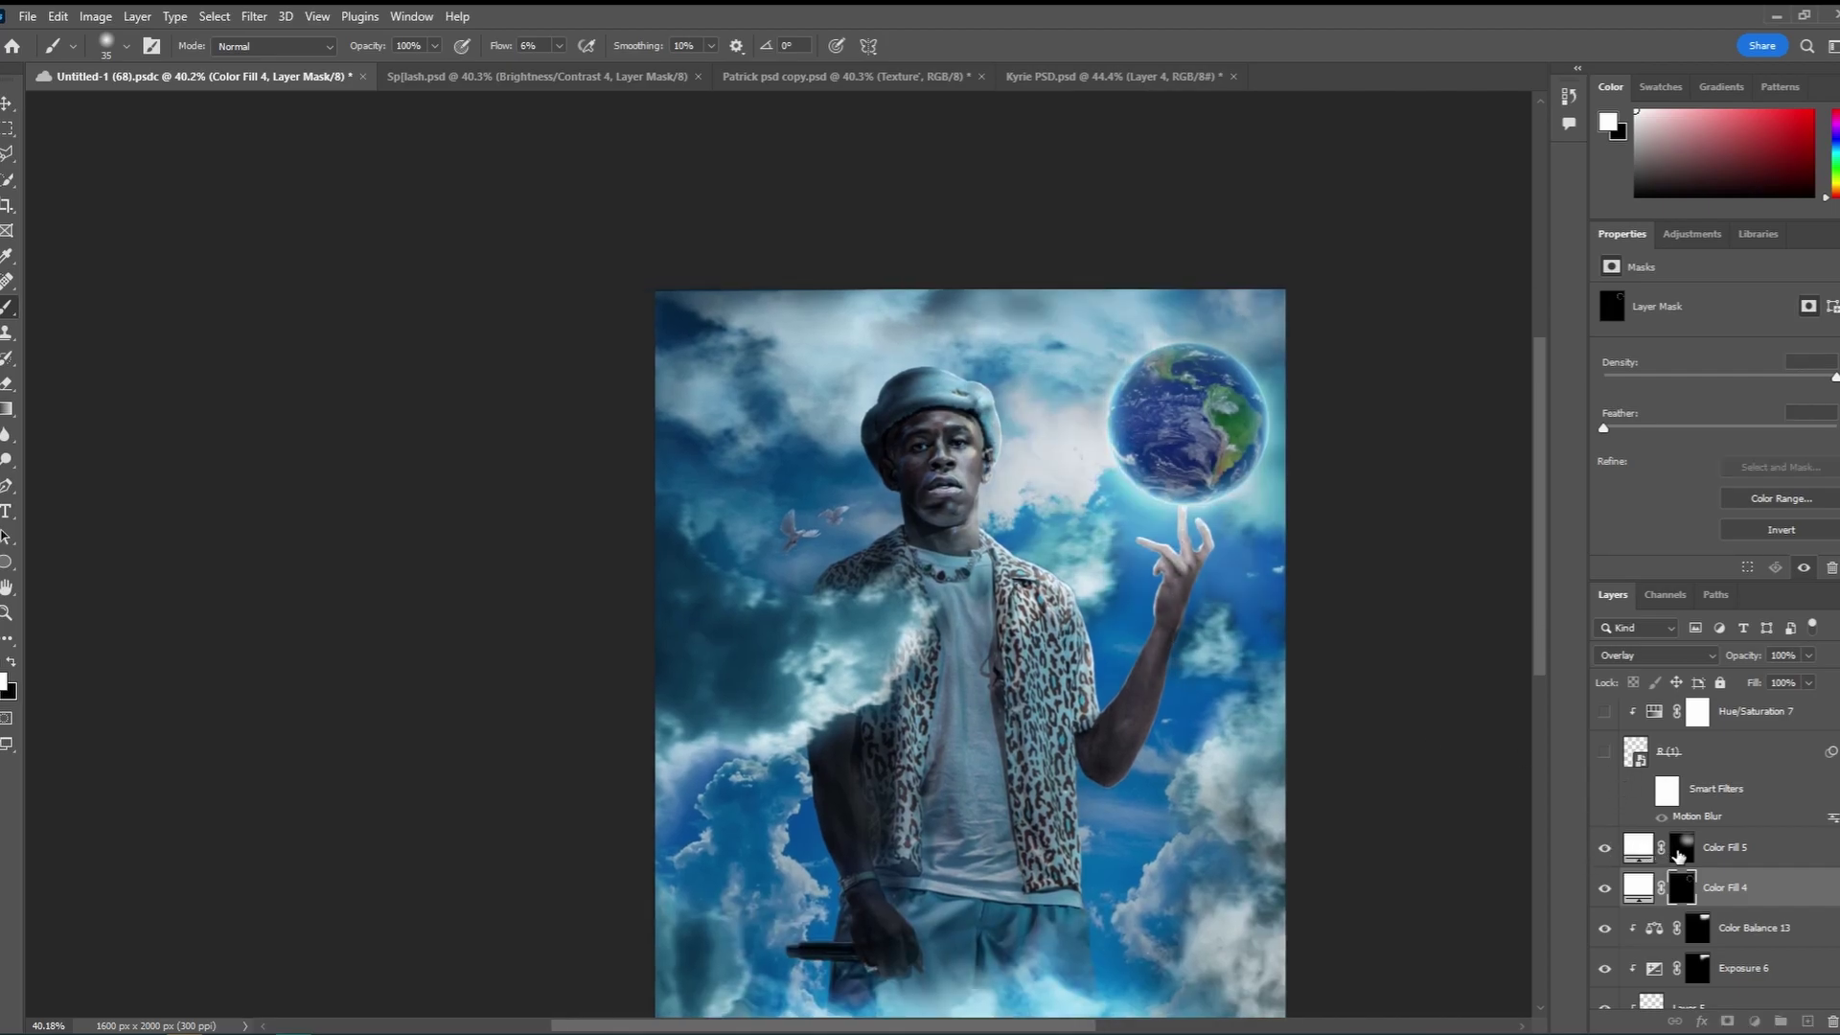
left_click(1635, 850)
left_click(1672, 850)
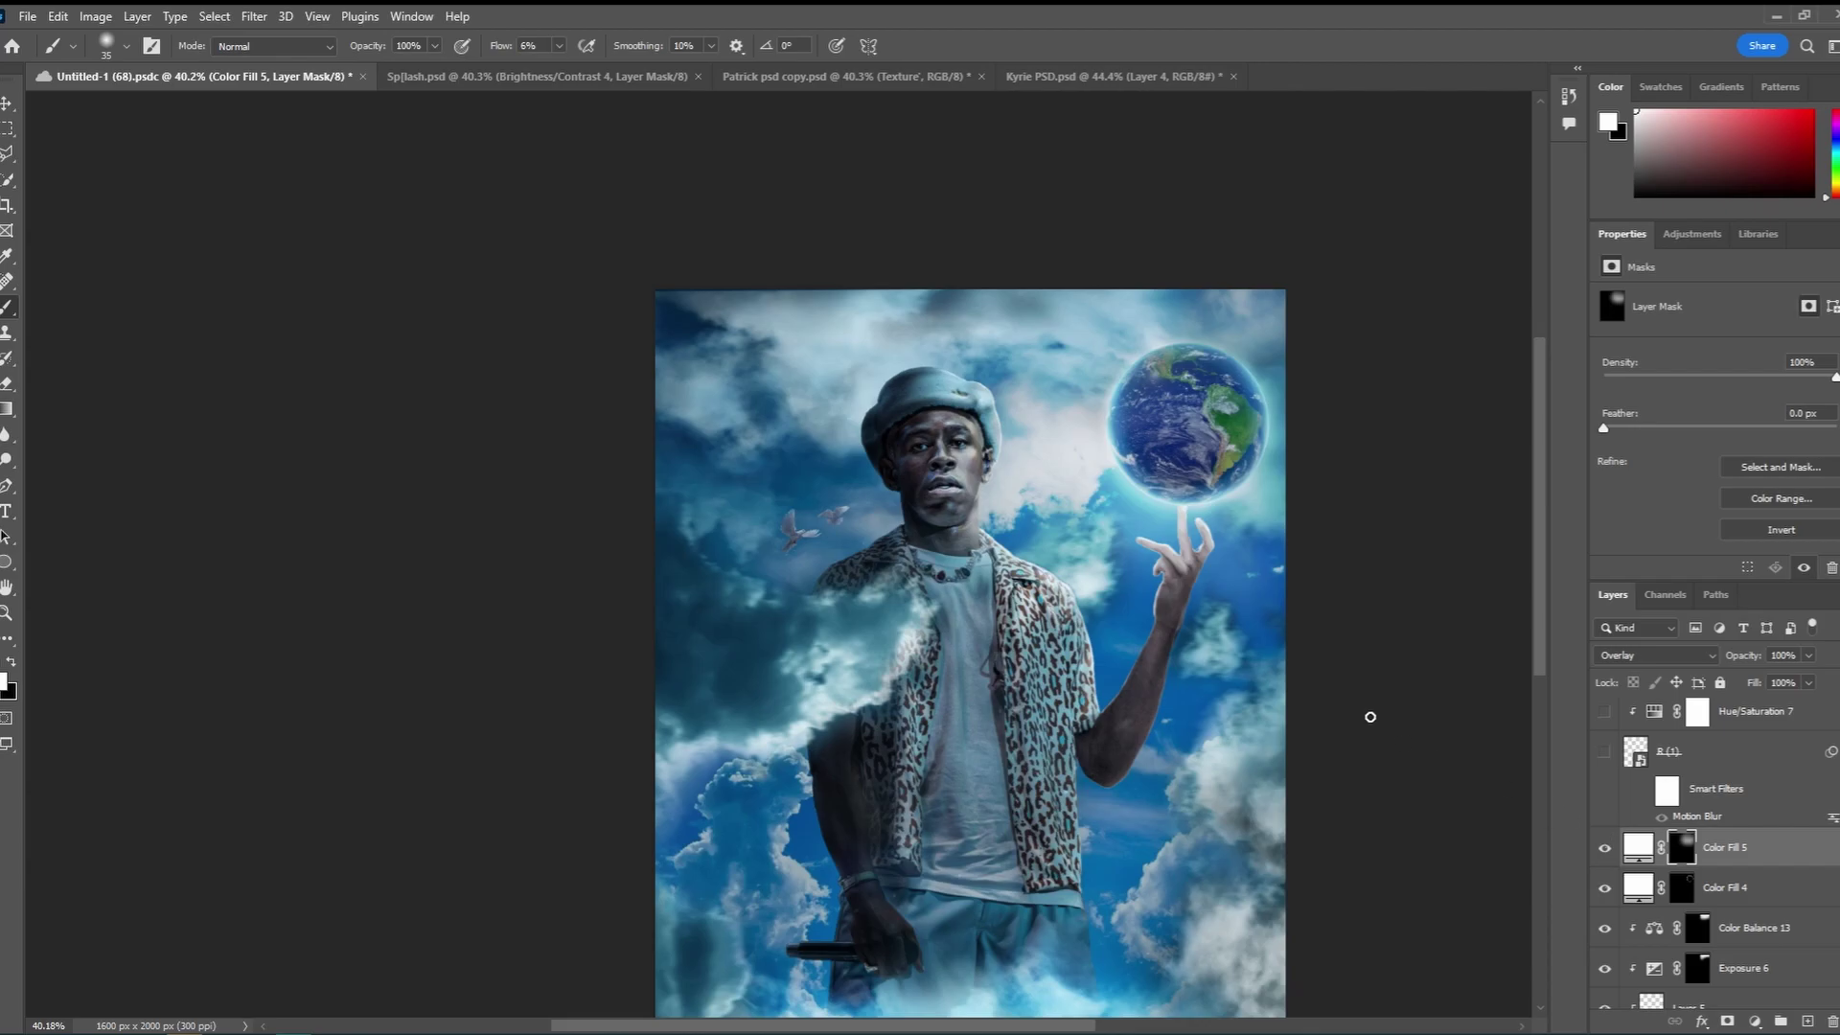
left_click(1606, 847)
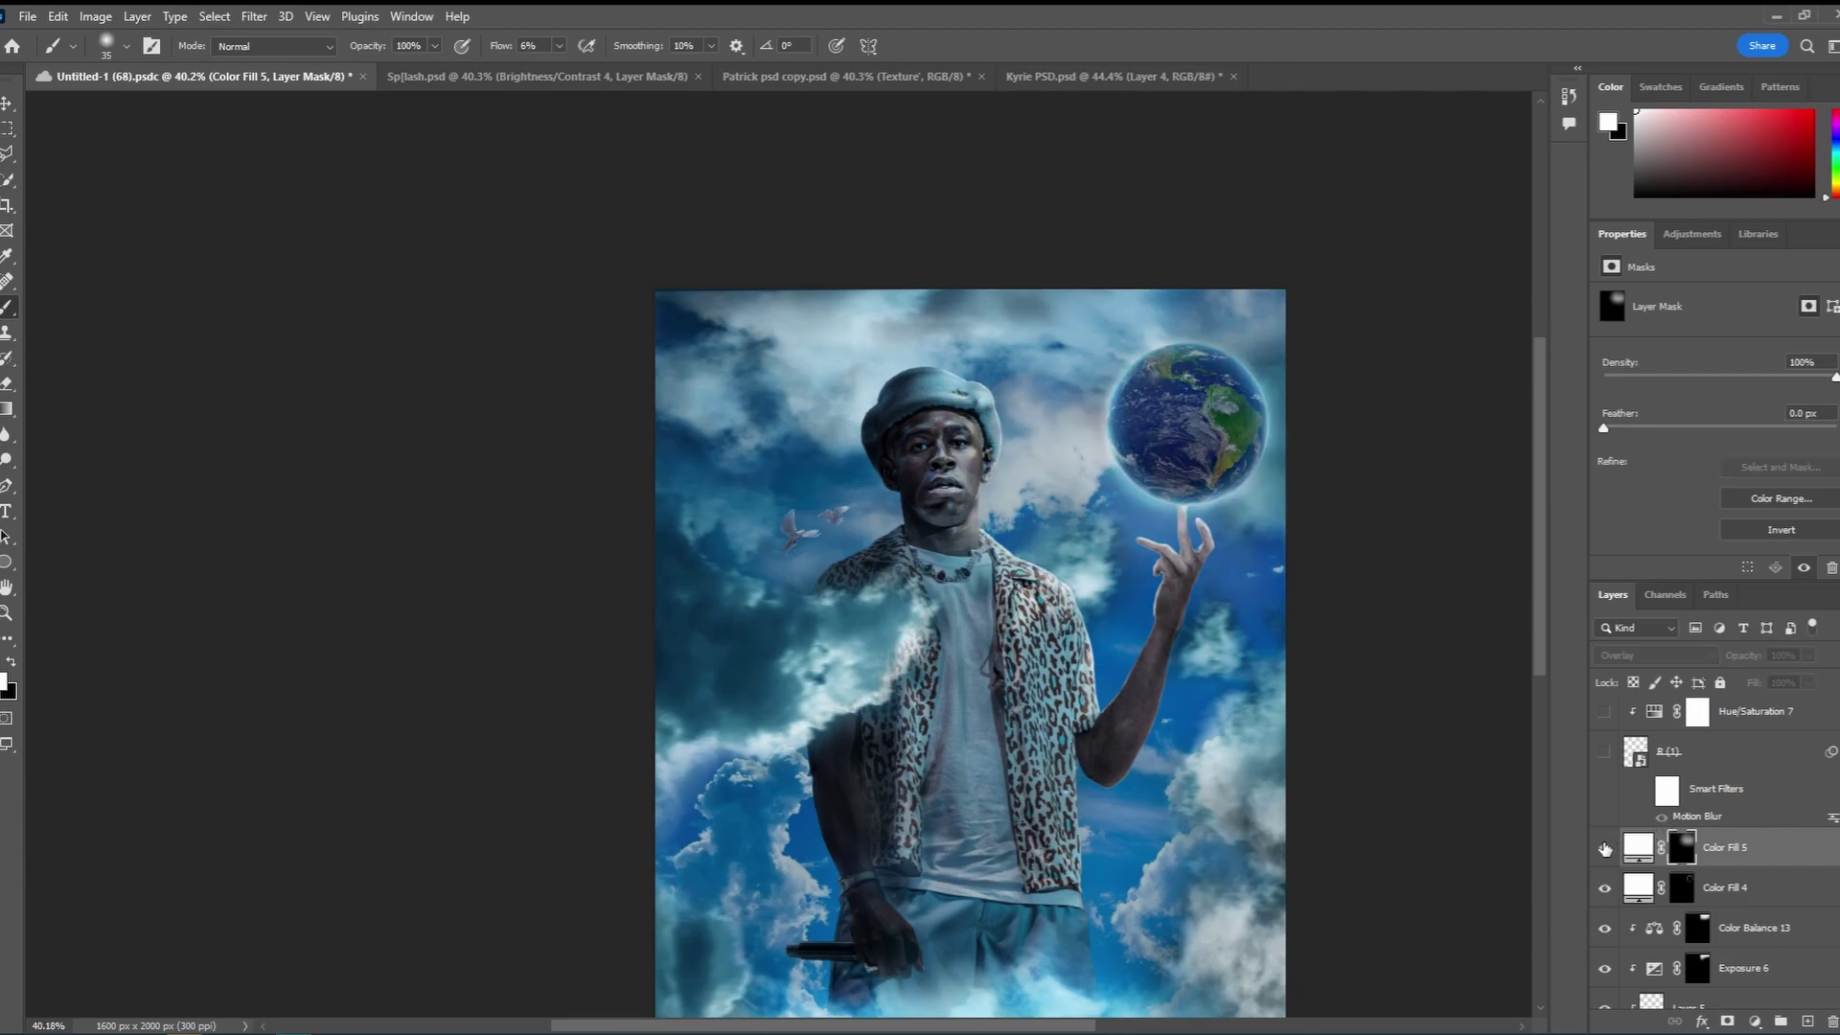
left_click(1605, 848)
left_click(1605, 847)
left_click(1605, 847)
Enlarge the brush to 776 px and reveal the cloud layer 8 (1) beside the globe
left_click_drag(1195, 467, 1199, 444)
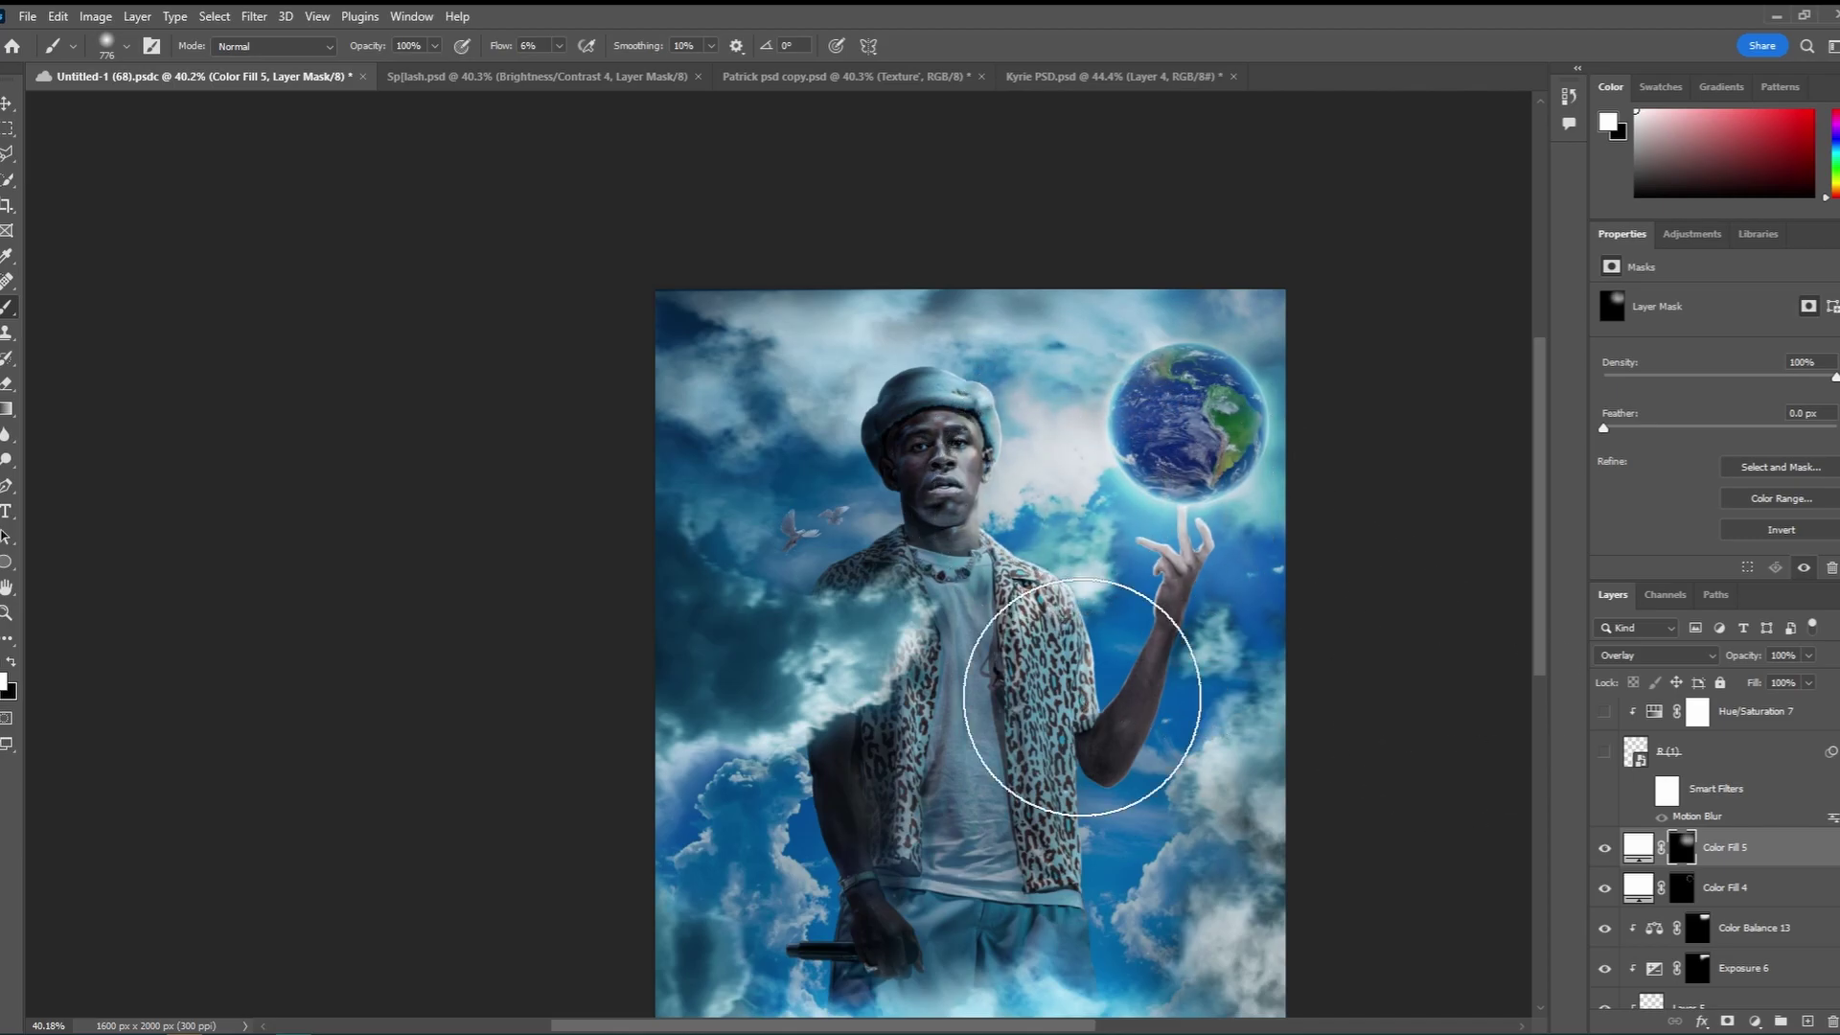
scroll(1150, 709, "down", 1)
left_click(1605, 752)
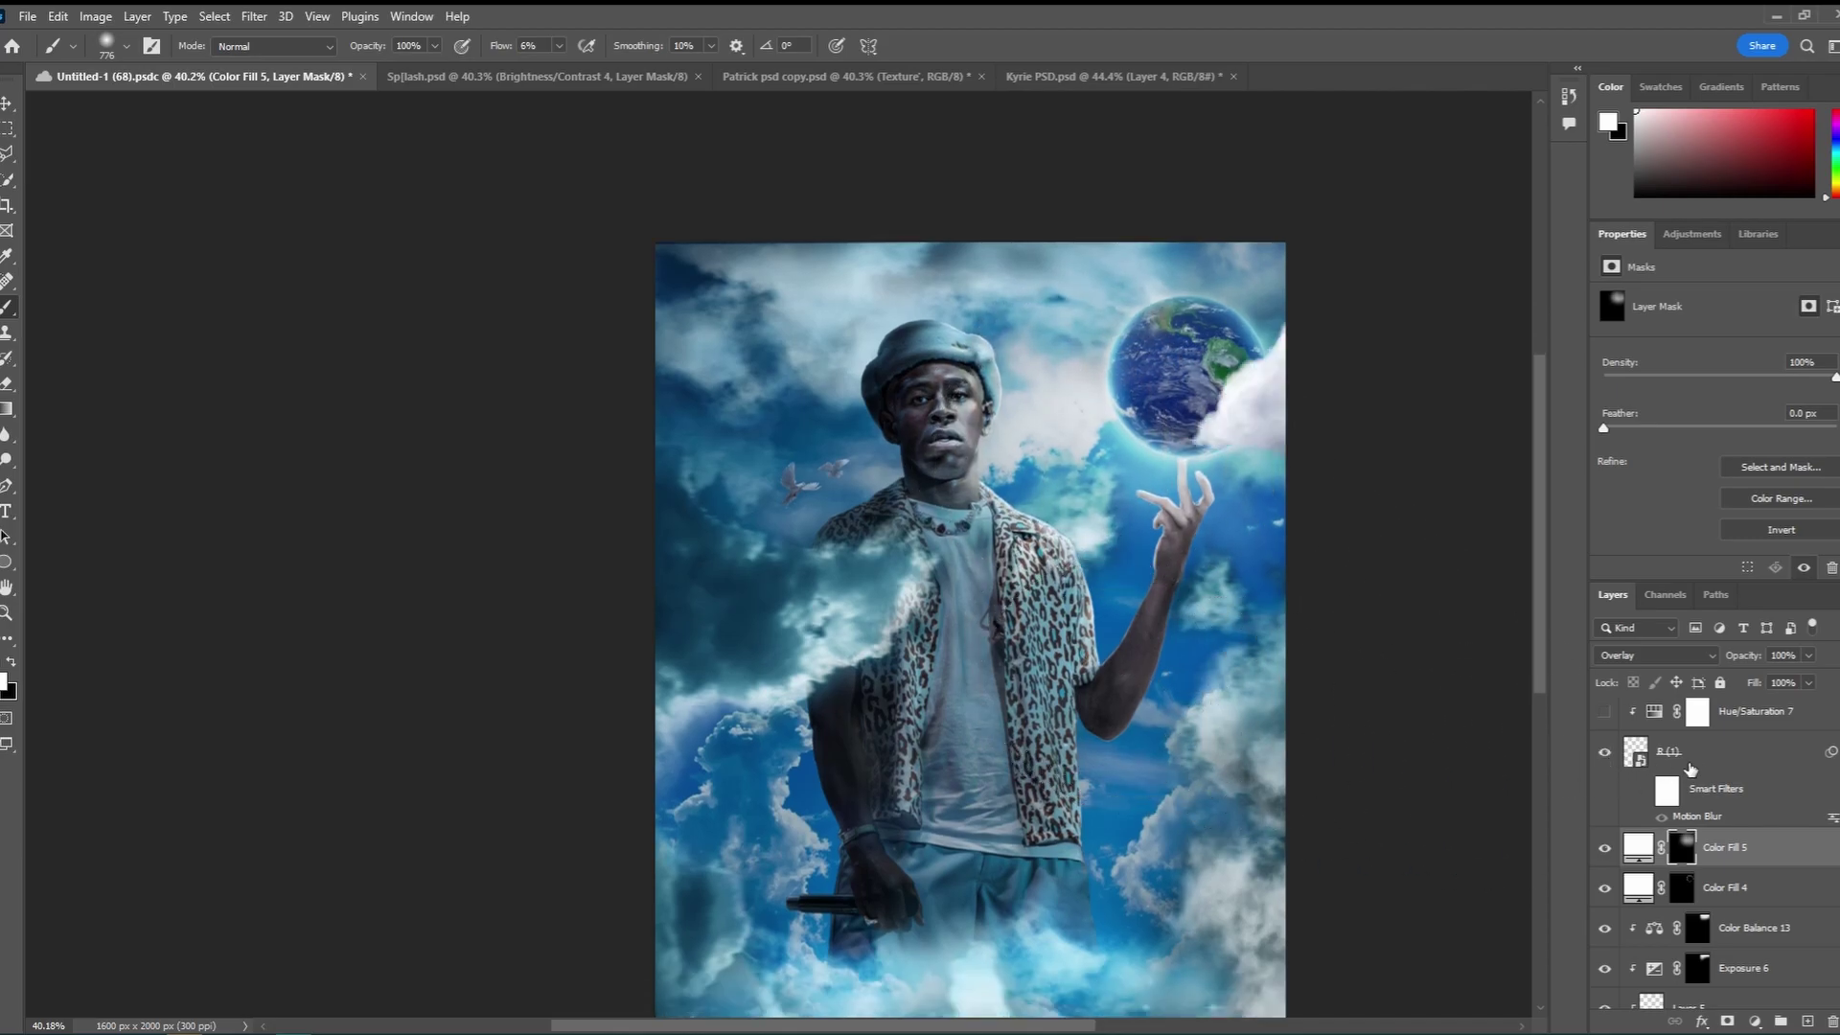
Select the cloud layer 8 (1) and hide and show it to compare
left_click(1635, 751)
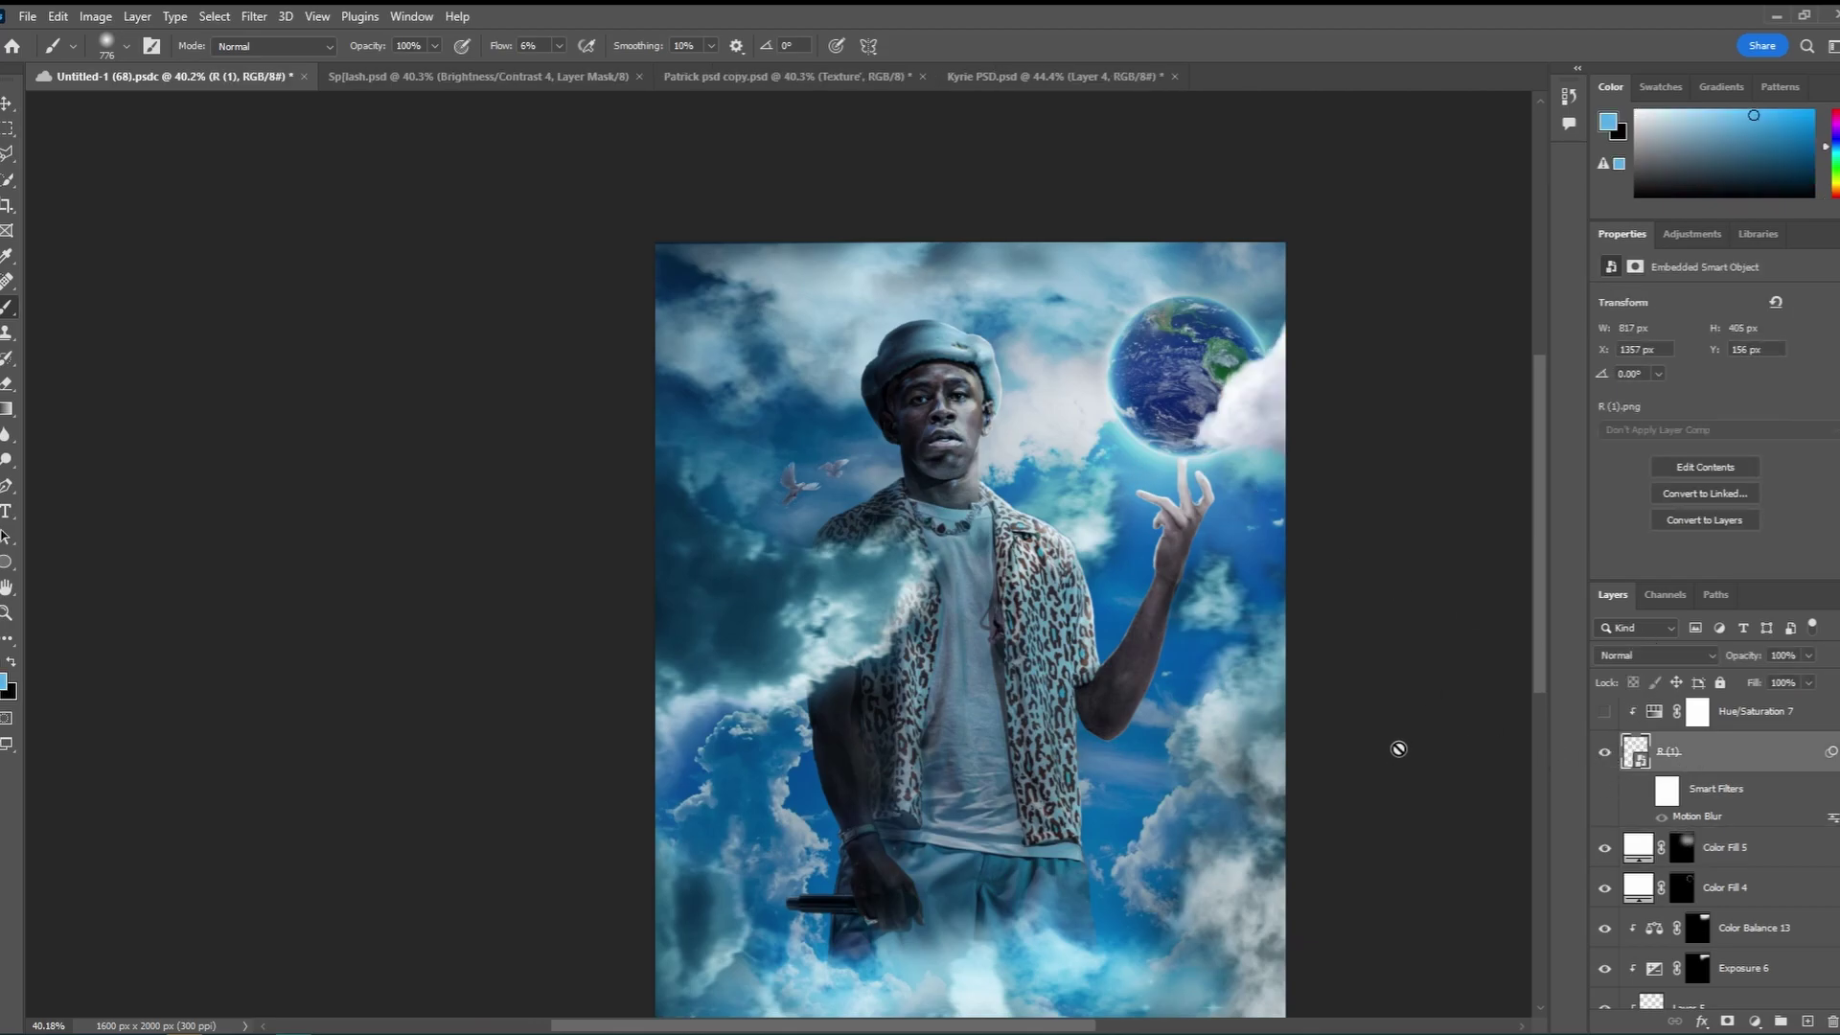
left_click(1605, 753)
left_click(1605, 754)
scroll(1273, 387, "up", 5)
scroll(1273, 386, "down", 5)
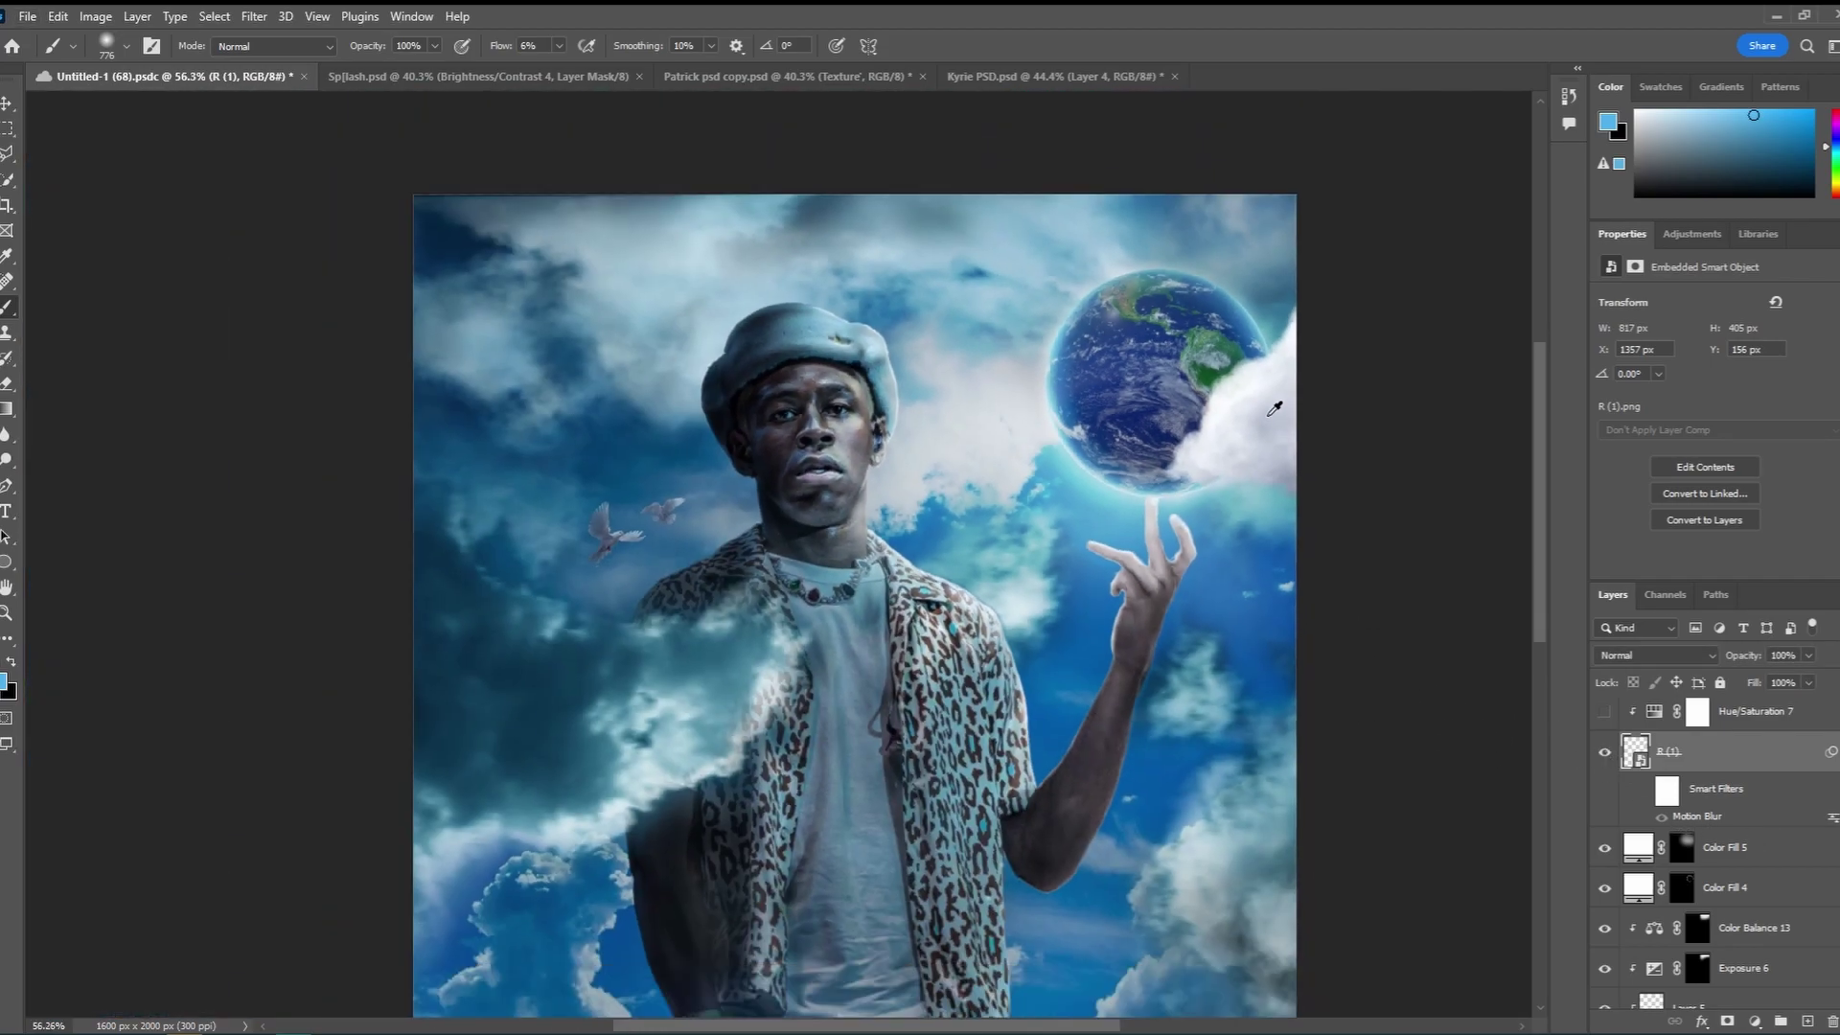
scroll(1641, 839, "up", 2)
Turn on Hue/Saturation 7 and 8, toggling Hue/Saturation 8 repeatedly to compare the cloud
left_click(1605, 811)
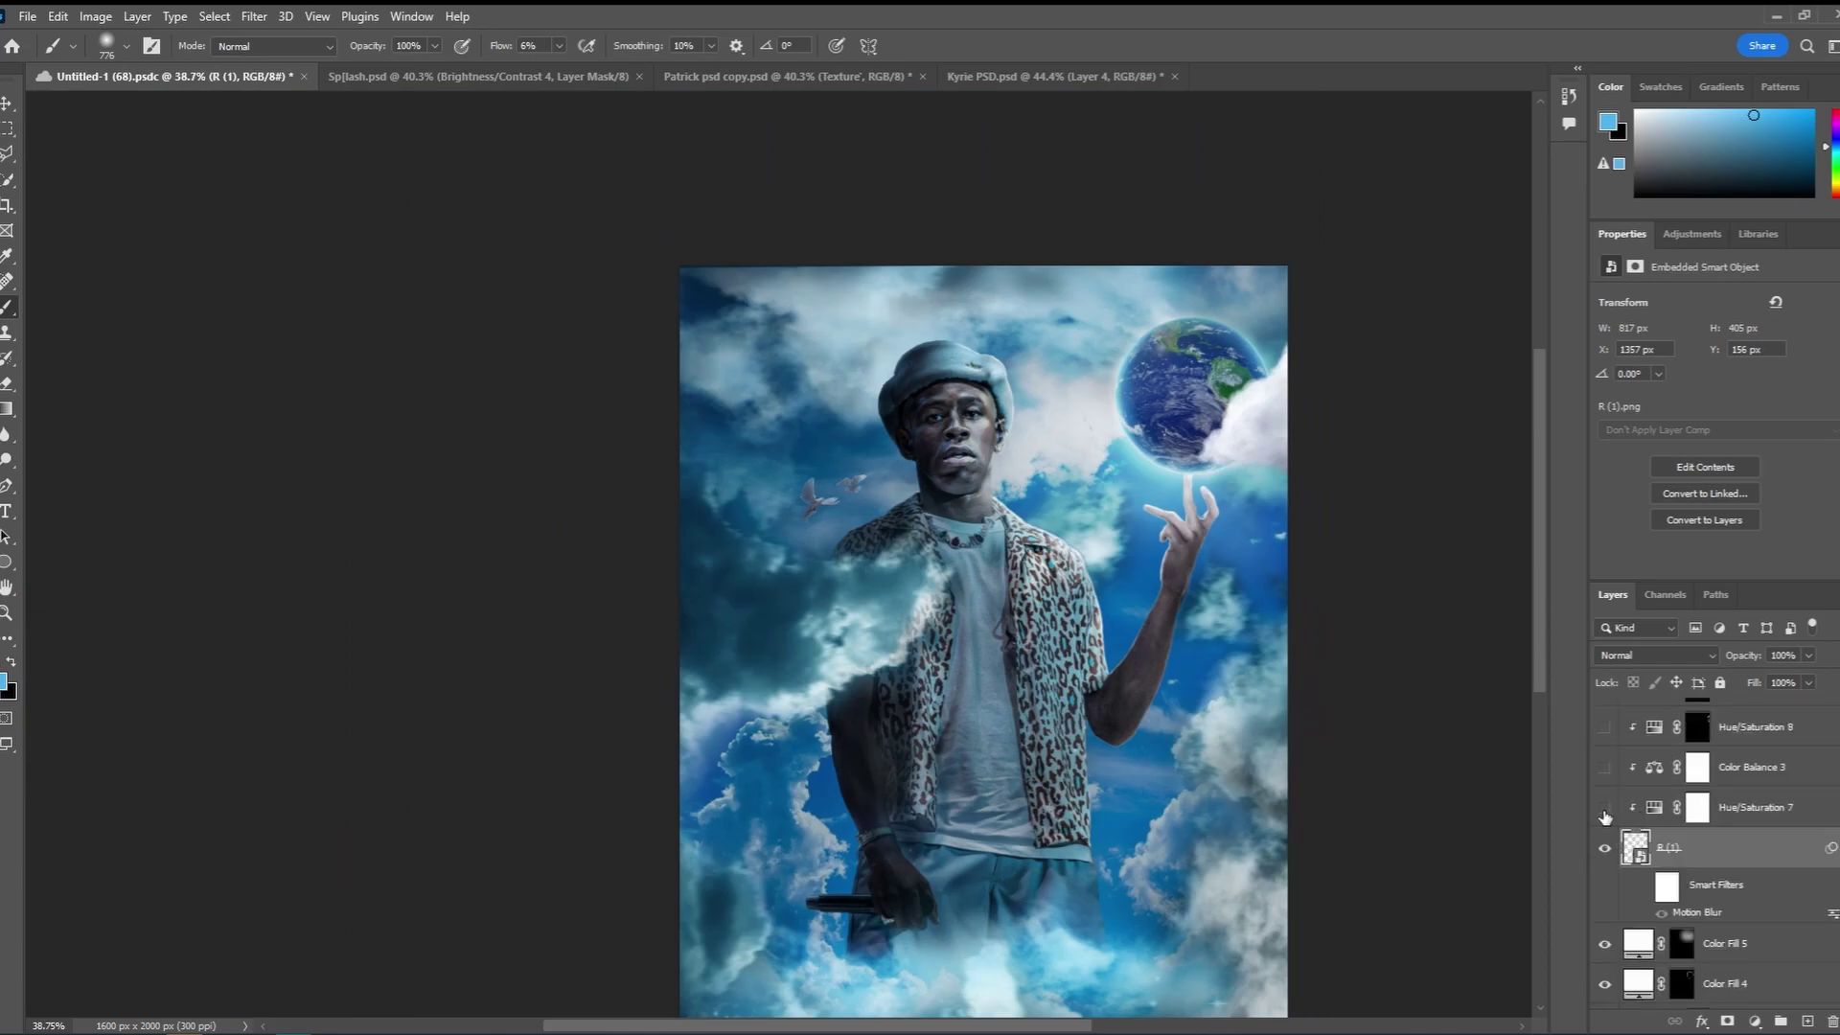
scroll(1606, 811, "up", 2)
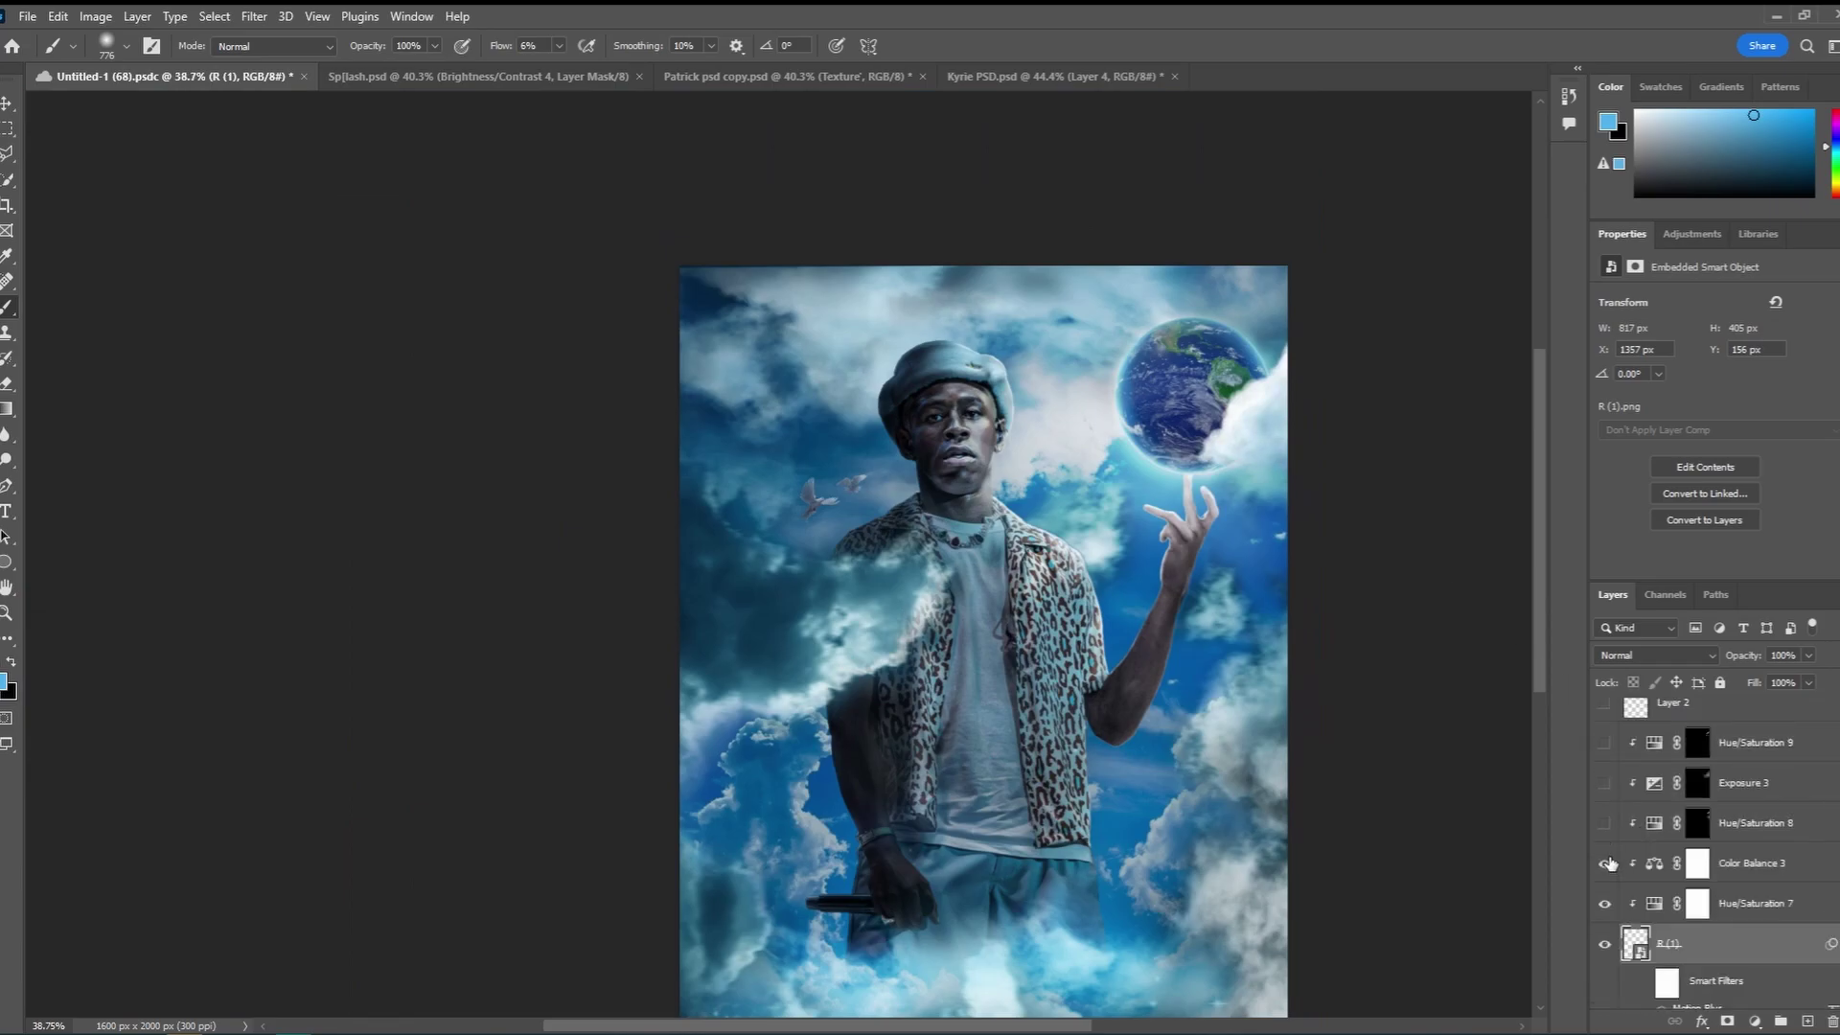
left_click(1605, 825)
left_click(1605, 825)
left_click(1605, 825)
left_click(1606, 825)
left_click(1605, 825)
left_click(1605, 822)
left_click(1605, 822)
Turn on Exposure 3 and Hue/Saturation 9, selecting Hue/Saturation 9 and comparing Exposure 3
left_click(1605, 784)
left_click(1605, 784)
left_click(1605, 784)
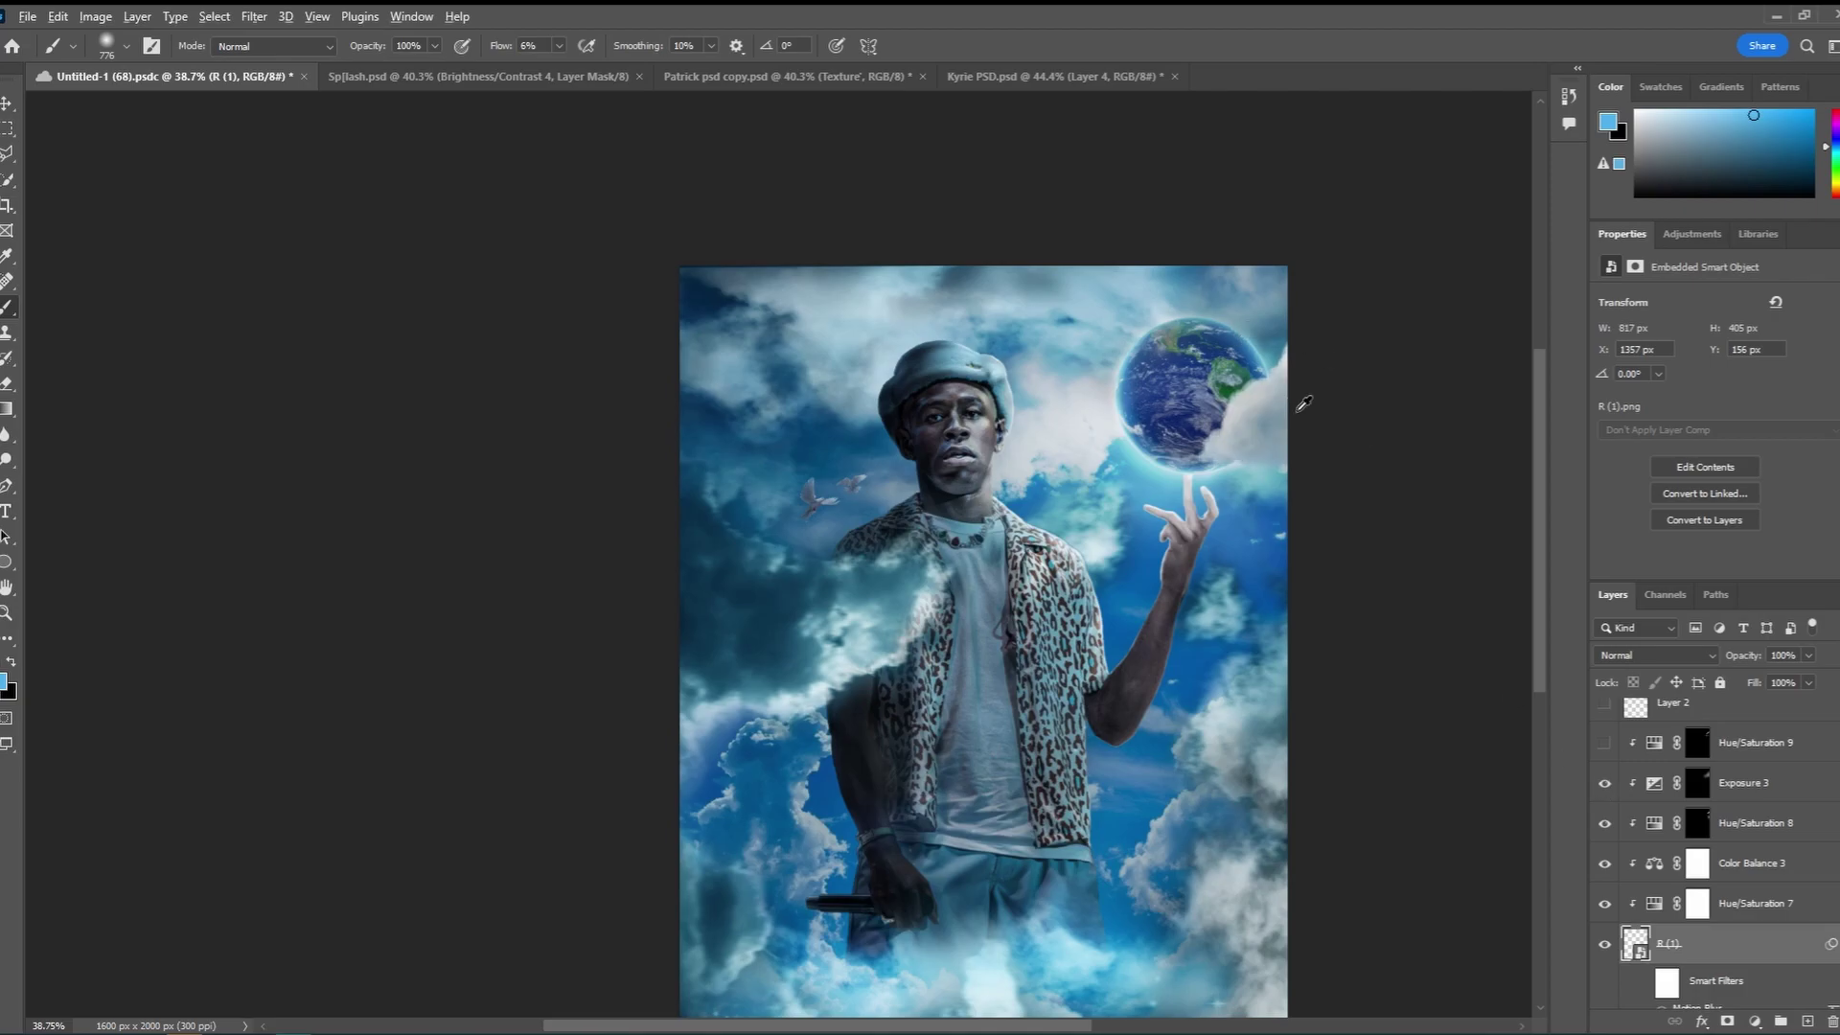
left_click(1605, 743)
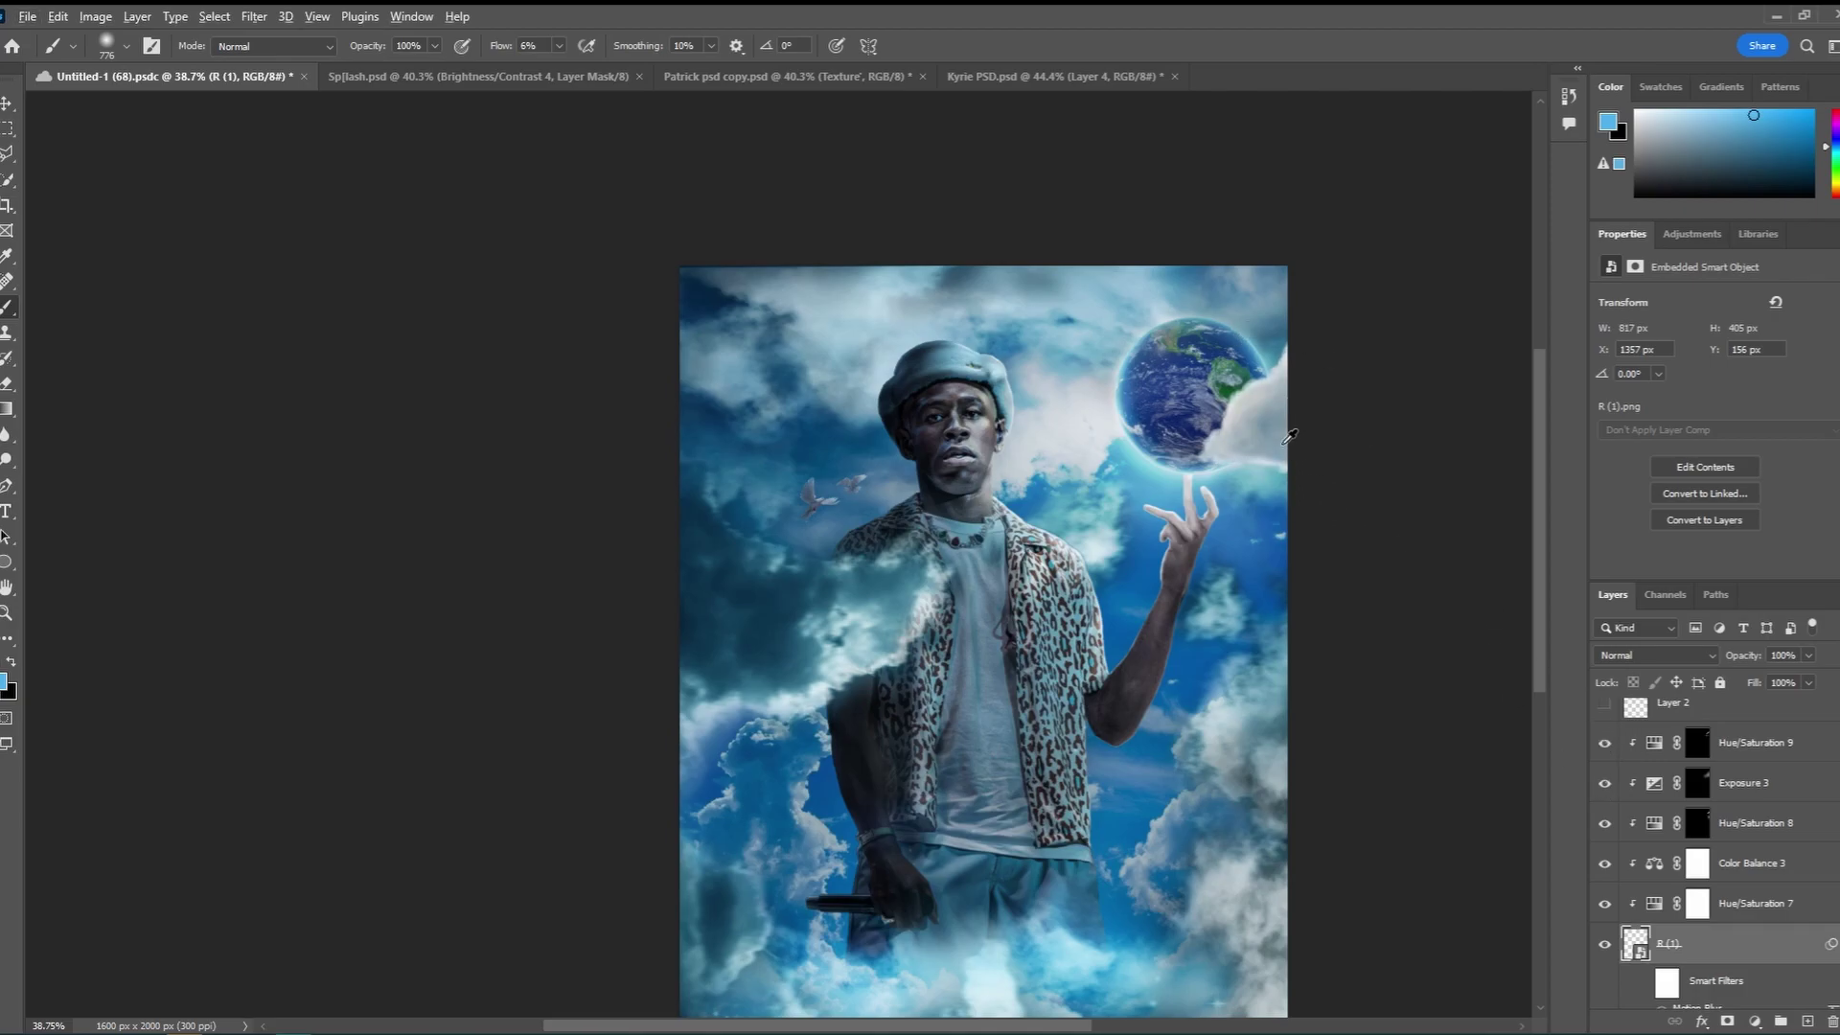
scroll(1251, 397, "up", 5, "alt")
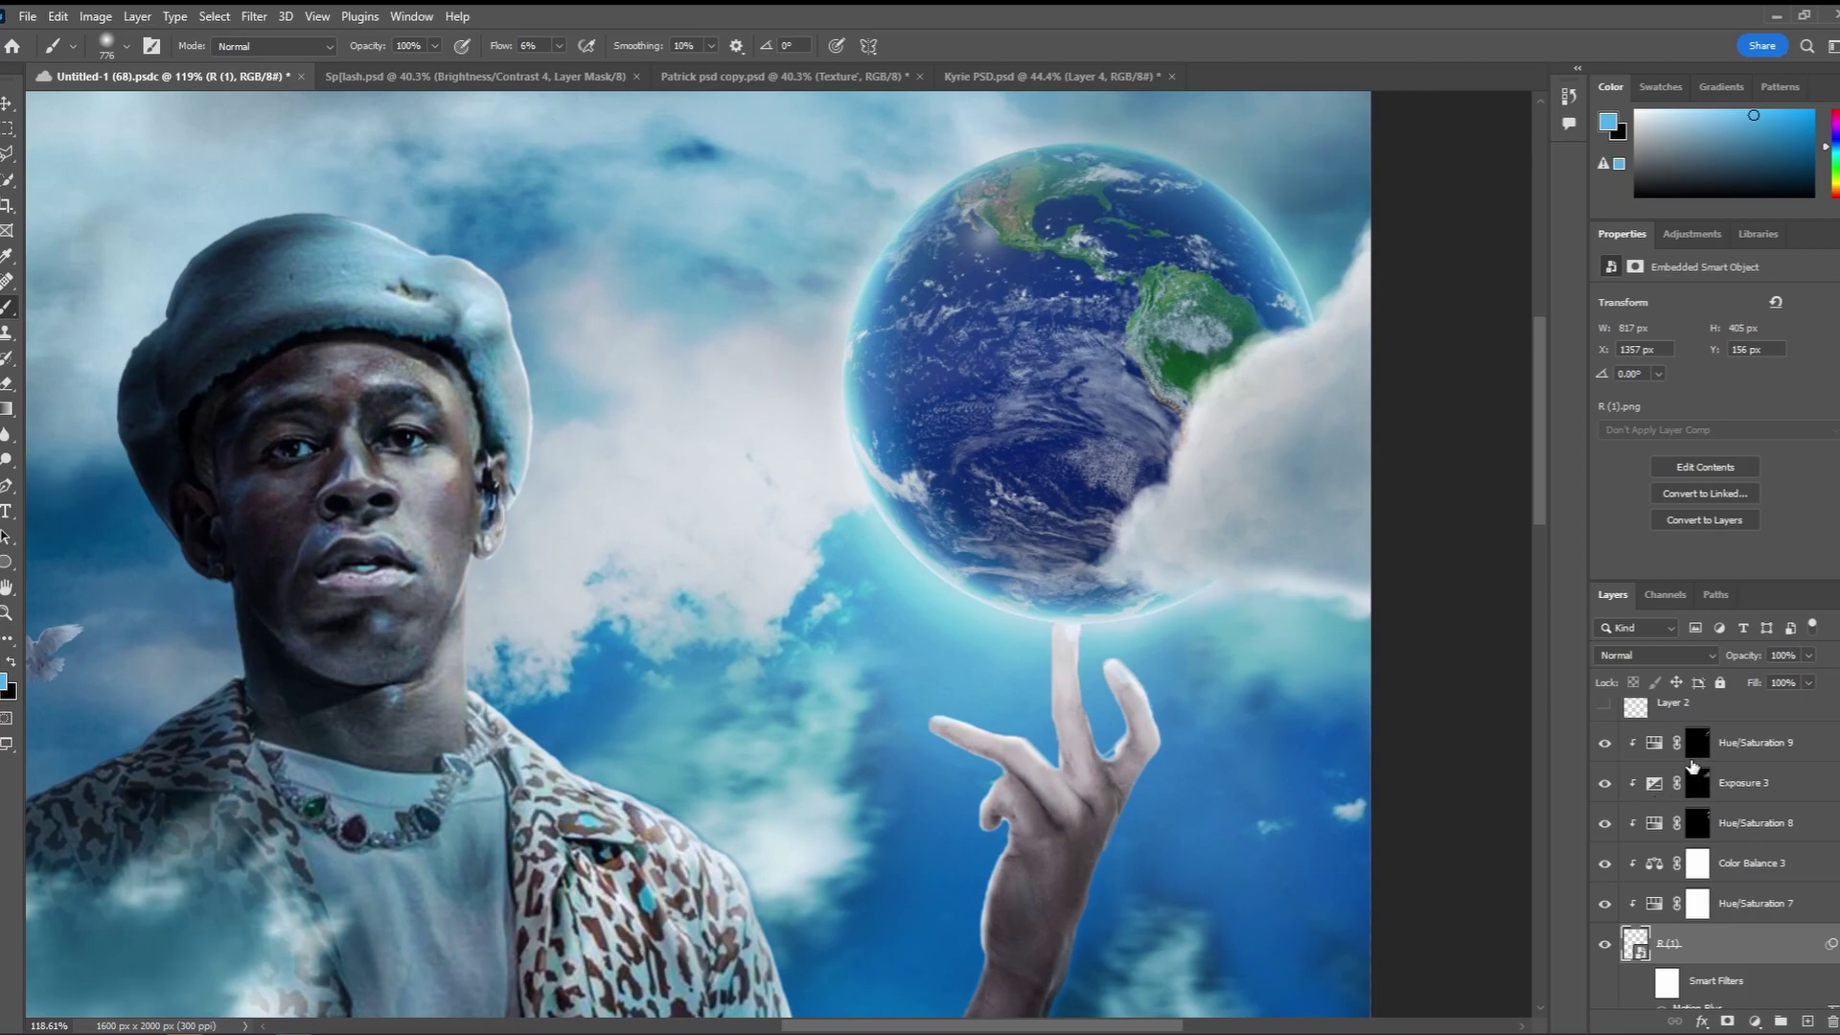
left_click(1654, 743)
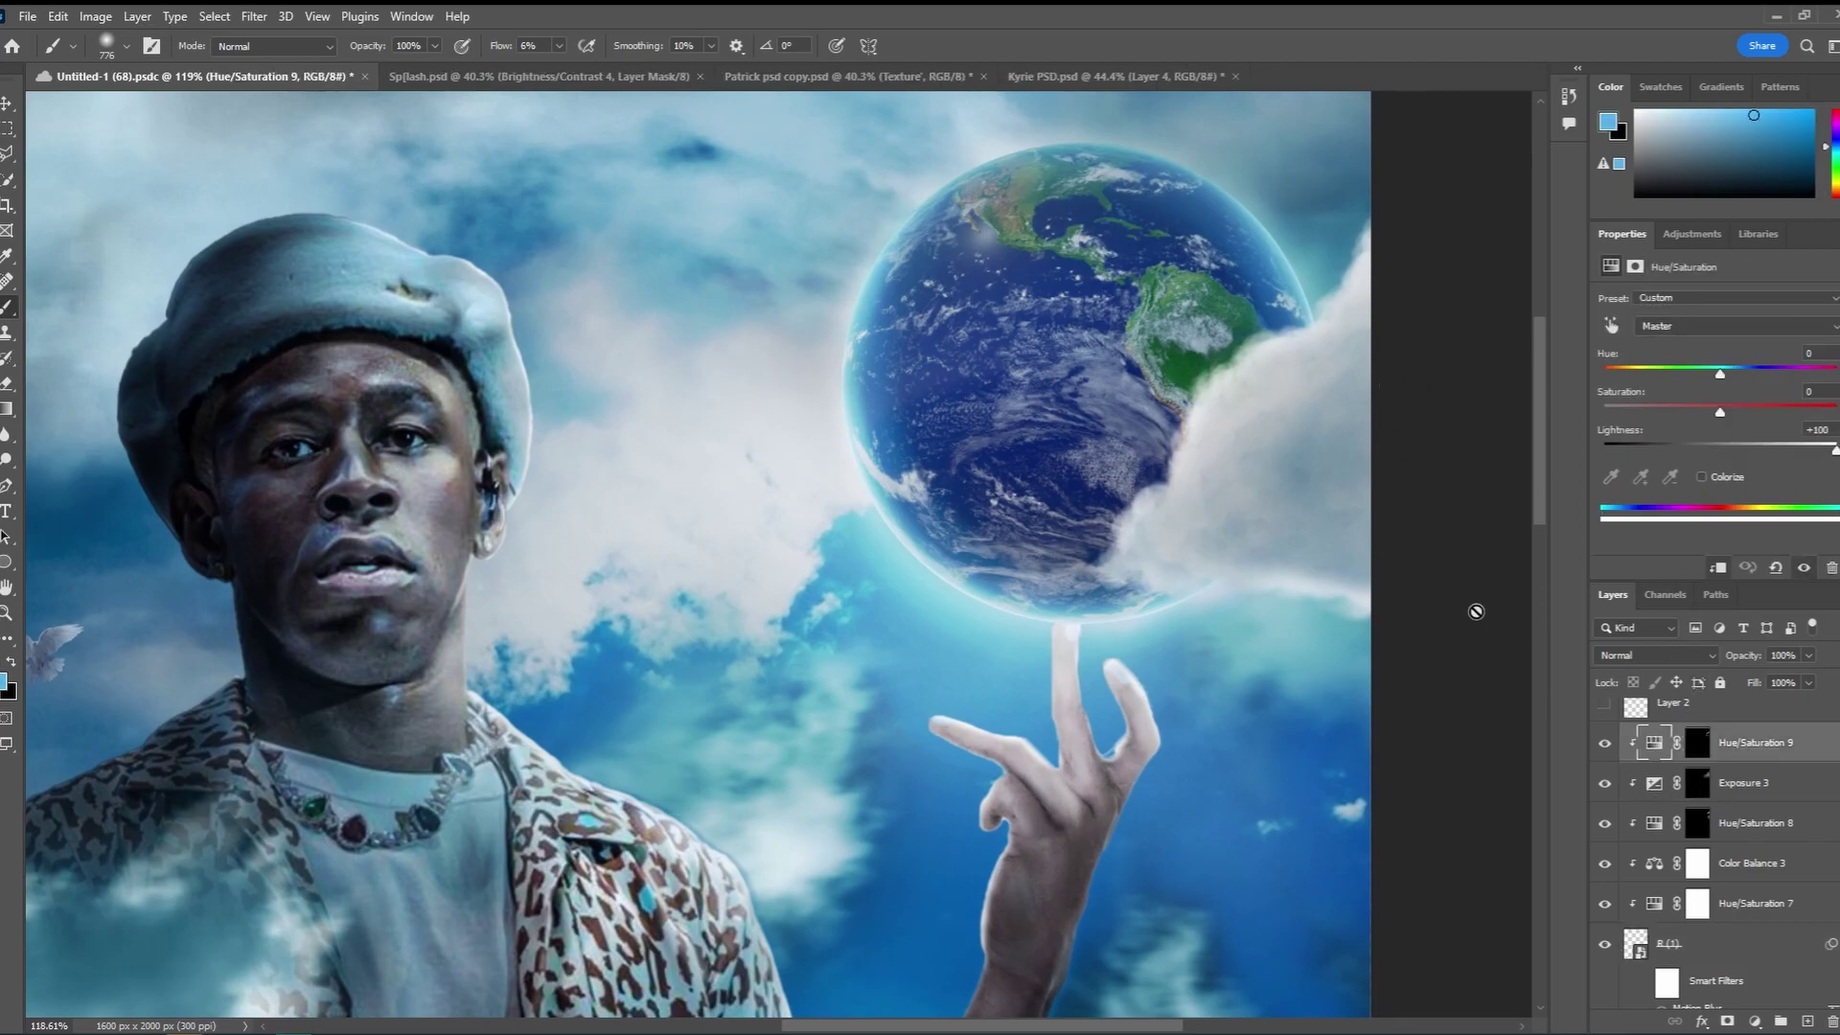
left_click(1613, 783)
left_click(1614, 783)
Turn on Layer 2, then hide it again to compare
scroll(1612, 791, "up", 1)
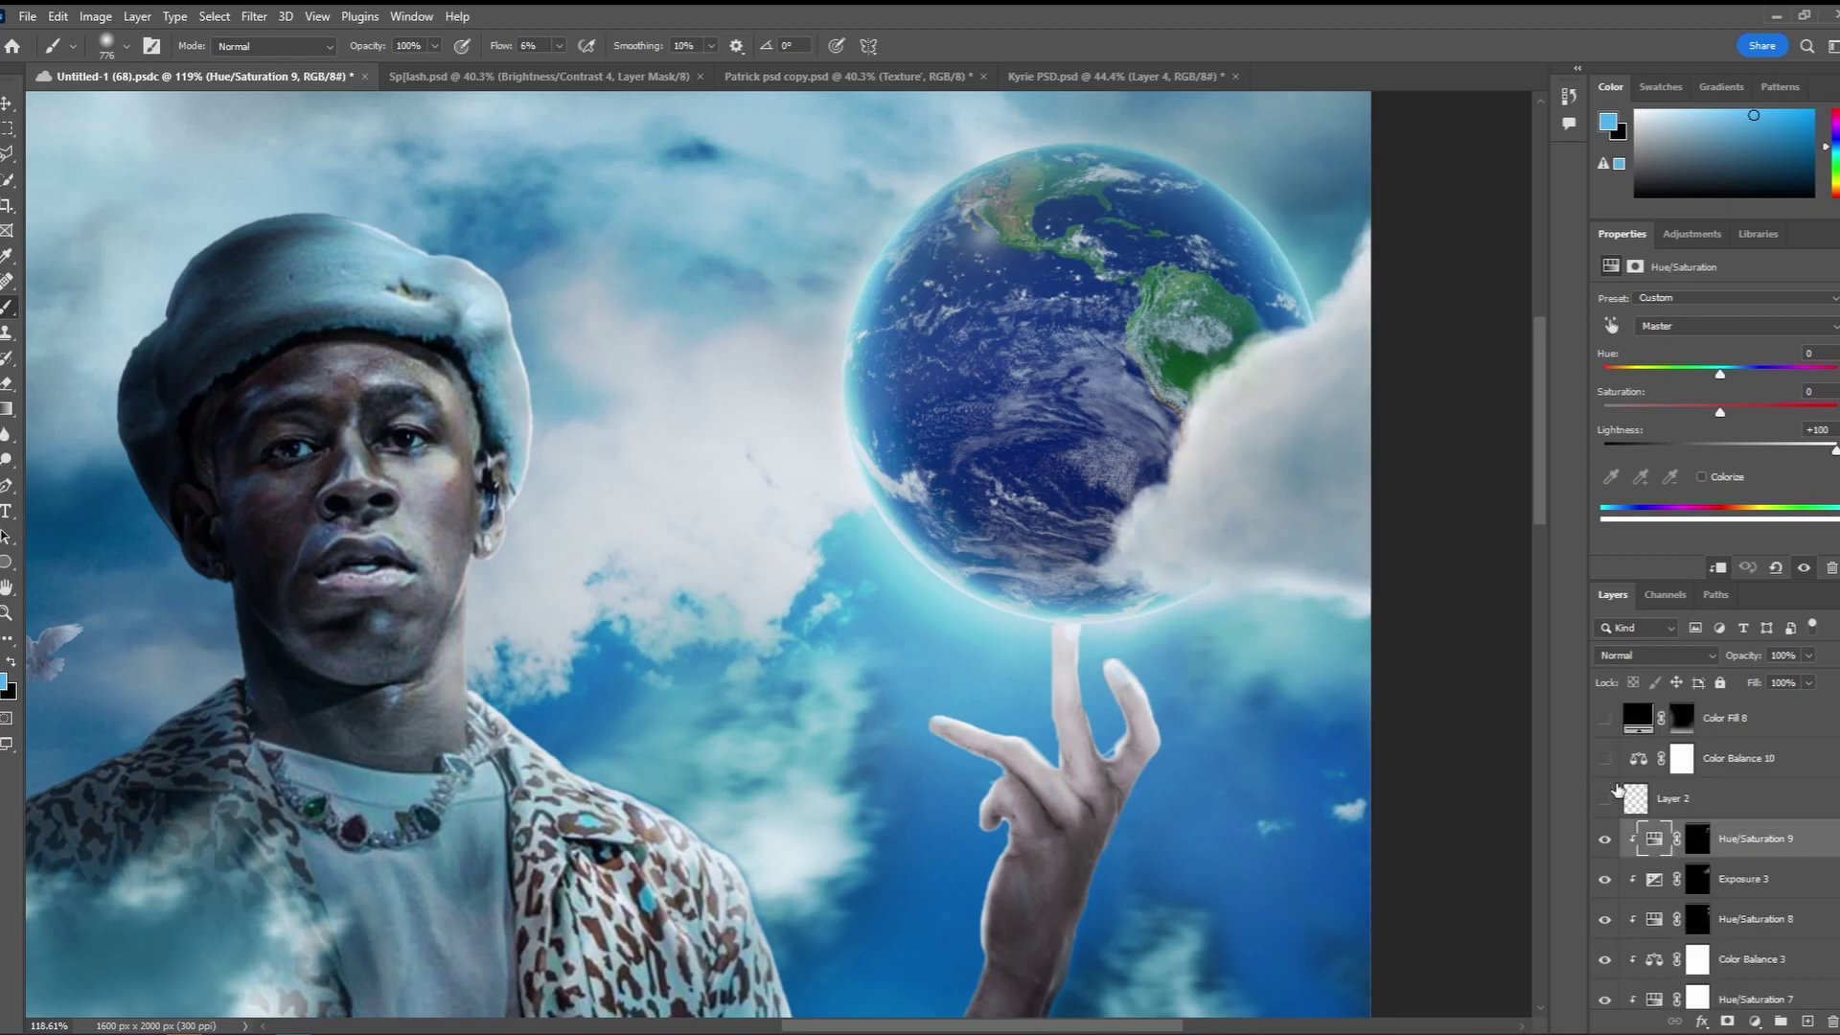
left_click(1607, 798)
scroll(1102, 625, "down", 5)
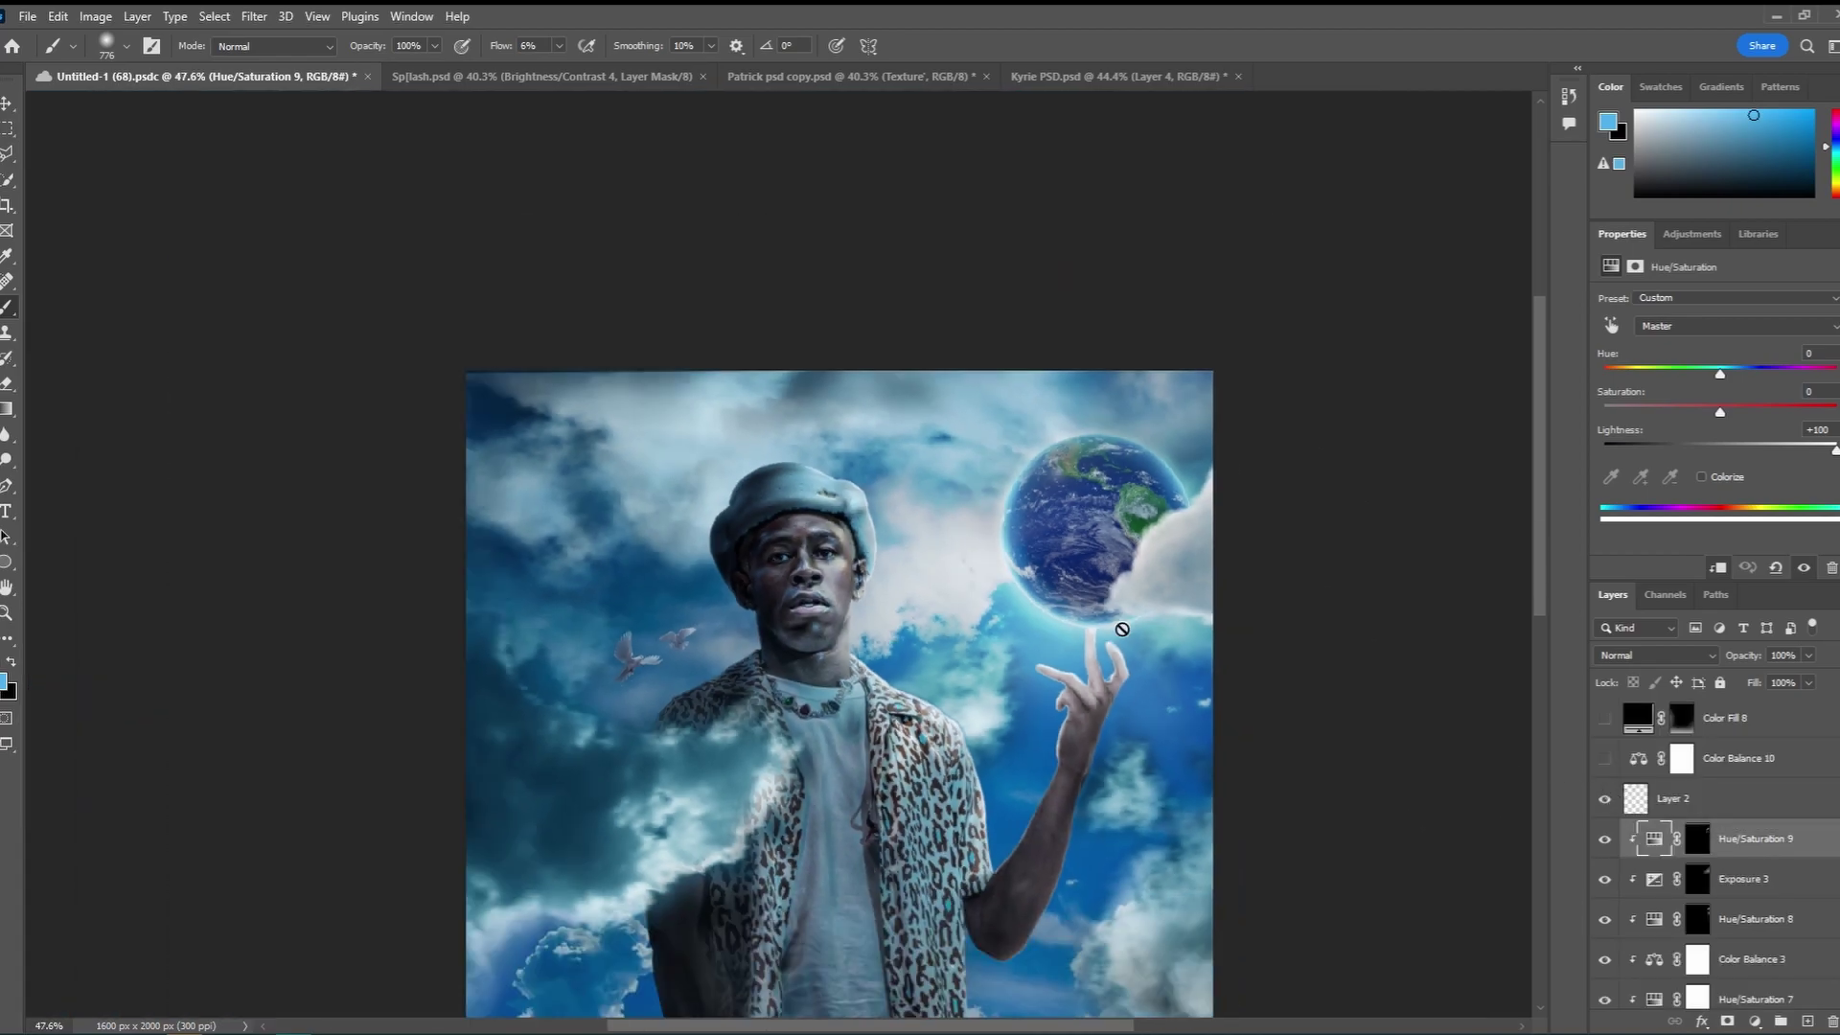
scroll(1121, 628, "down", 2)
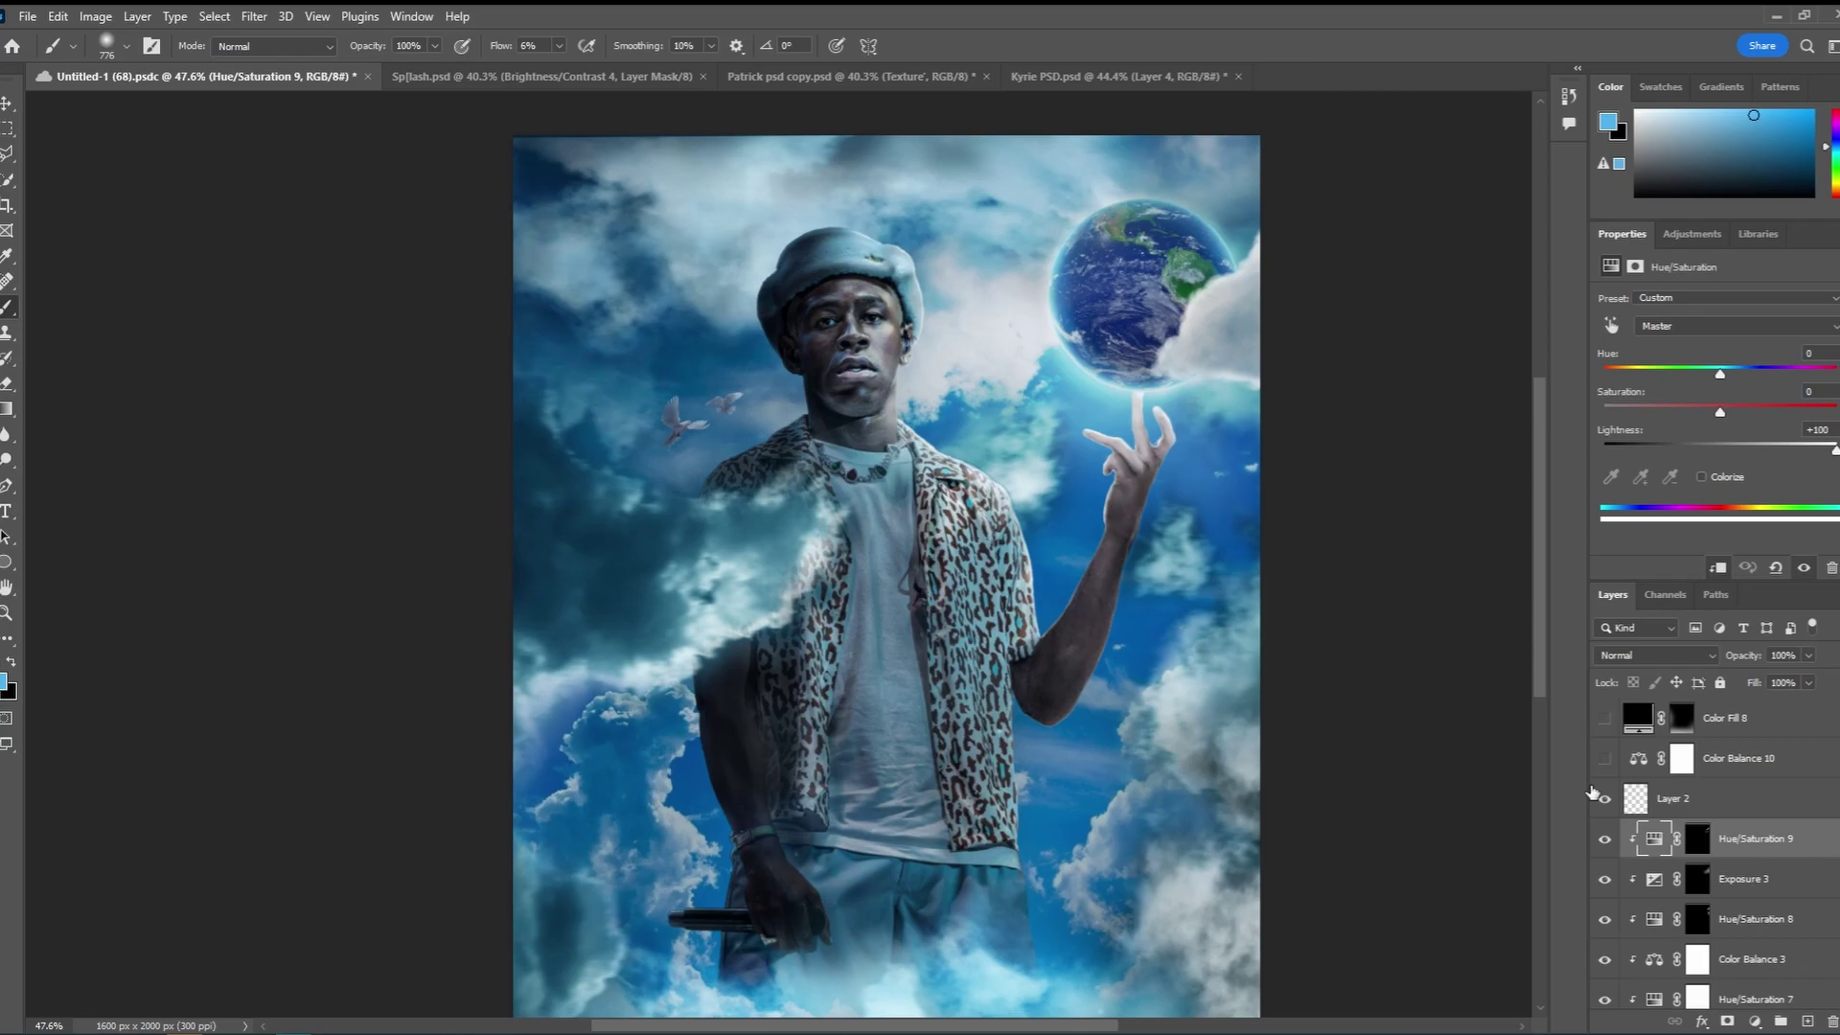
left_click(1605, 799)
Show Layer 2 and turn on and select the Color Balance 10 adjustment
left_click(1605, 799)
left_click(1606, 759)
left_click(1639, 759)
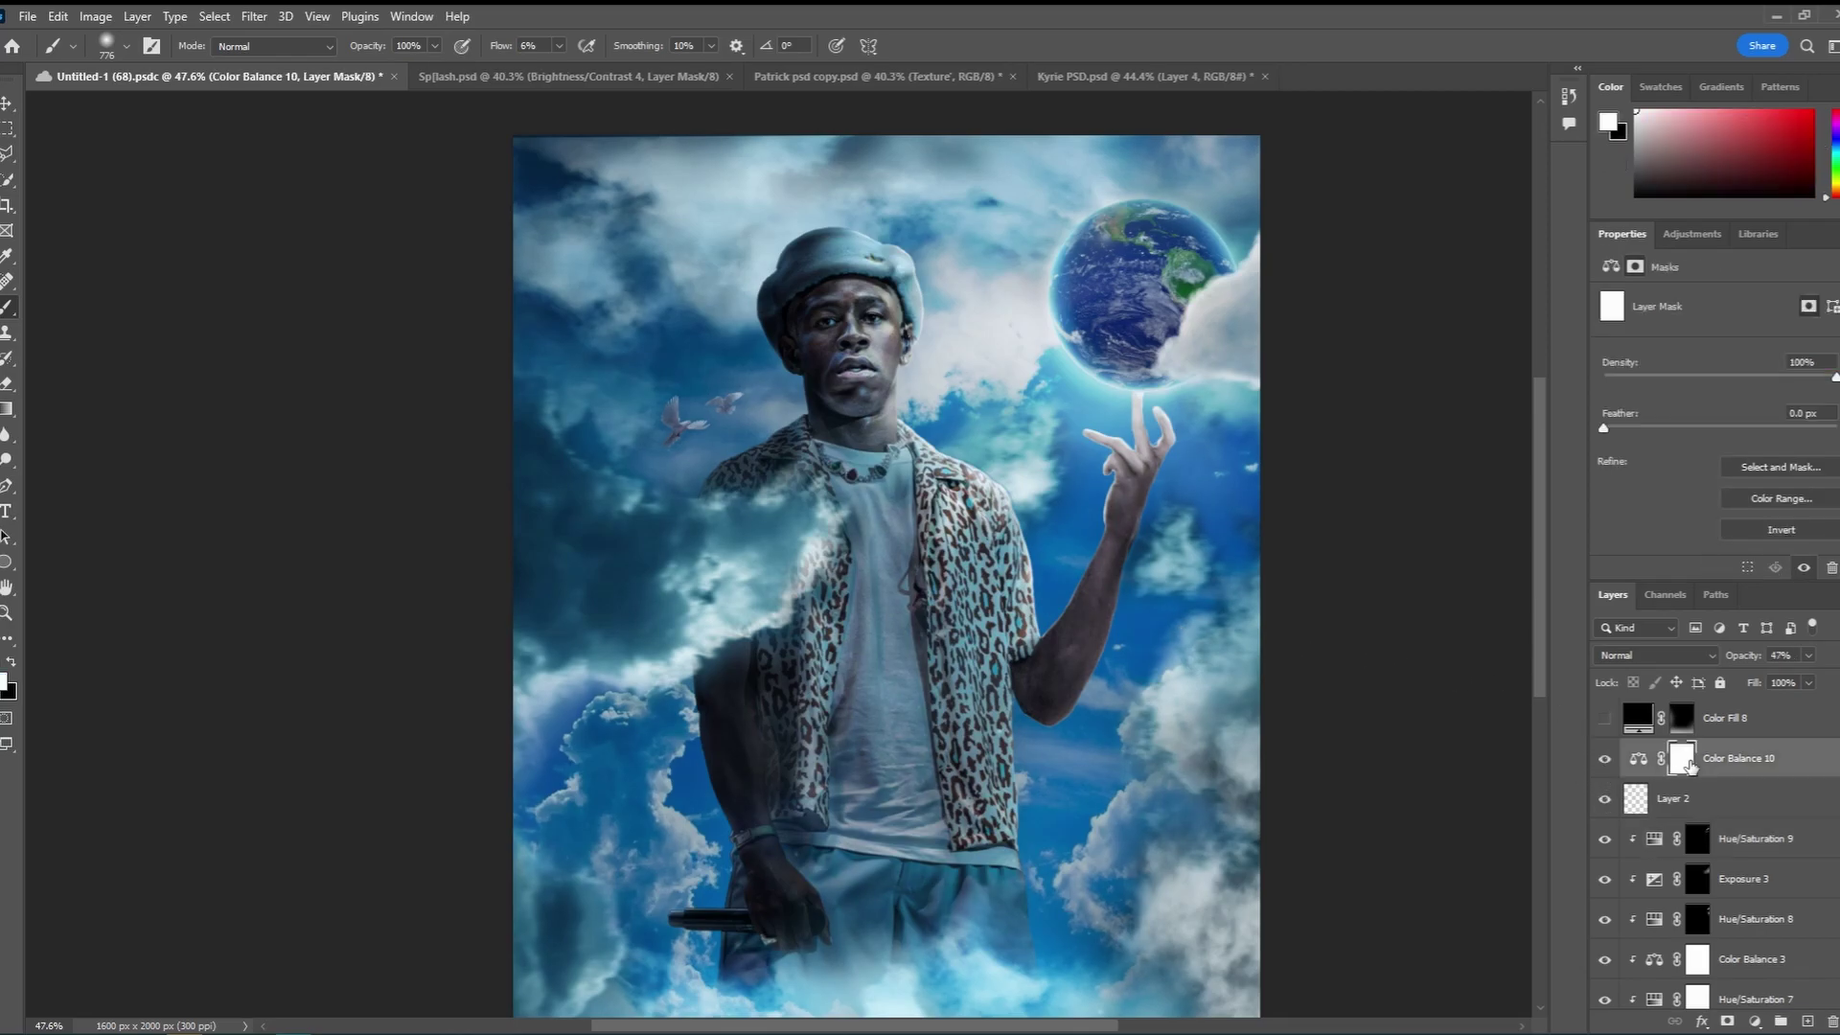
scroll(1154, 532, "down", 1)
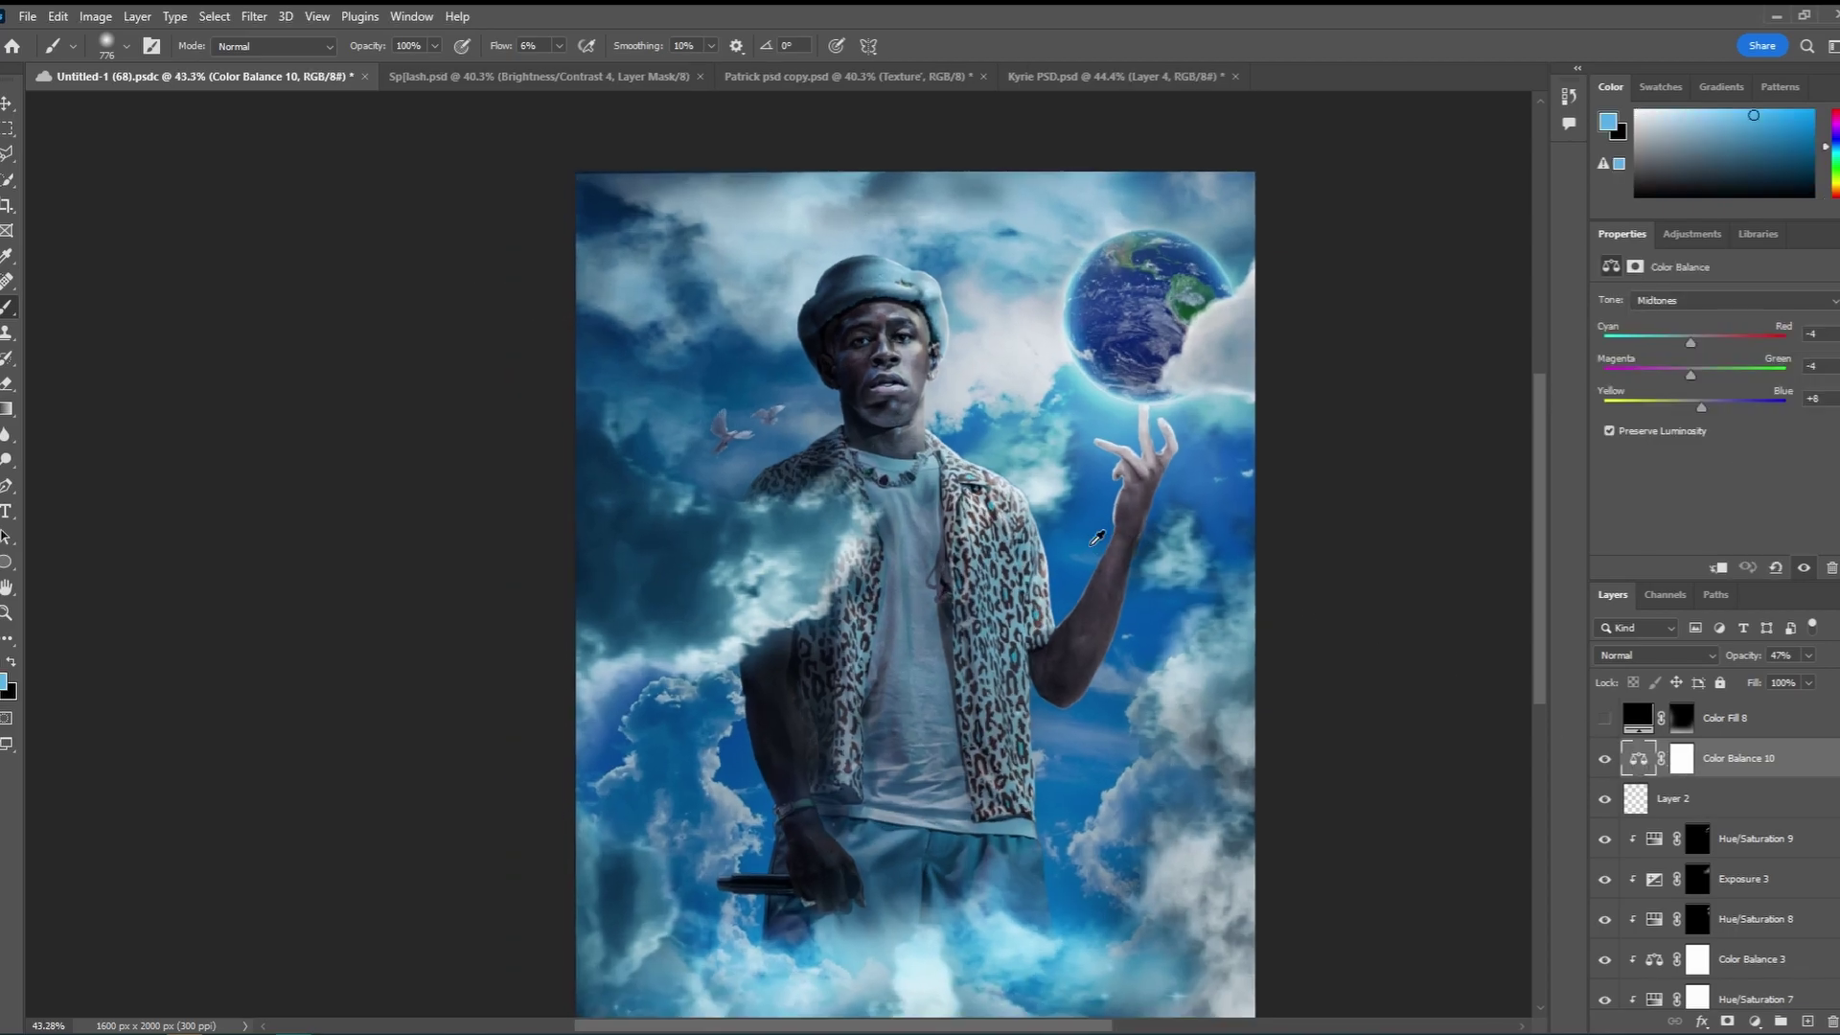
Review Color Balance 10's Highlights tone values, then return to Midtones
left_click(1675, 301)
left_click(1653, 318)
left_click(1677, 301)
left_click(1668, 346)
left_click(1684, 301)
left_click(1687, 334)
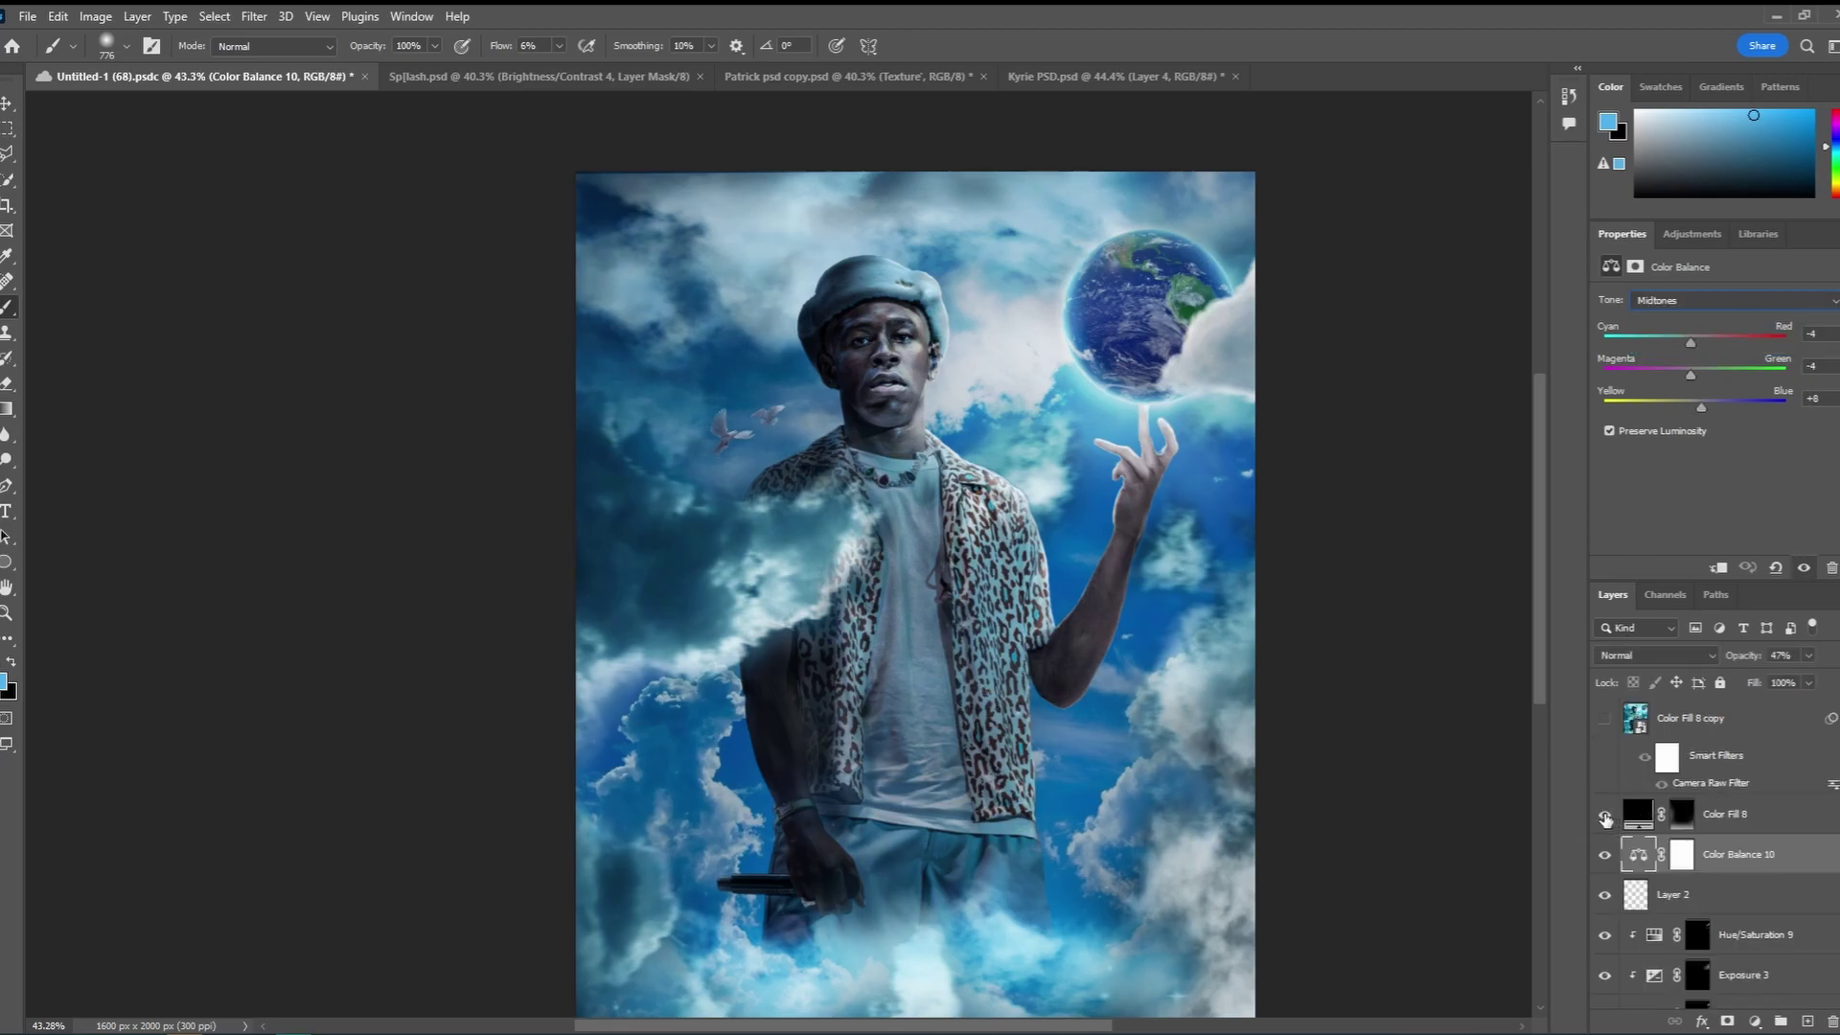
Turn on the 25% Color Fill 8 and toggle it to compare the darkened bottom
left_click(1605, 816)
left_click(1606, 816)
left_click(1605, 816)
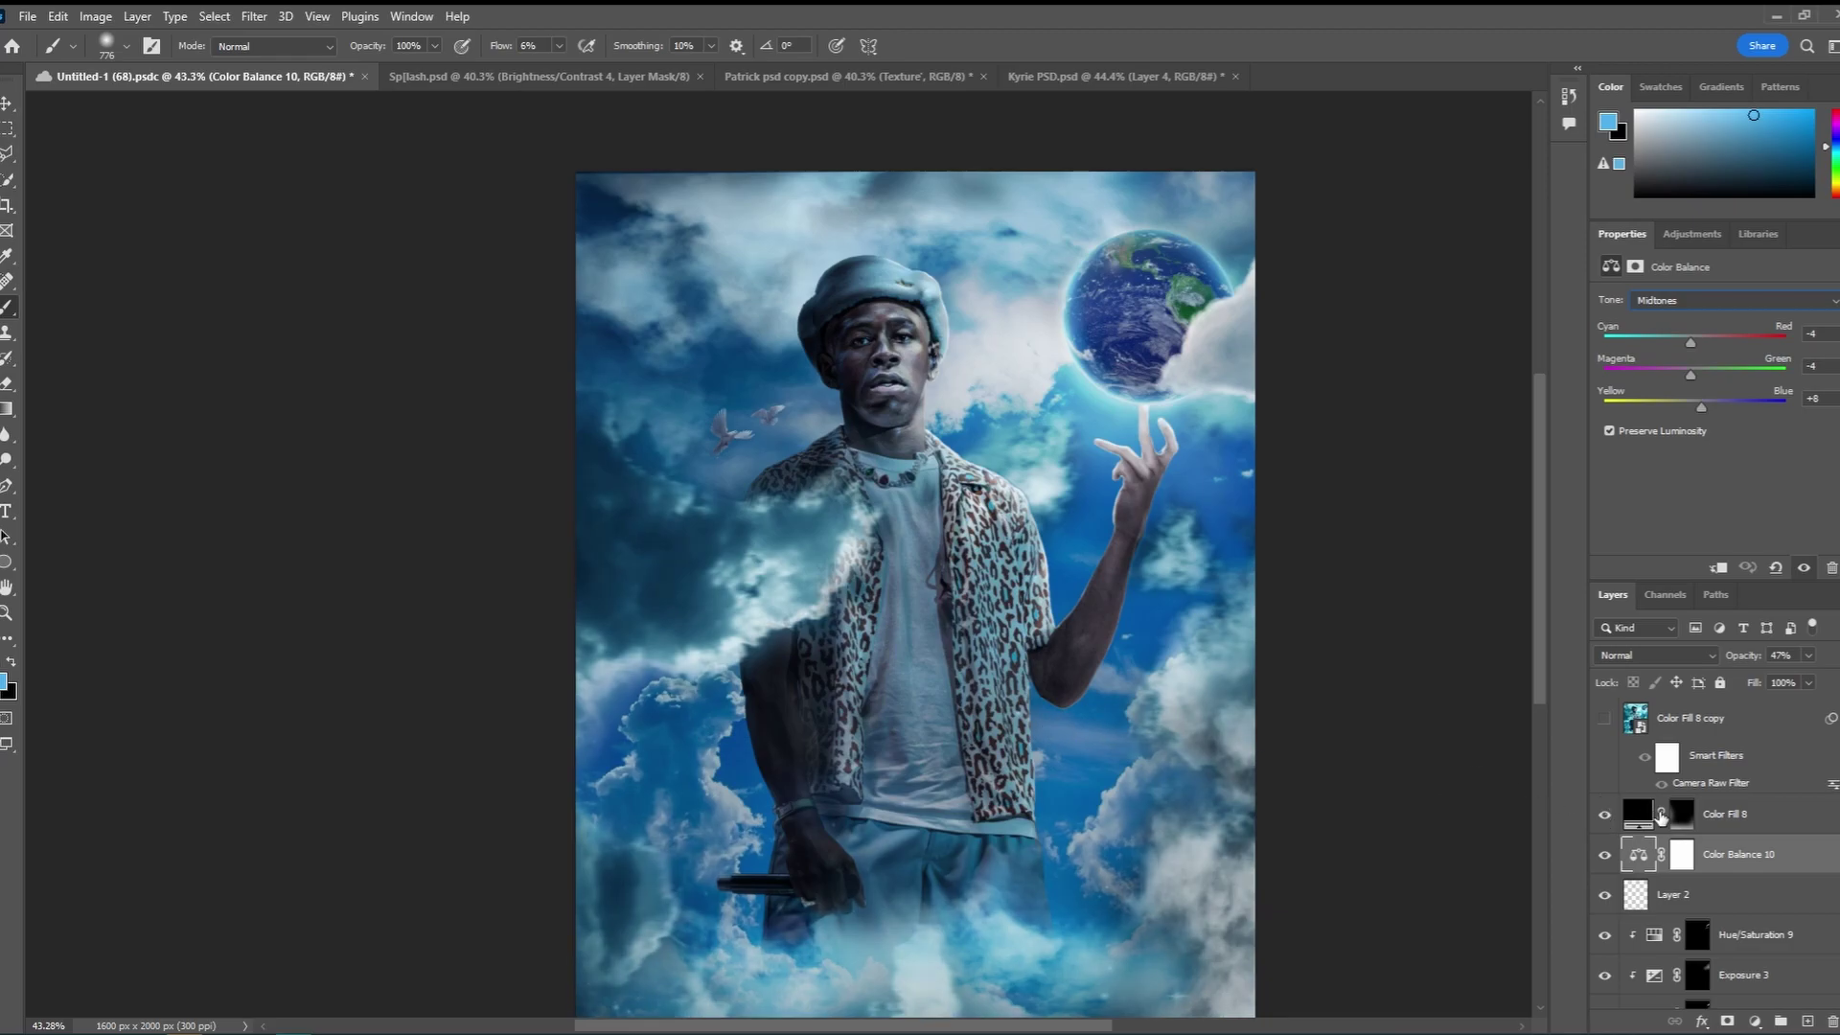
left_click(1656, 815)
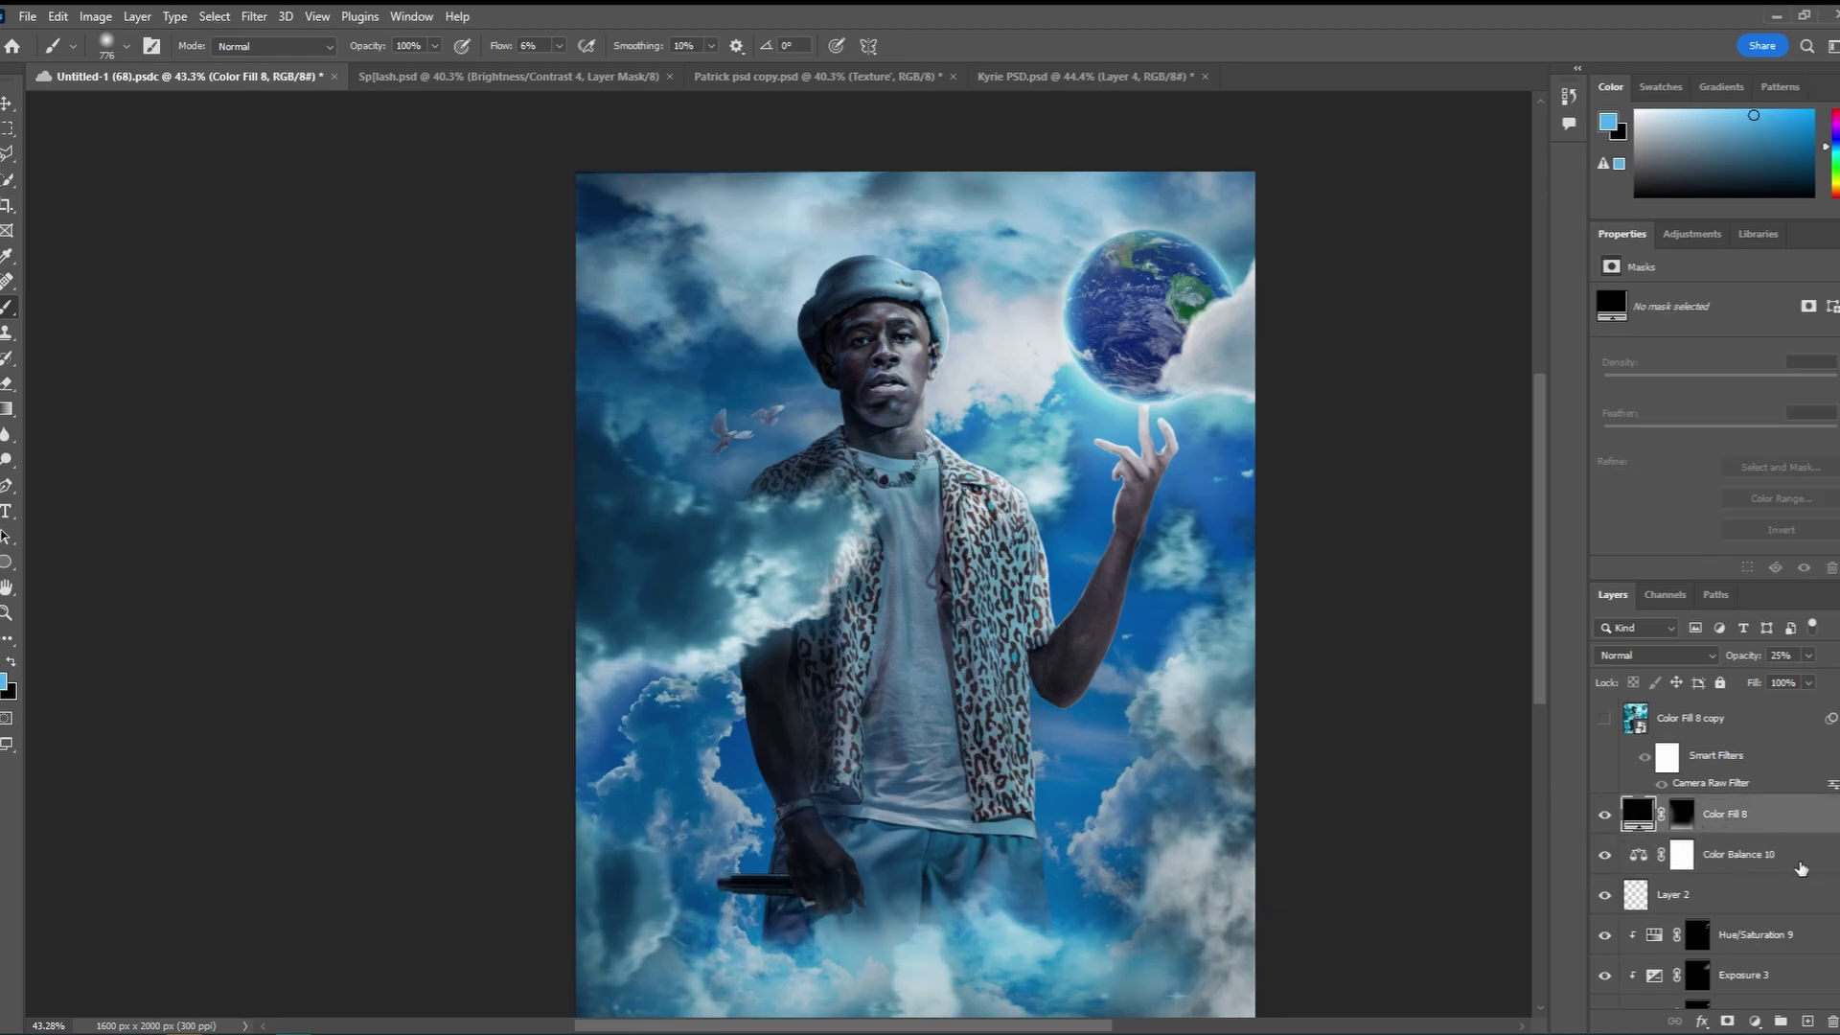
left_click(1606, 816)
left_click(1605, 816)
left_click(1606, 816)
left_click(1608, 819)
left_click(1635, 779)
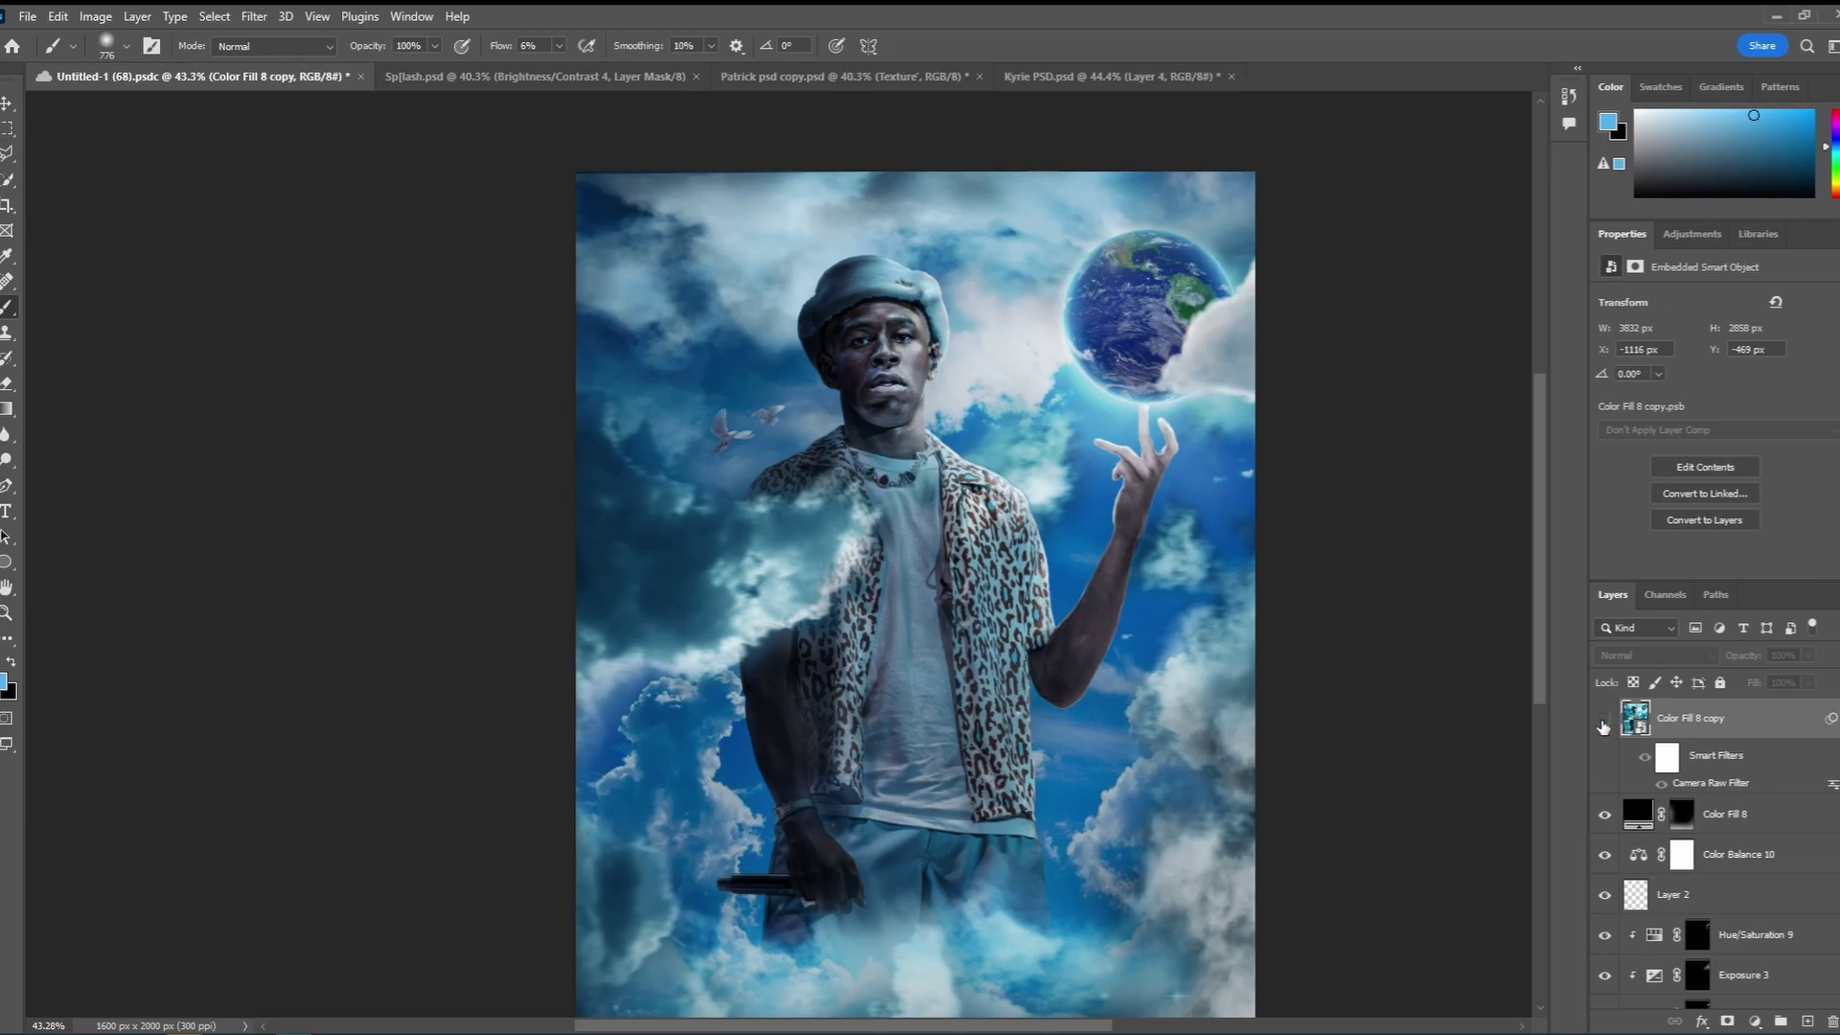
Show and compare the turquoise Color Fill 8 copy grade, then open its Camera Raw Filter
left_click(1605, 720)
scroll(1476, 714, "down", 1)
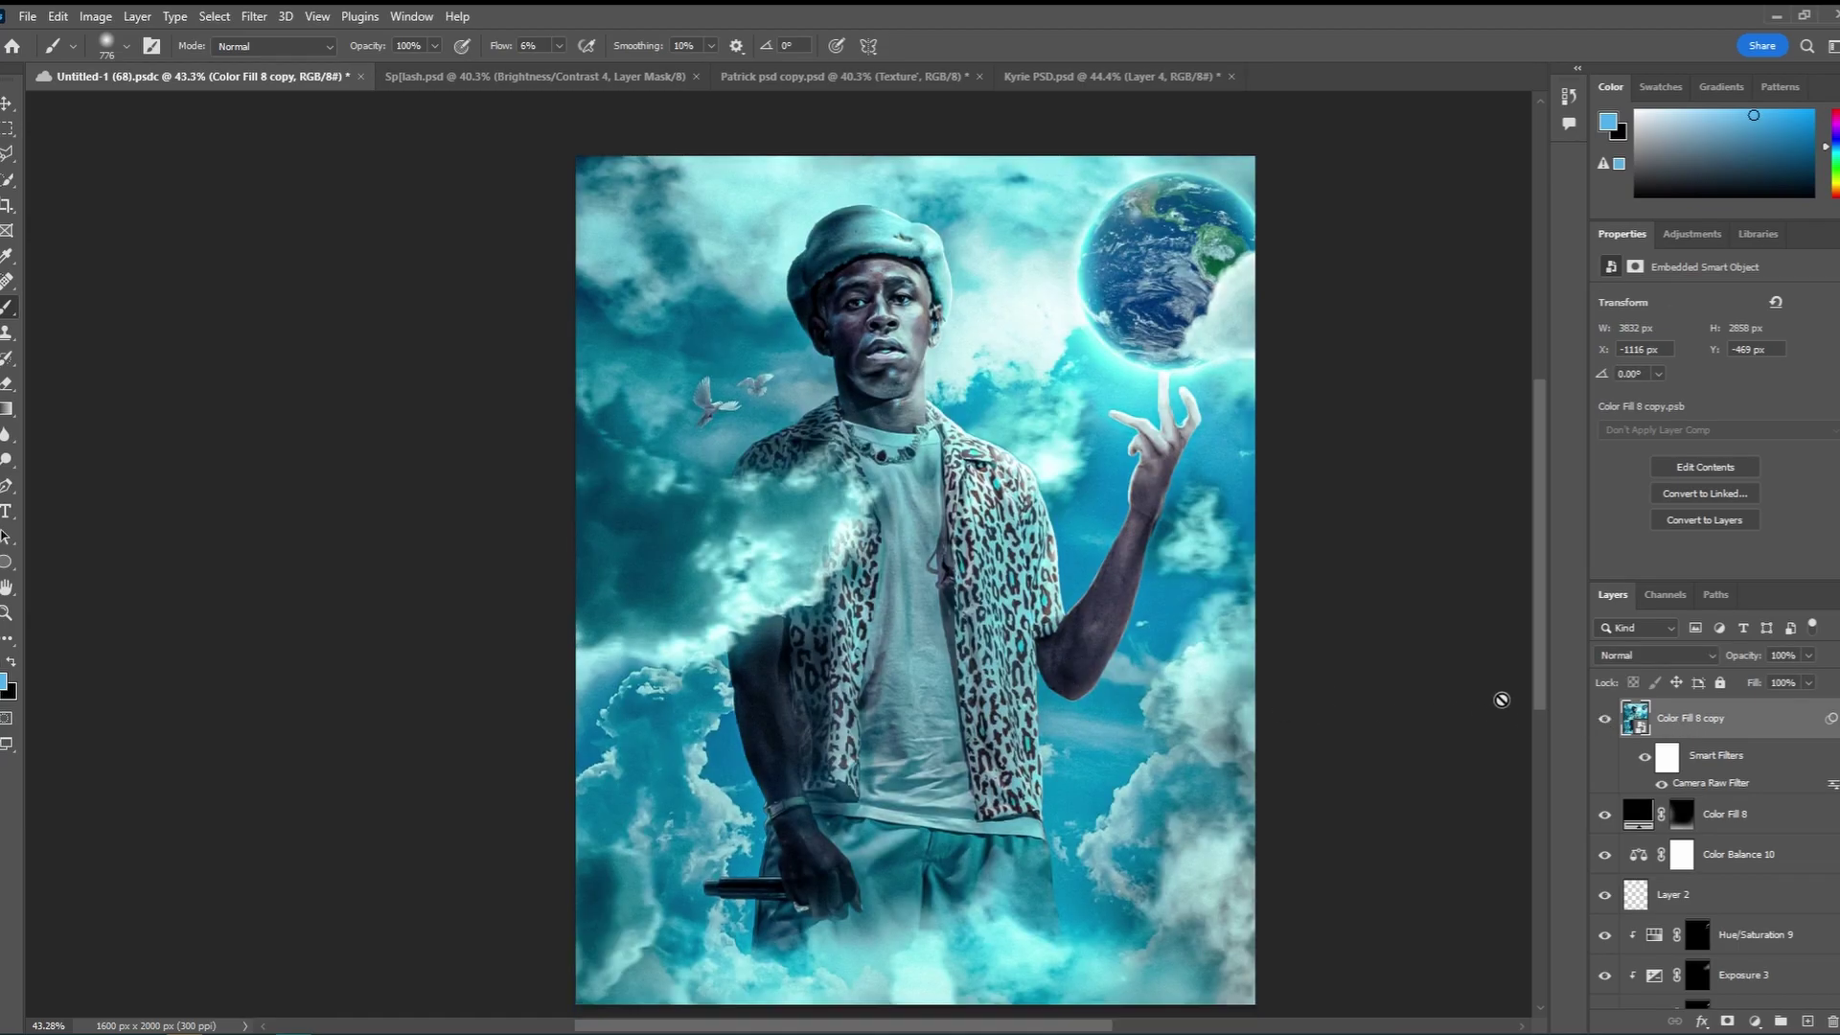
left_click(1606, 721)
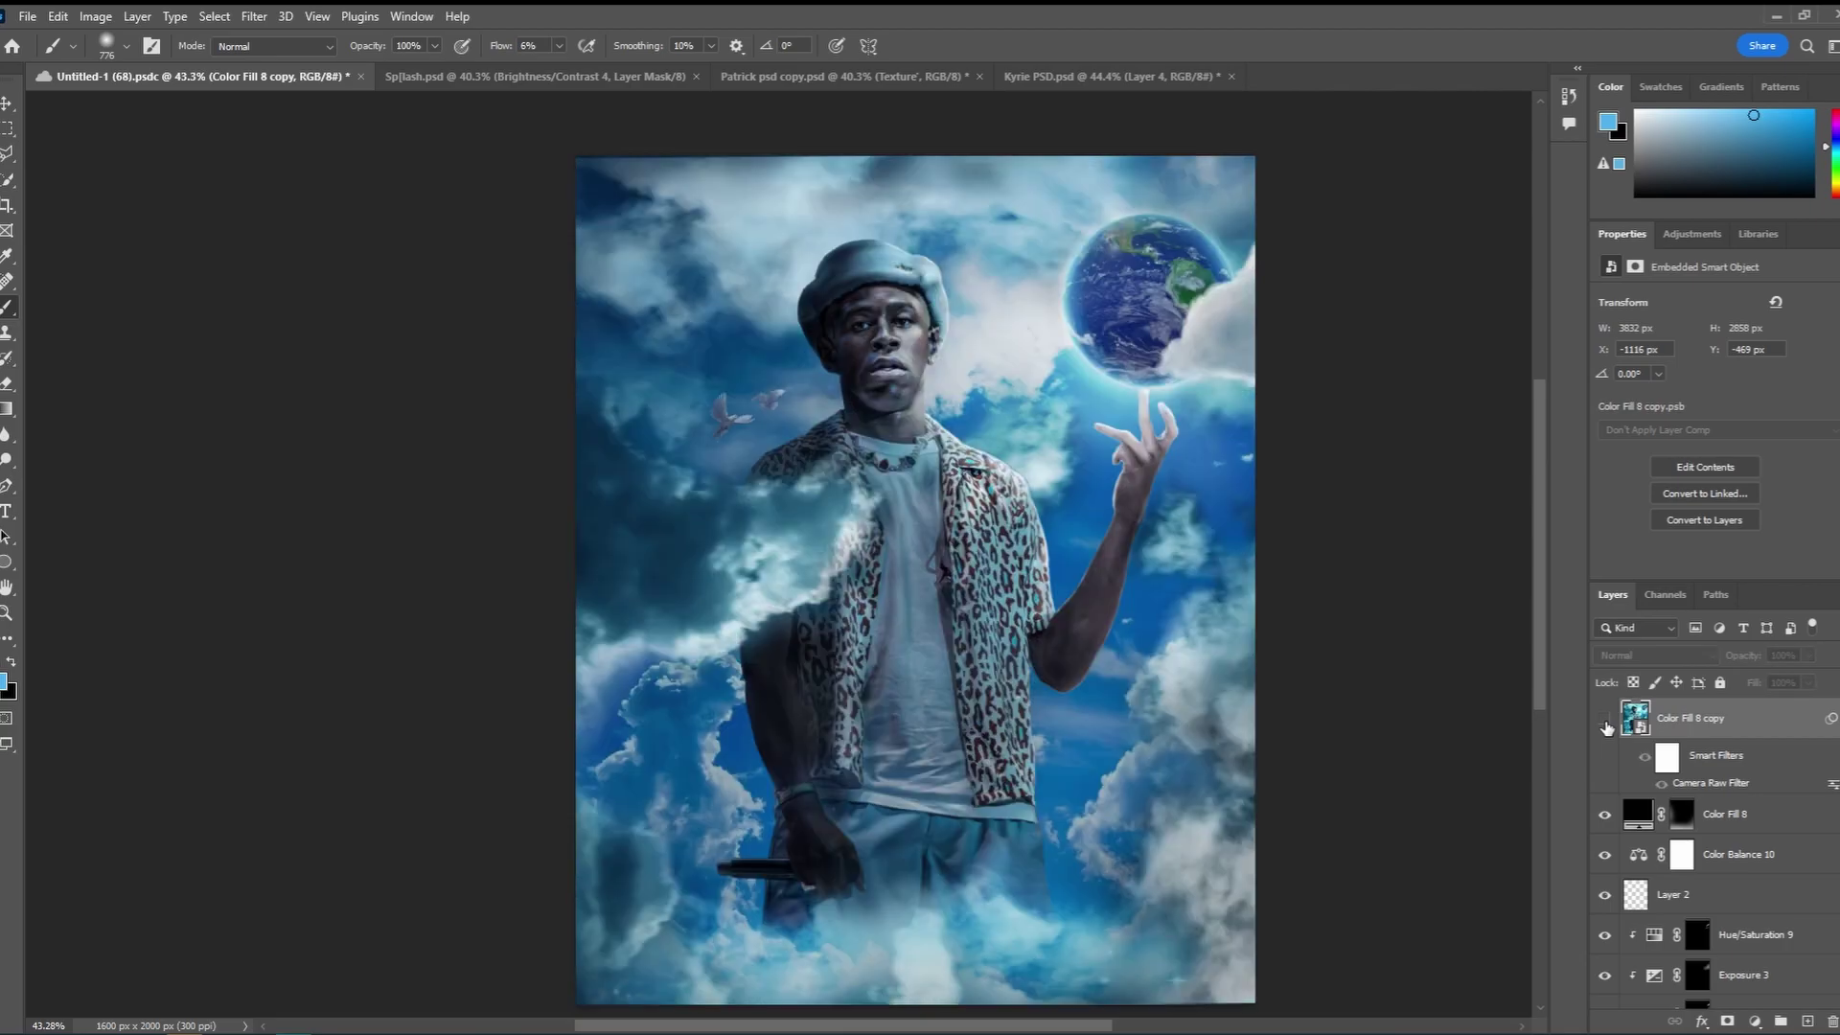
left_click(1606, 721)
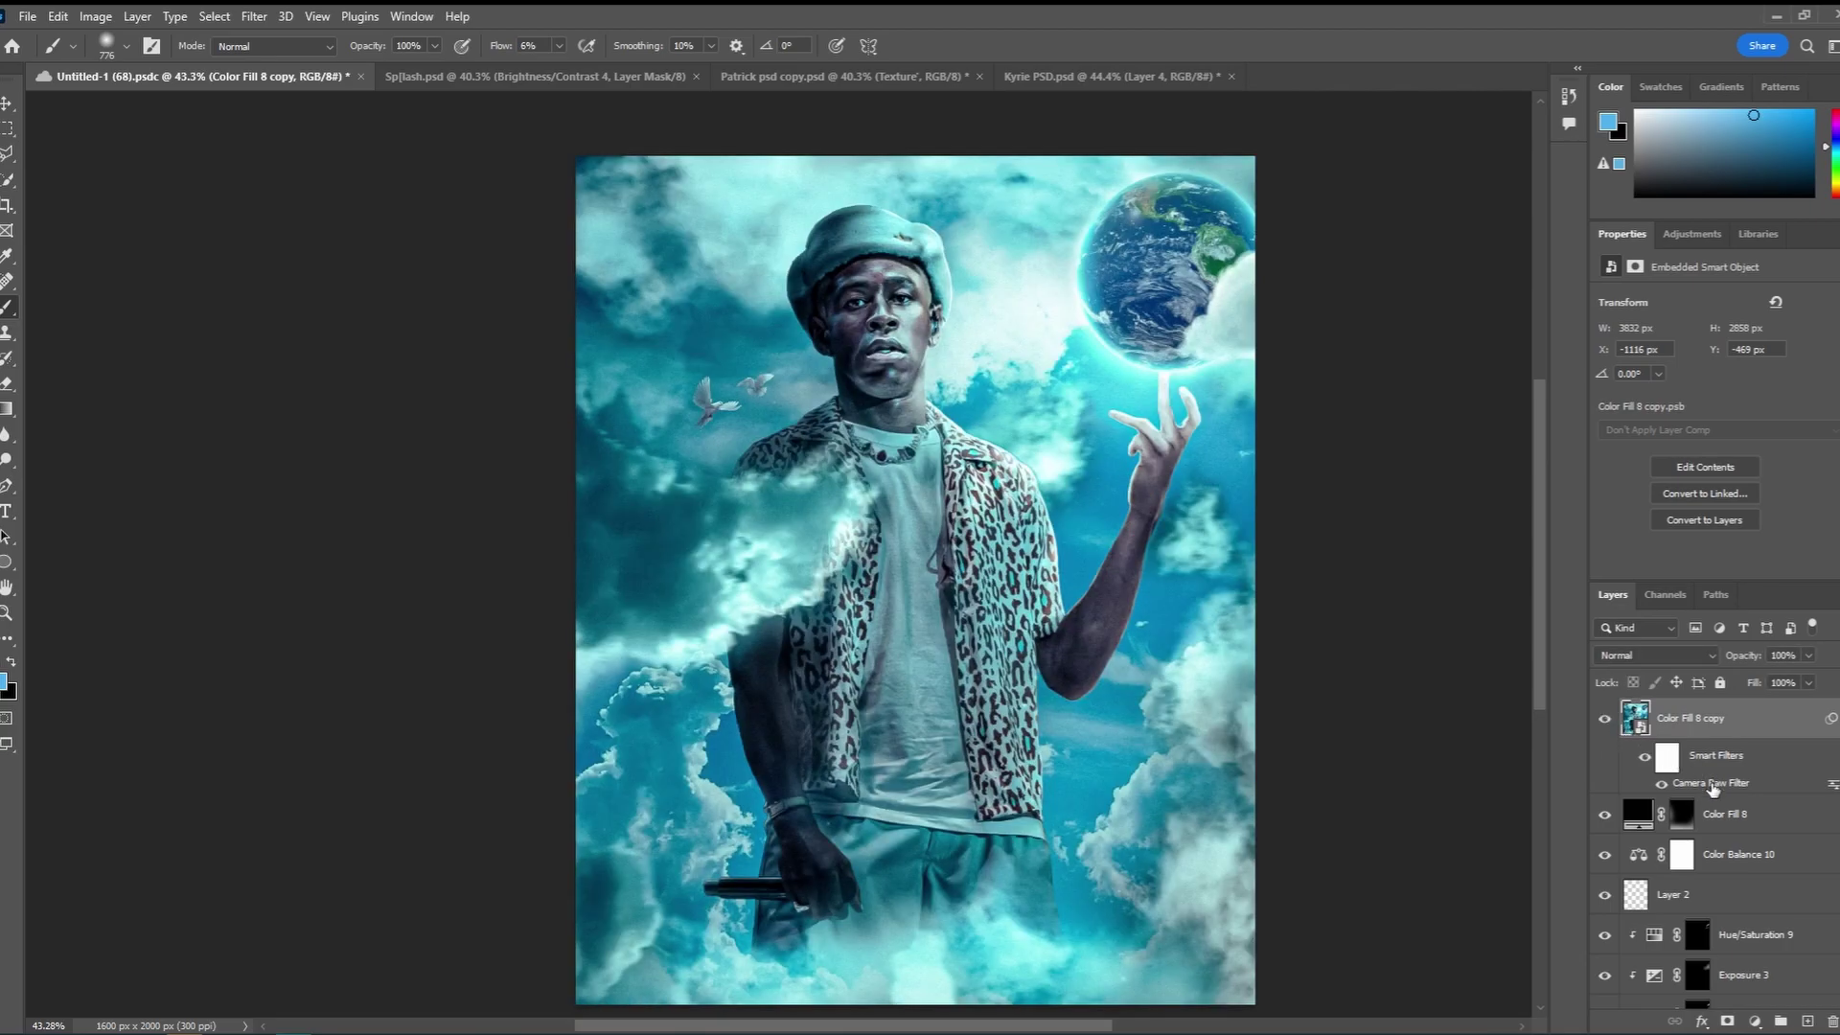
double_click(1713, 785)
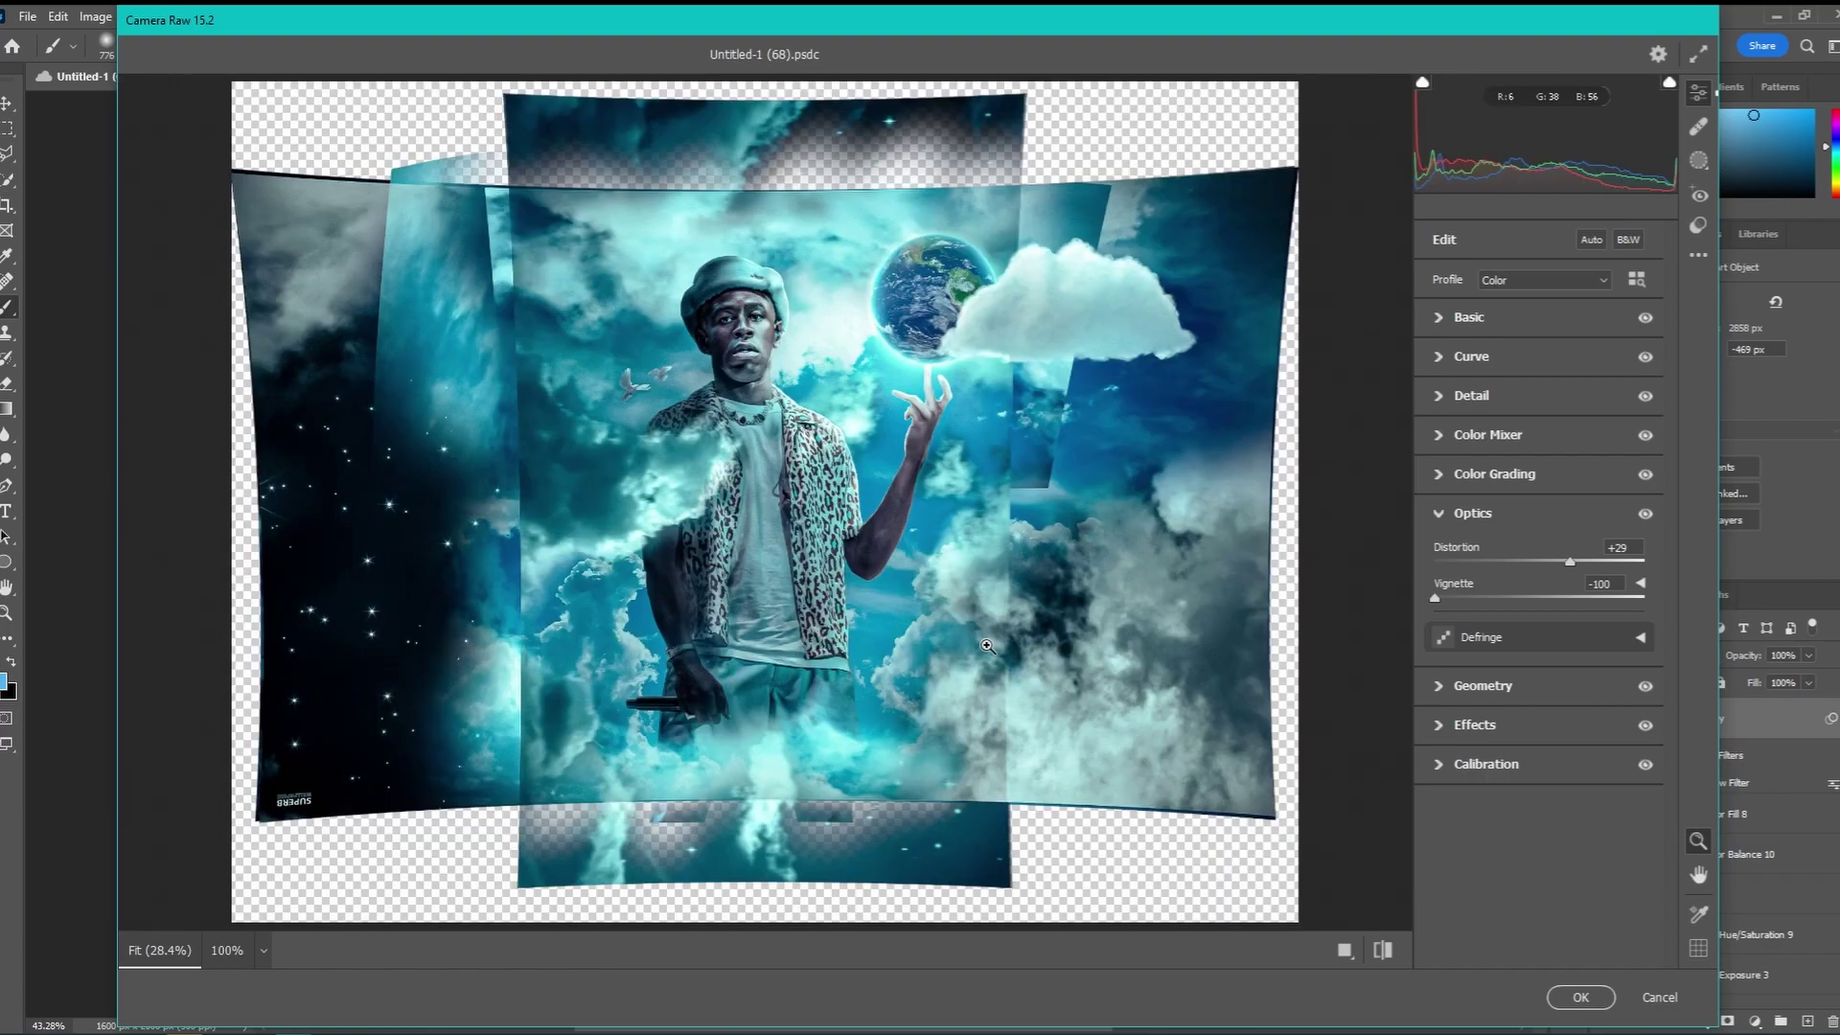
Expand Basic and toggle it off and on twice, keeping Exposure +0.35, Contrast +16, Clarity +22
scroll(987, 647, "up", 1)
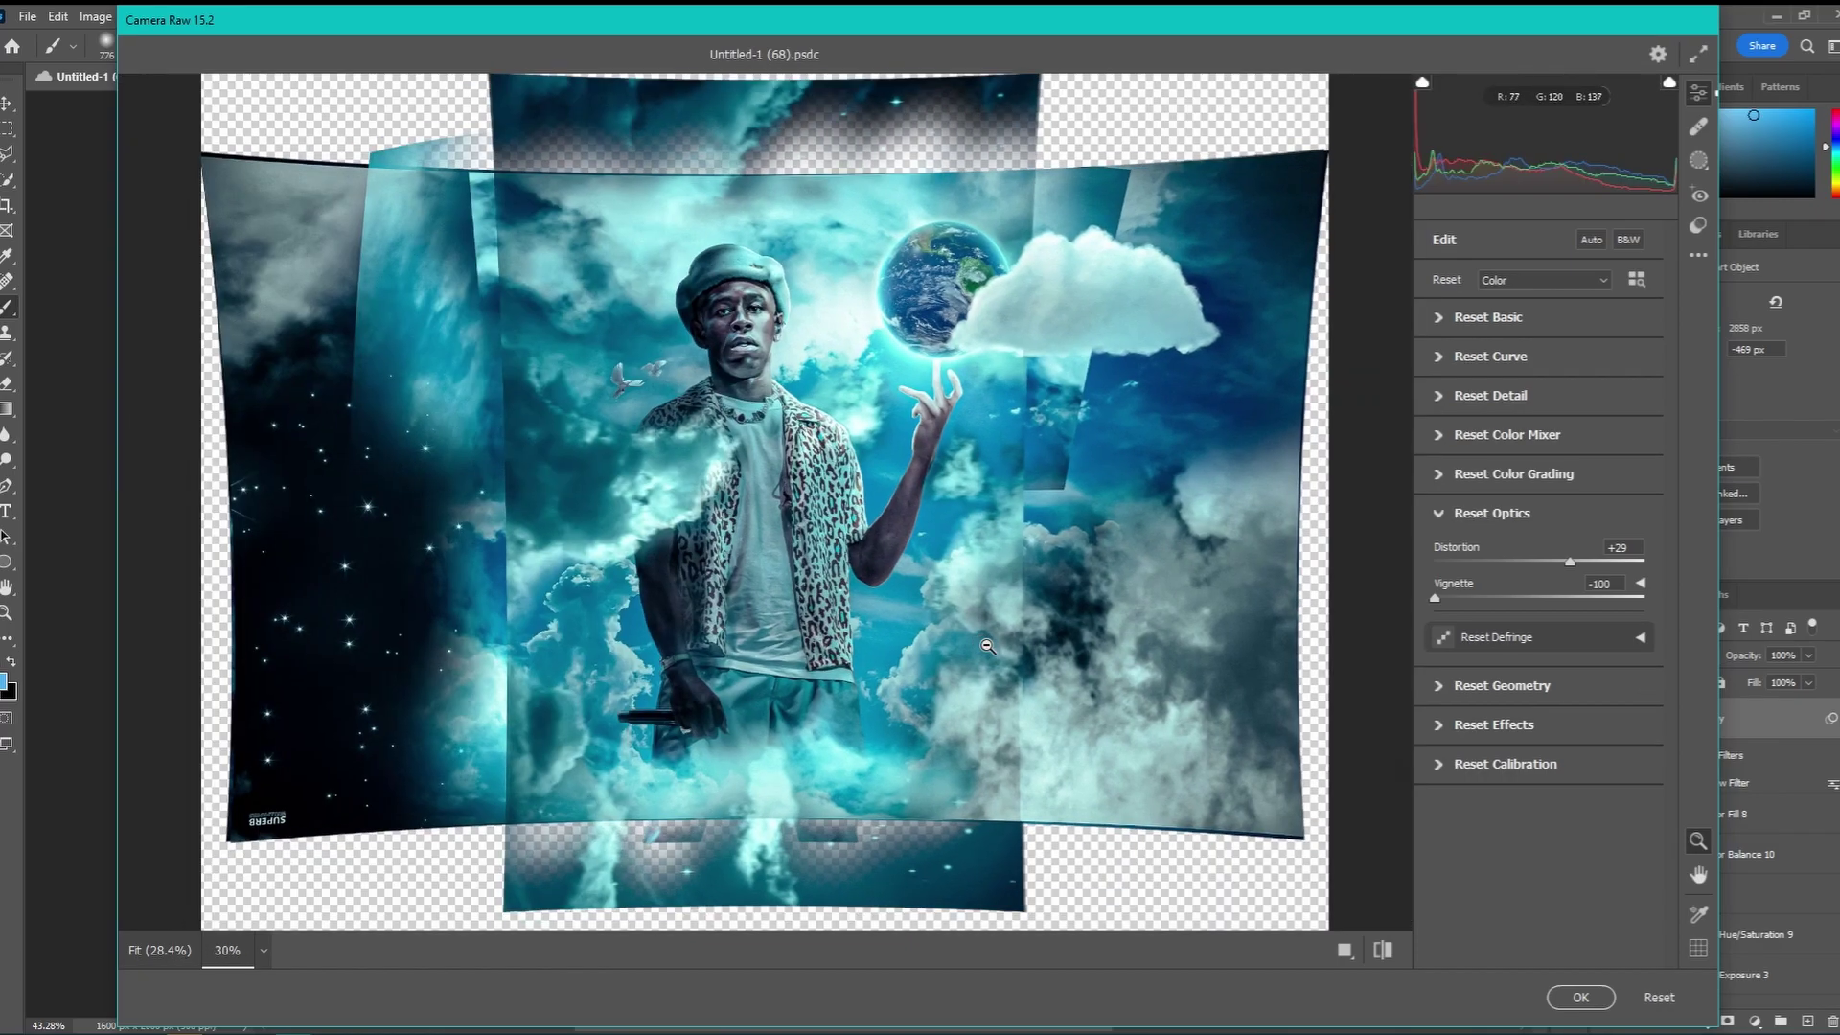
scroll(987, 647, "up", 2)
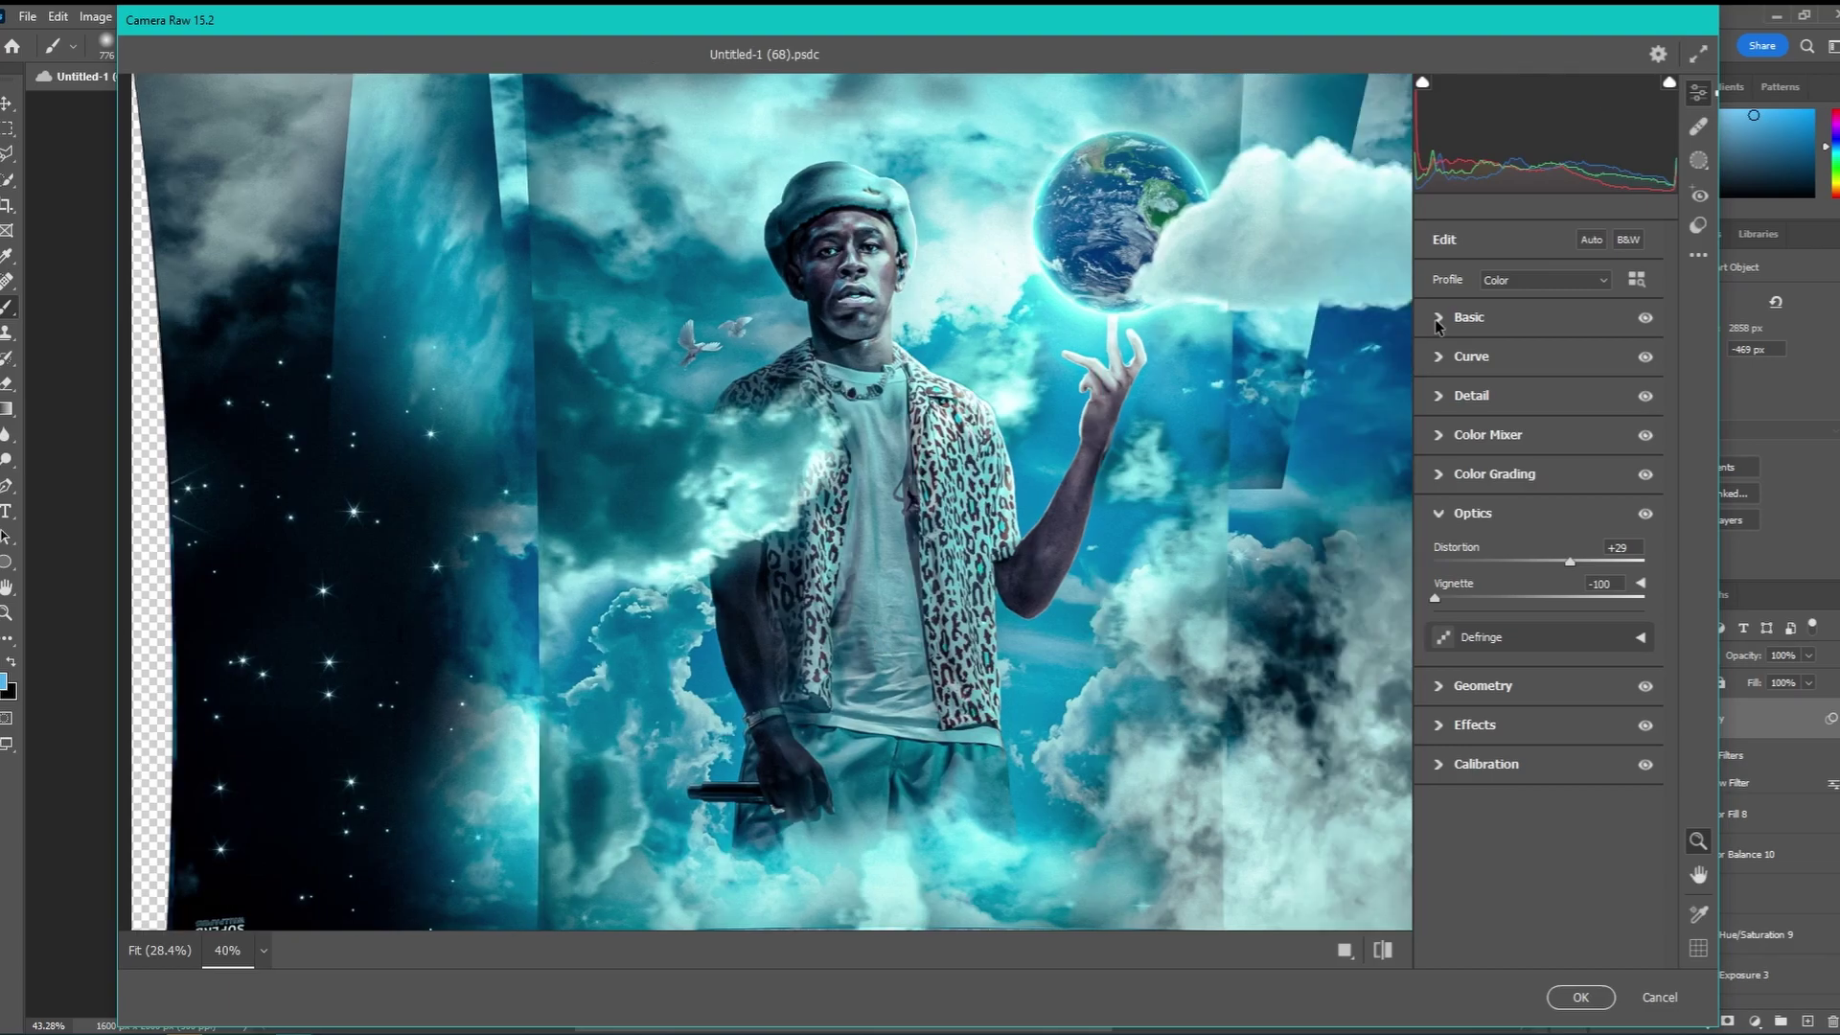
left_click(1437, 322)
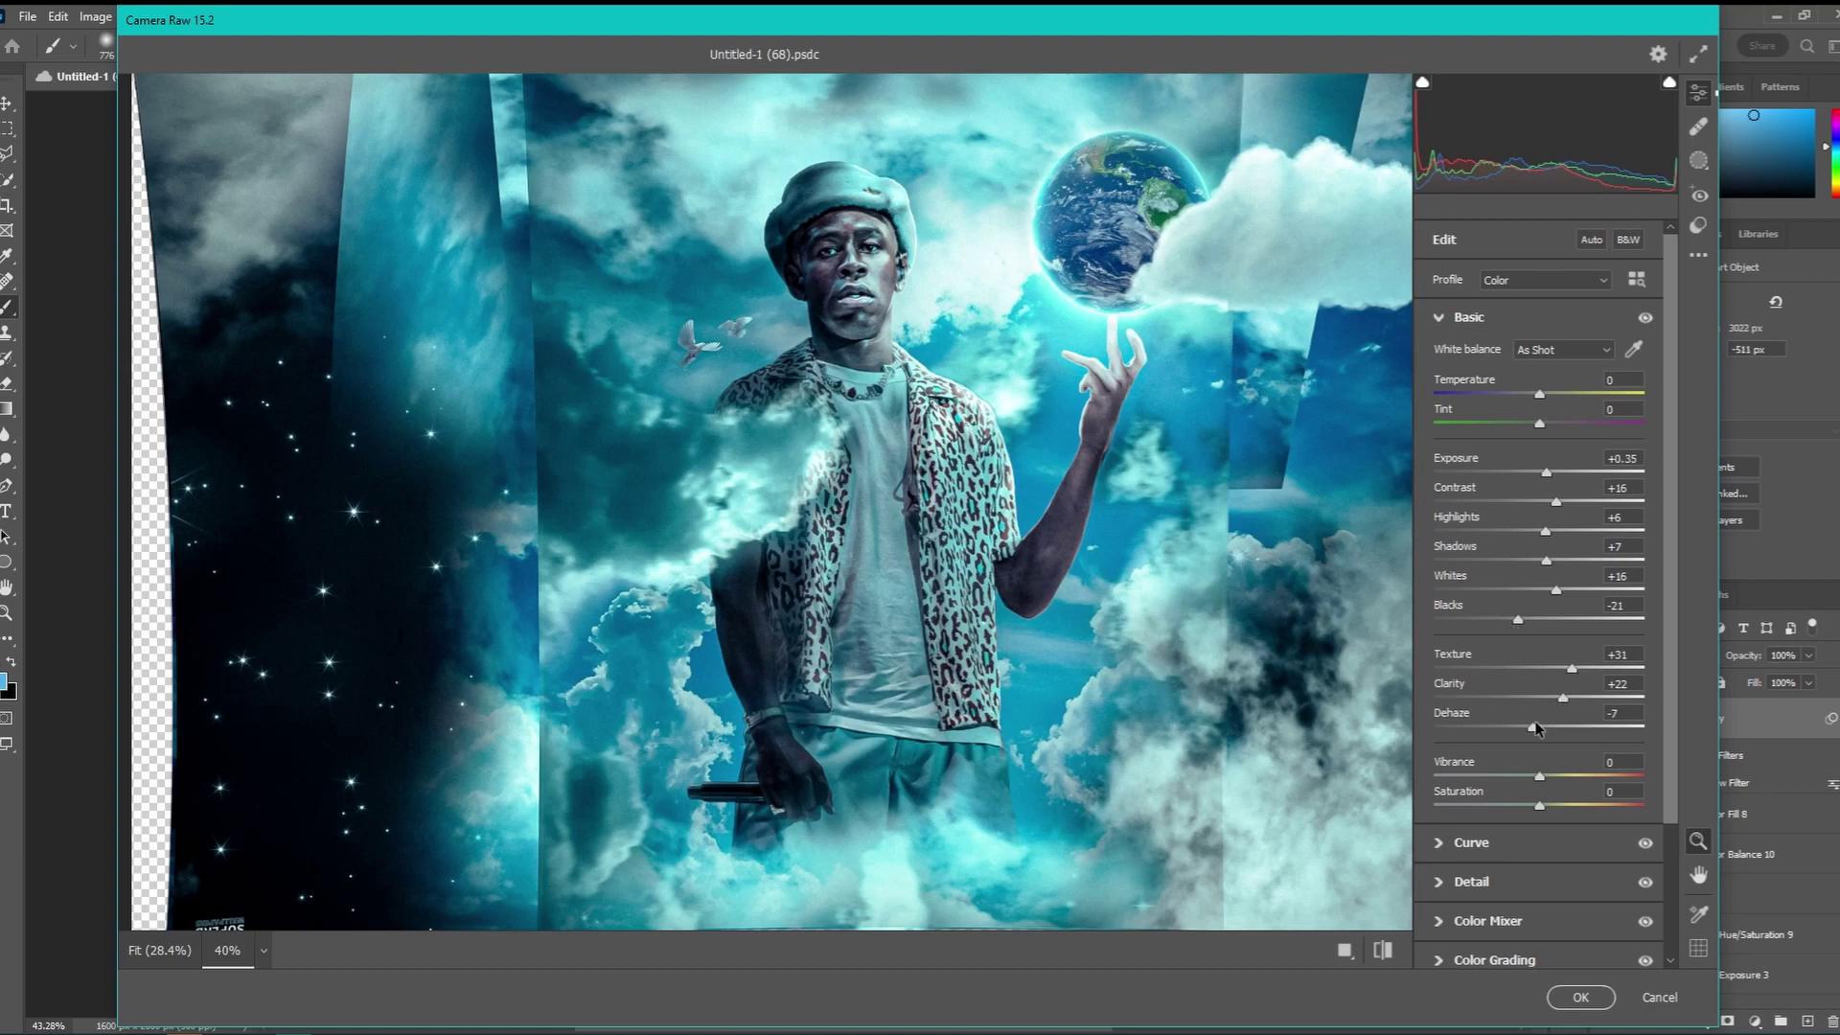
left_click(1644, 318)
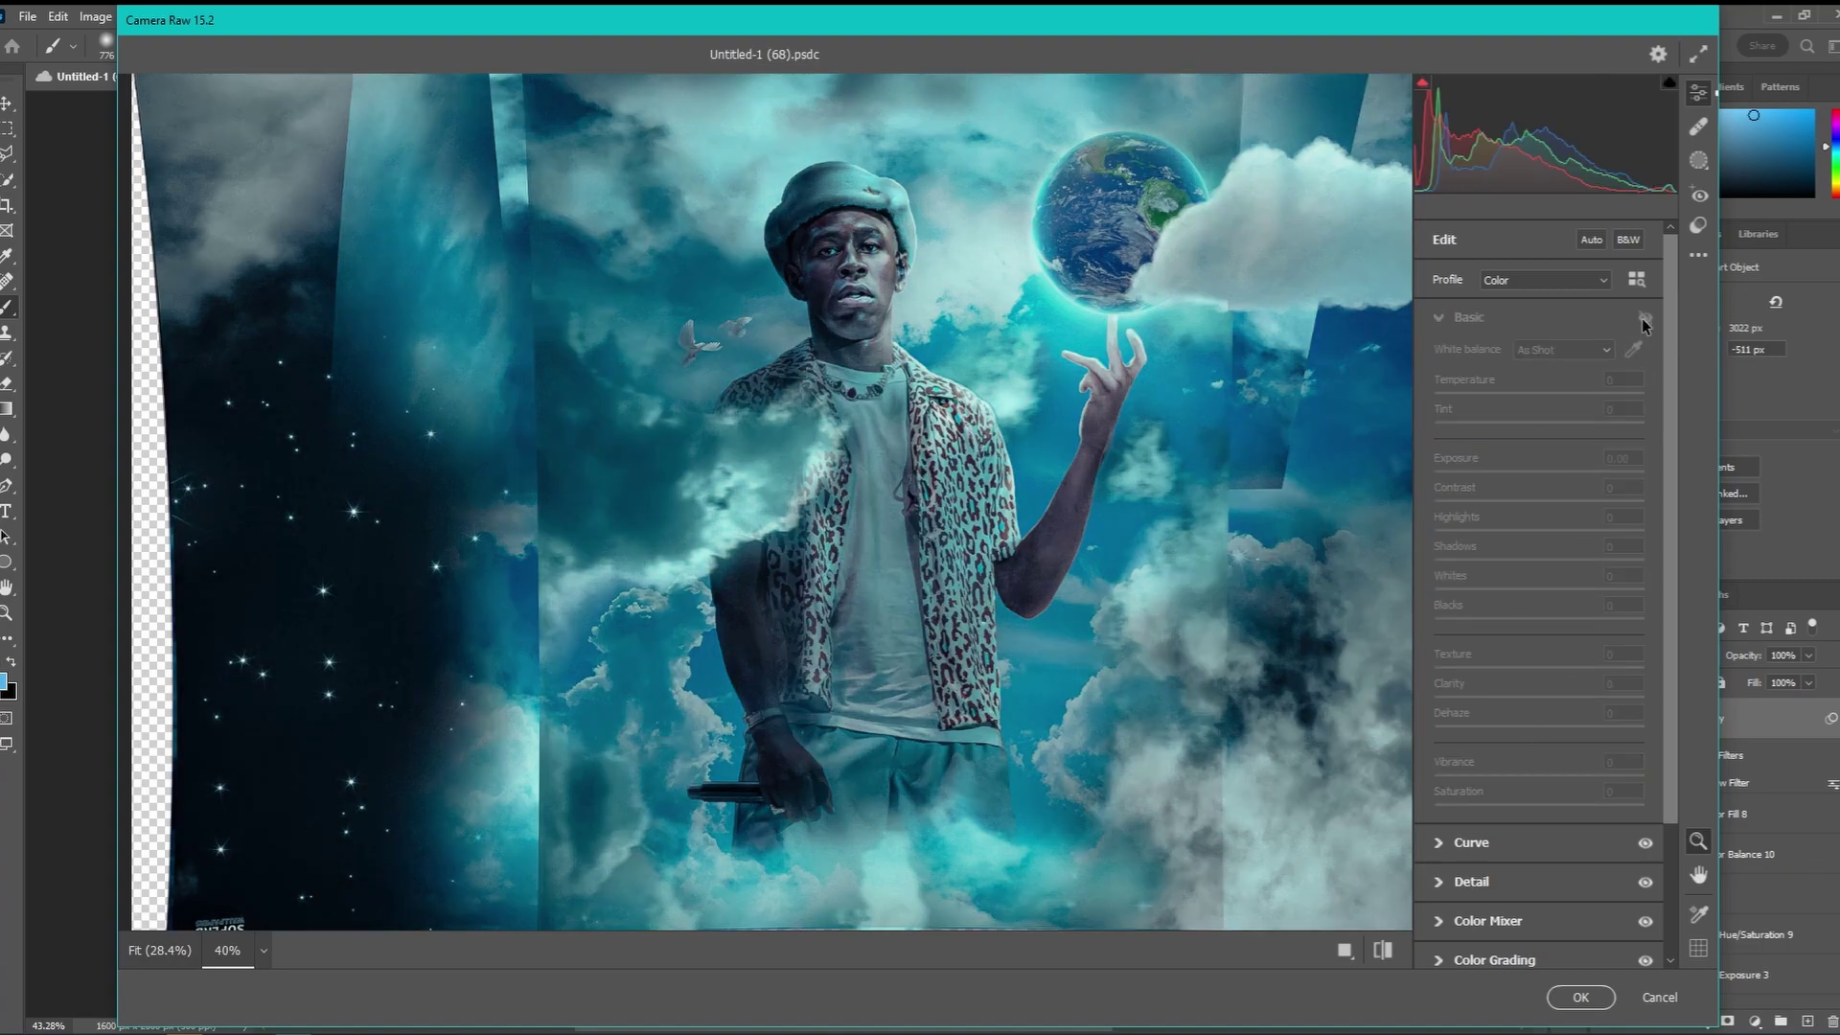
left_click(1644, 318)
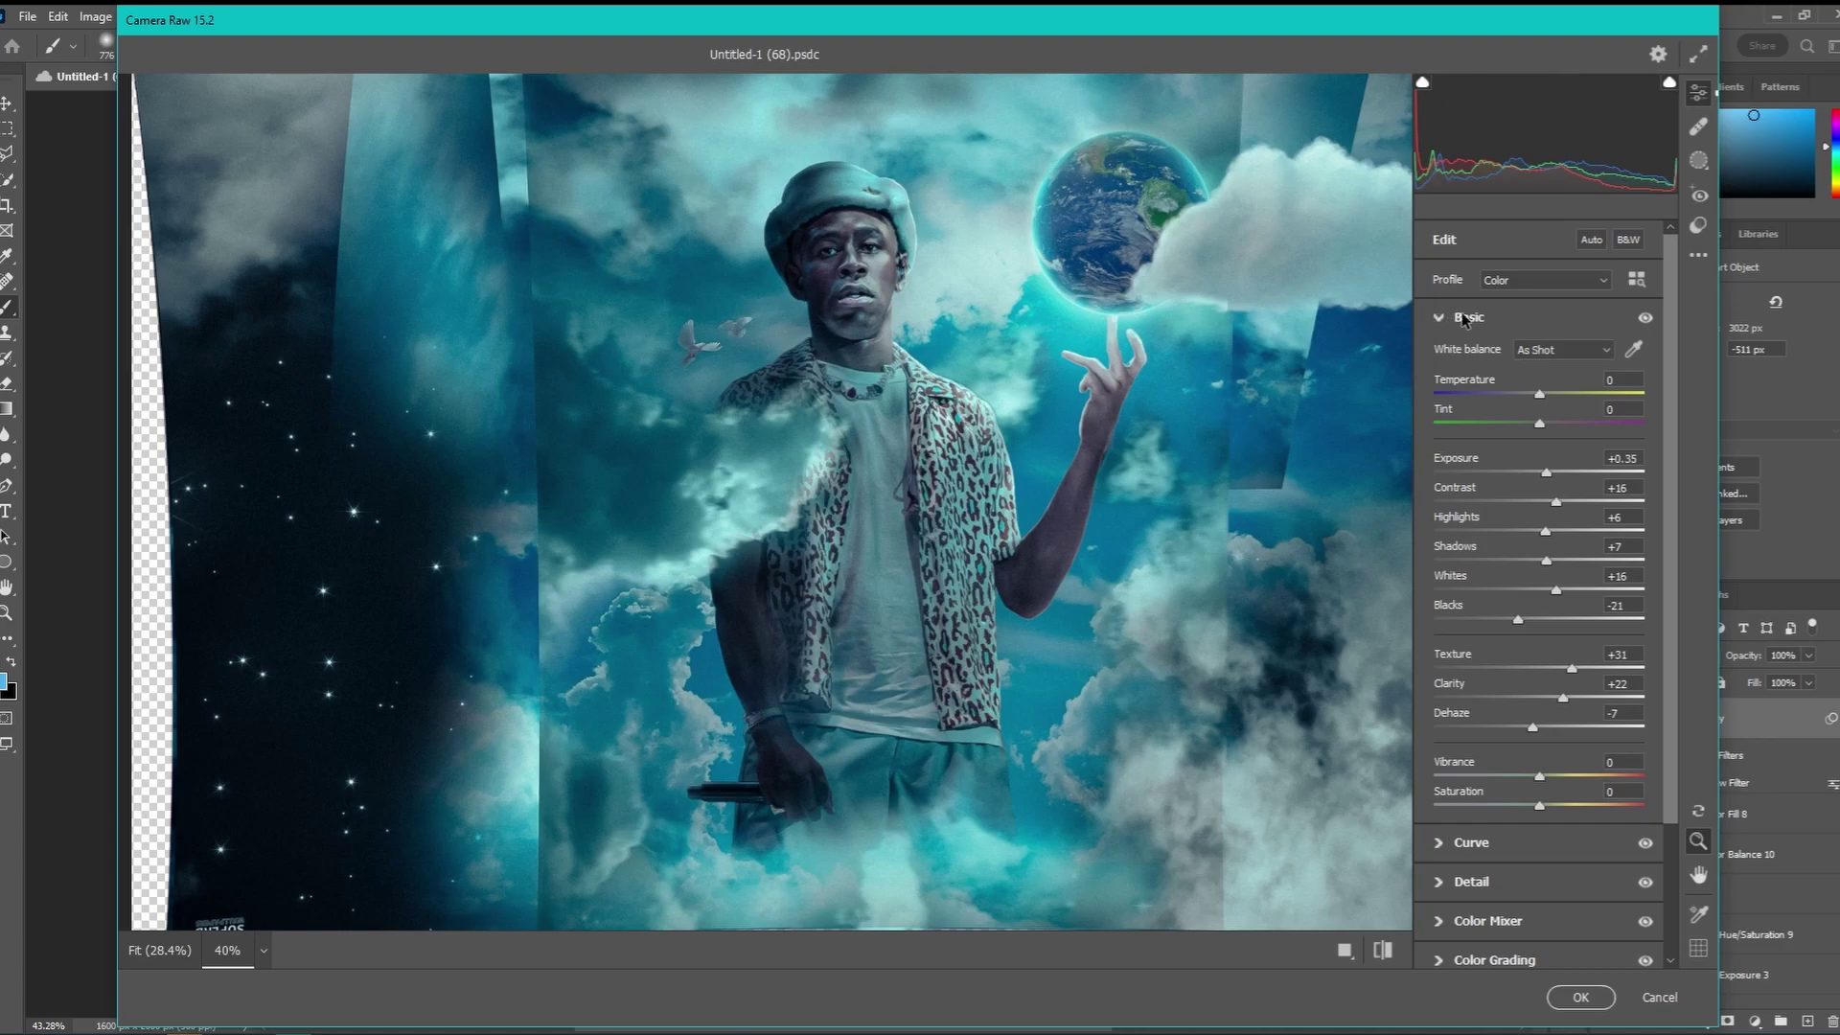
left_click(1644, 319)
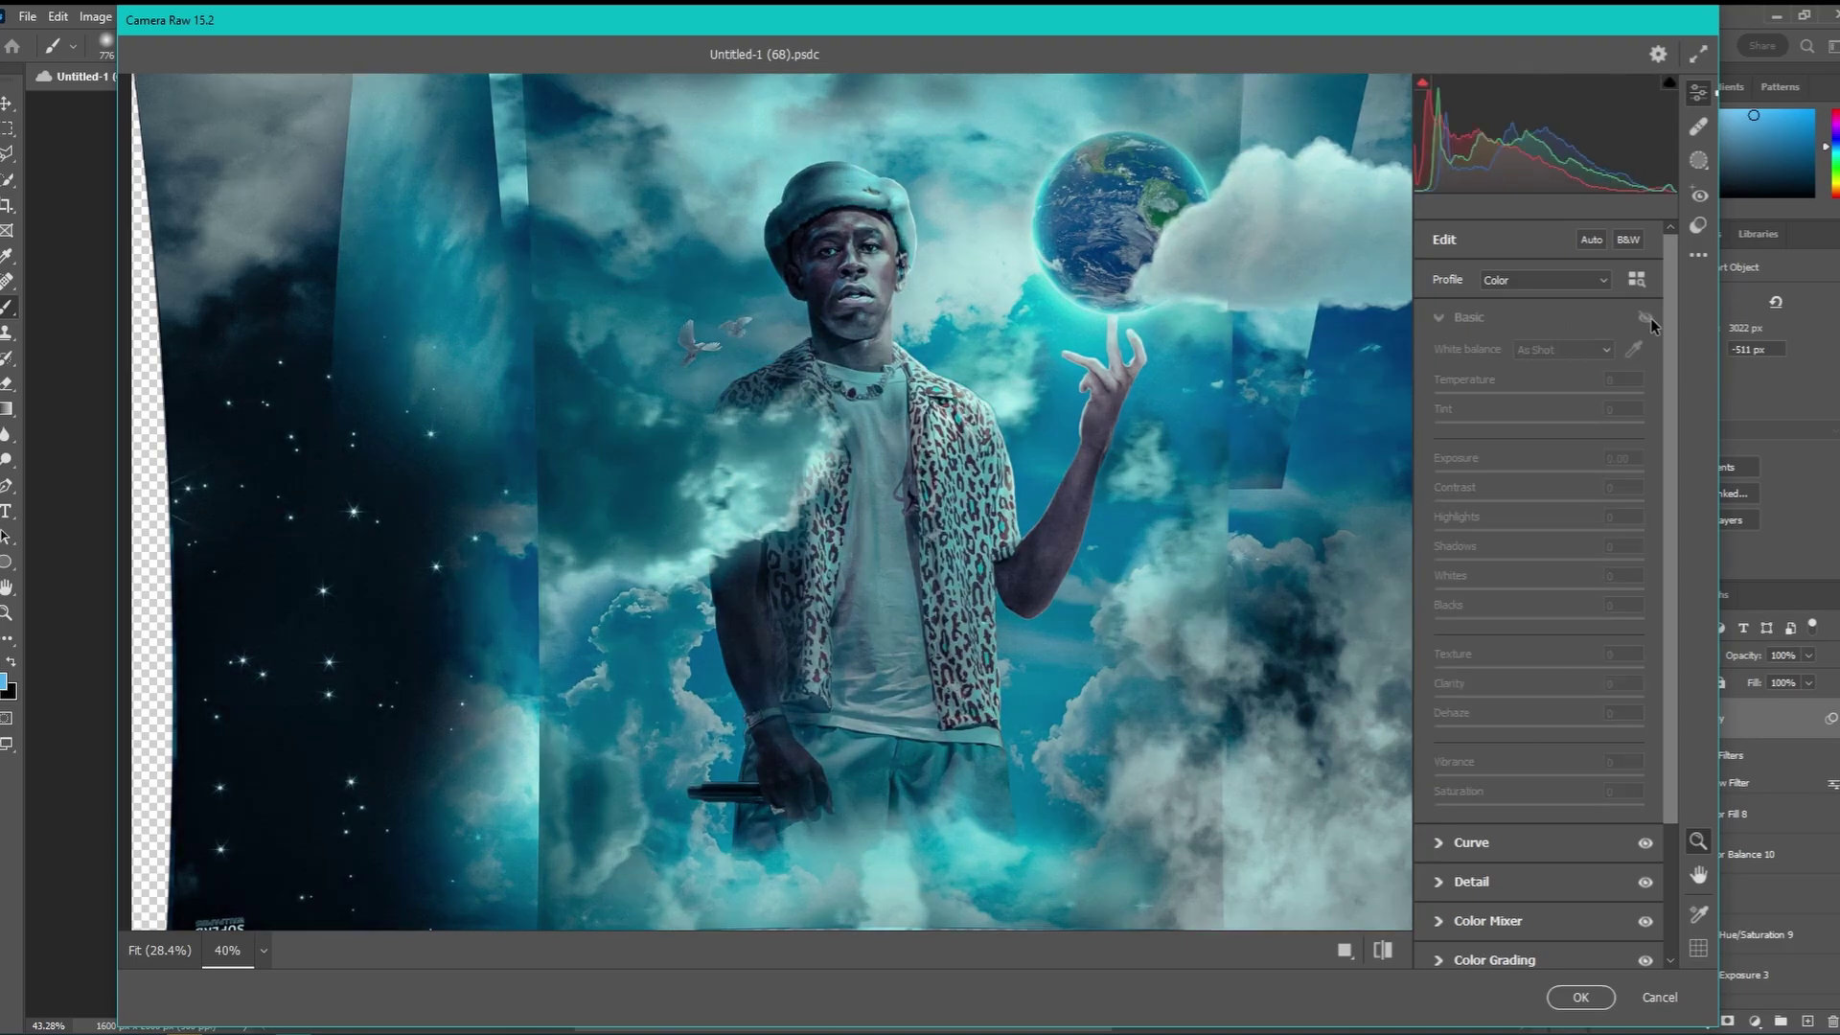
left_click(1643, 319)
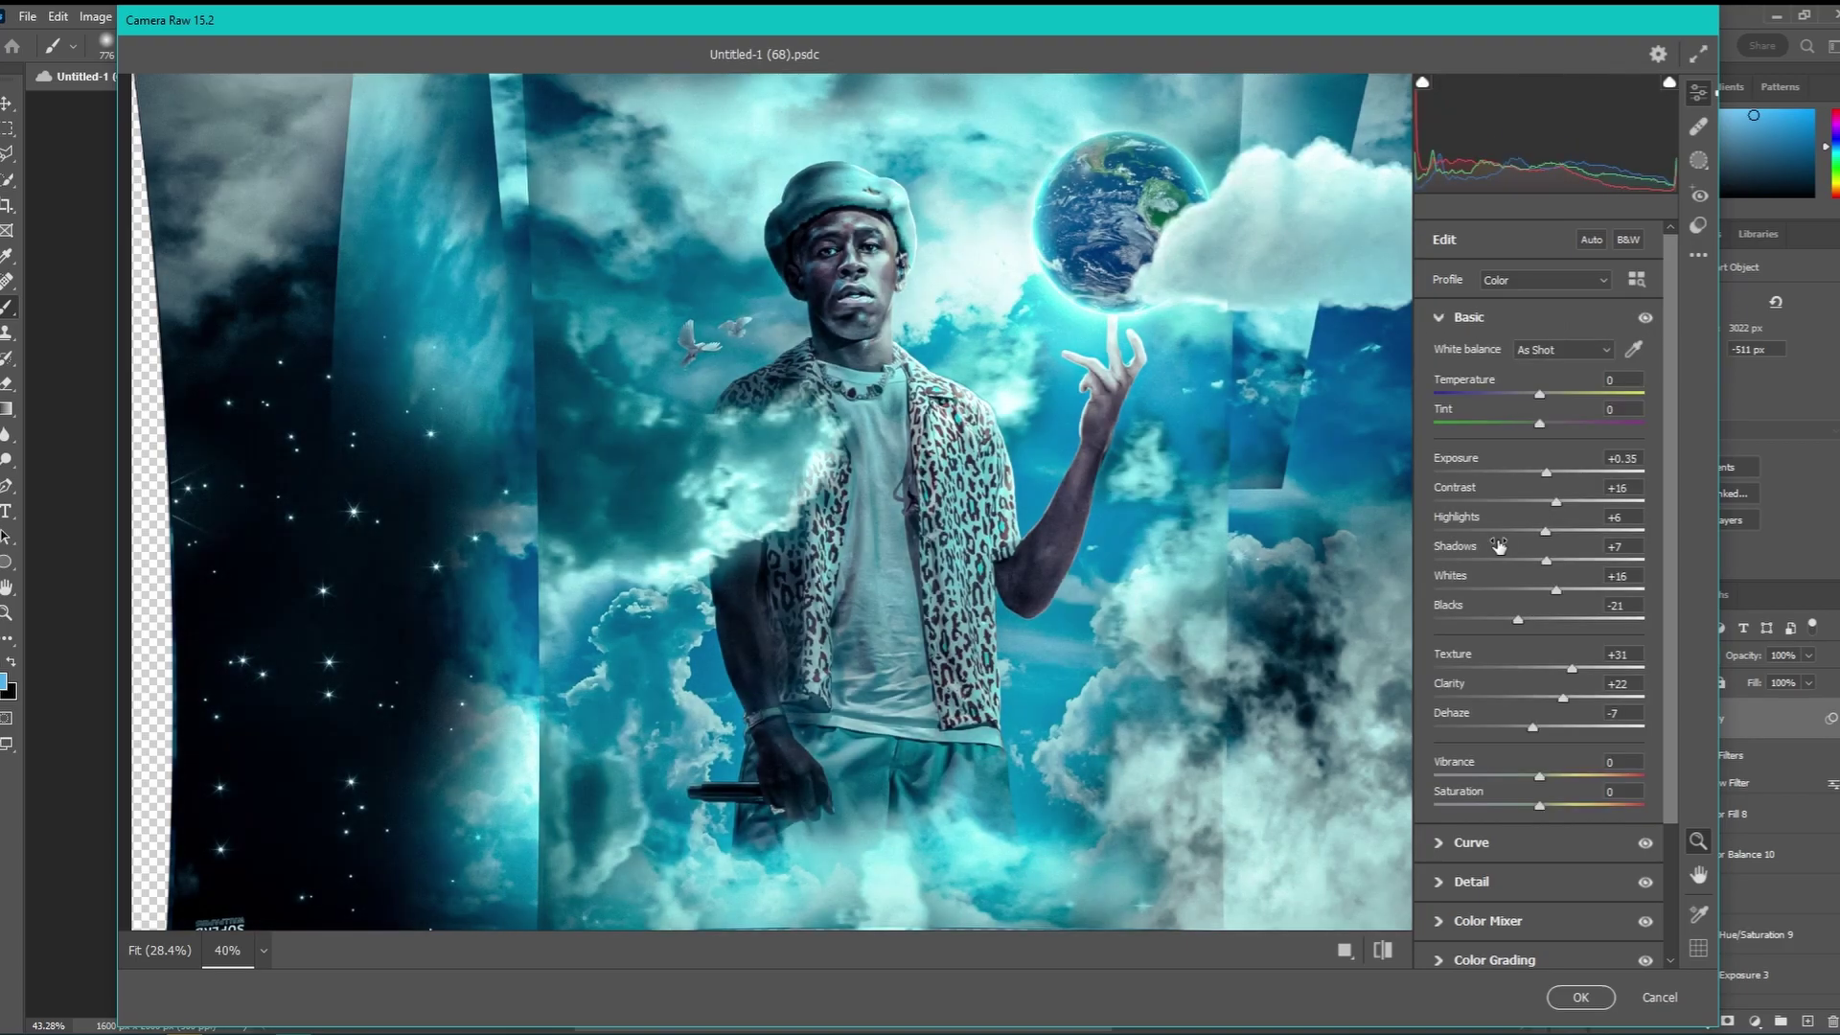
scroll(1457, 690, "down", 3)
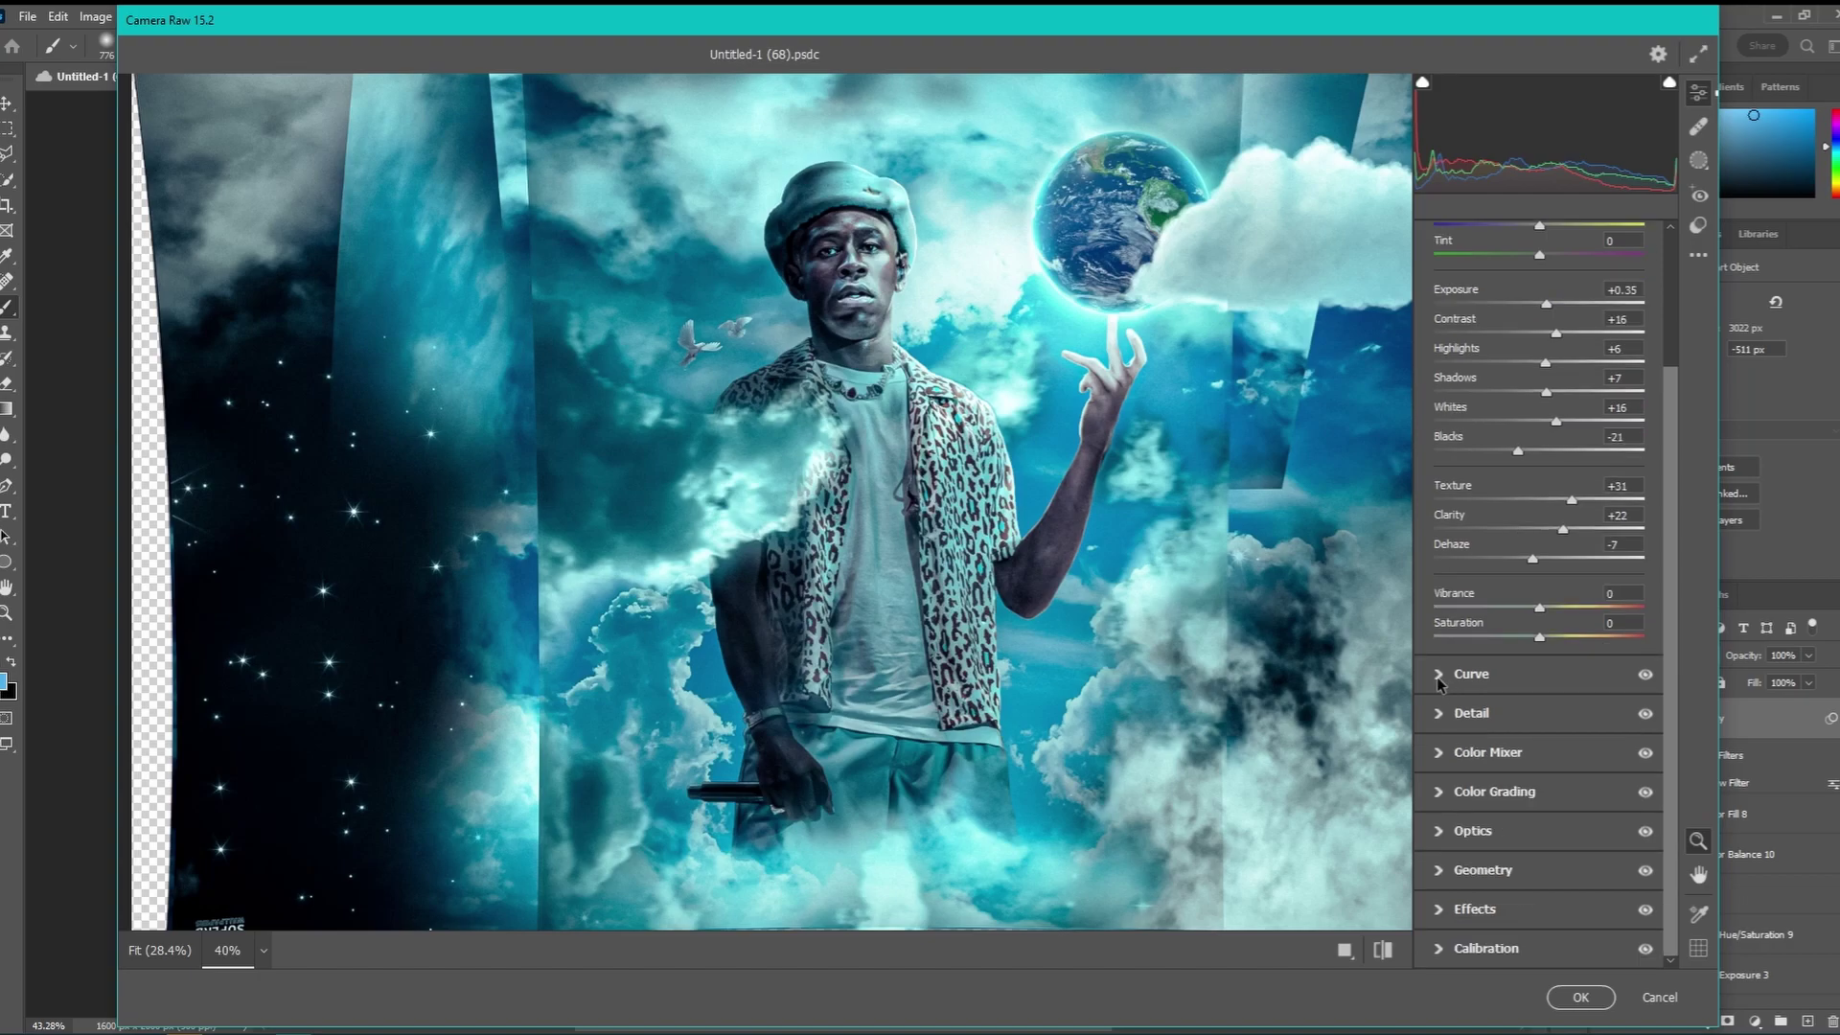
Expand the Curve panel and compare the image with the curve off and on
left_click(1439, 677)
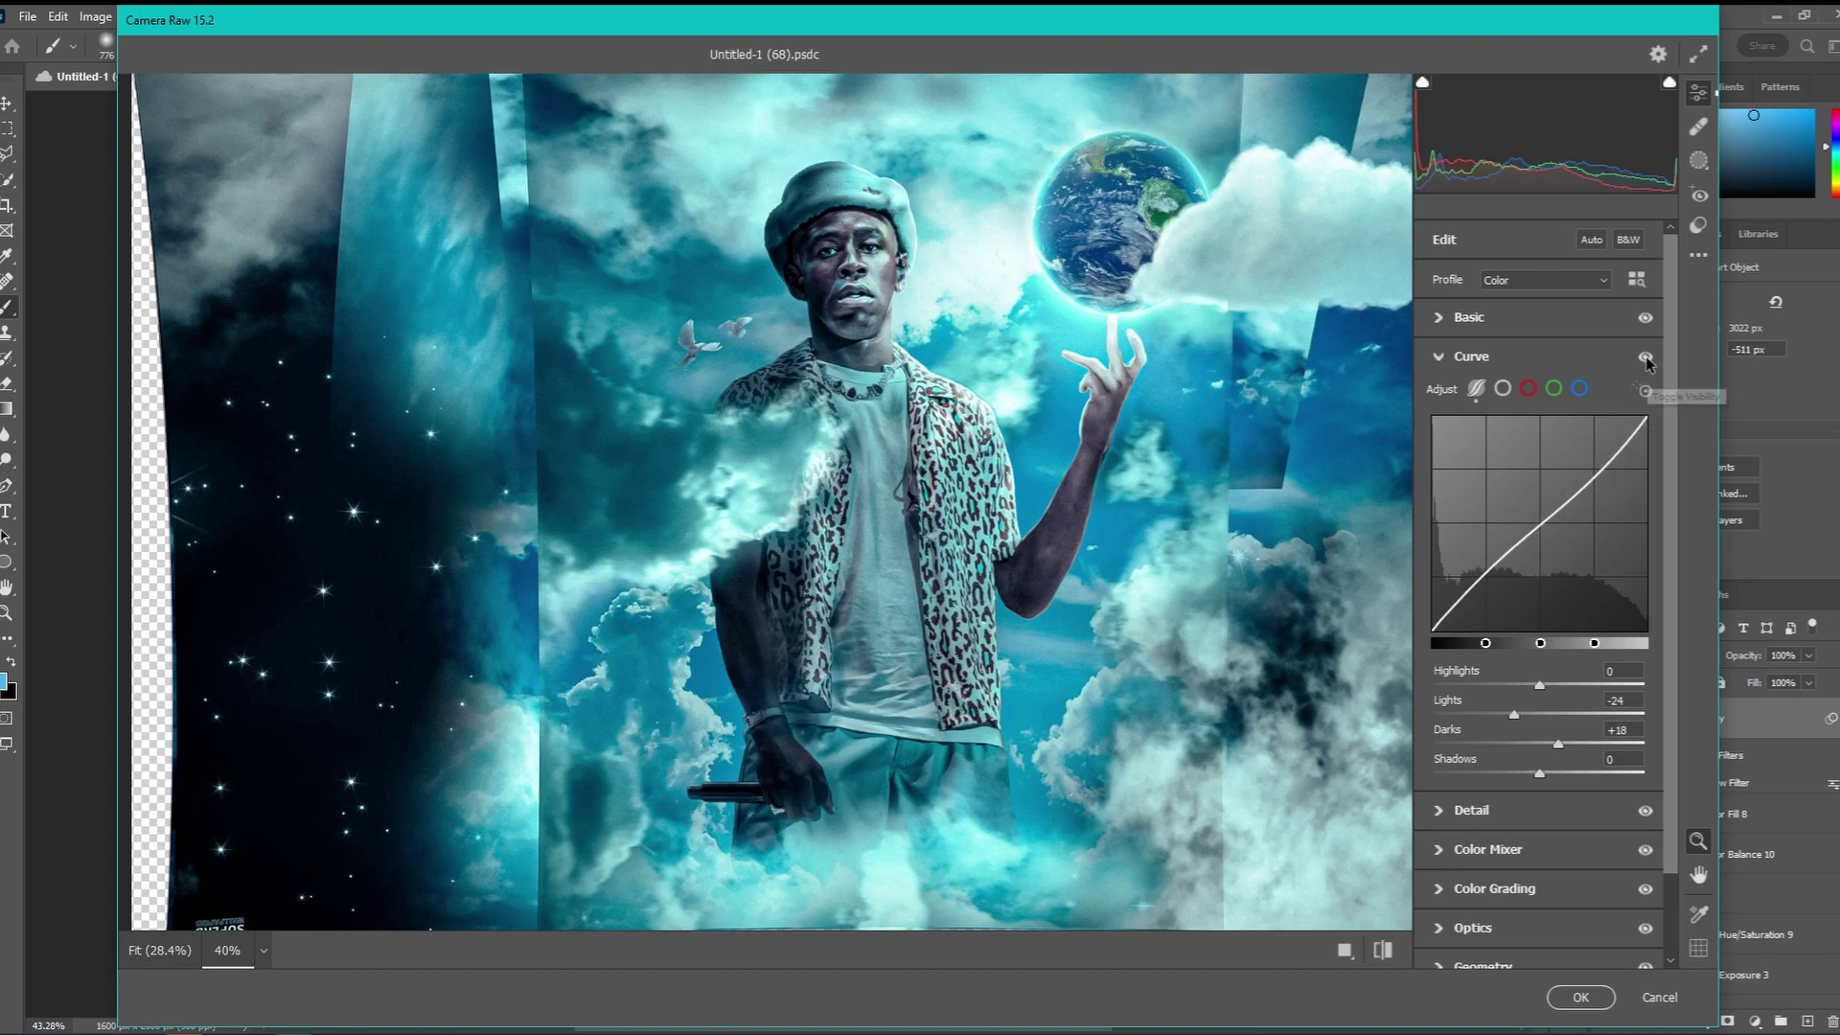
left_click(1646, 357)
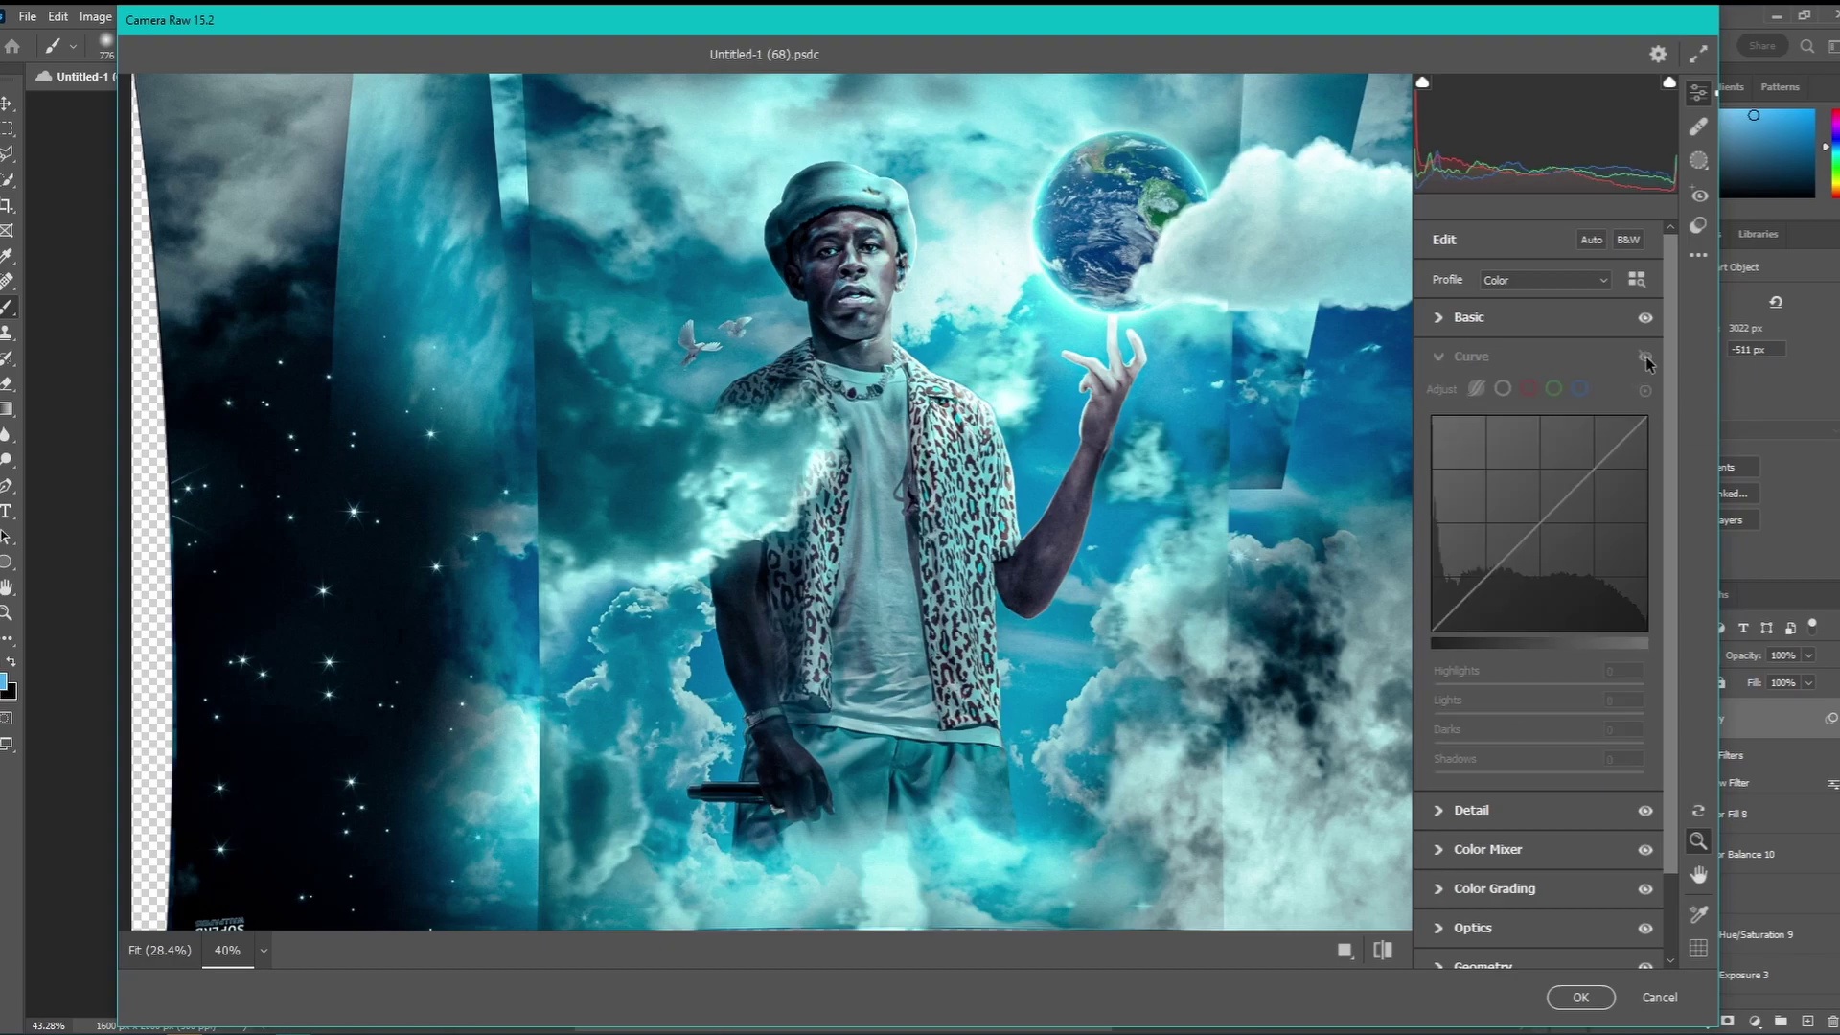
left_click(1645, 358)
Compare Detail (Sharpening 109) off and on, then show Color Mixer hues Aquas -5, Blues -20
left_click(1472, 810)
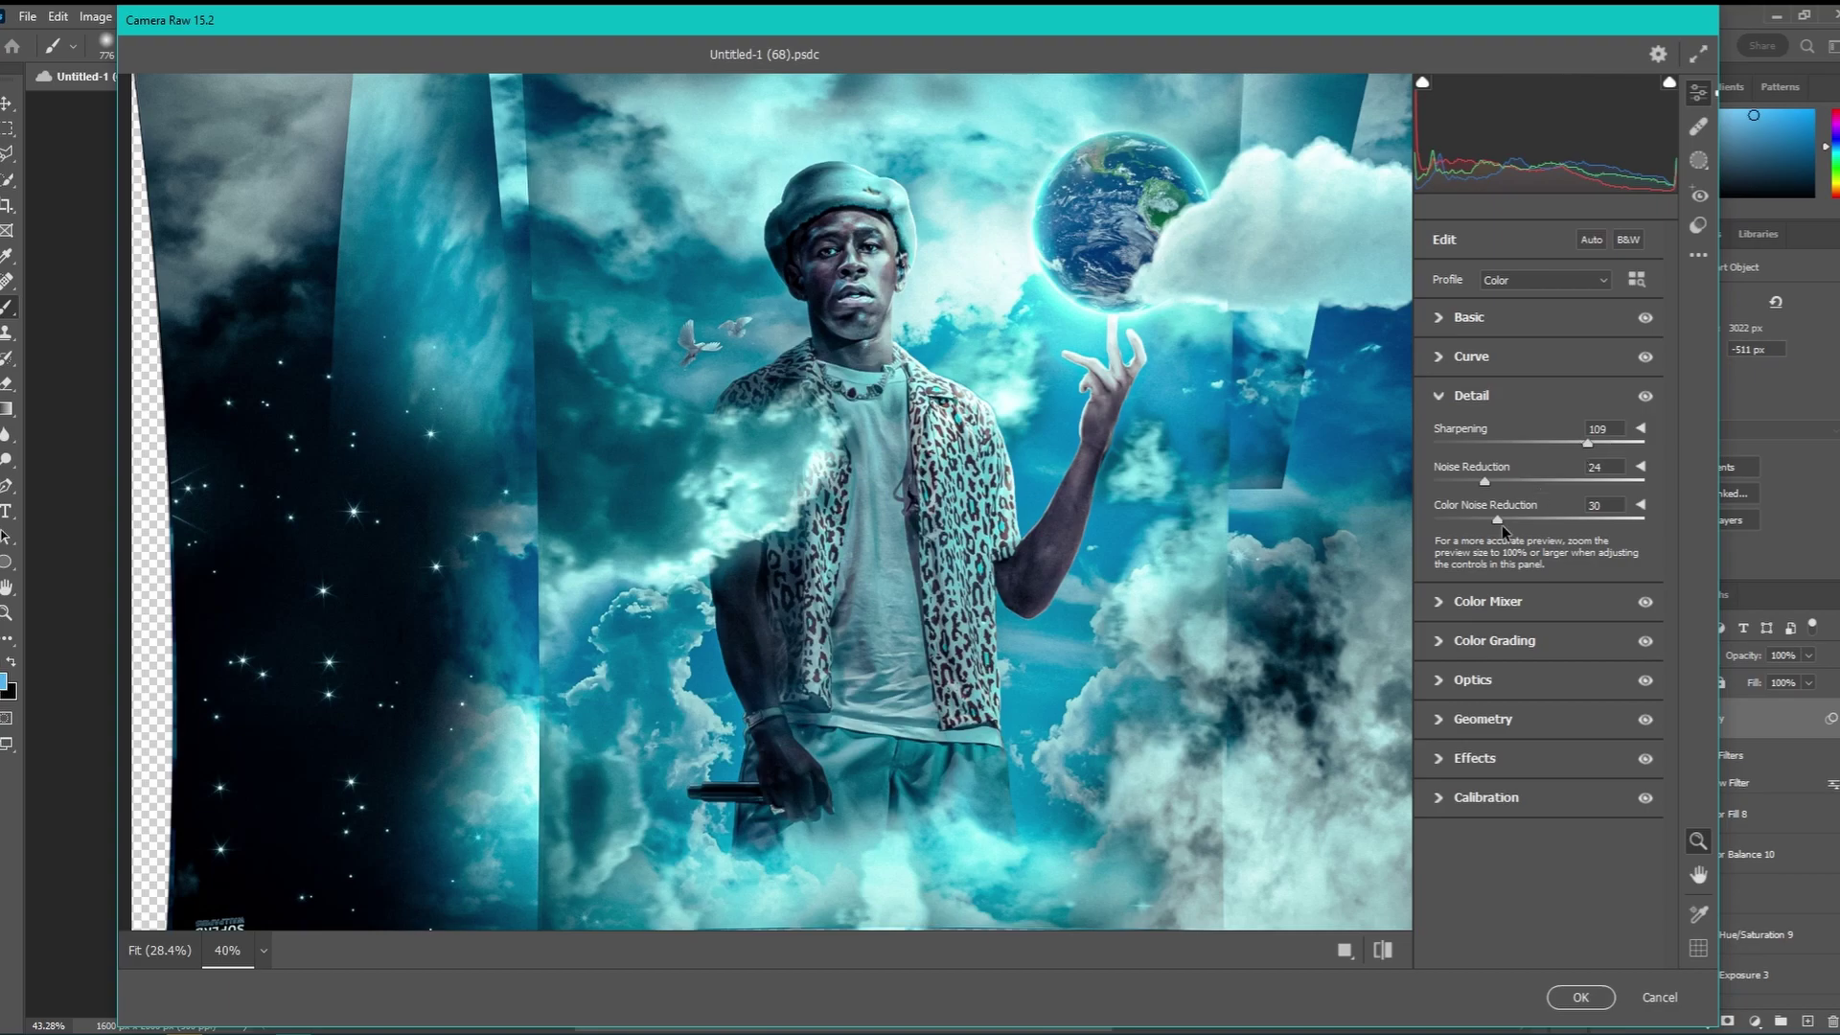
left_click(1644, 397)
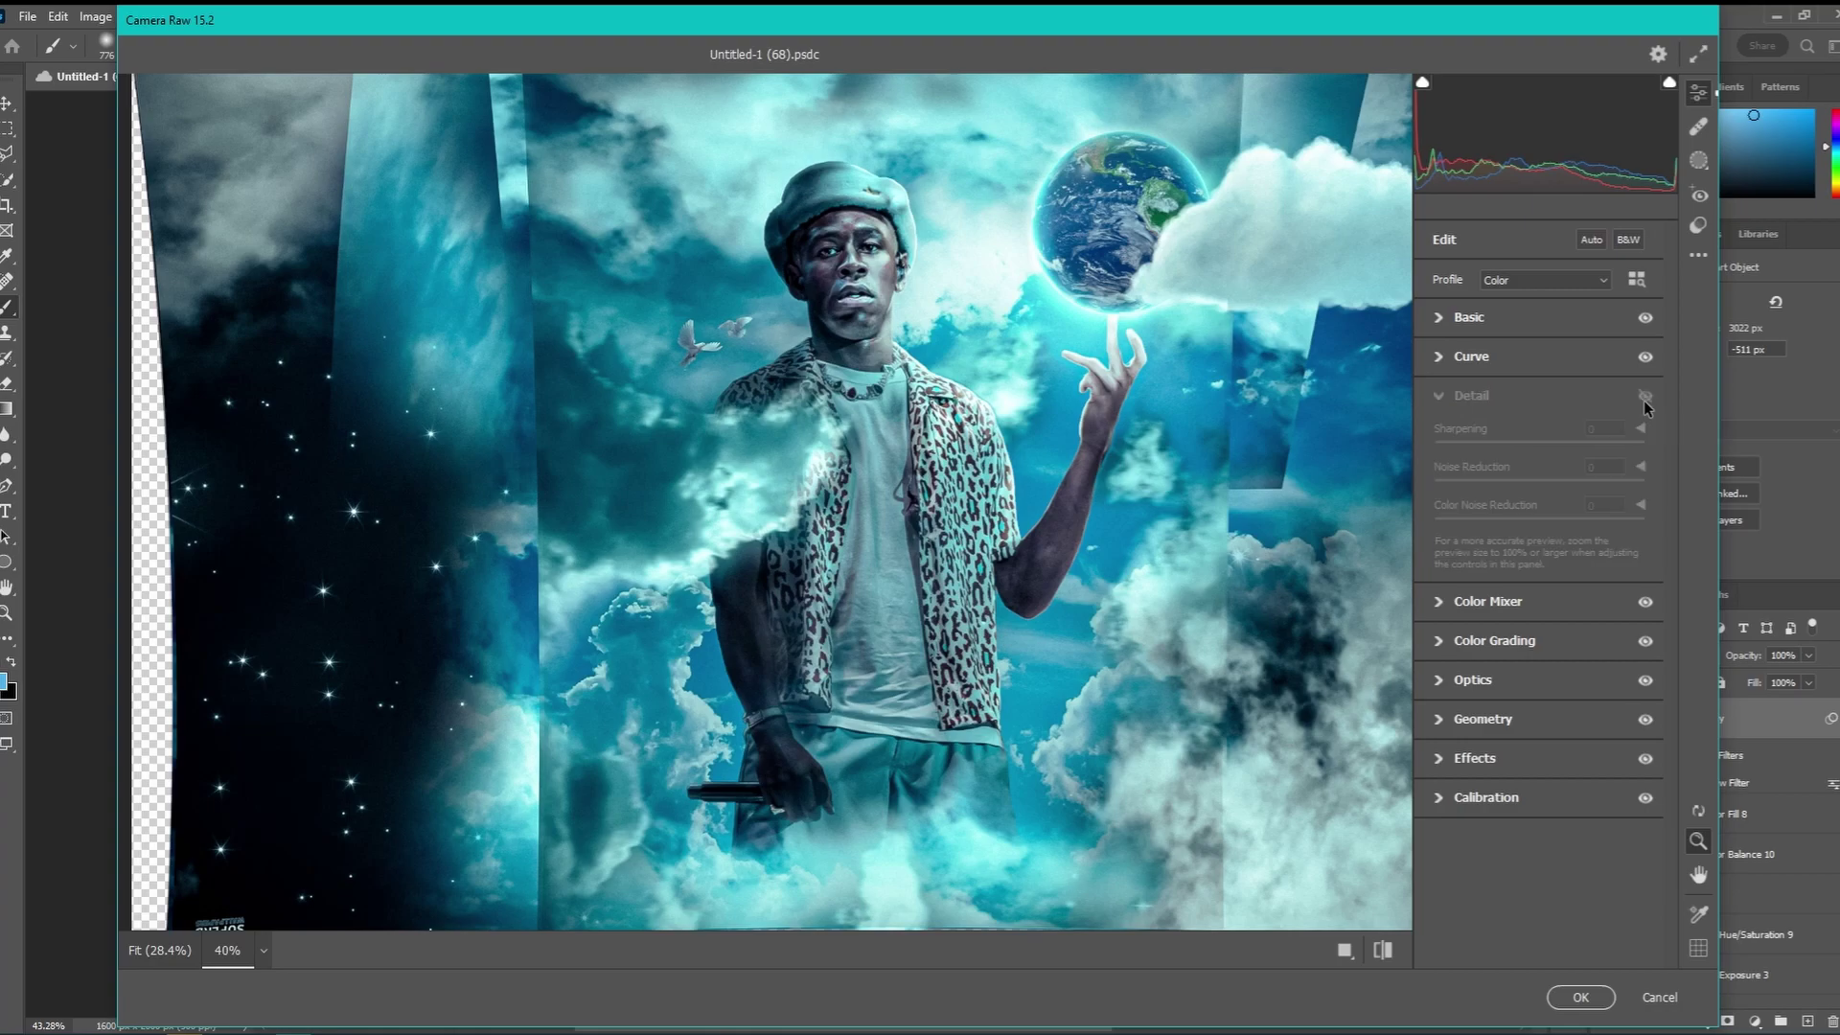
left_click(1645, 404)
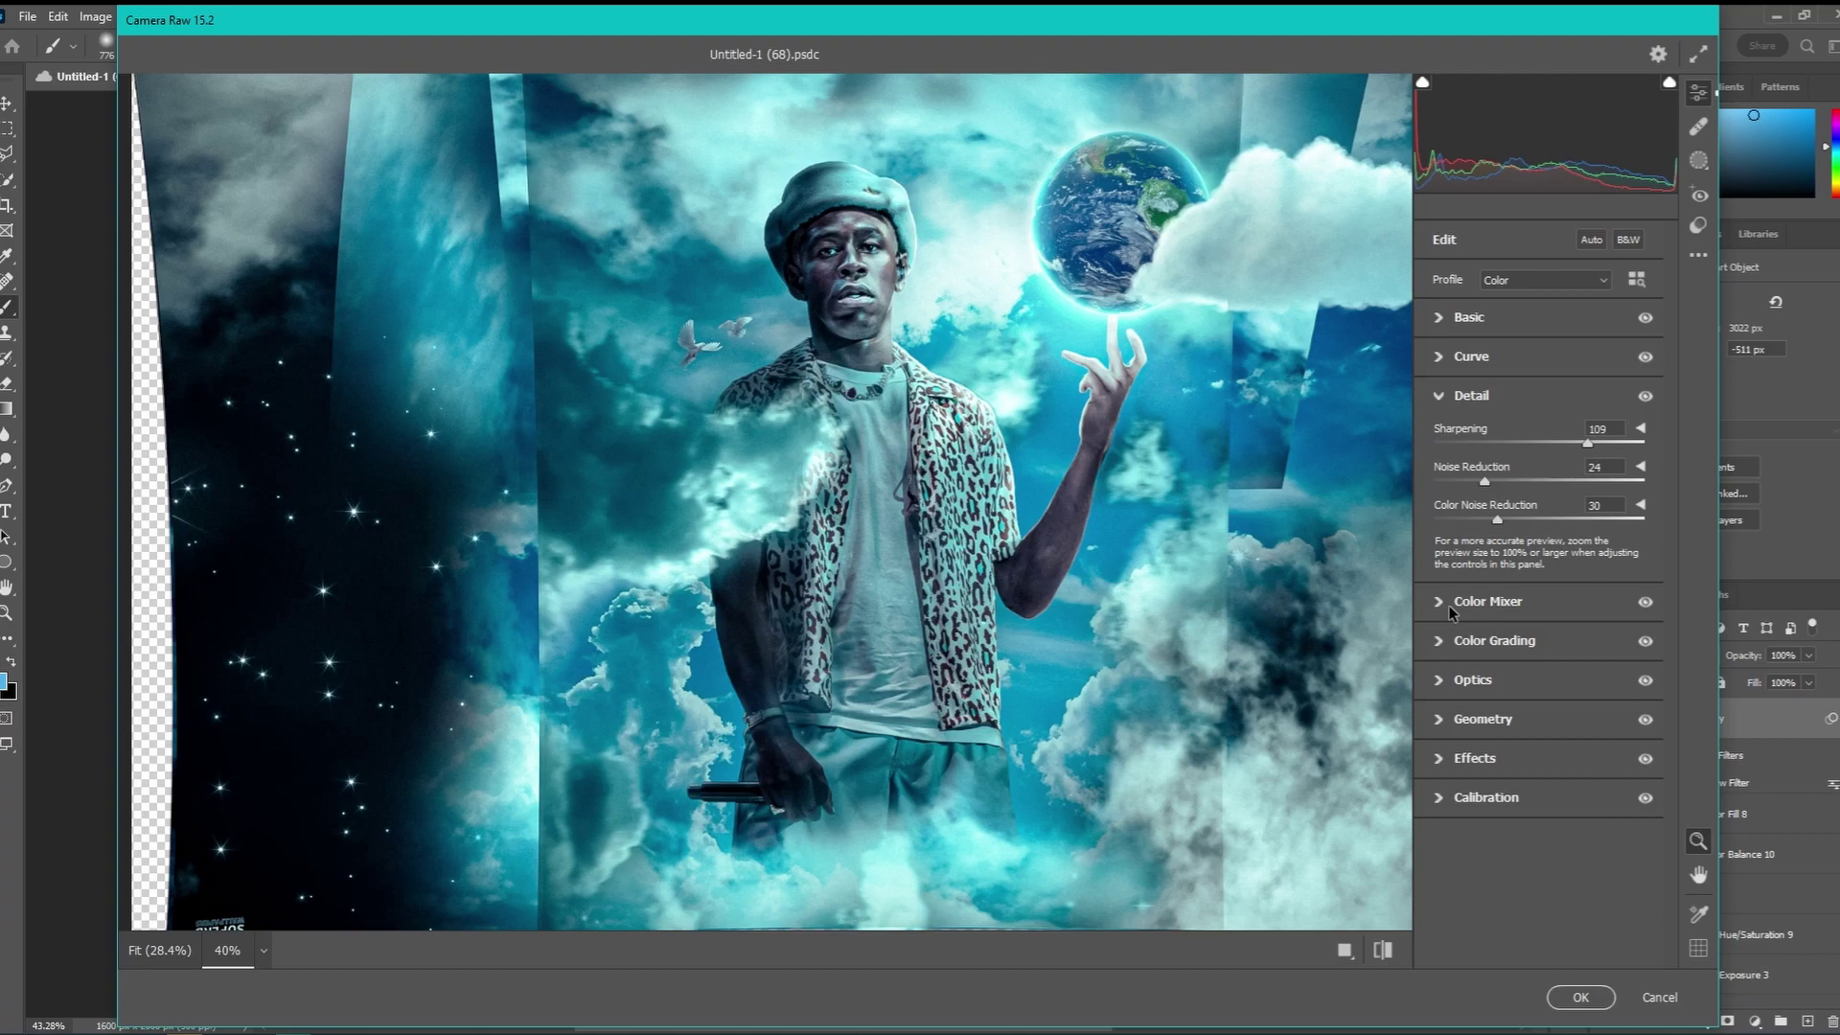
left_click(1485, 602)
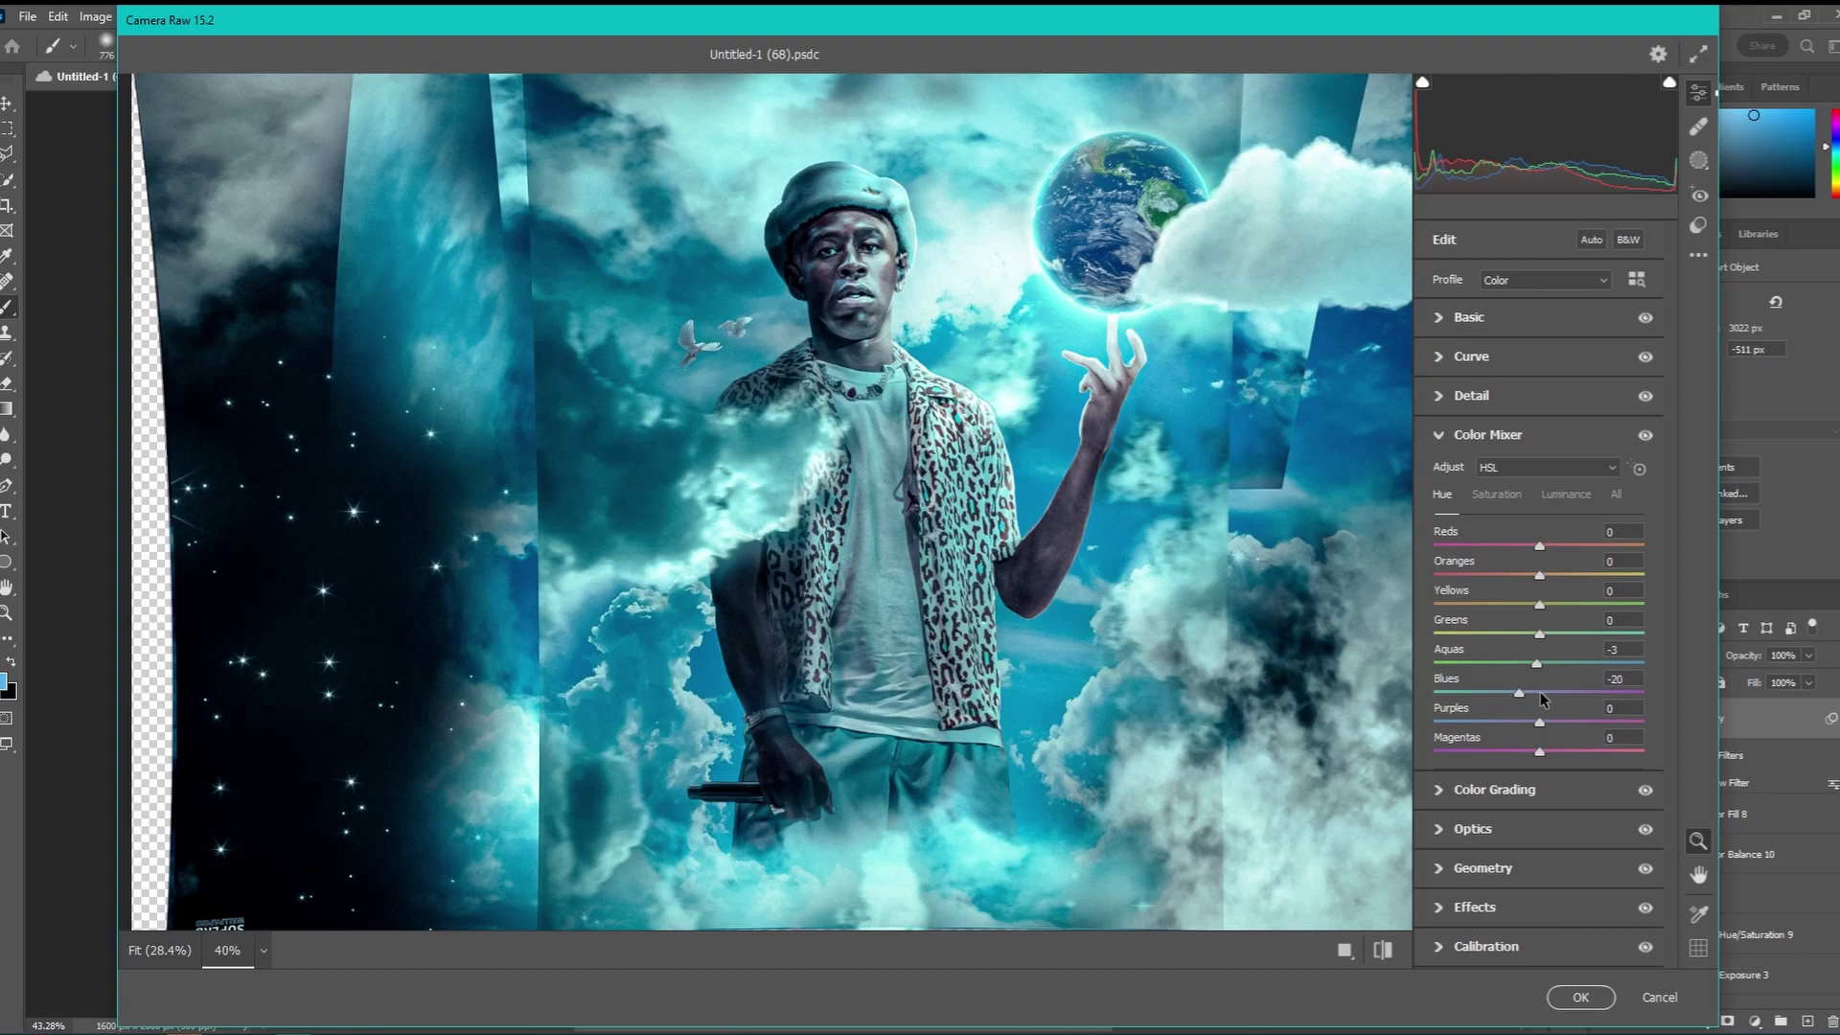
Trial-shift the Blues hue toward teal, undo back to -20, and show the Color Grading wheels
left_click_drag(1541, 697, 1420, 709)
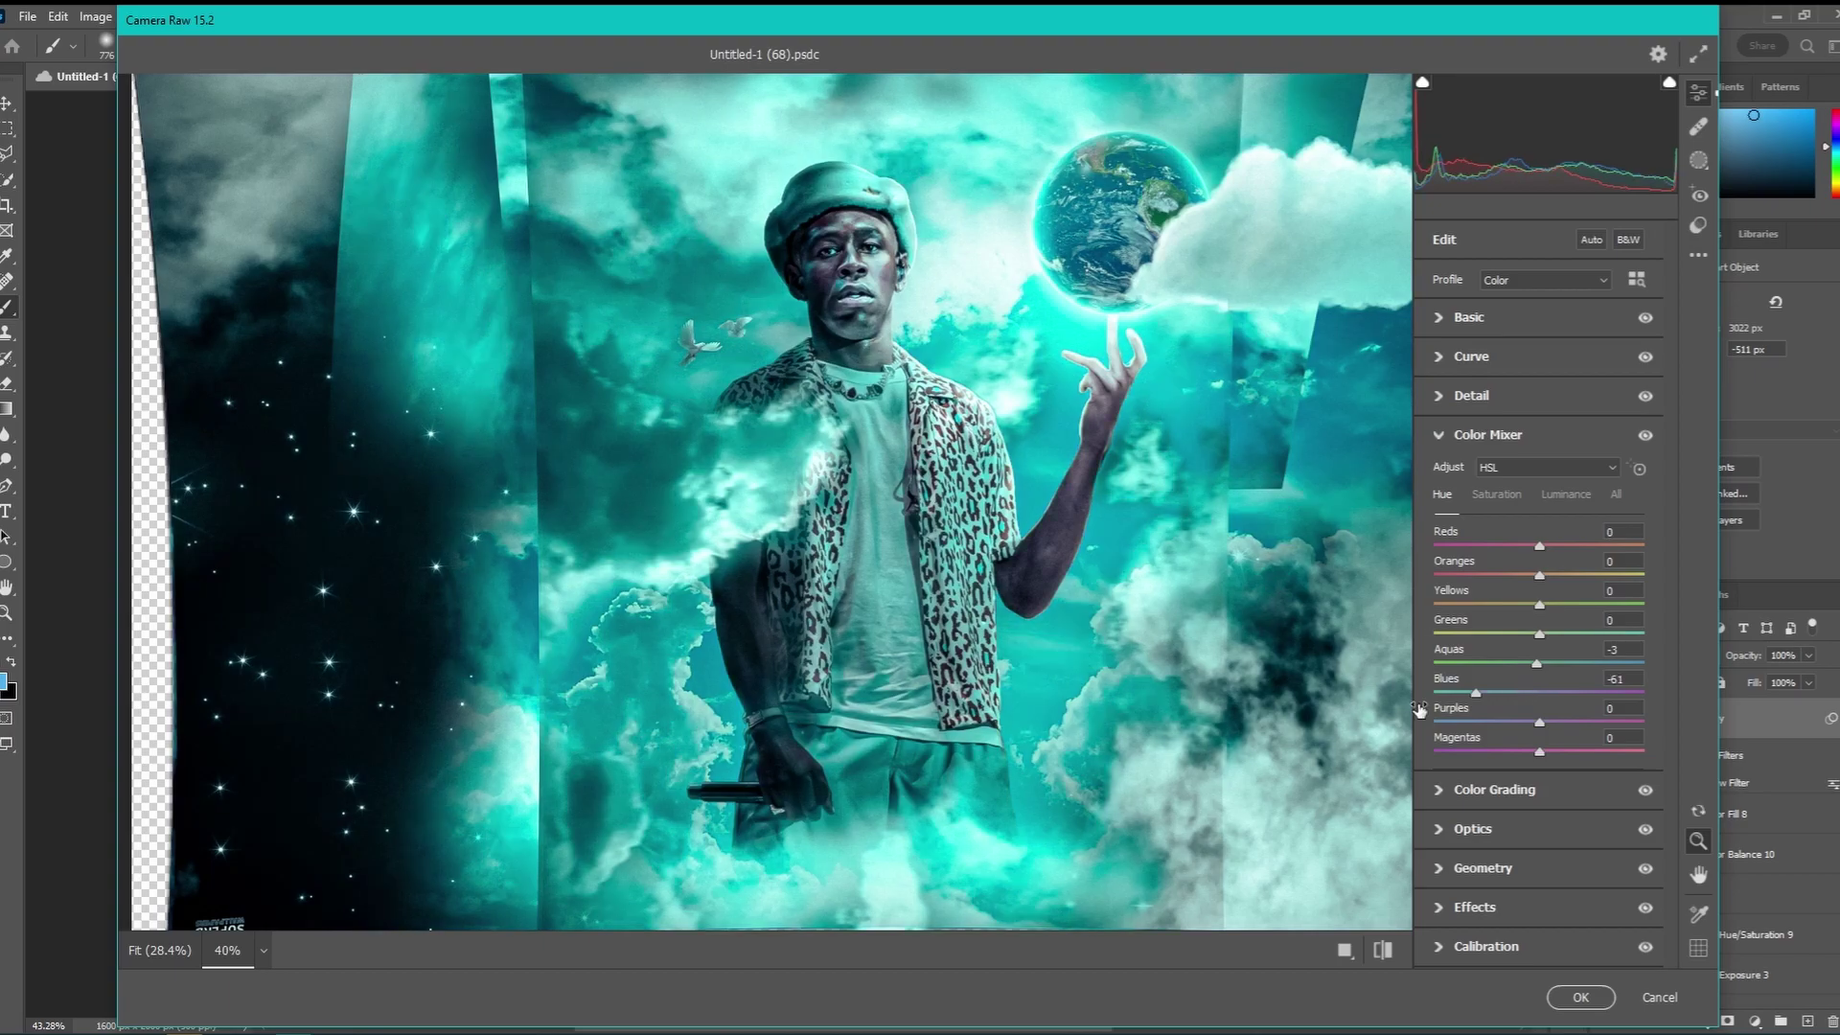
key("ctrl+z")
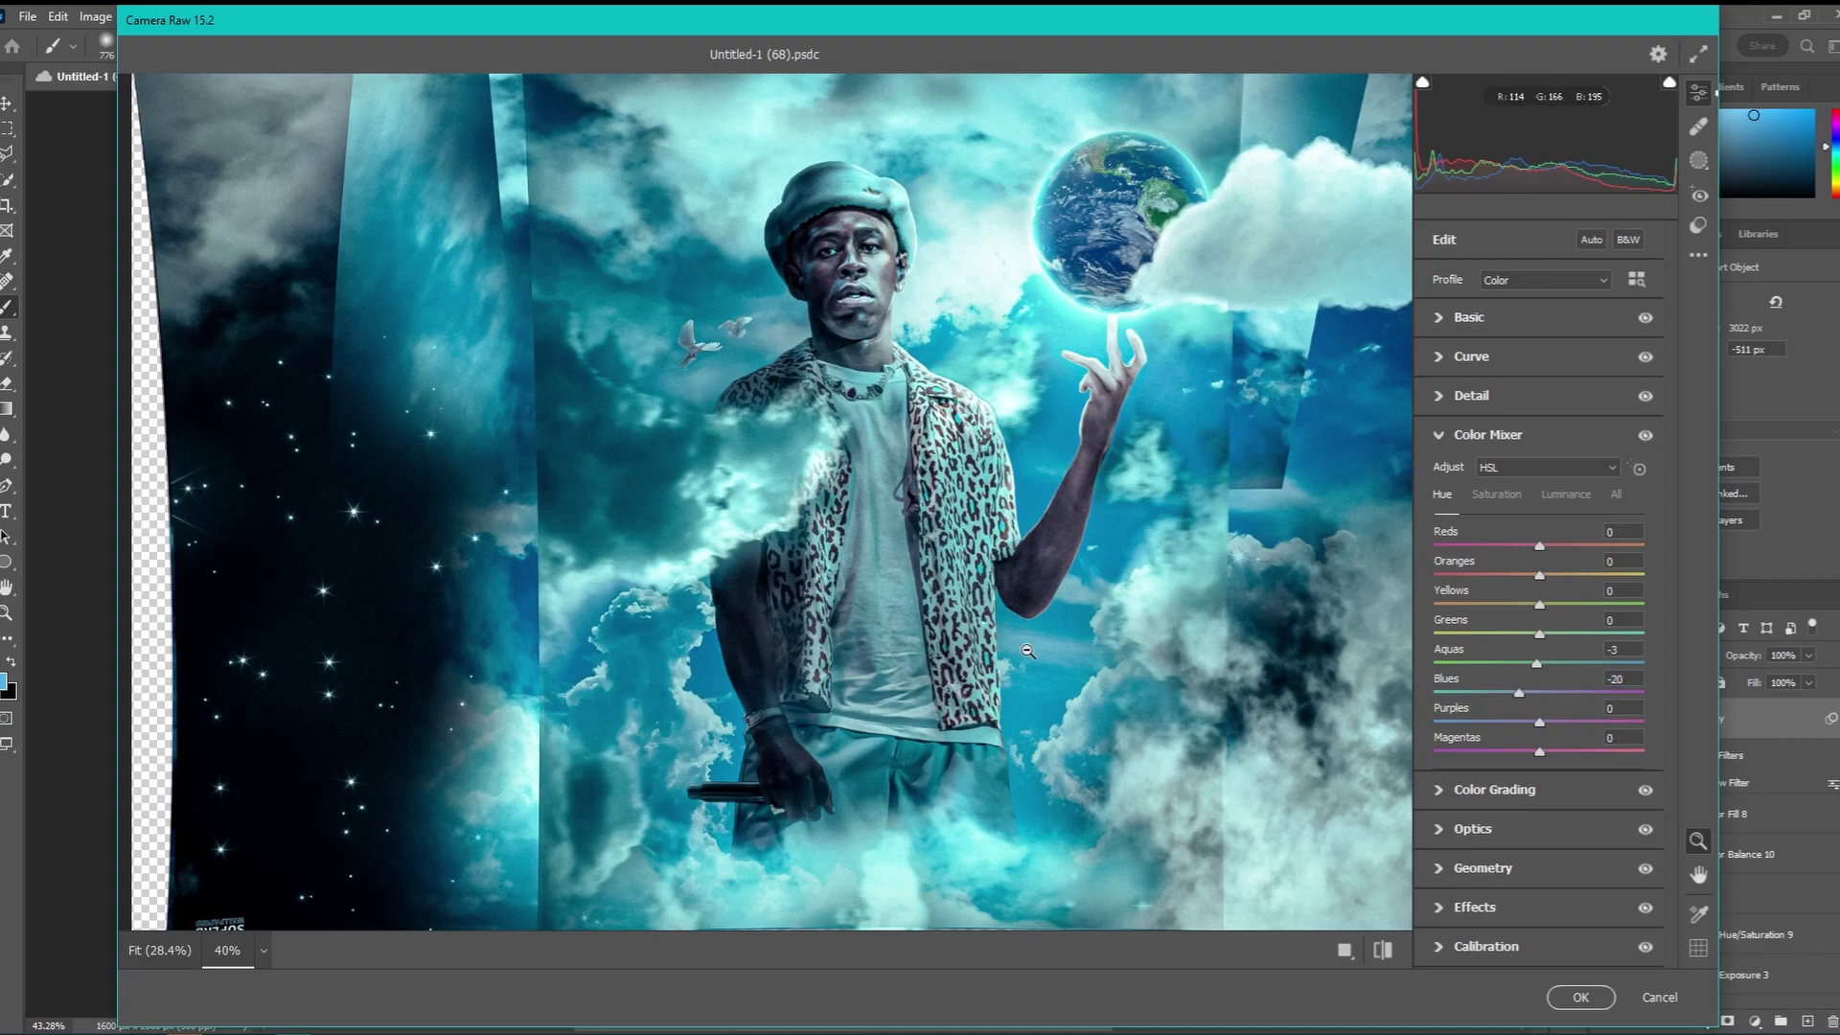
left_click(1438, 792)
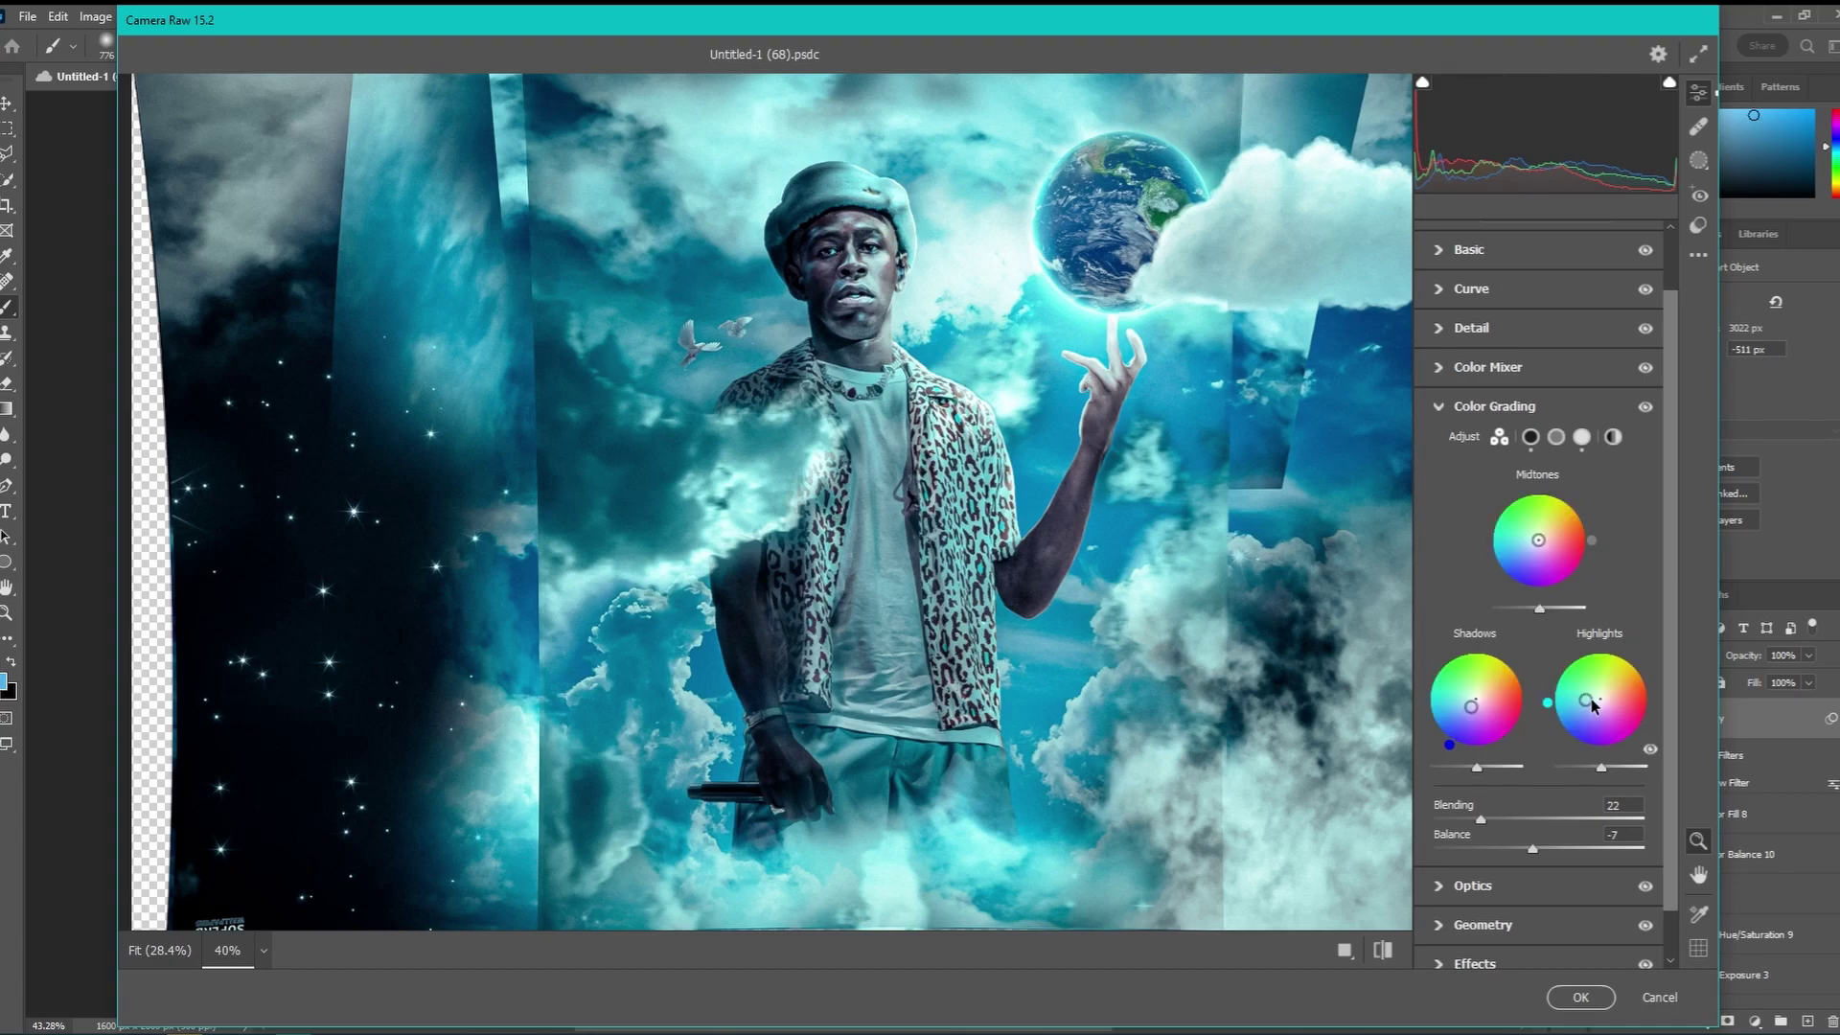
Compare Color Grading off and on, then disable Optics' Distortion +29 and Vignette -100
left_click(1643, 407)
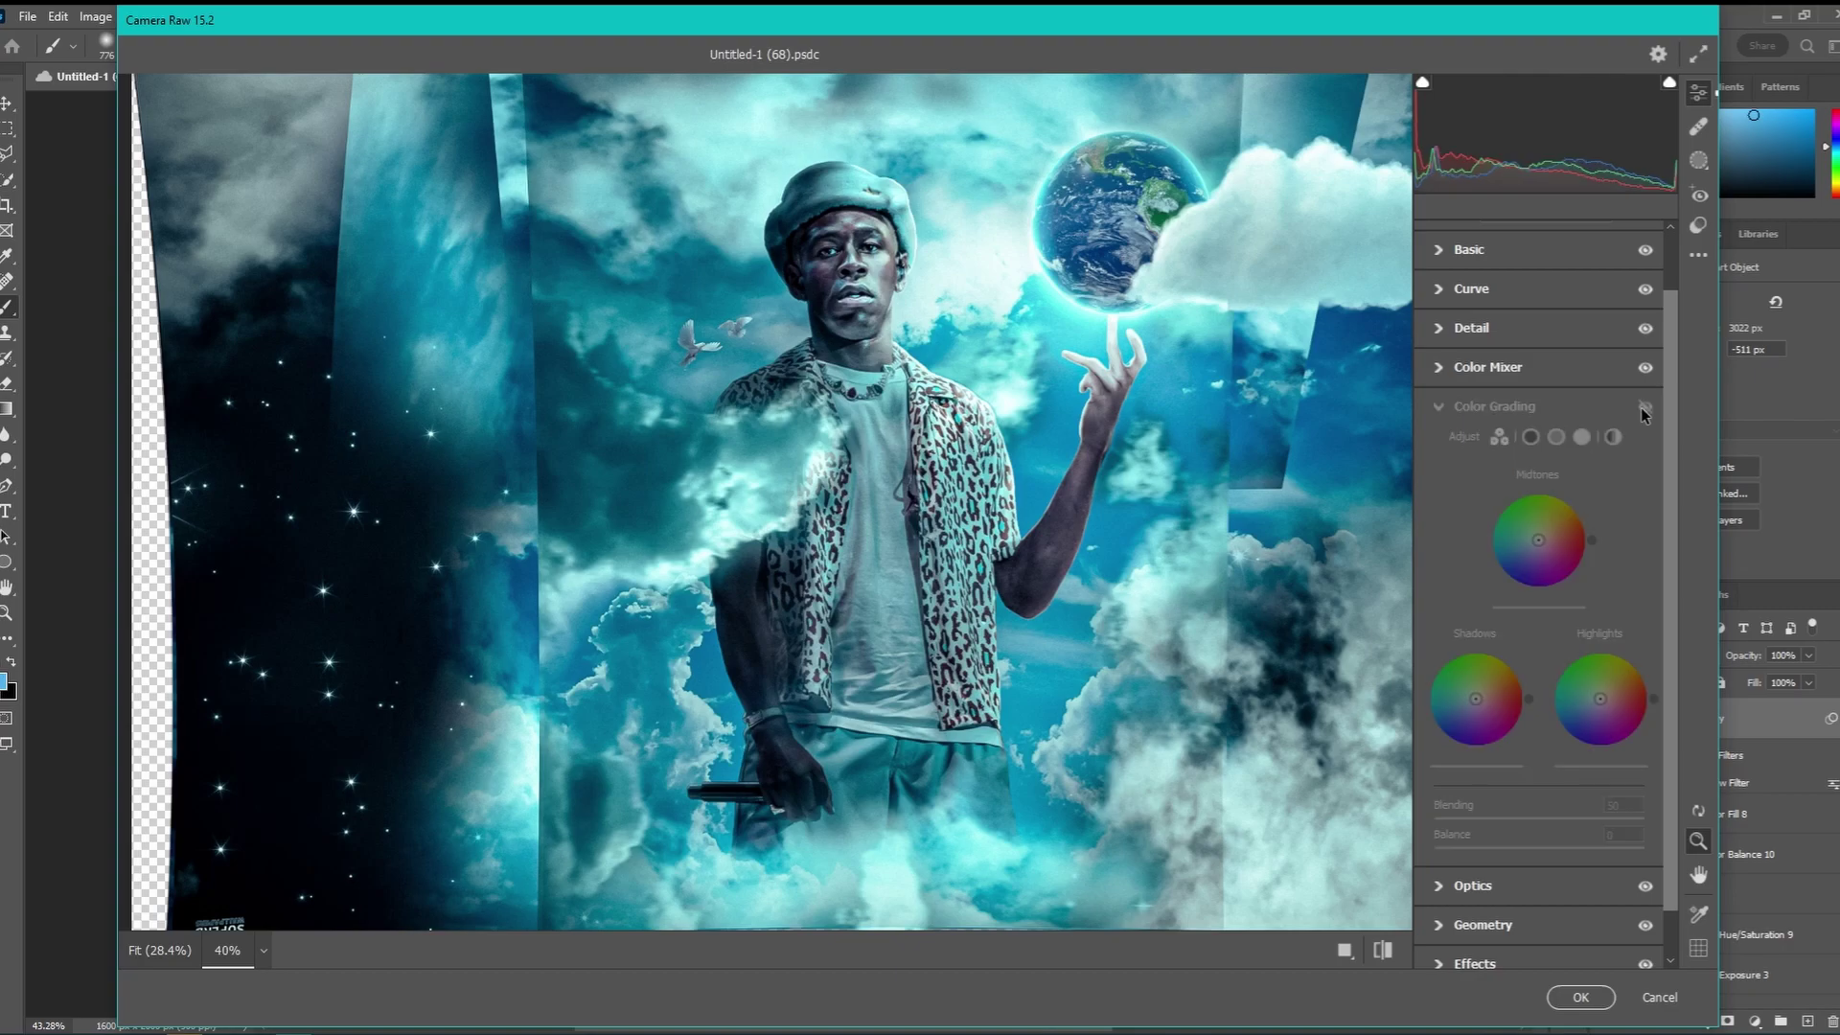
left_click(1643, 408)
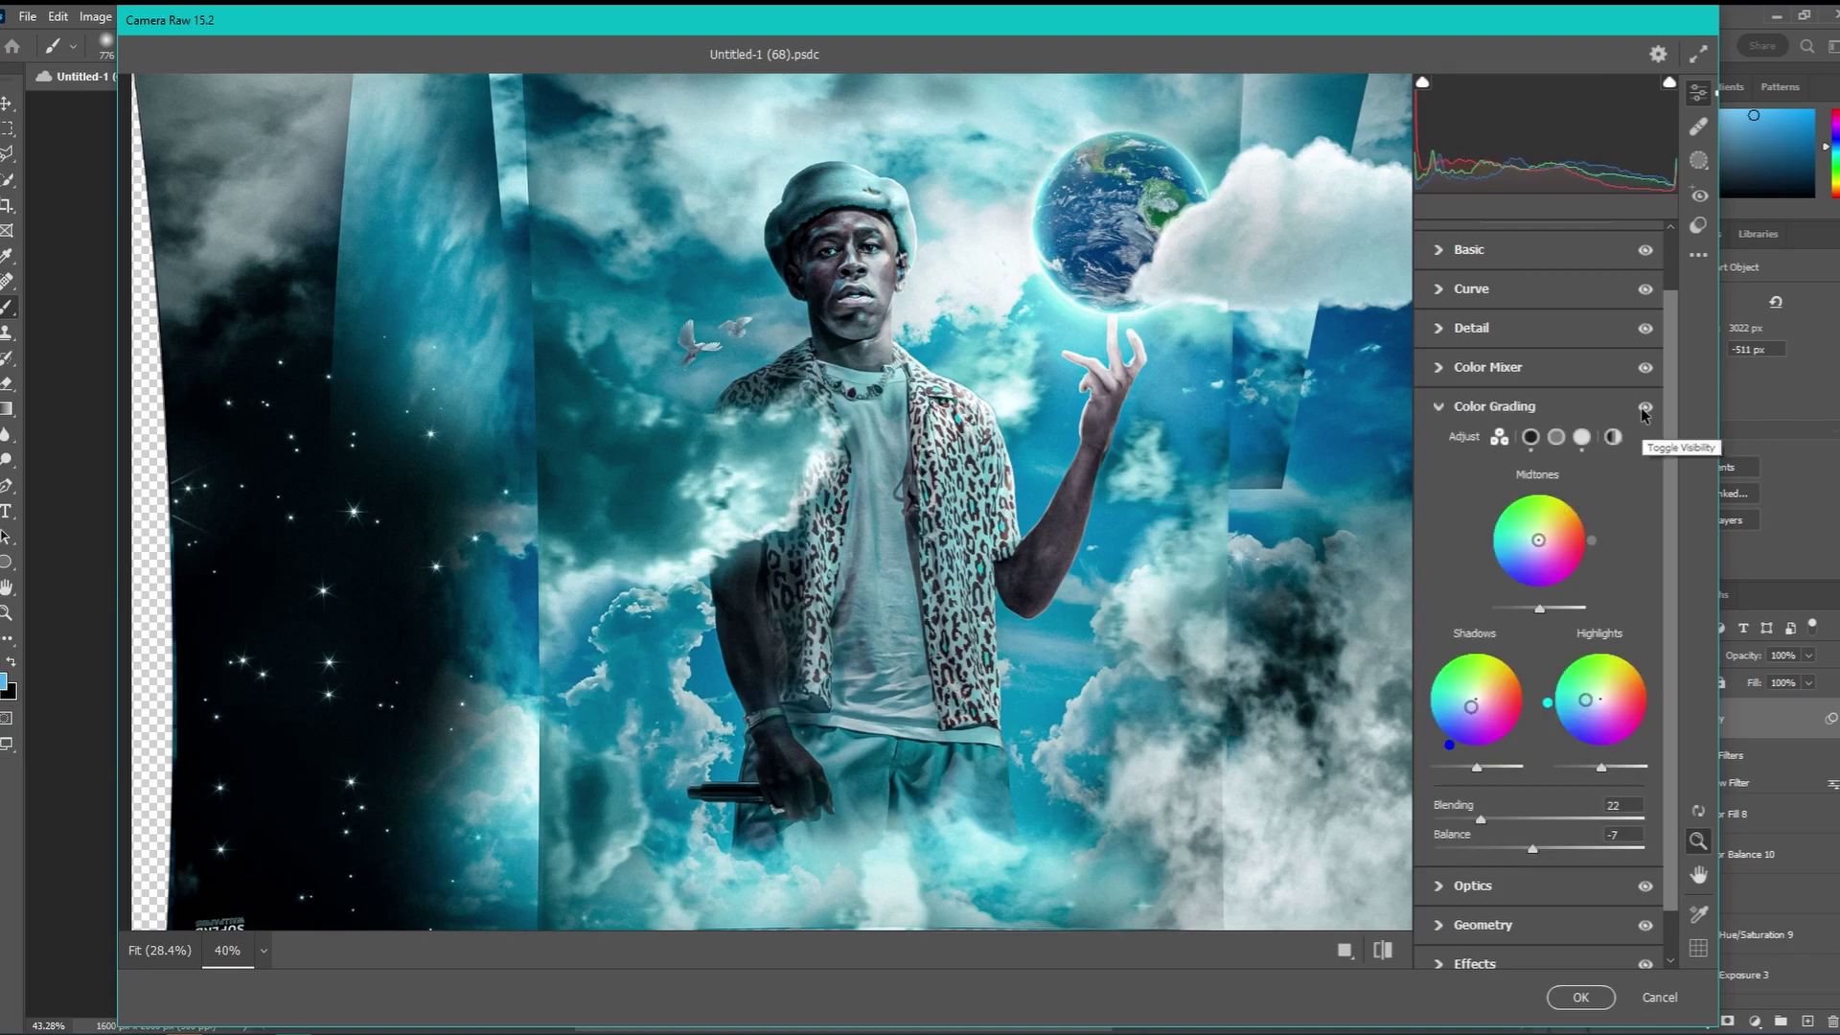
scroll(1509, 811, "down", 1)
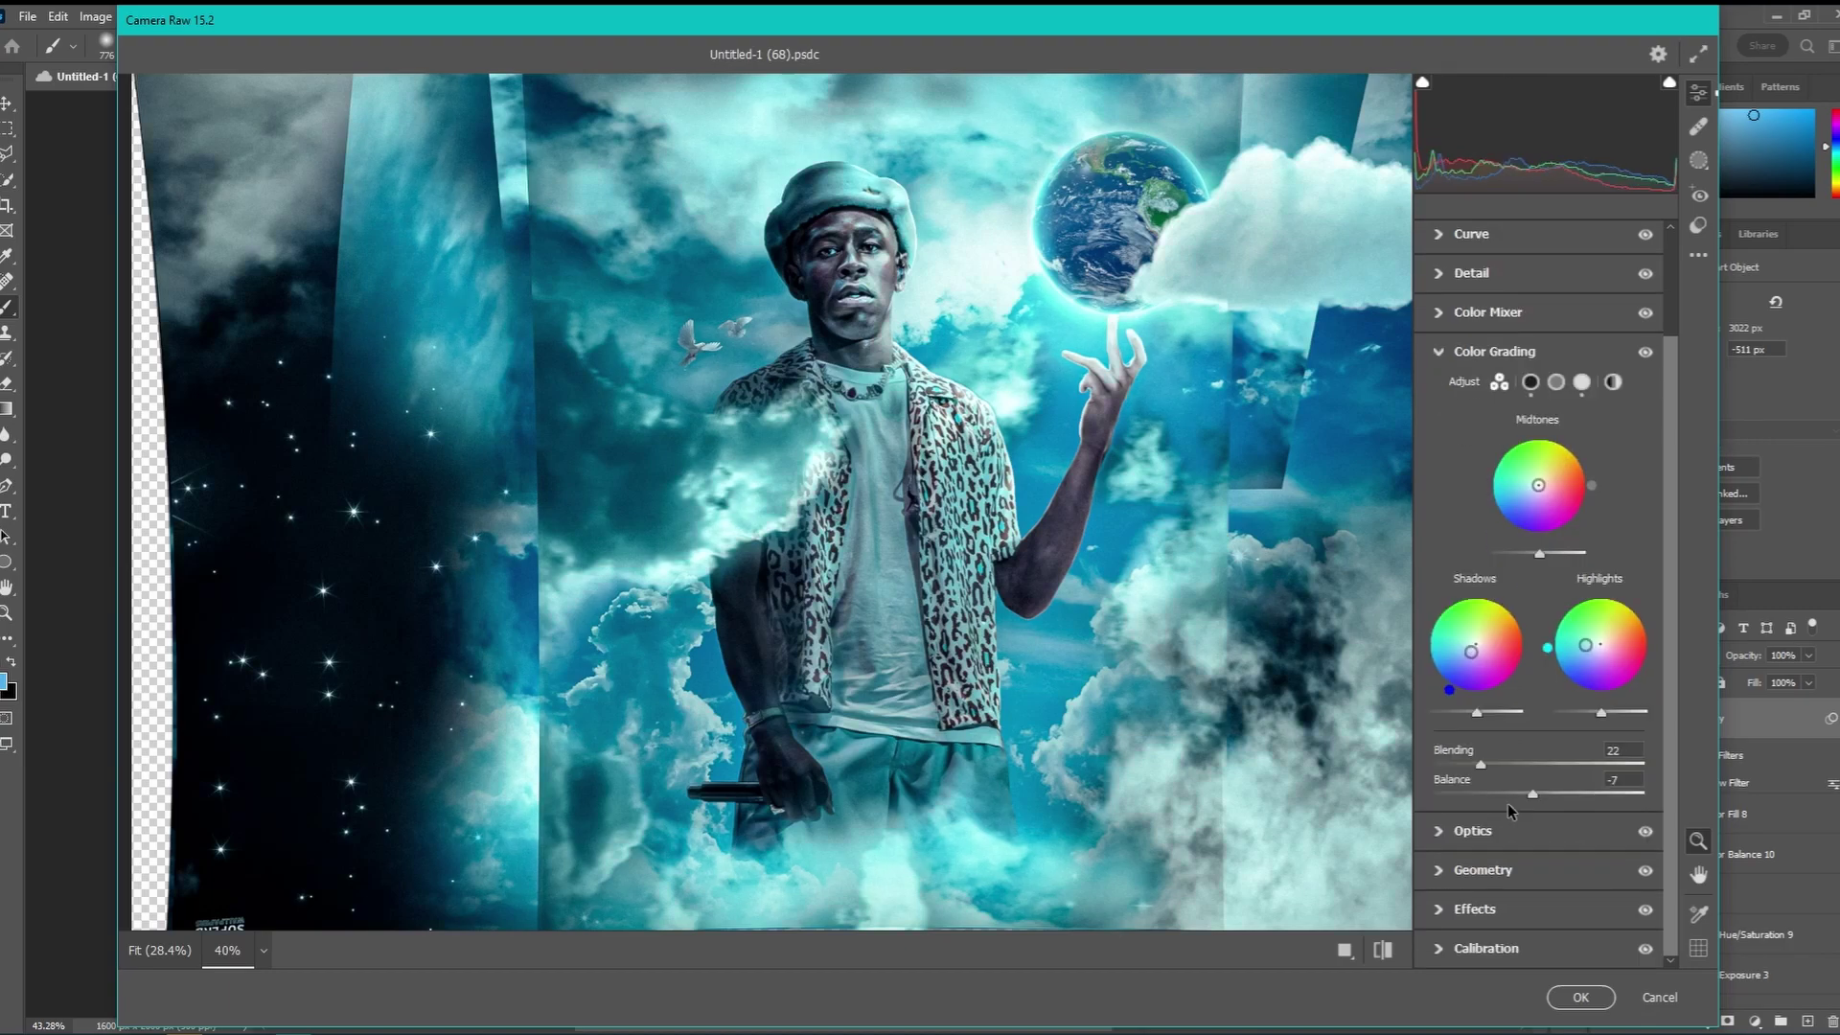
left_click(1437, 833)
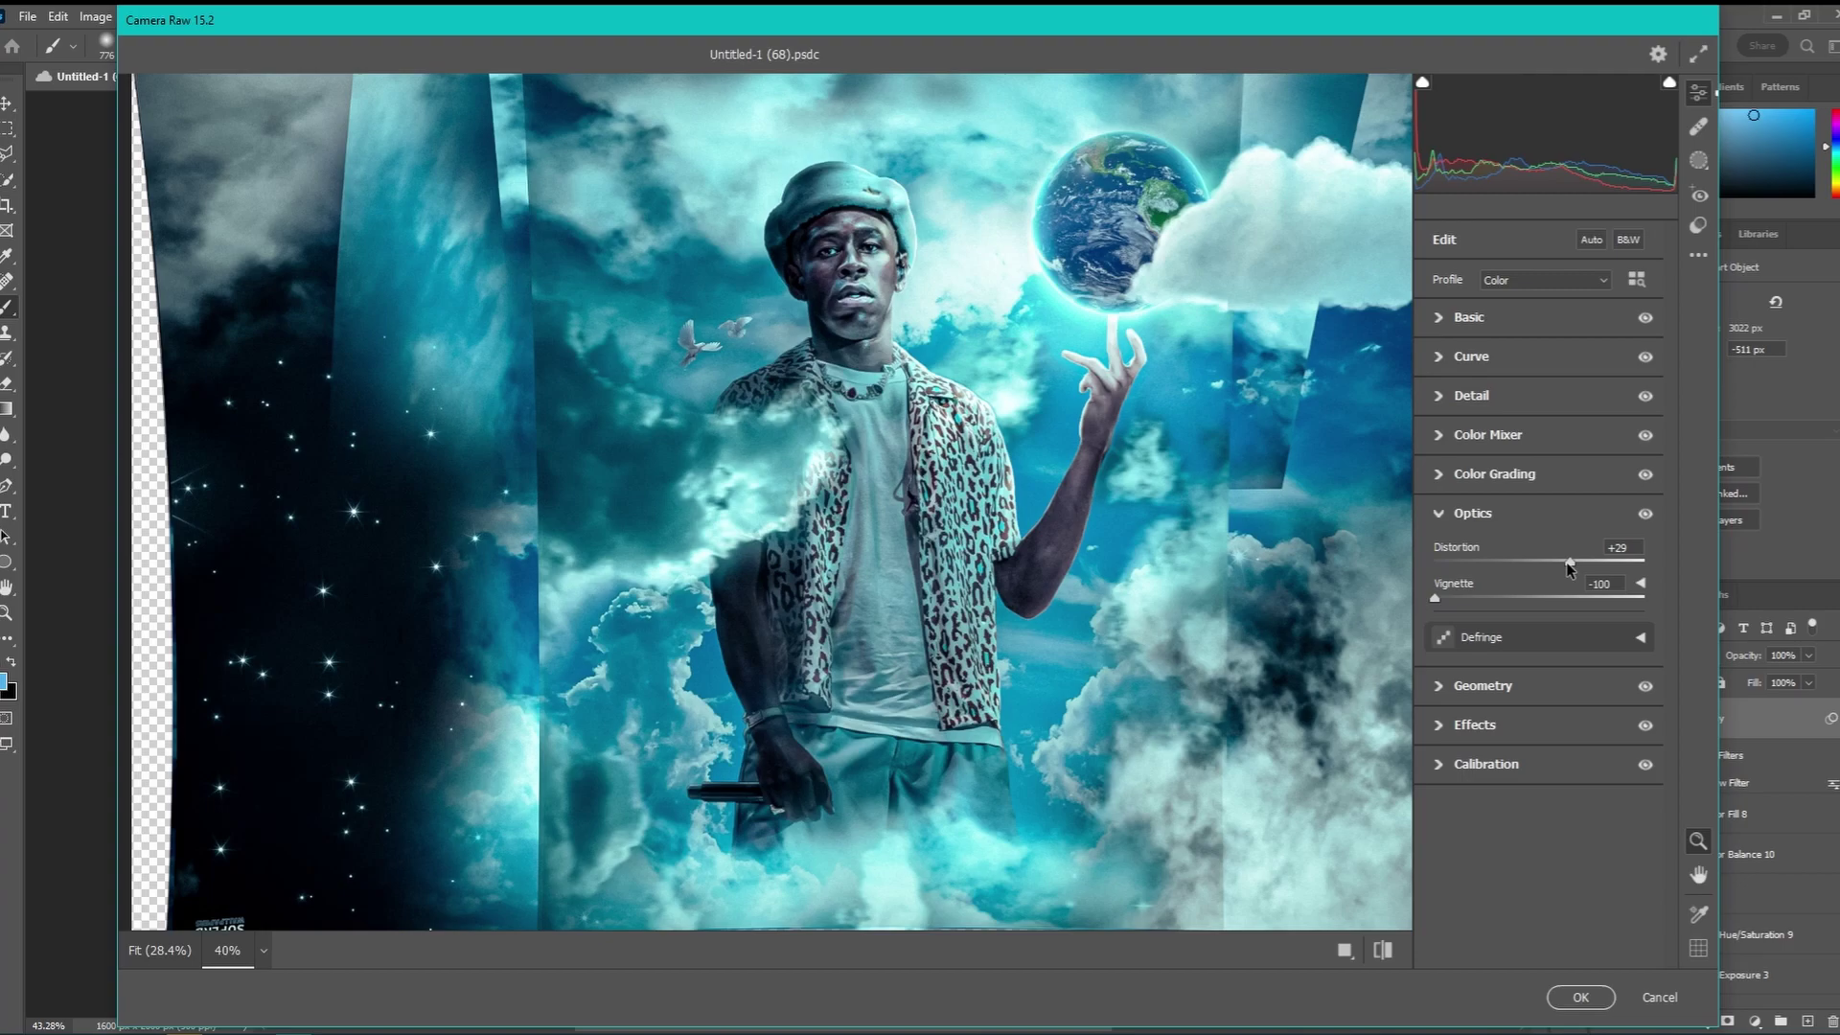
left_click(1645, 514)
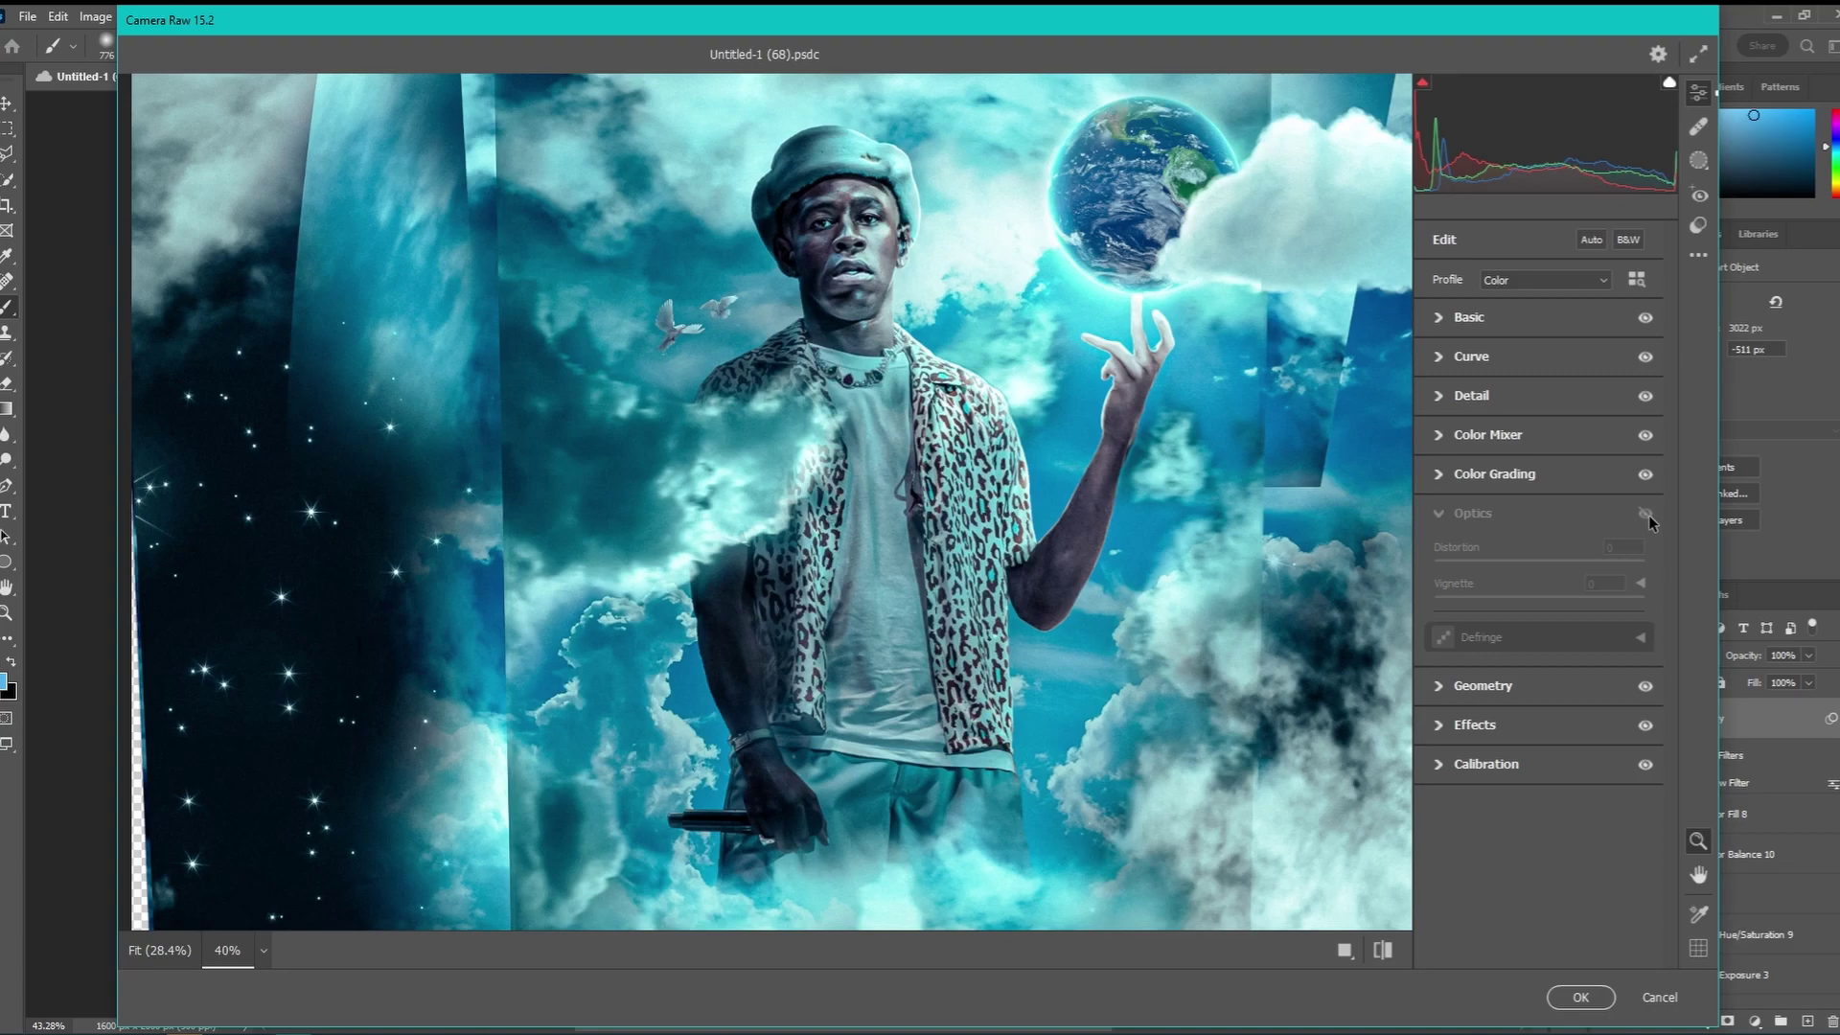
Re-enable Optics and review Geometry (Vertical -8), Effects, and Calibration (Red -20, Green +13, Blue -3)
left_click(1646, 514)
left_click(1457, 686)
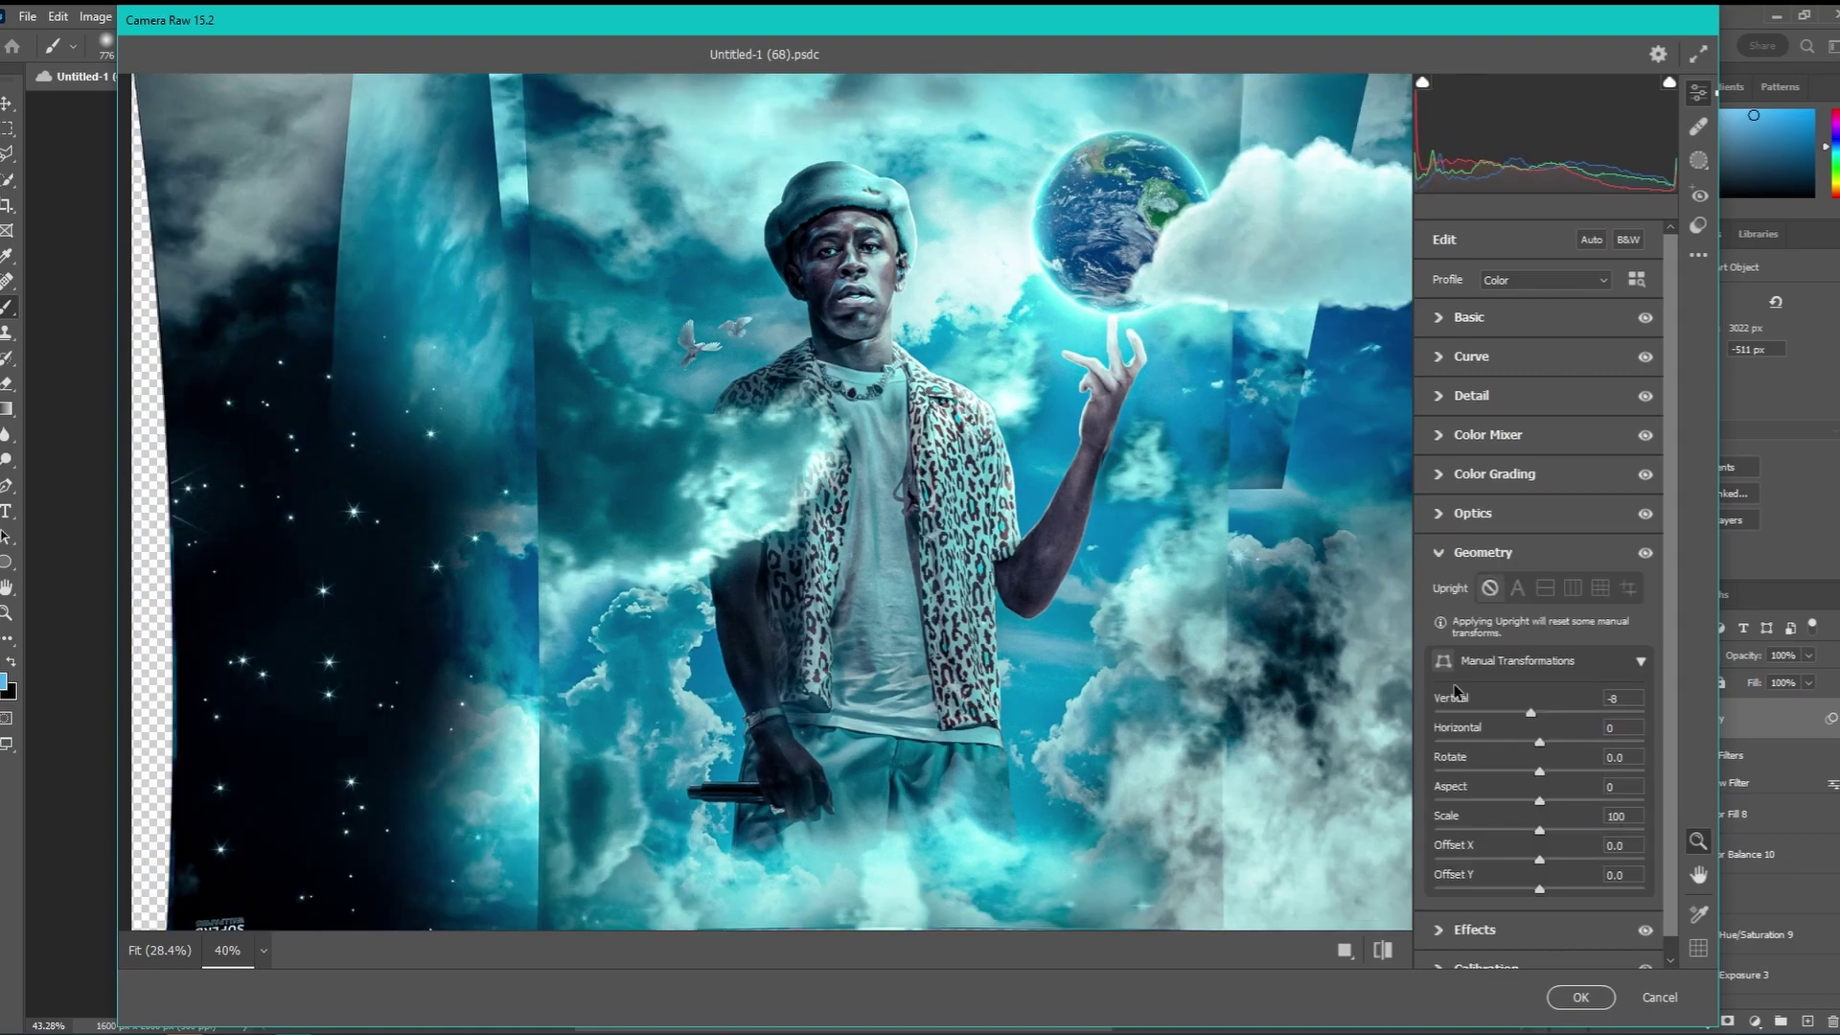
scroll(1533, 701, "down", 1)
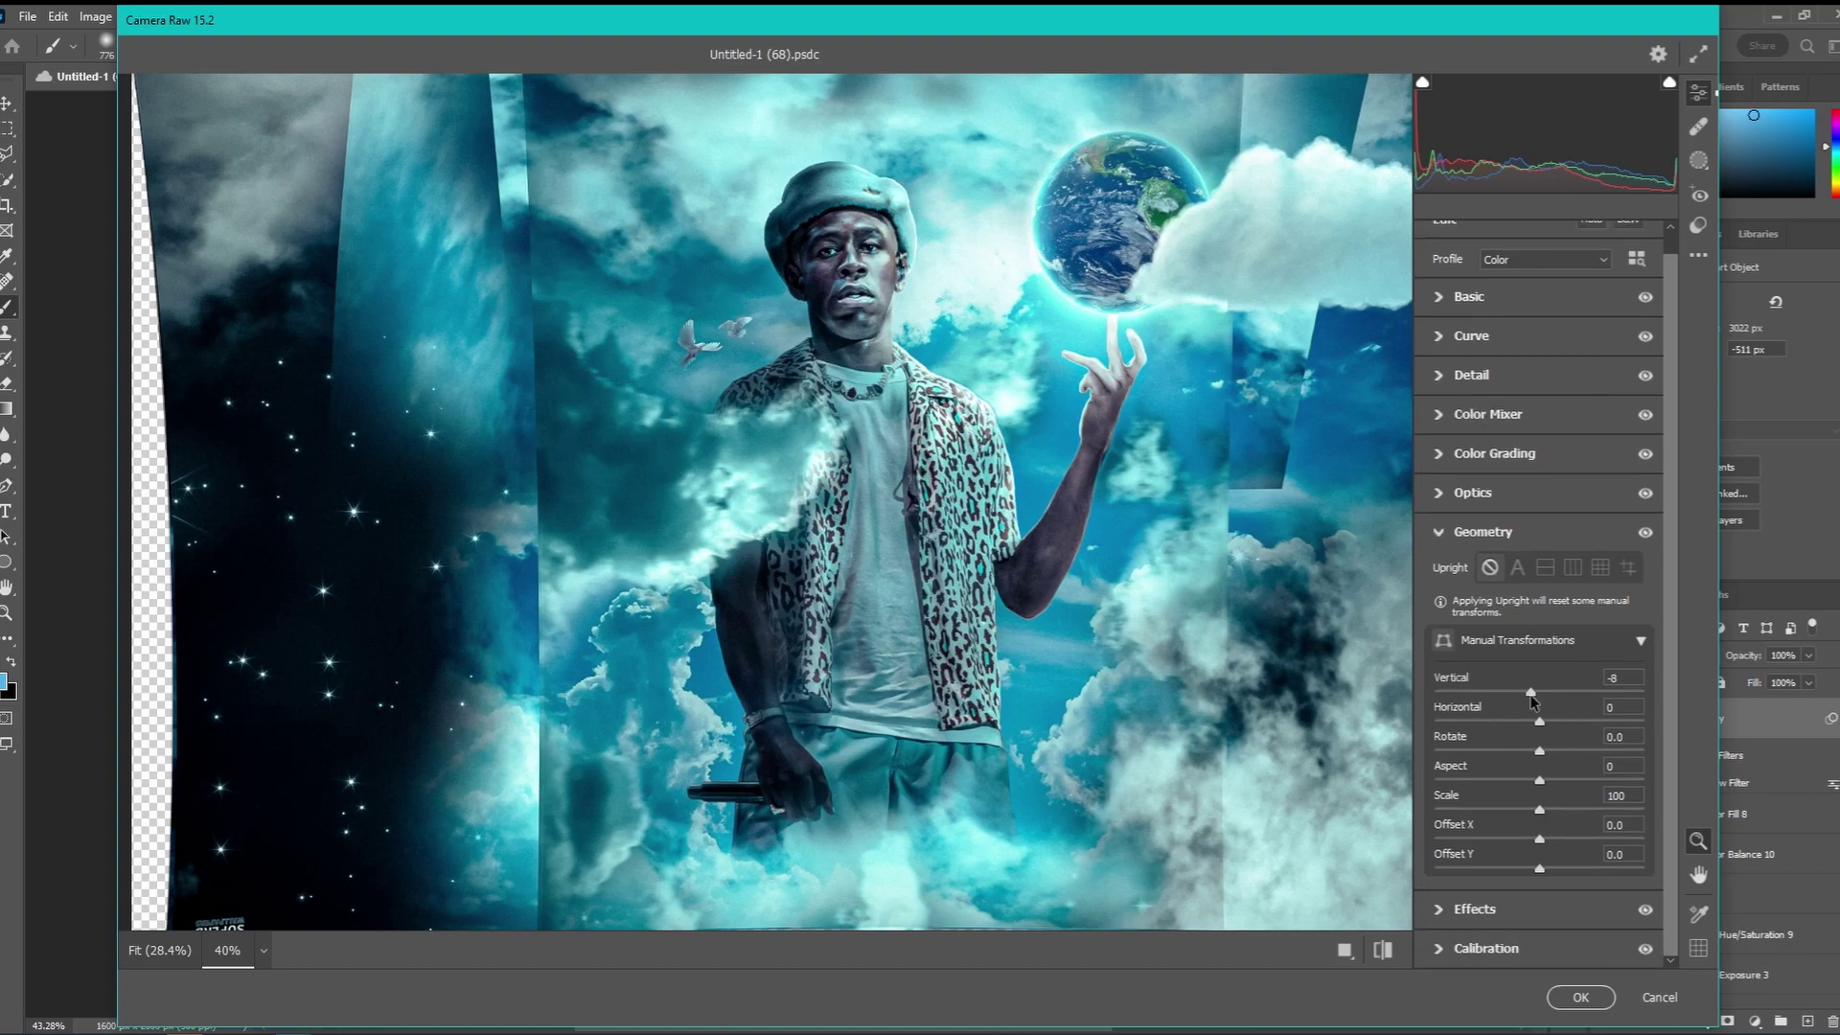
scroll(1534, 700, "up", 1)
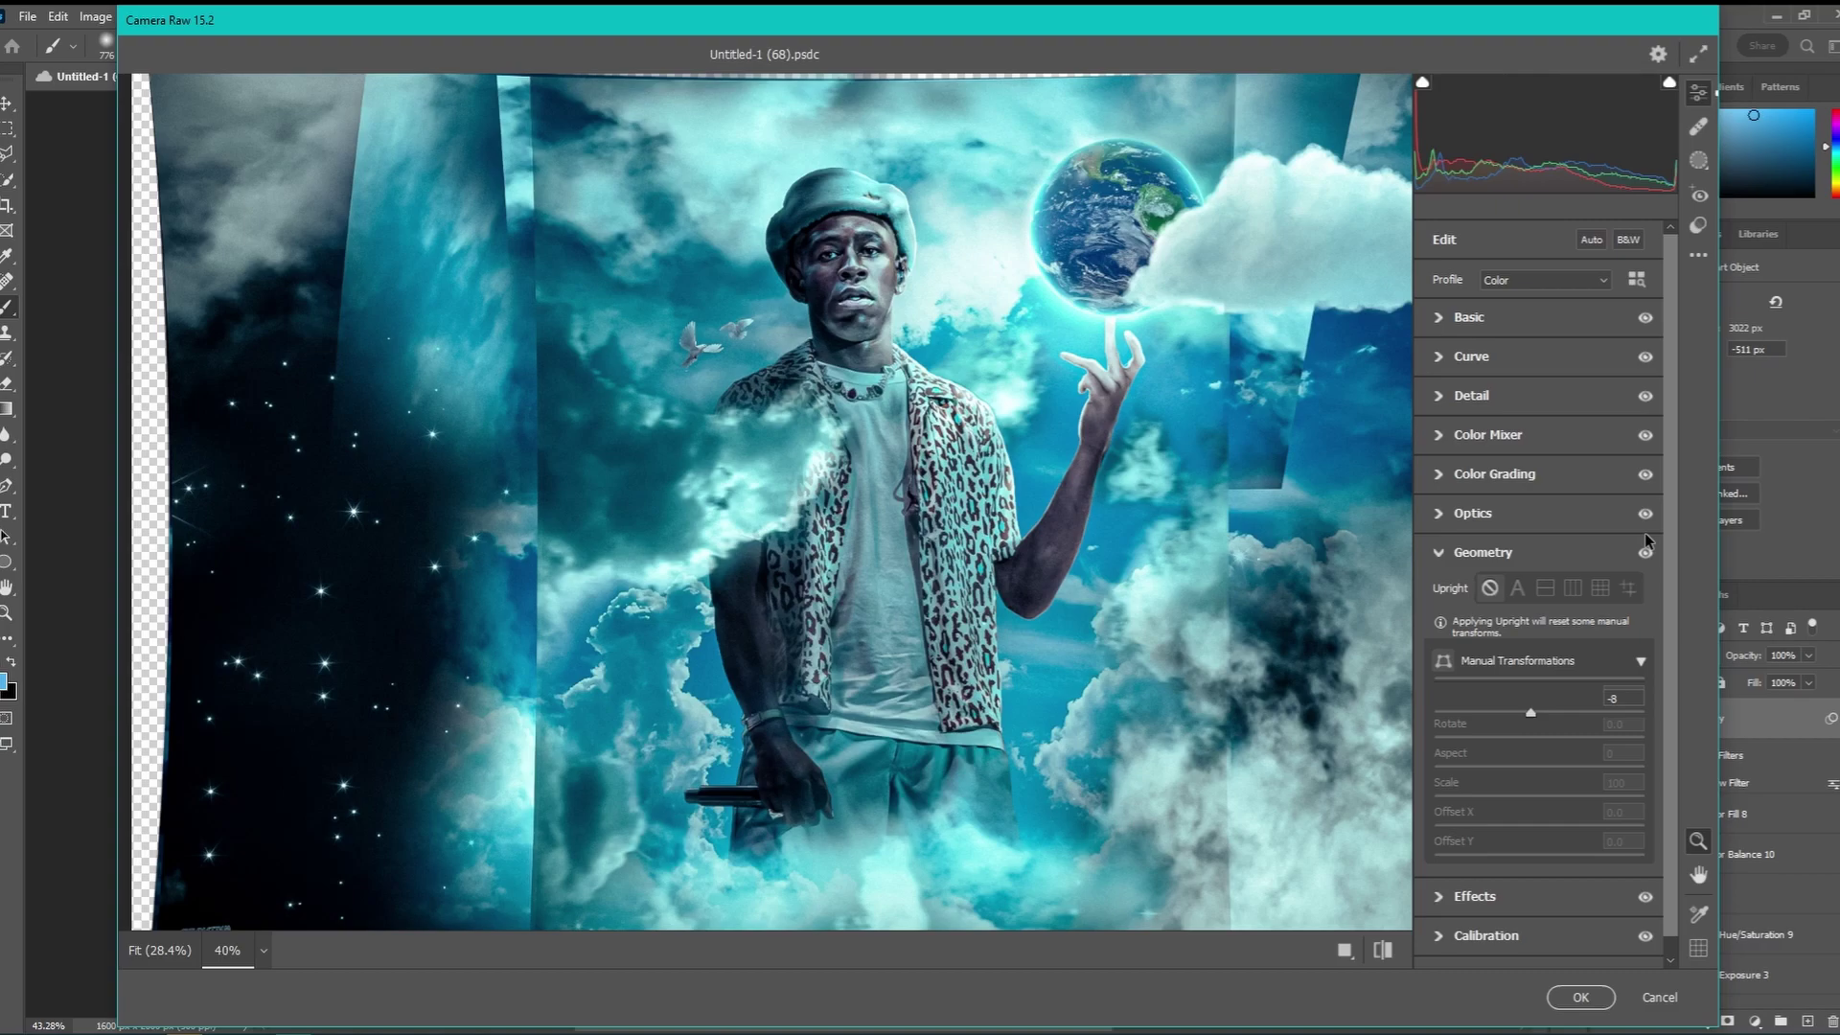
scroll(1498, 858, "down", 1)
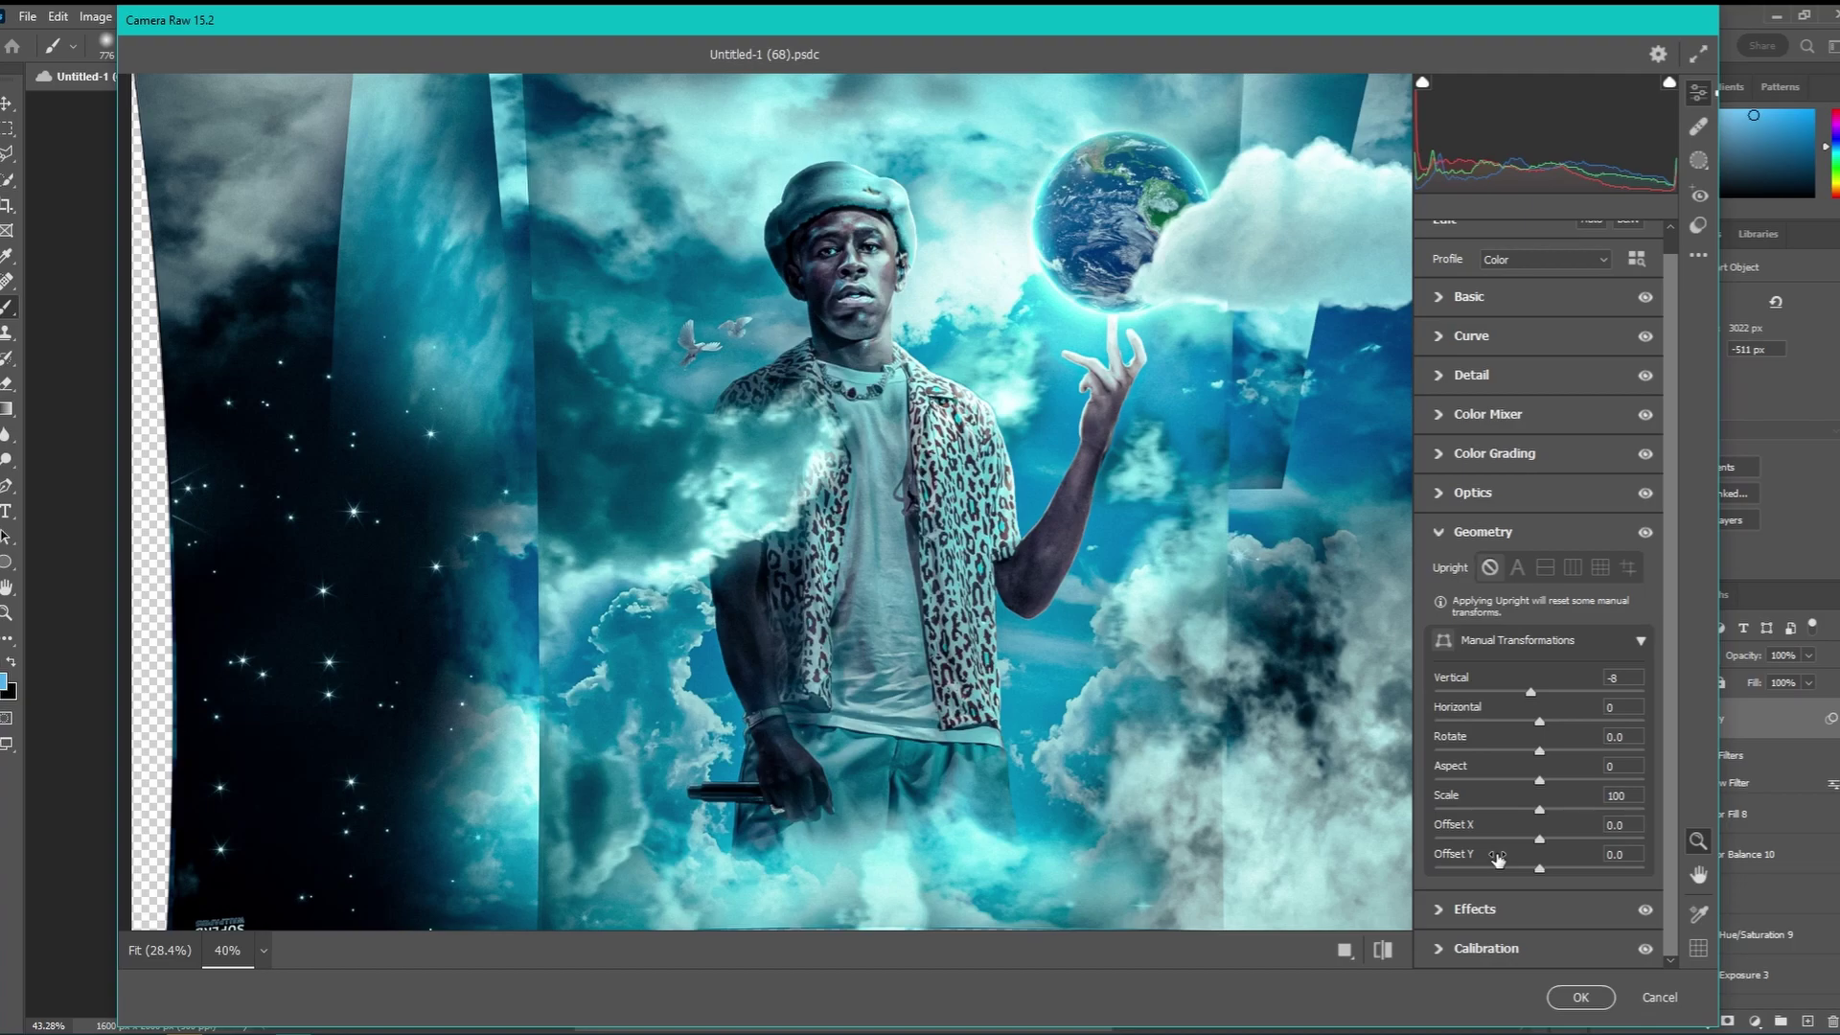
left_click(1449, 909)
left_click(1445, 717)
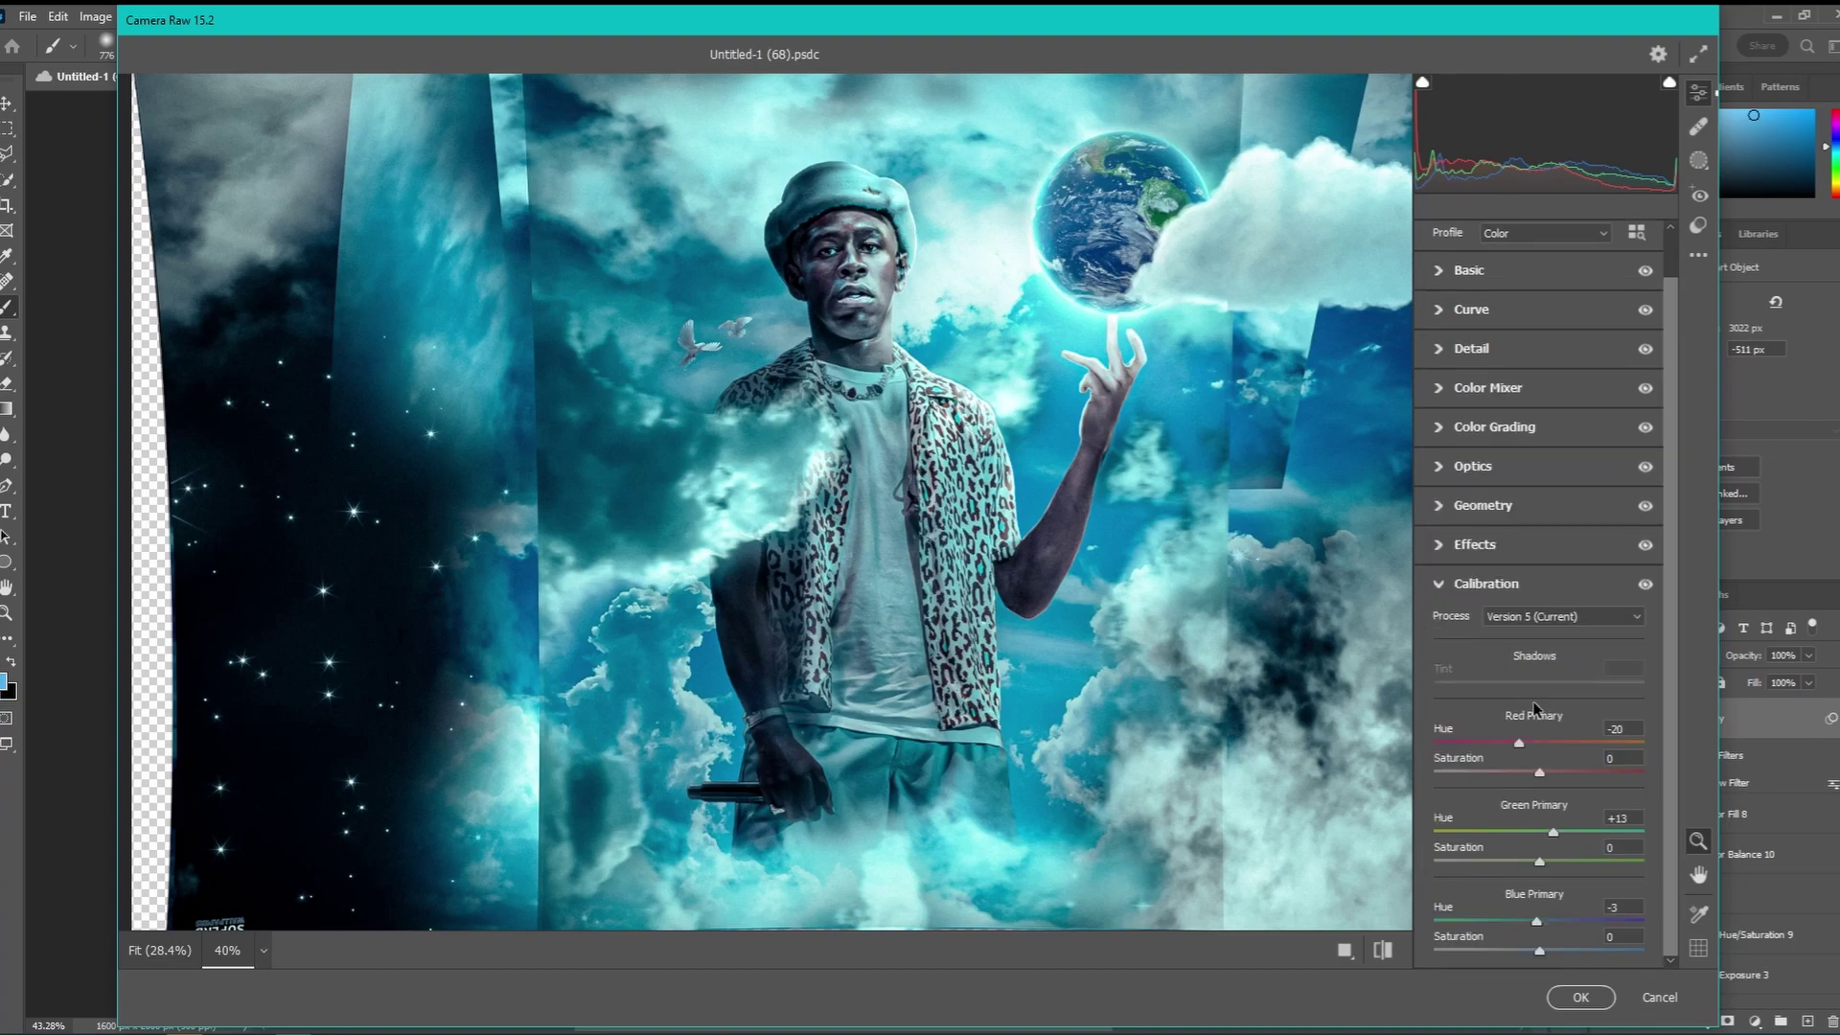
Apply the Camera Raw Filter to Color Fill 8 copy and save the document
left_click(1581, 998)
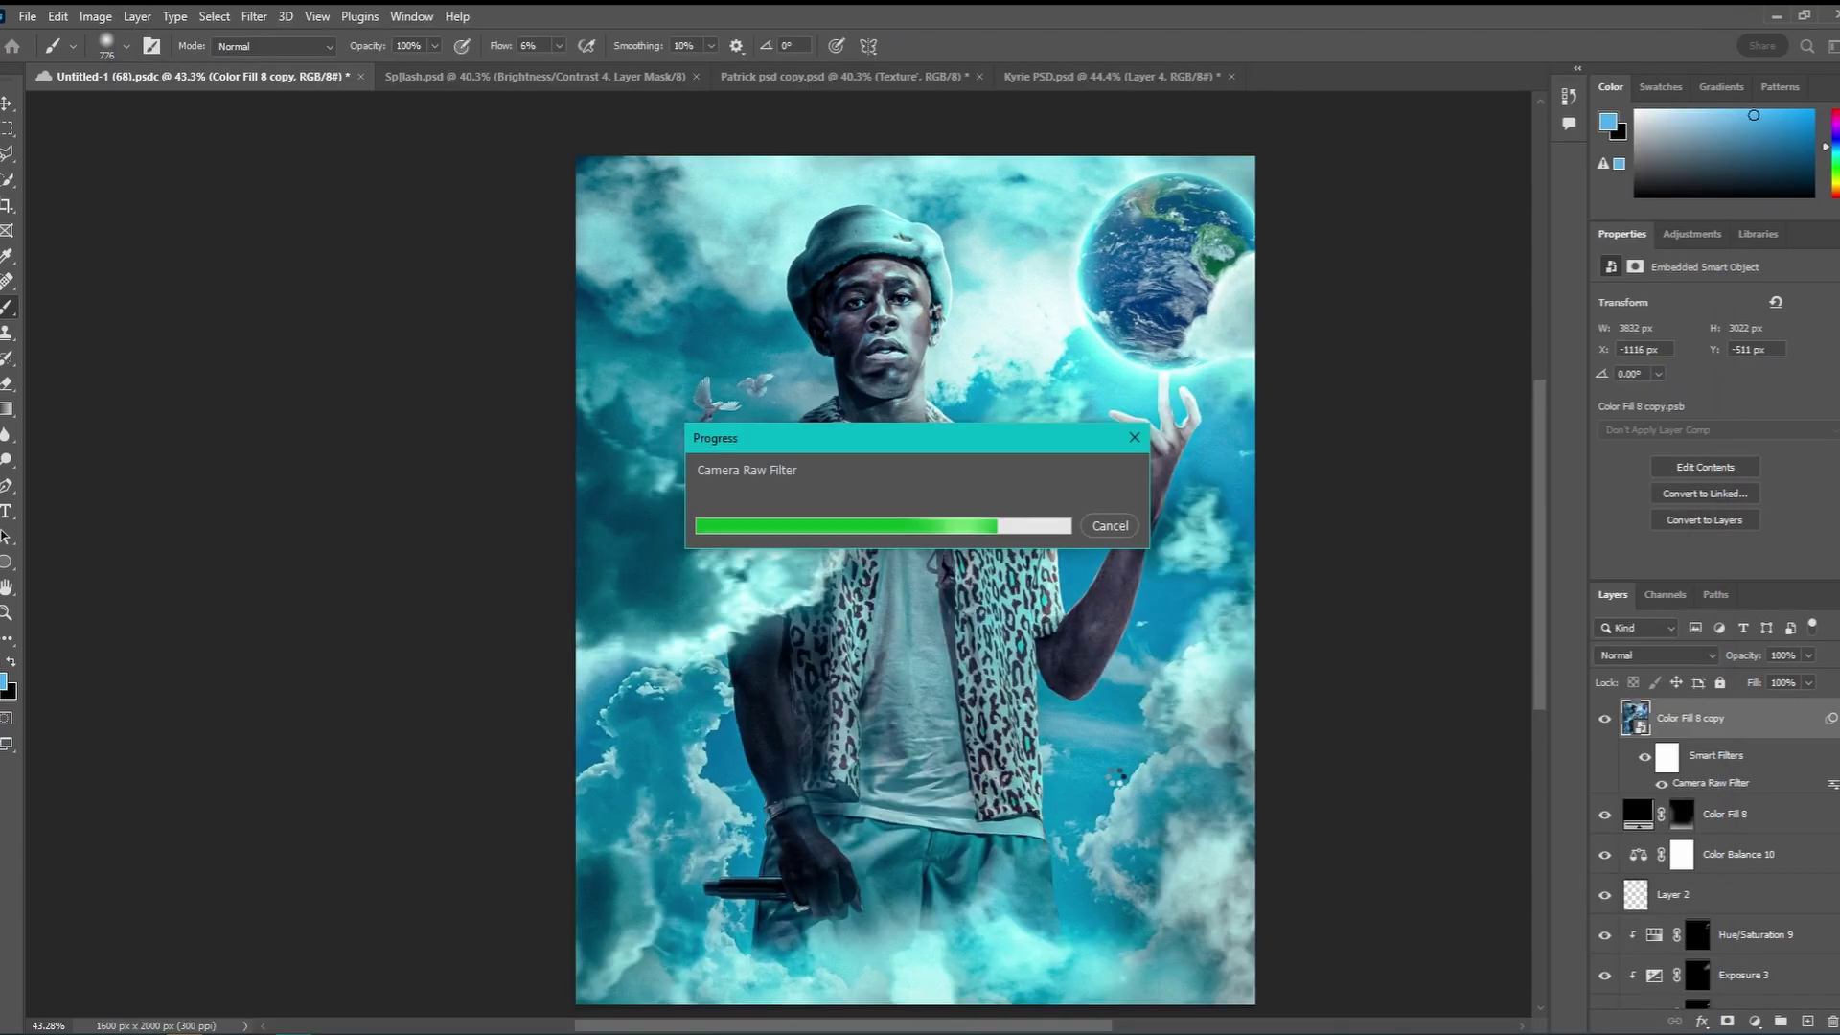
key("ctrl+s")
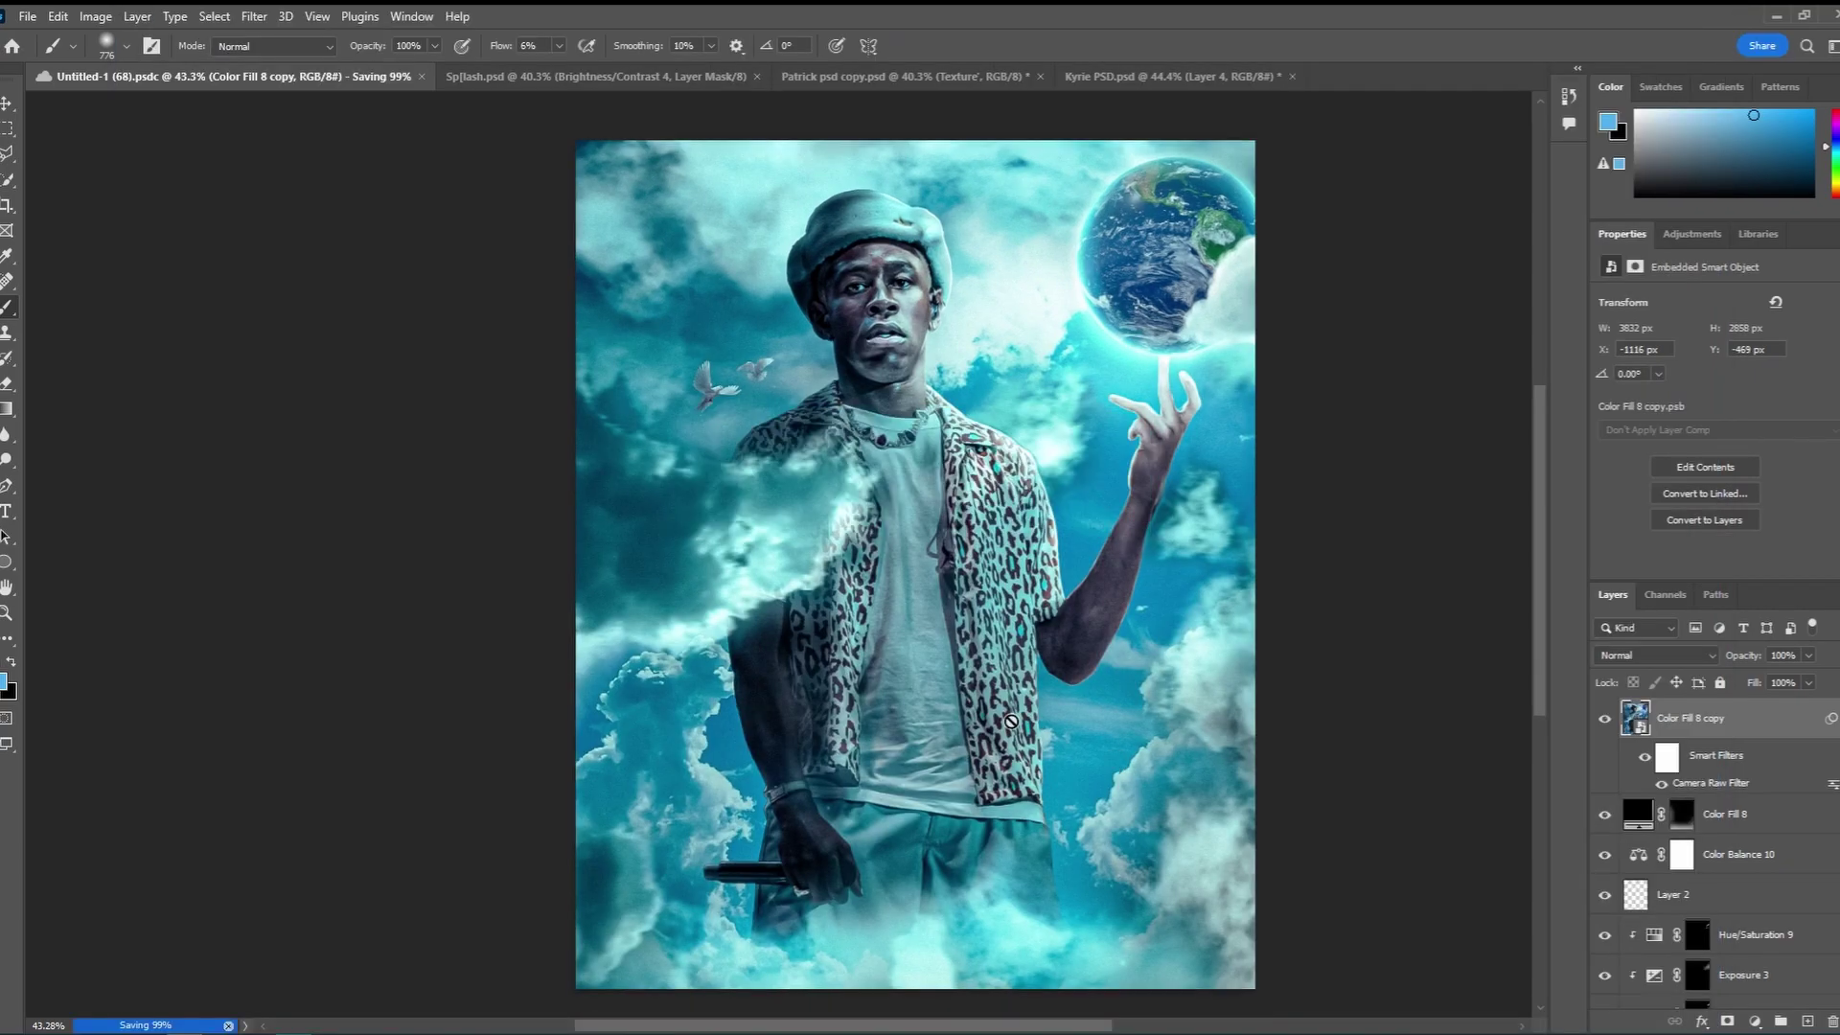